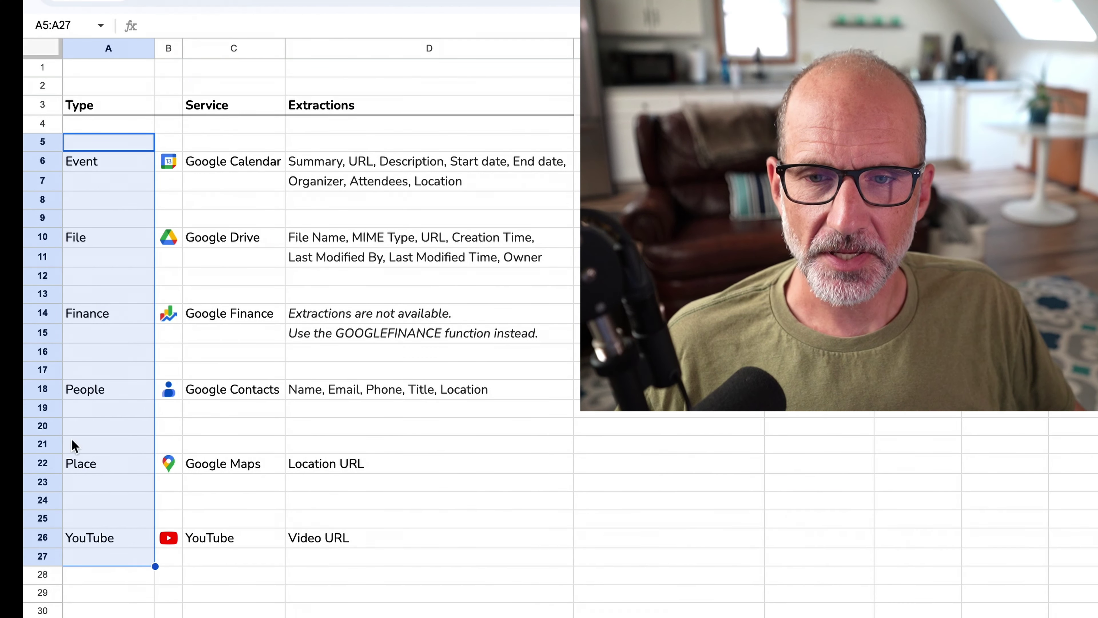
Open the Google apps launcher in Drive and scroll down to YouTube and Maps.
left_click(139, 148)
left_click(217, 160)
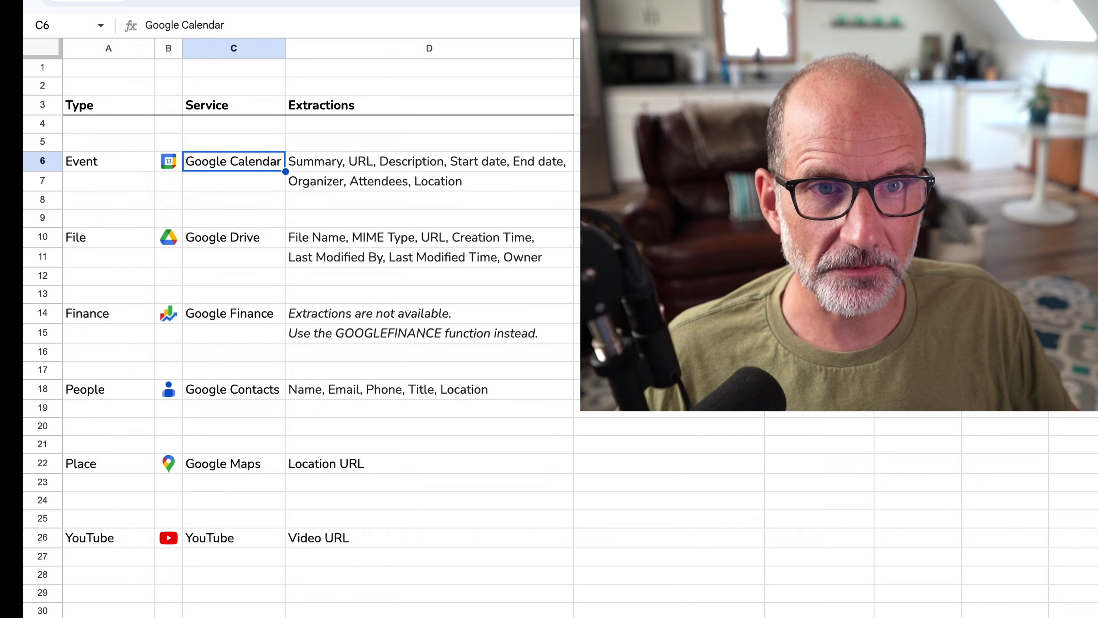
left_click(102, 22)
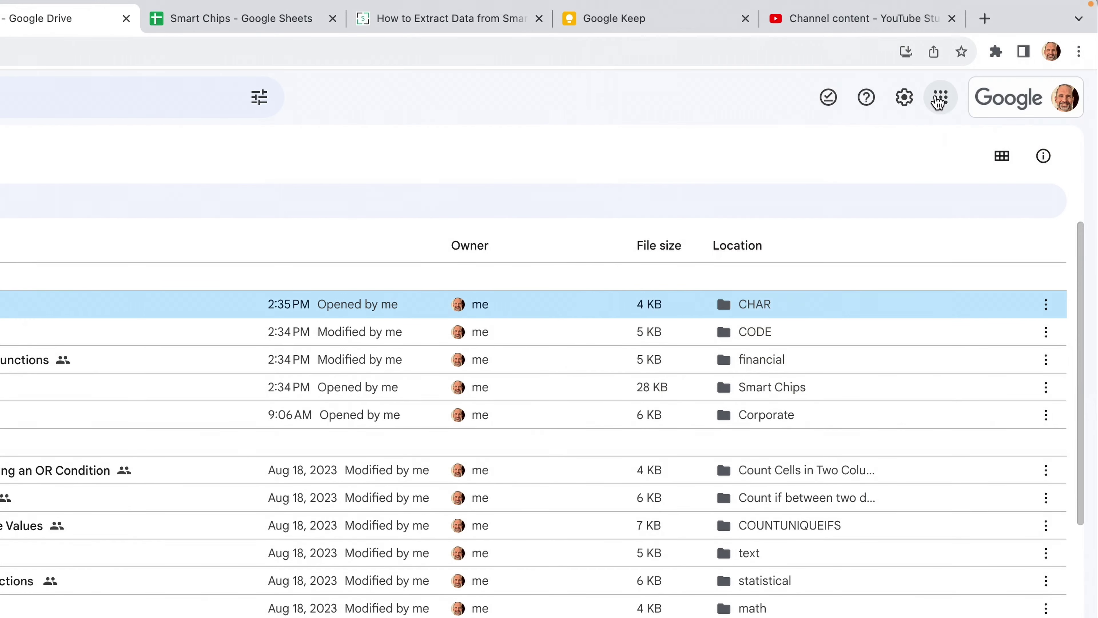
left_click(941, 99)
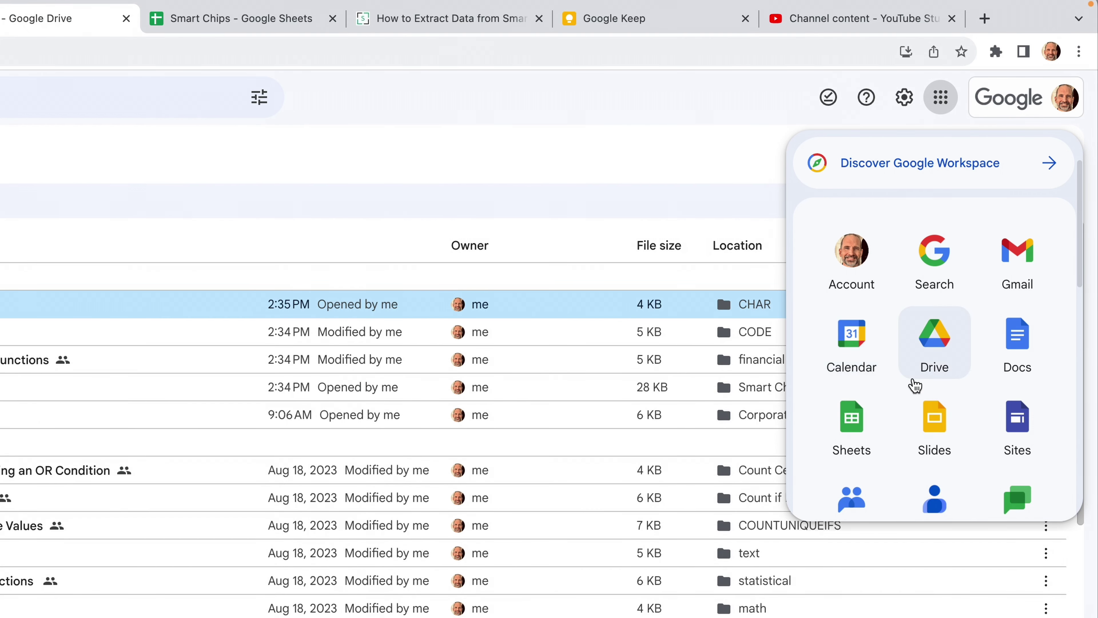
scroll(912, 385, "down", 4)
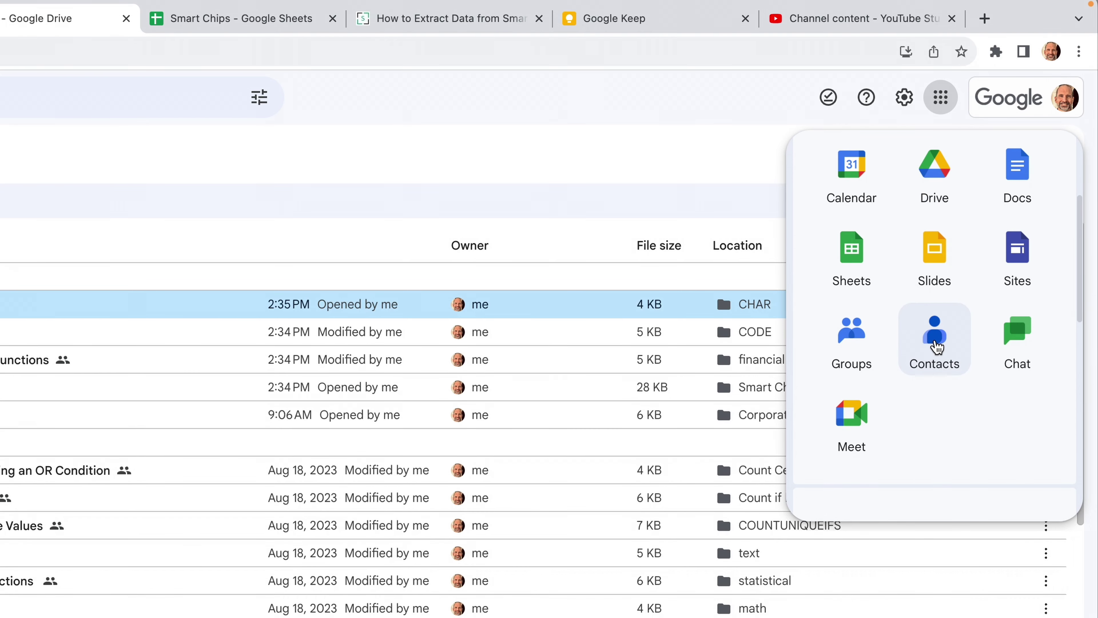
scroll(936, 346, "down", 6)
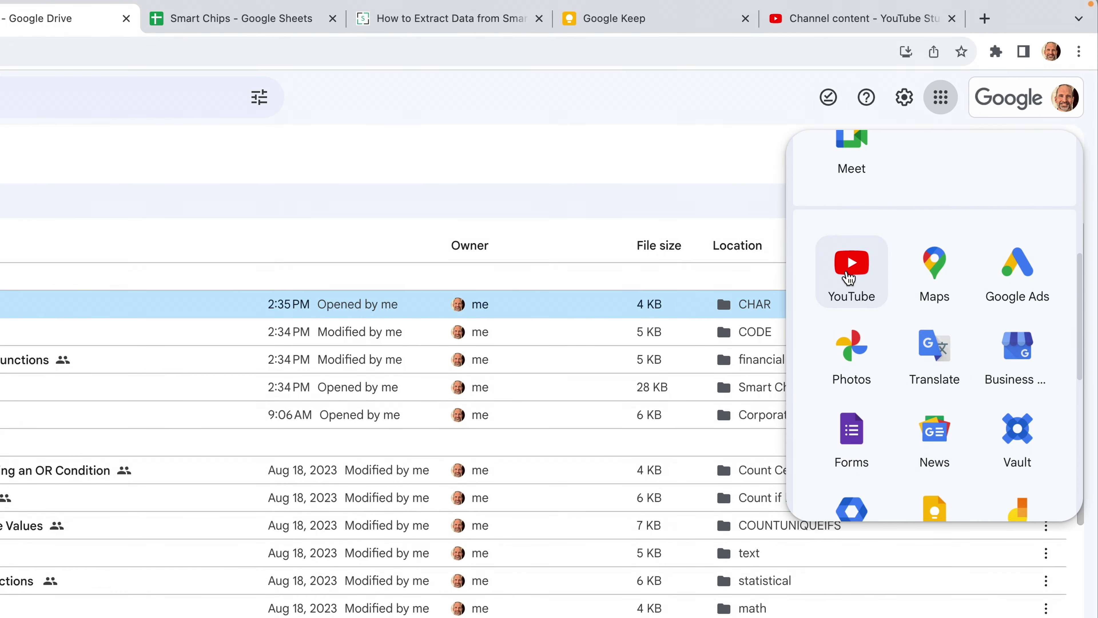
left_click(184, 19)
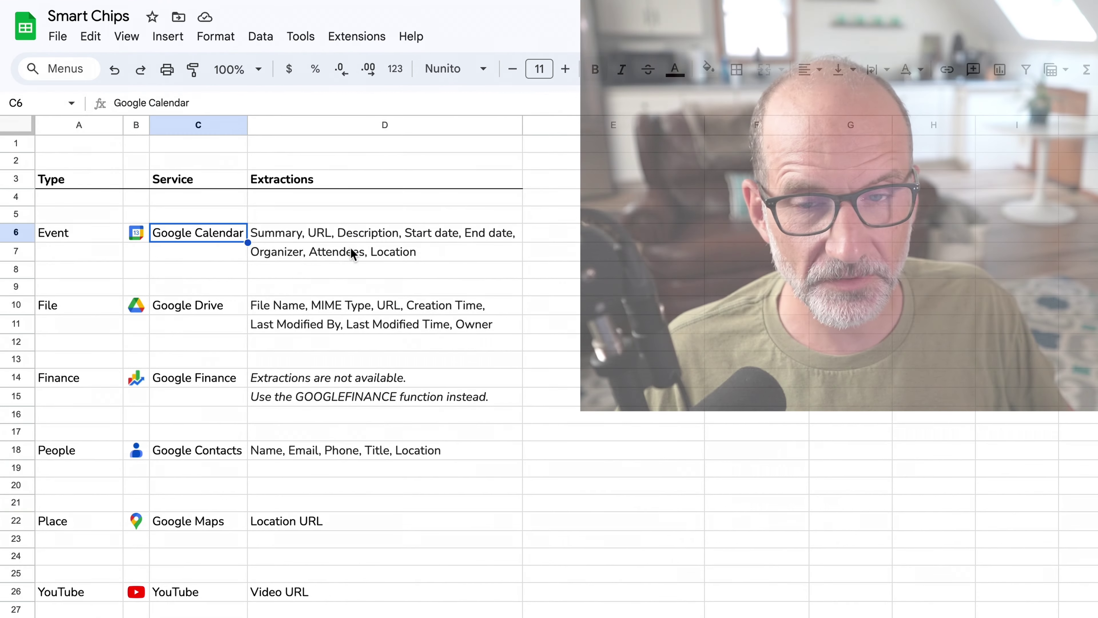
Select the Service column from C5 downward, then select cell E6.
left_click(208, 215)
key("ctrl+shift+Down")
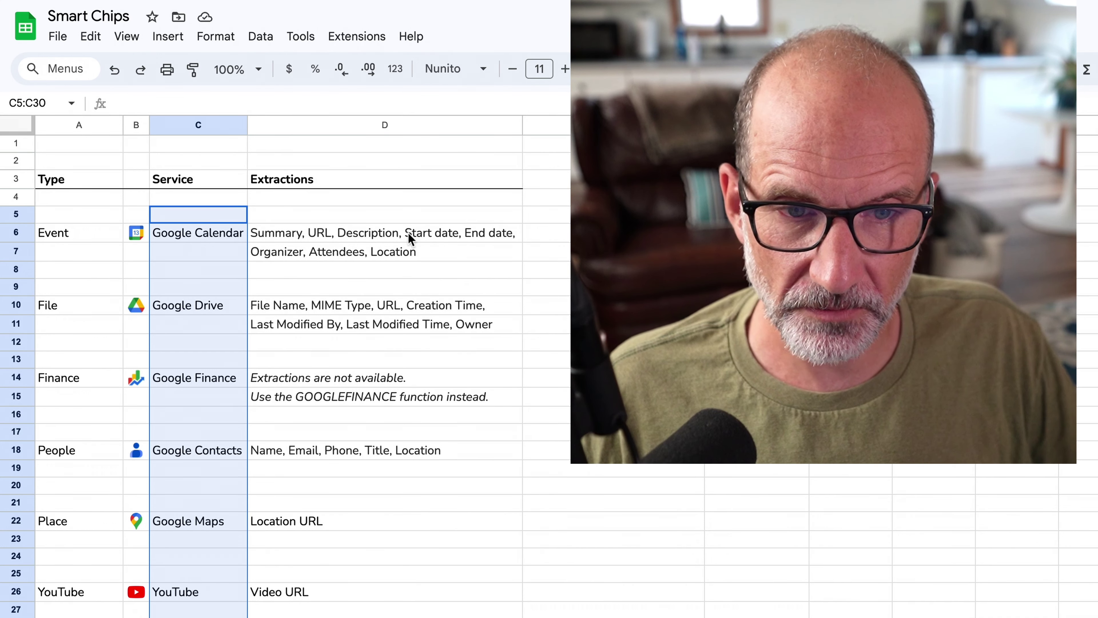
left_click(546, 233)
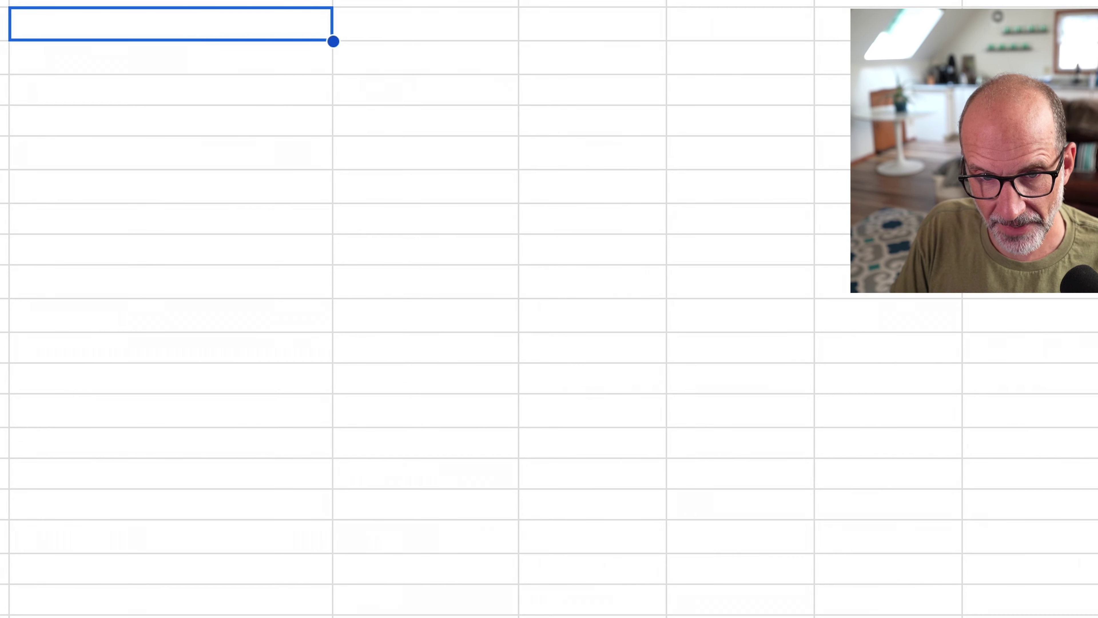
Insert the Hank's Diary Barn calendar event as an @ chip in E6, then reselect E6.
type("@")
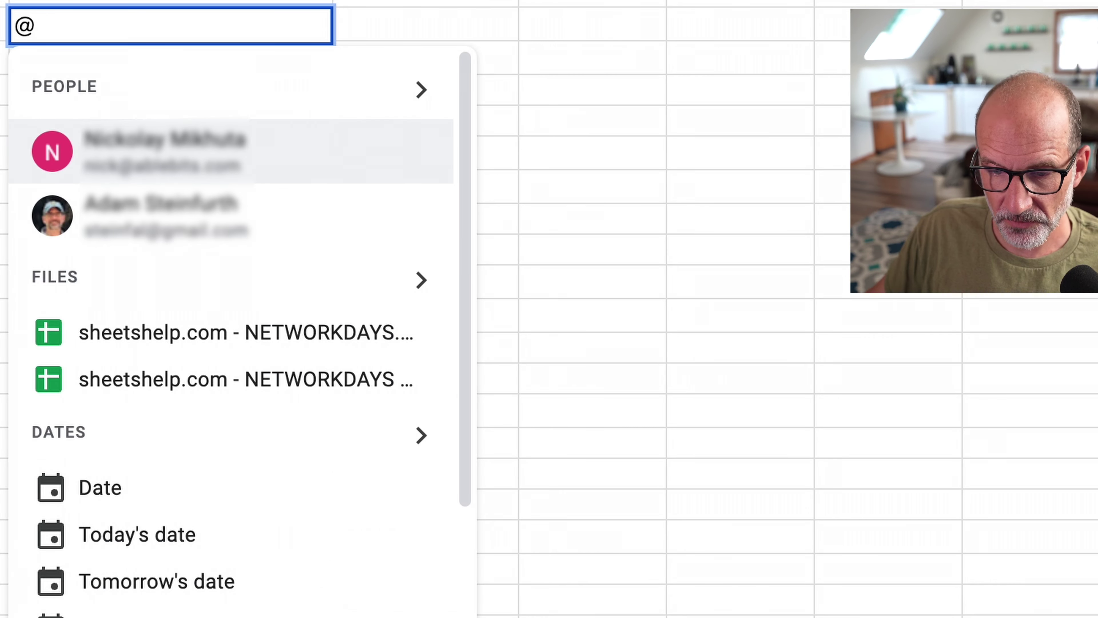
scroll(374, 497, "down", 2)
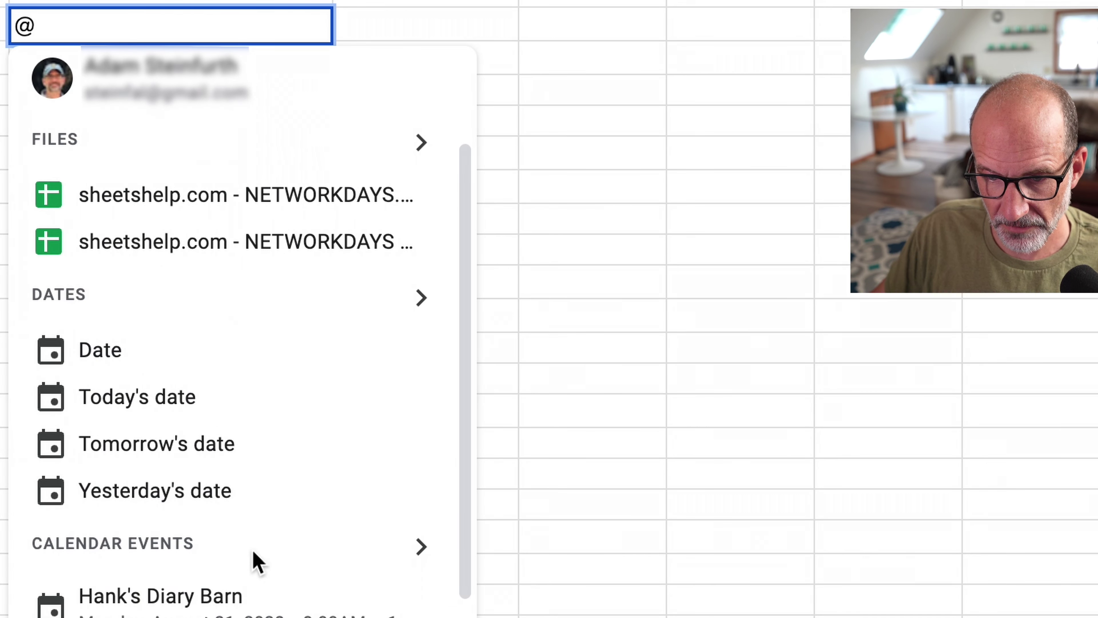
left_click(218, 608)
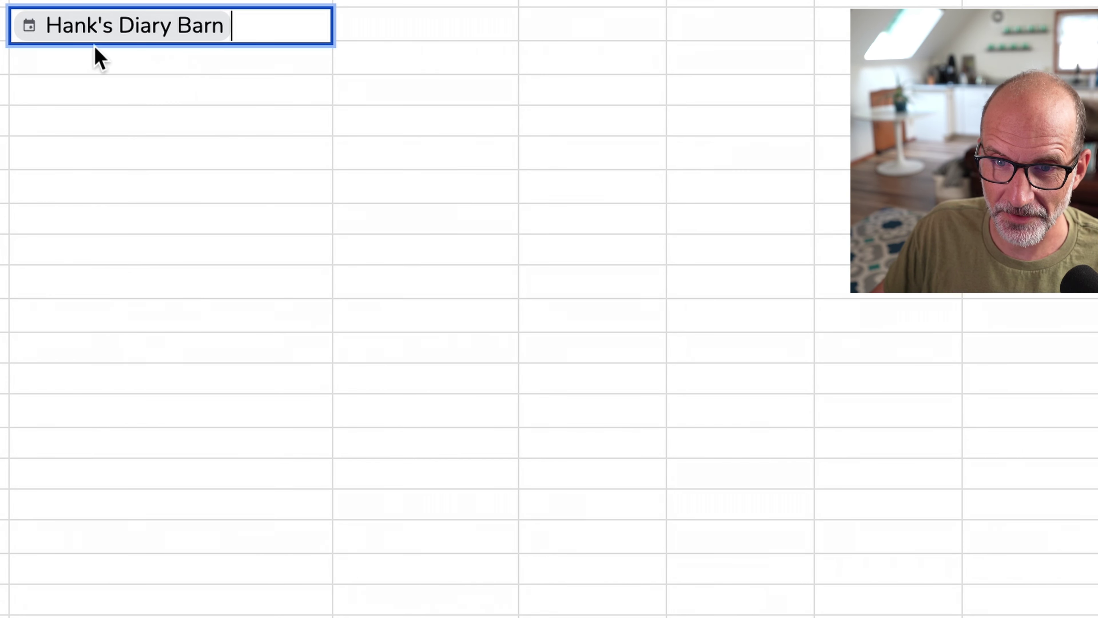
left_click(129, 60)
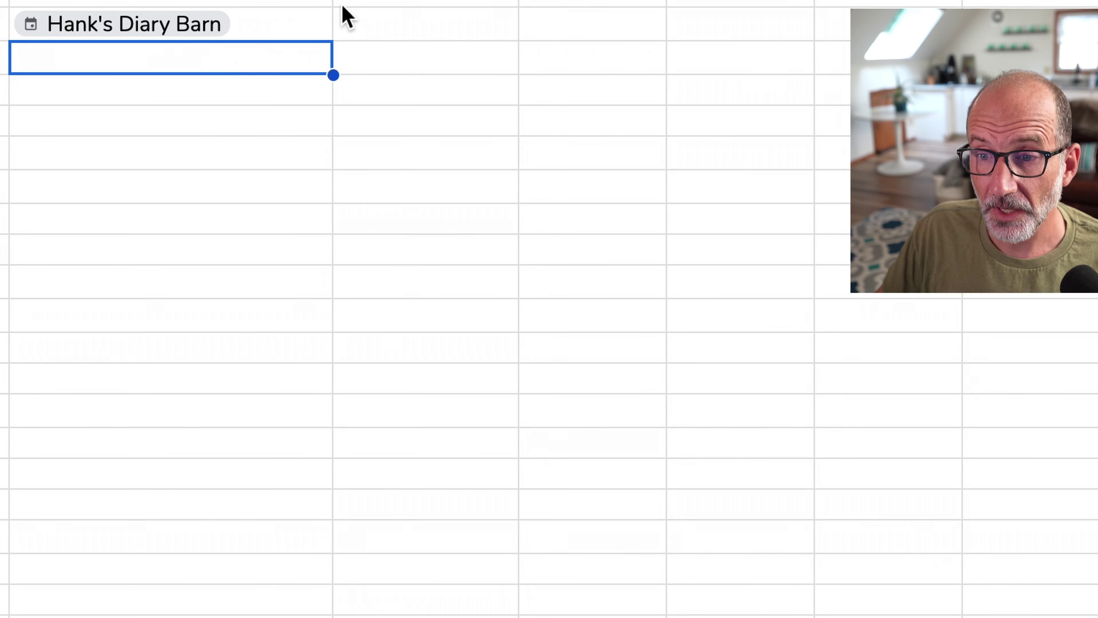
left_click(387, 5)
left_click(388, 24)
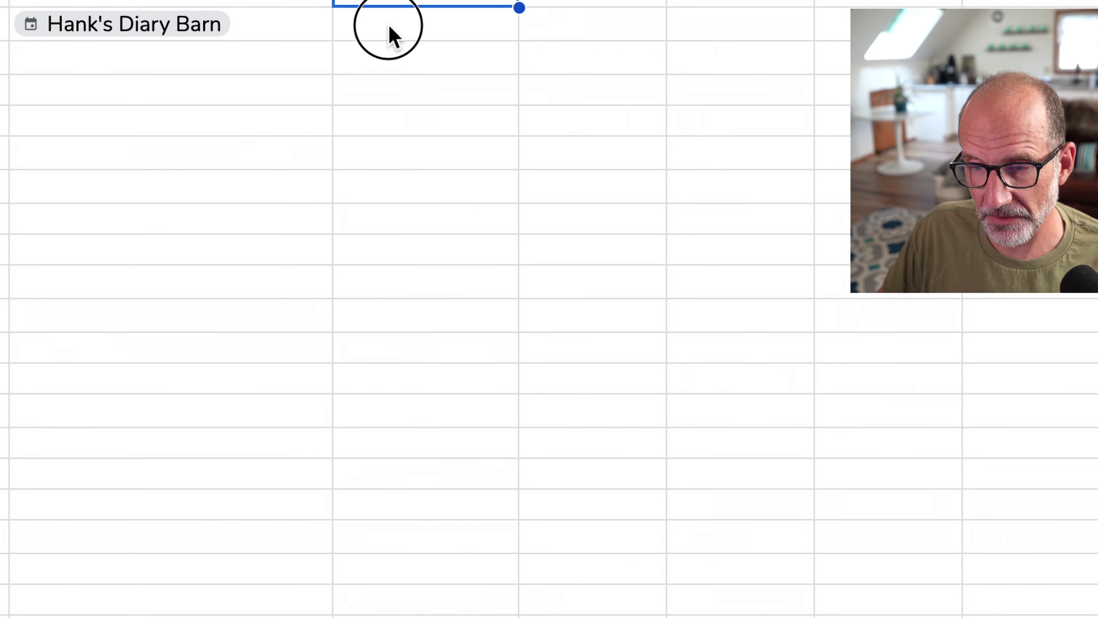
left_click(284, 36)
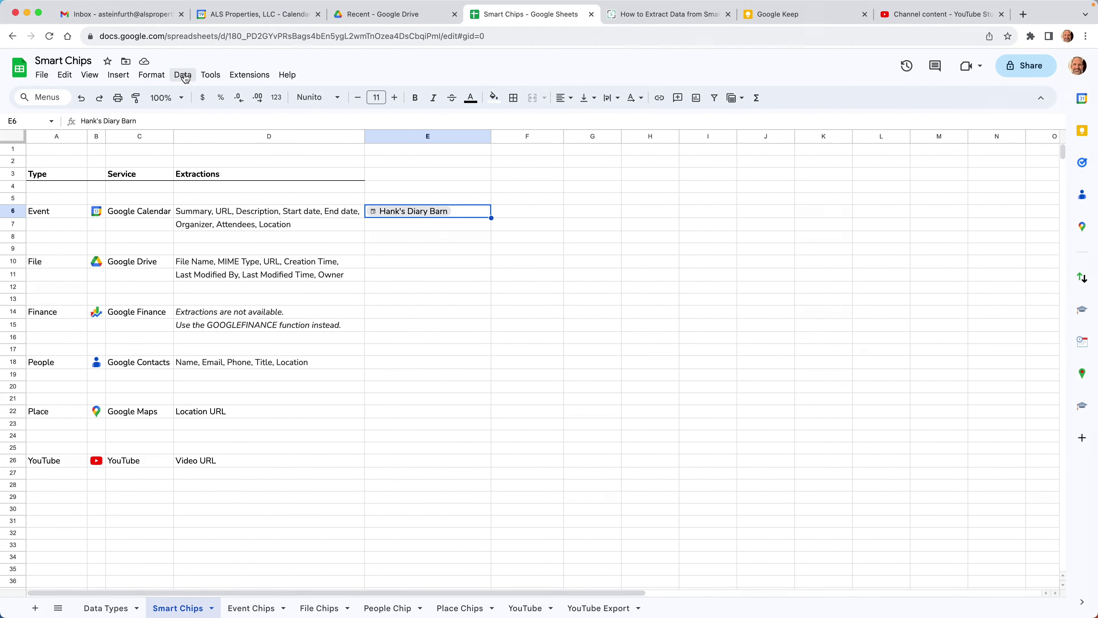
Choose Data > Data extraction for the event chip in E6.
left_click(183, 75)
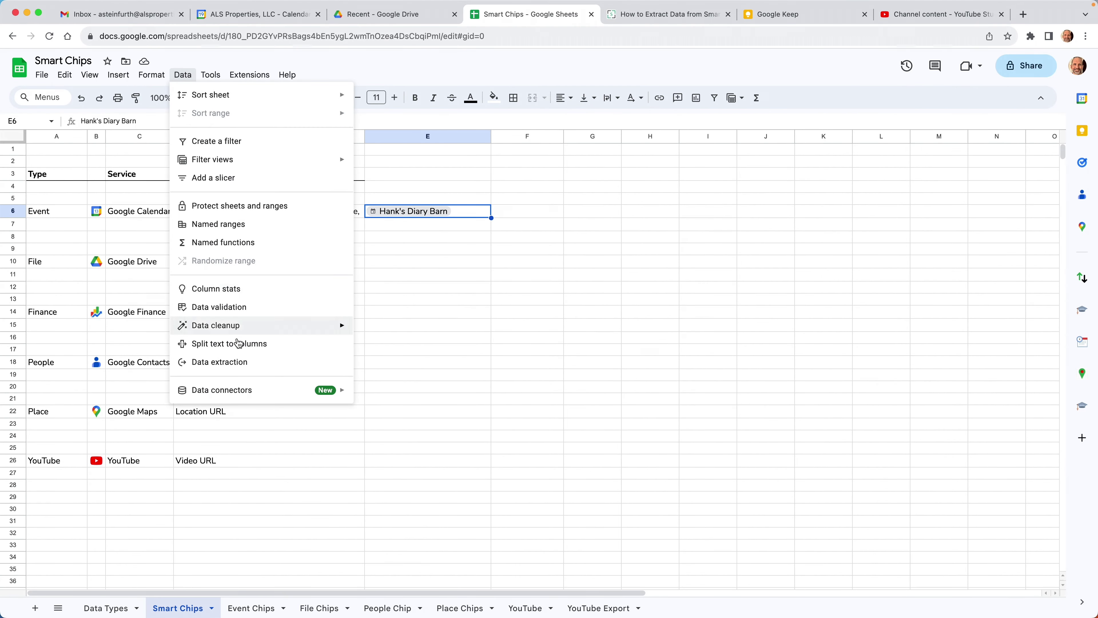
left_click(241, 362)
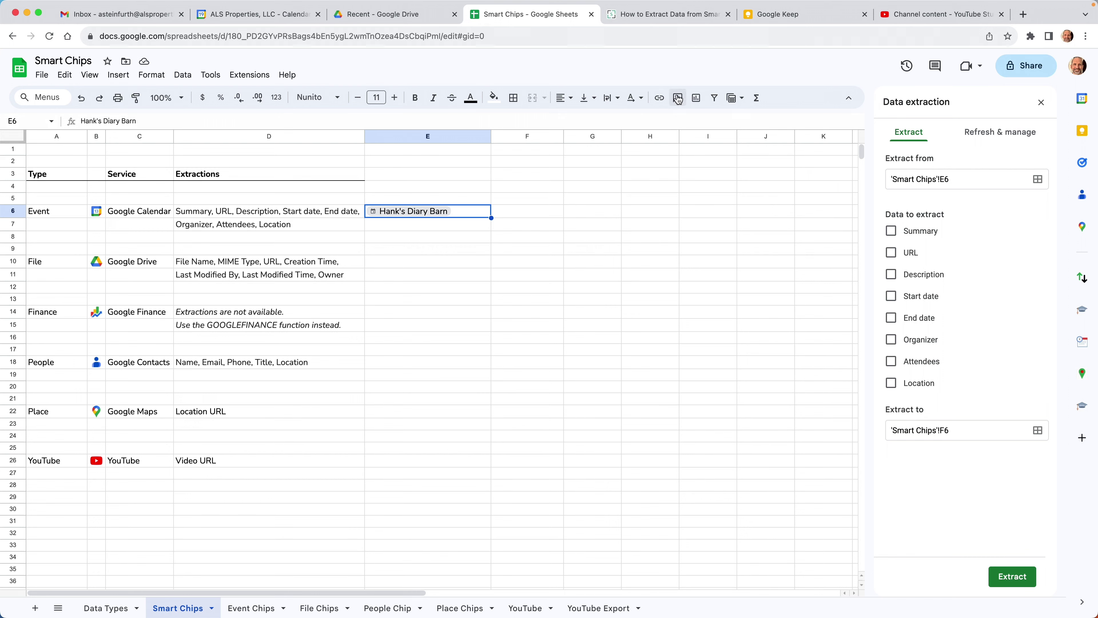
Highlight the Event Chip's extractable fields under Available Smart Chip Extractions in the sheetshelp article.
left_click(672, 18)
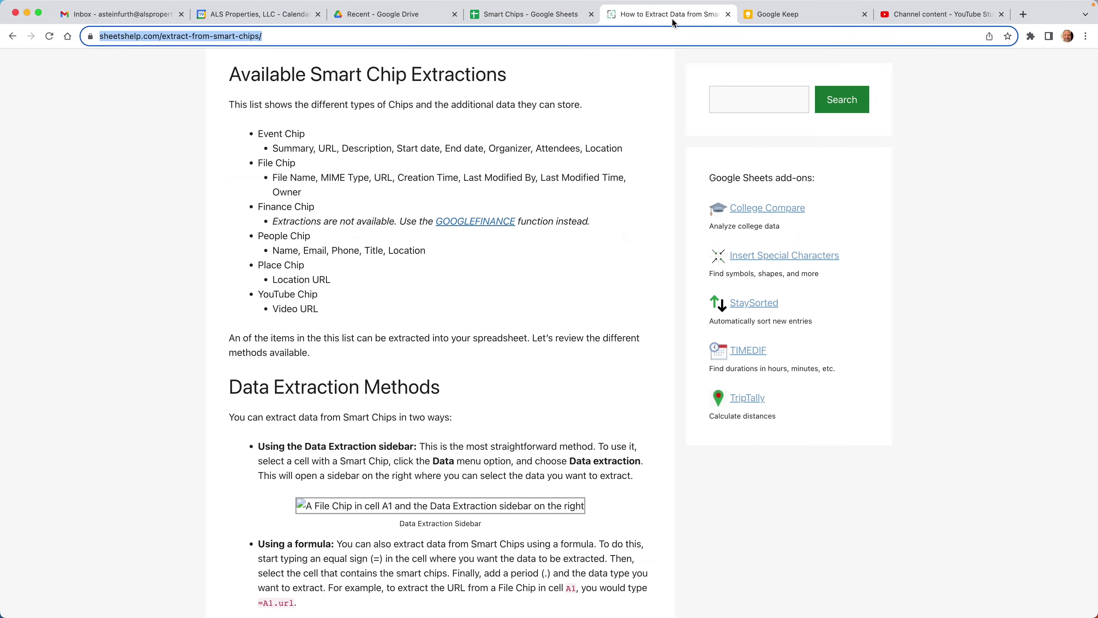
scroll(372, 162, "up", 10)
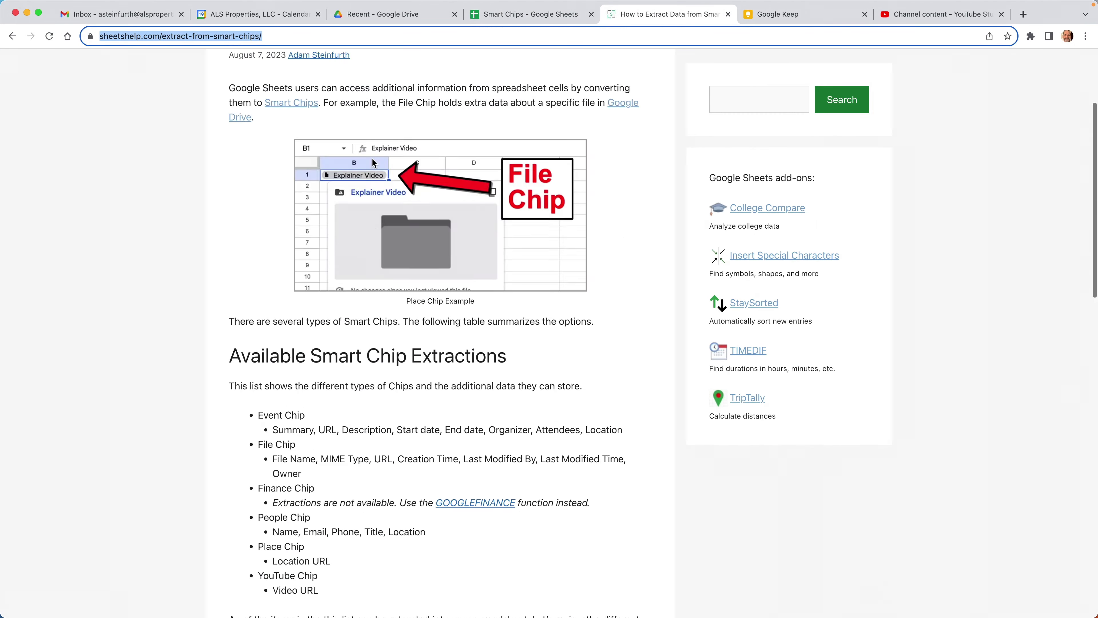
scroll(330, 144, "down", 8)
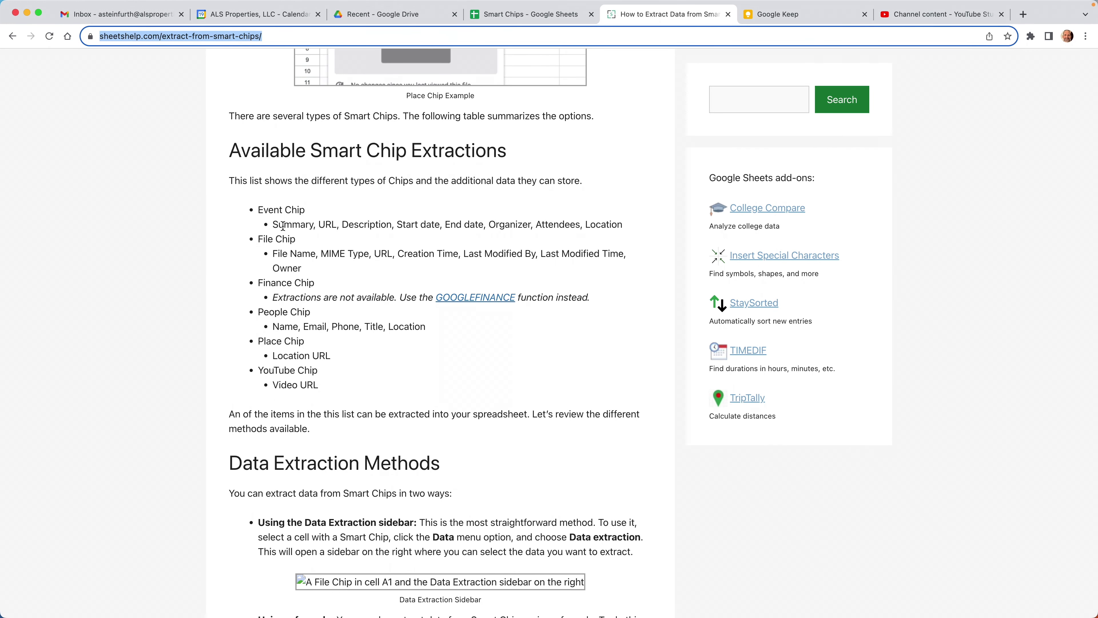
left_click_drag(283, 225, 395, 325)
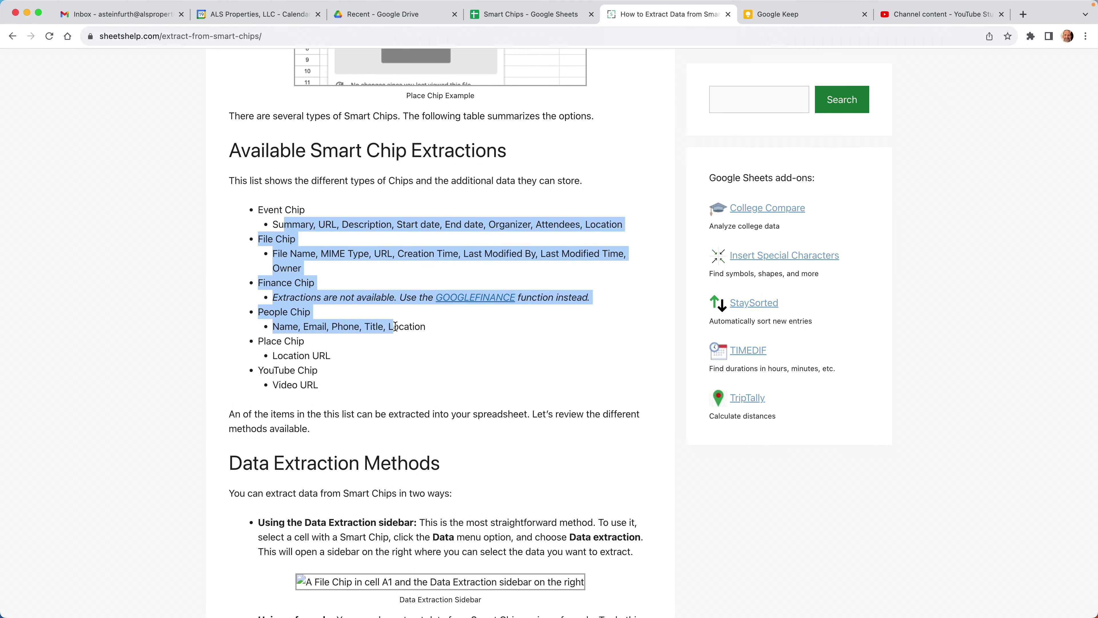
left_click(345, 235)
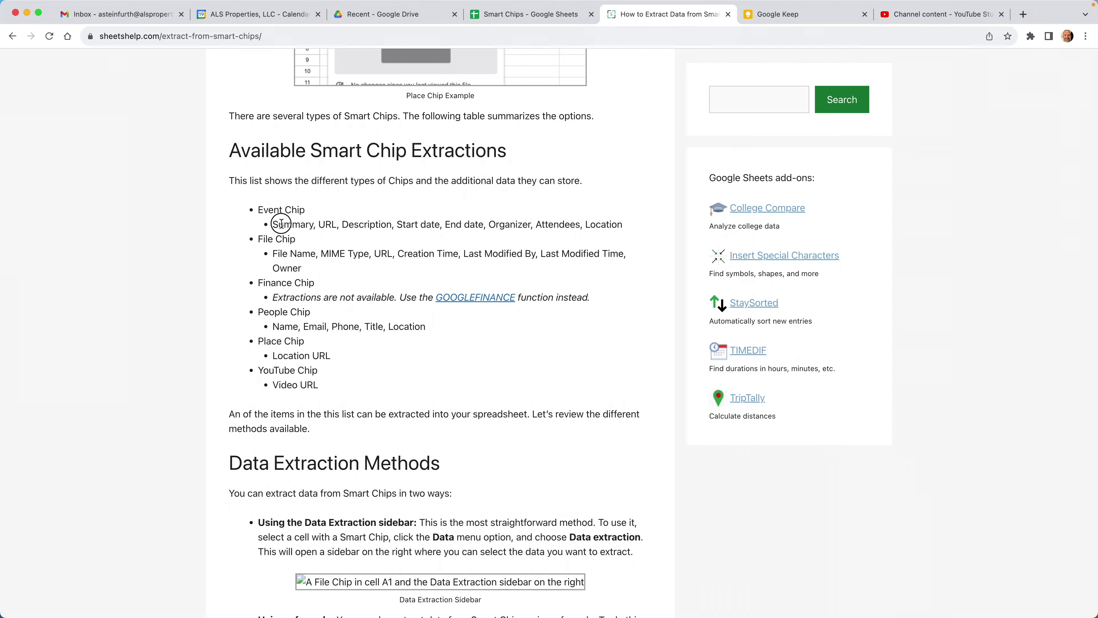
left_click_drag(281, 223, 630, 223)
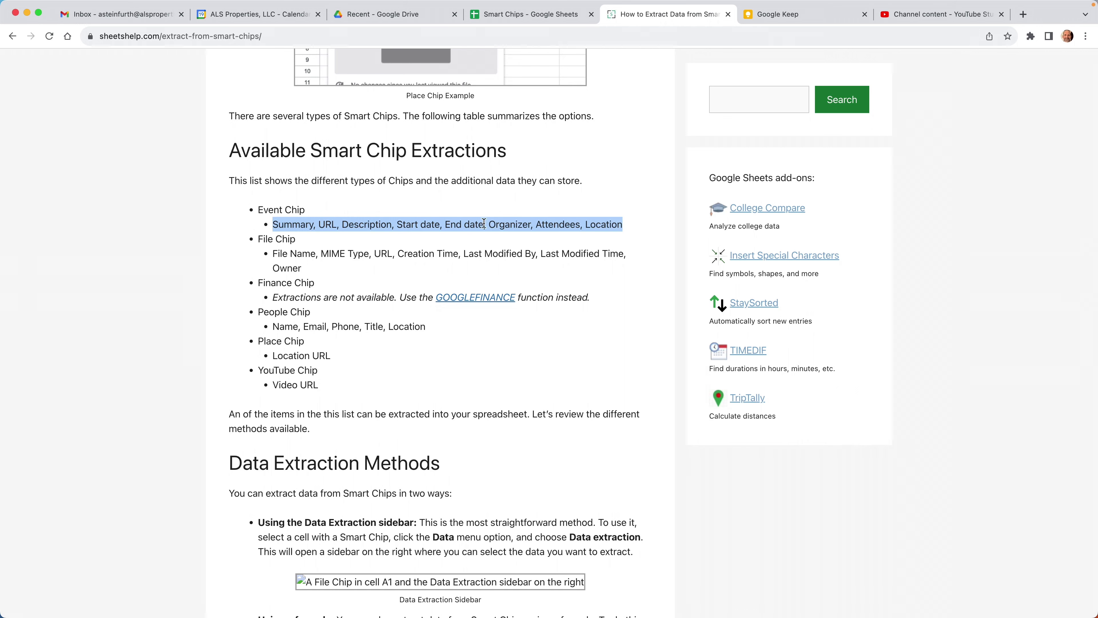
left_click(522, 18)
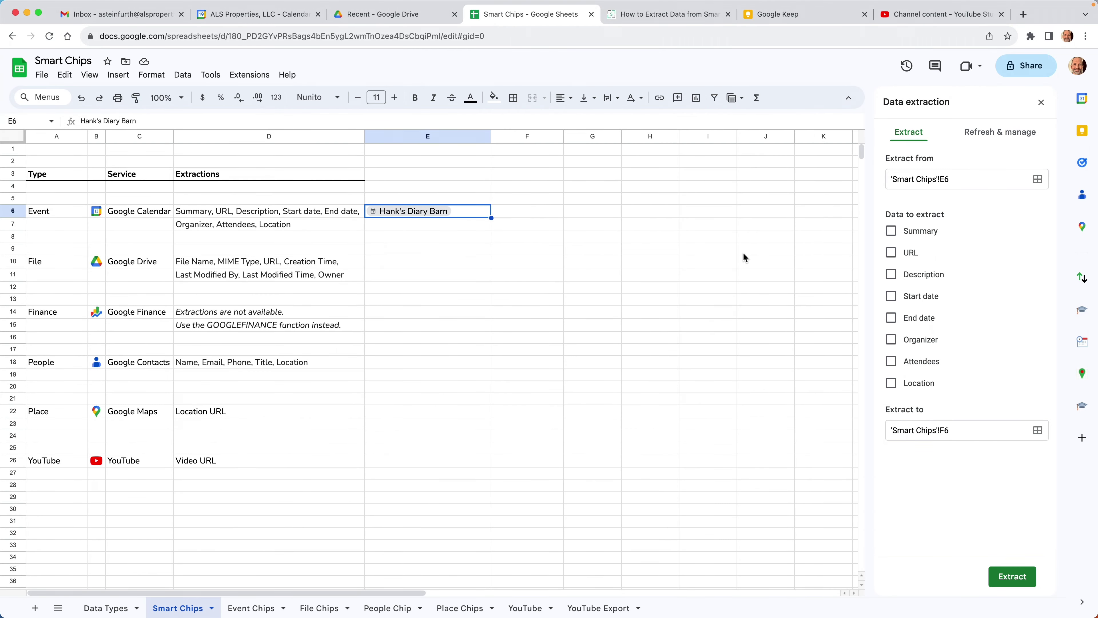
Tick URL, Description, Start date, End date and Organizer, then extract them into F6–K6.
left_click(892, 253)
left_click(891, 274)
left_click(892, 296)
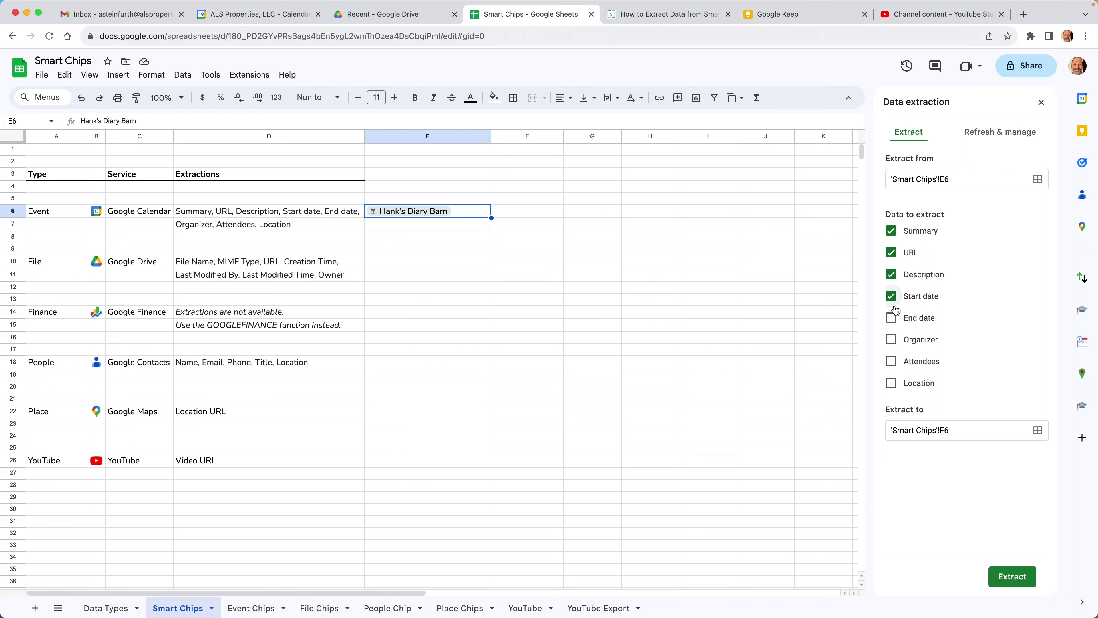
left_click(892, 318)
left_click(891, 340)
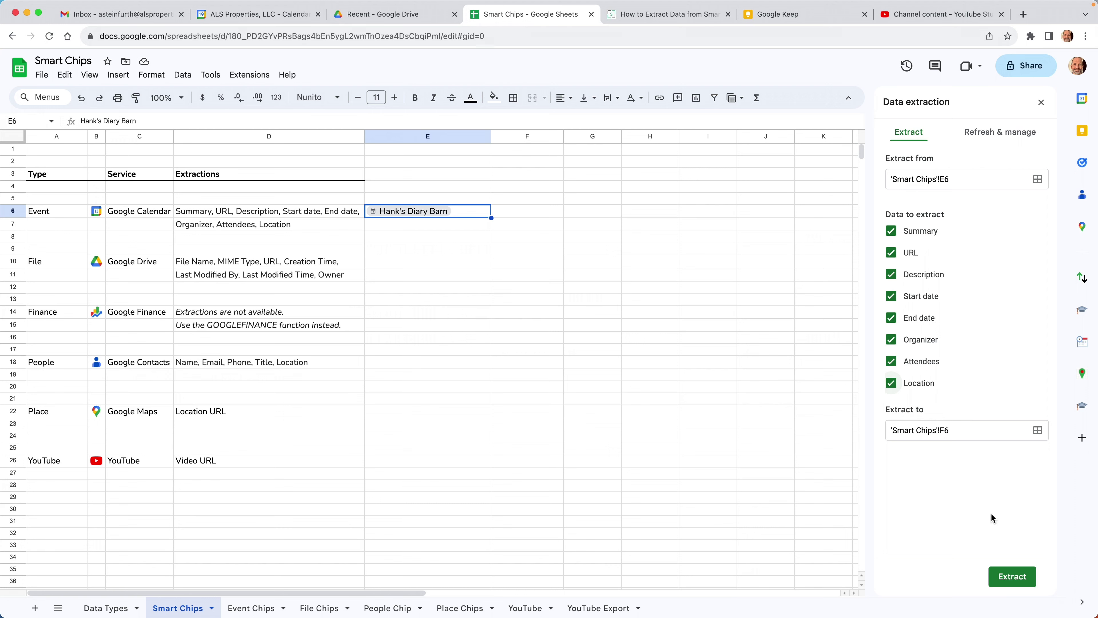
left_click(1011, 576)
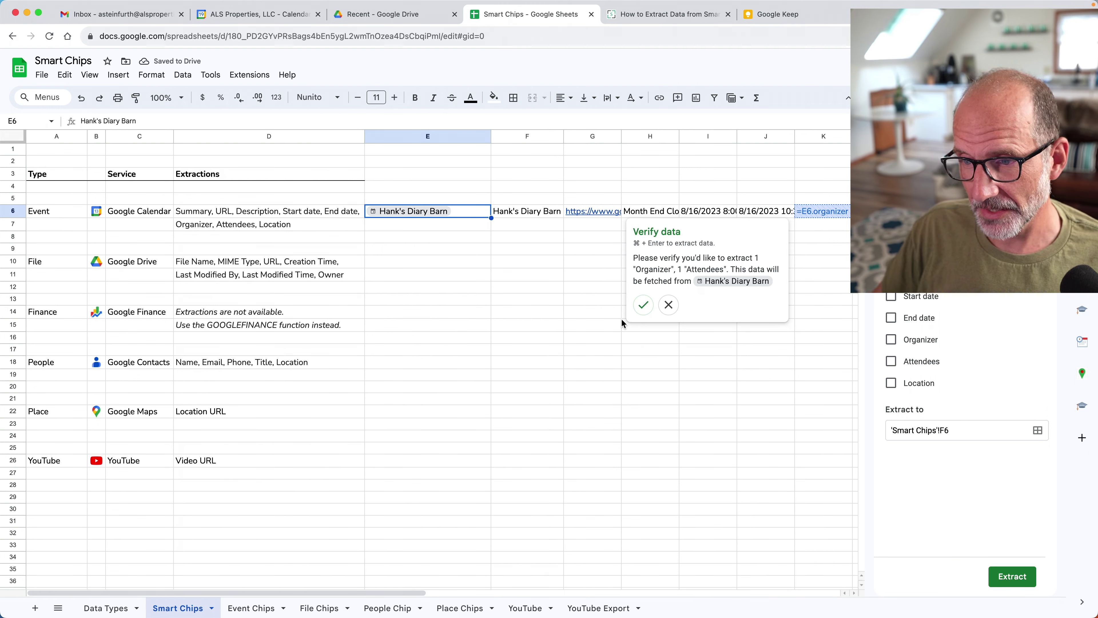
left_click(643, 305)
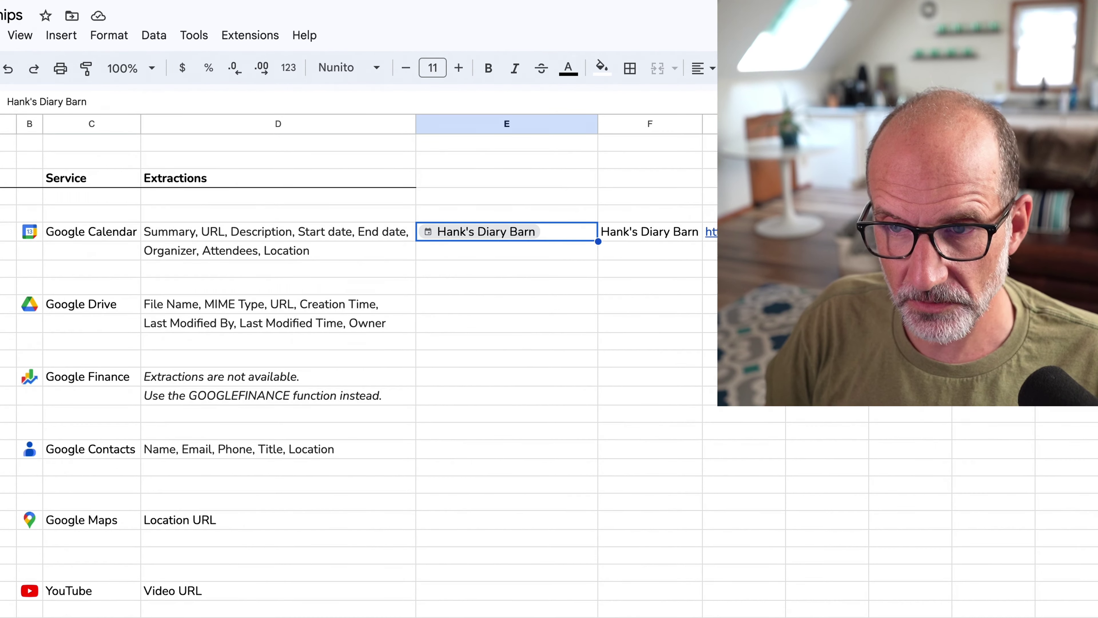
Enter =E6.url in F7 to pull the event's URL, then undo it.
key("Right")
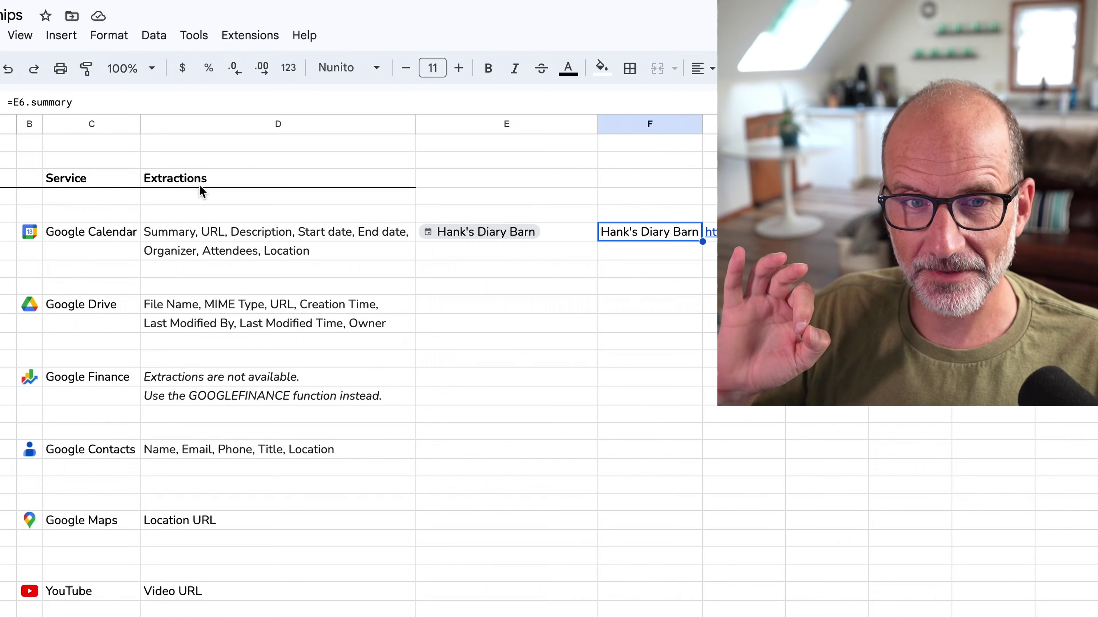
key("Down")
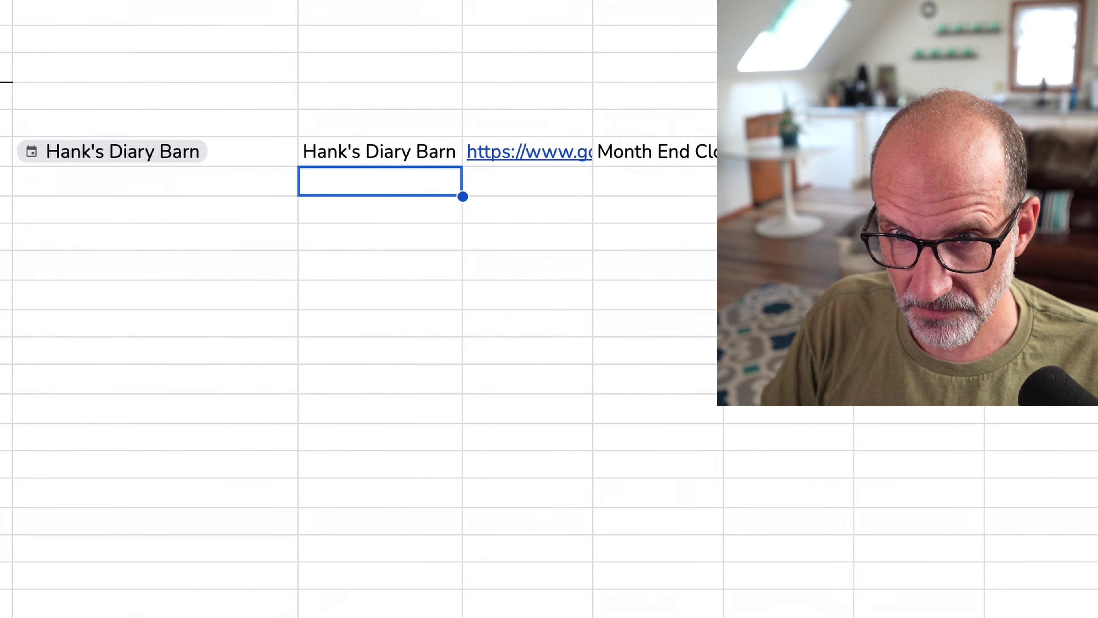
type("=")
left_click(152, 151)
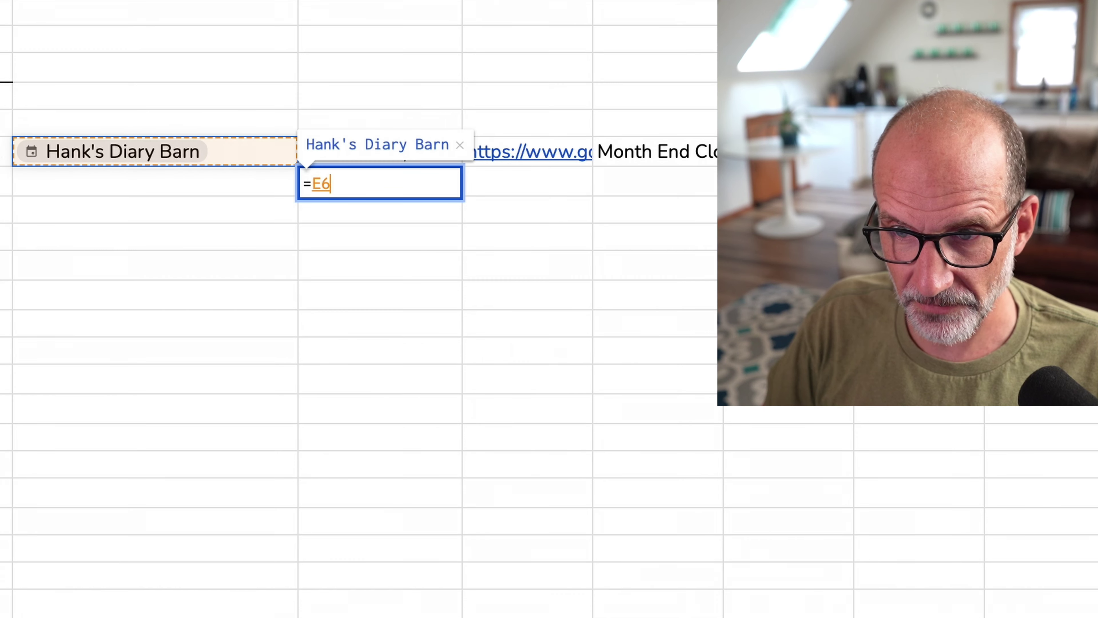
type(".")
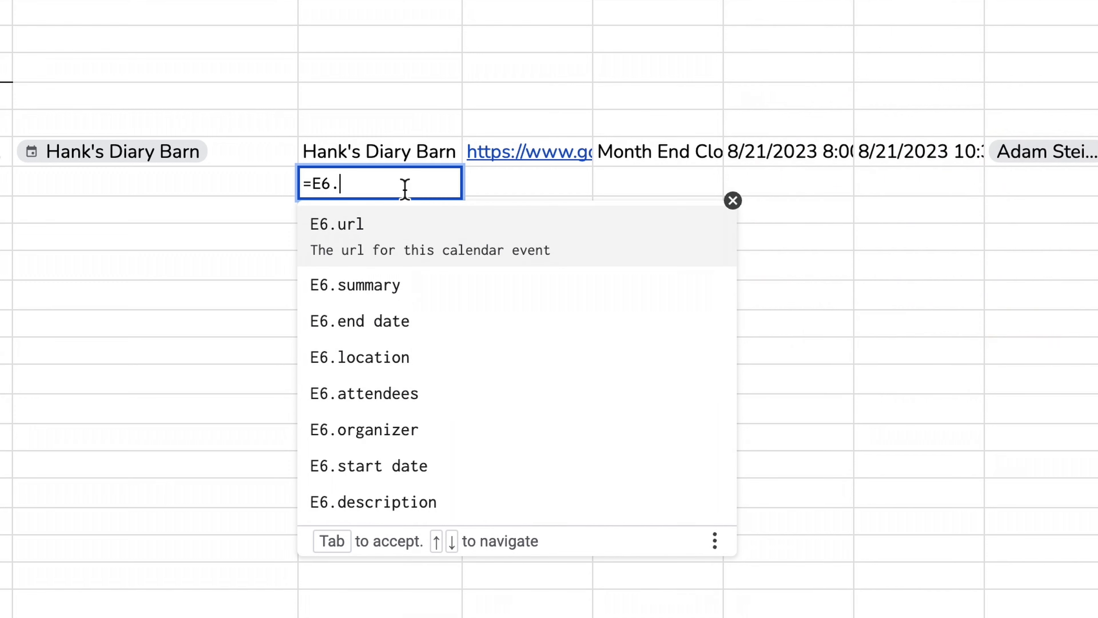
left_click(511, 244)
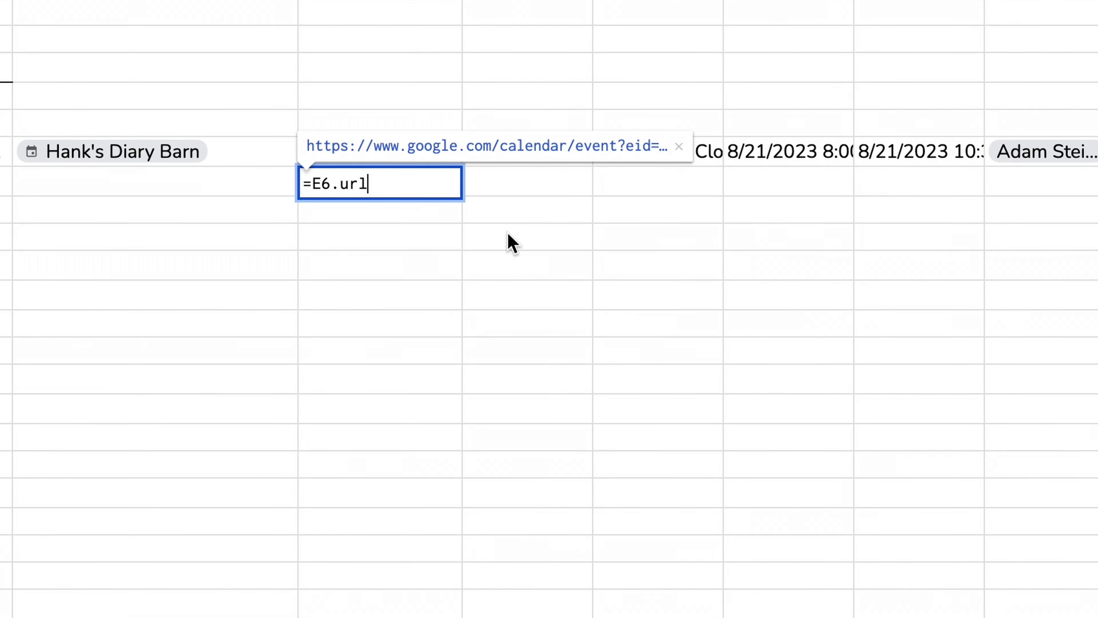
key("Return")
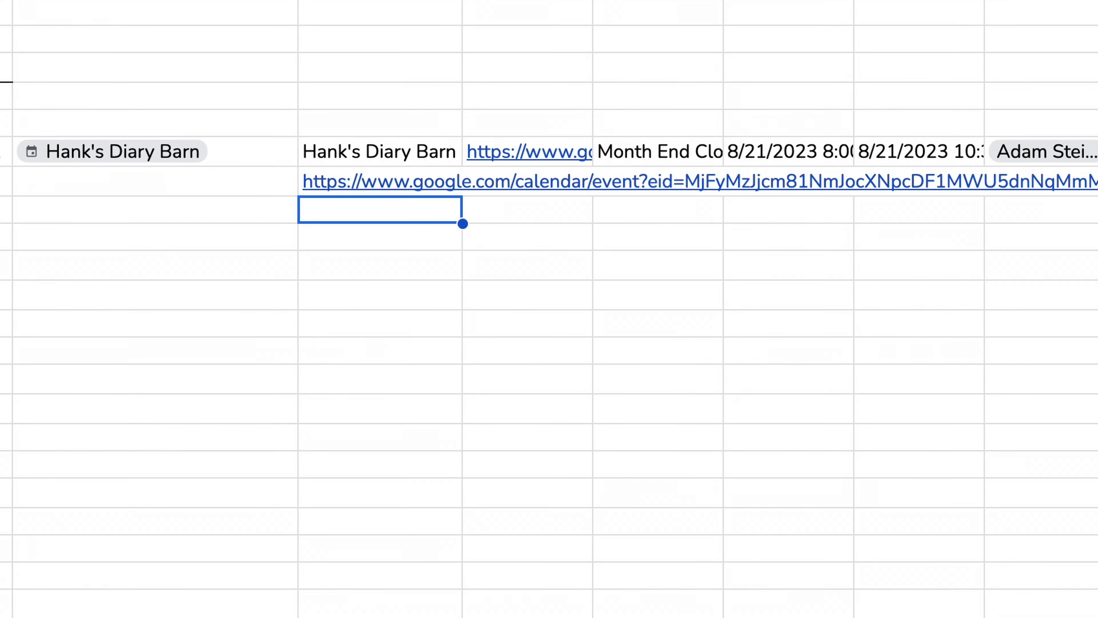
key("ctrl+z")
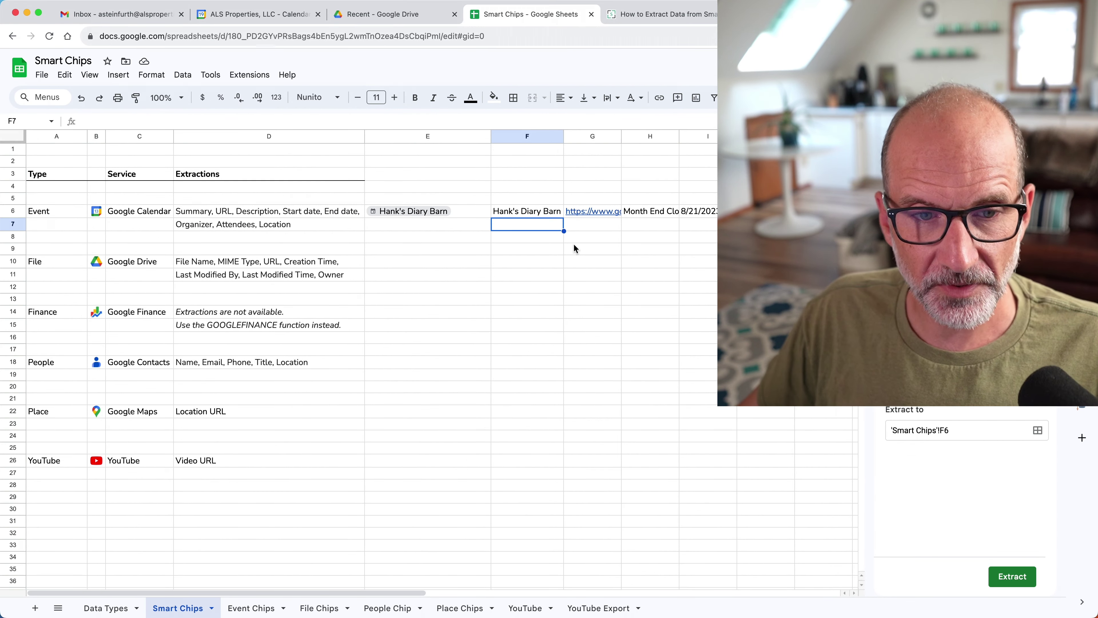
Delete the event chip and its extracted data in E4:T7, returning to column A.
left_click(56, 214)
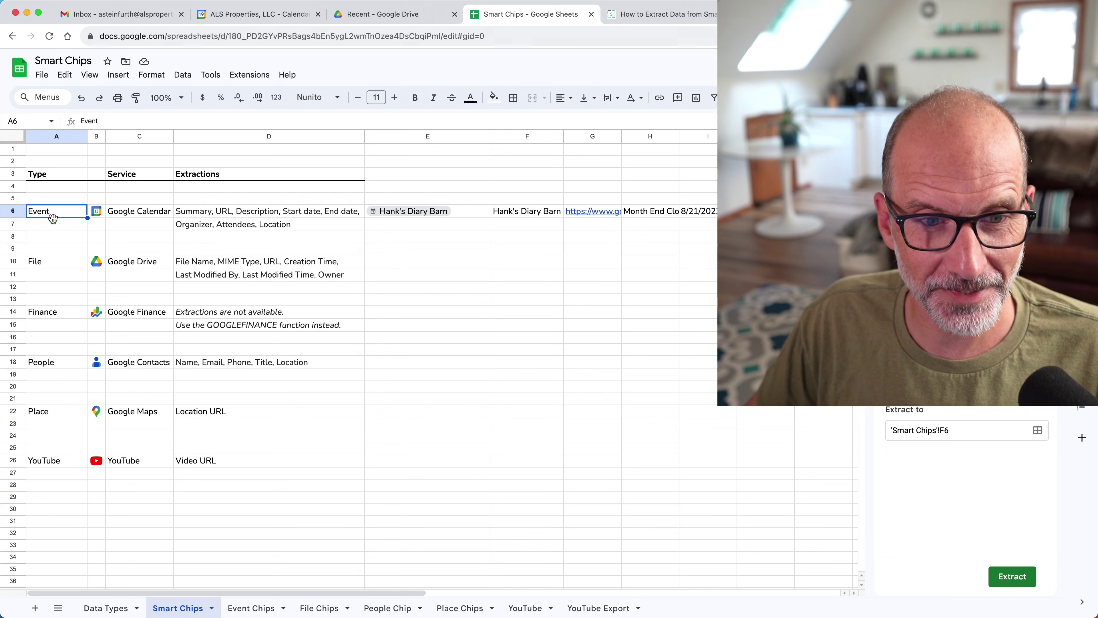
left_click(54, 262)
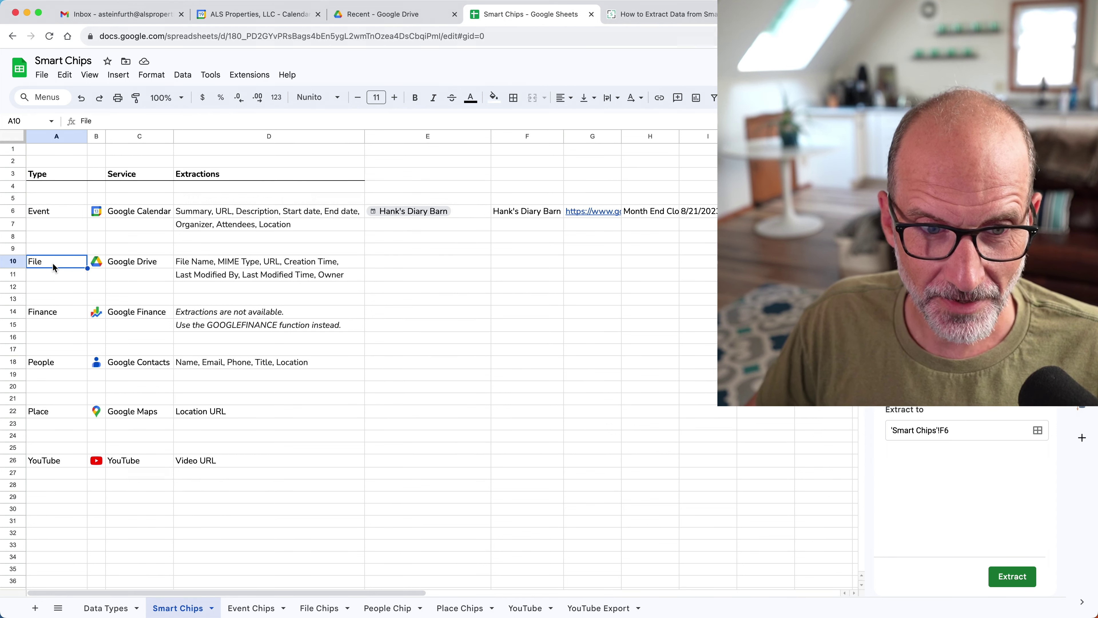
left_click_drag(426, 192, 886, 224)
key("Delete")
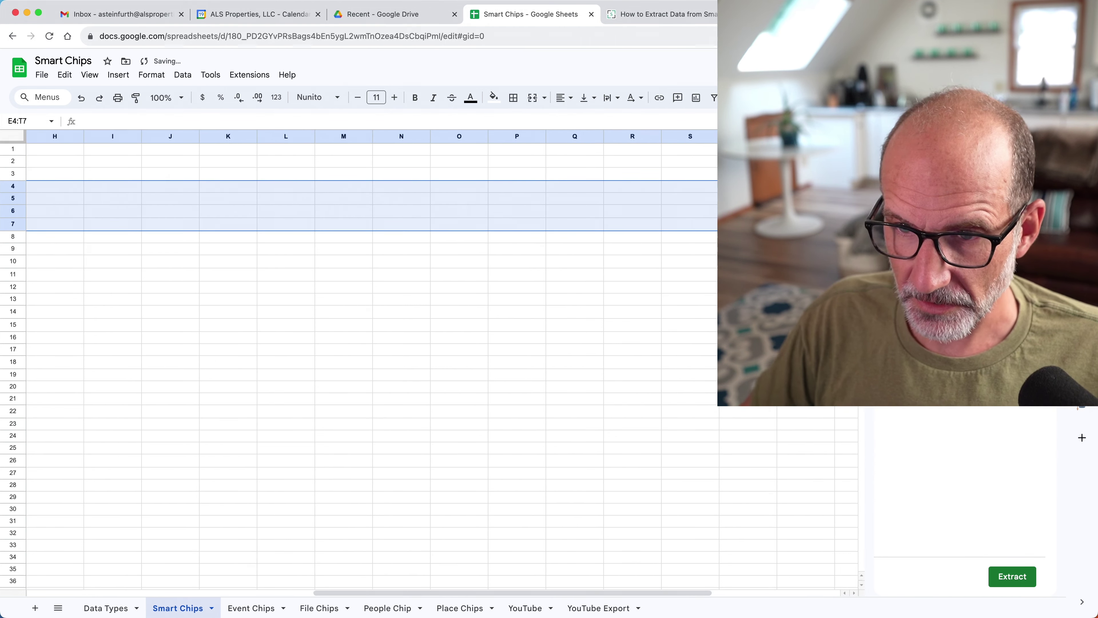
key("Left")
key("Left")
key("Left")
key("Left")
key("Down")
key("Down")
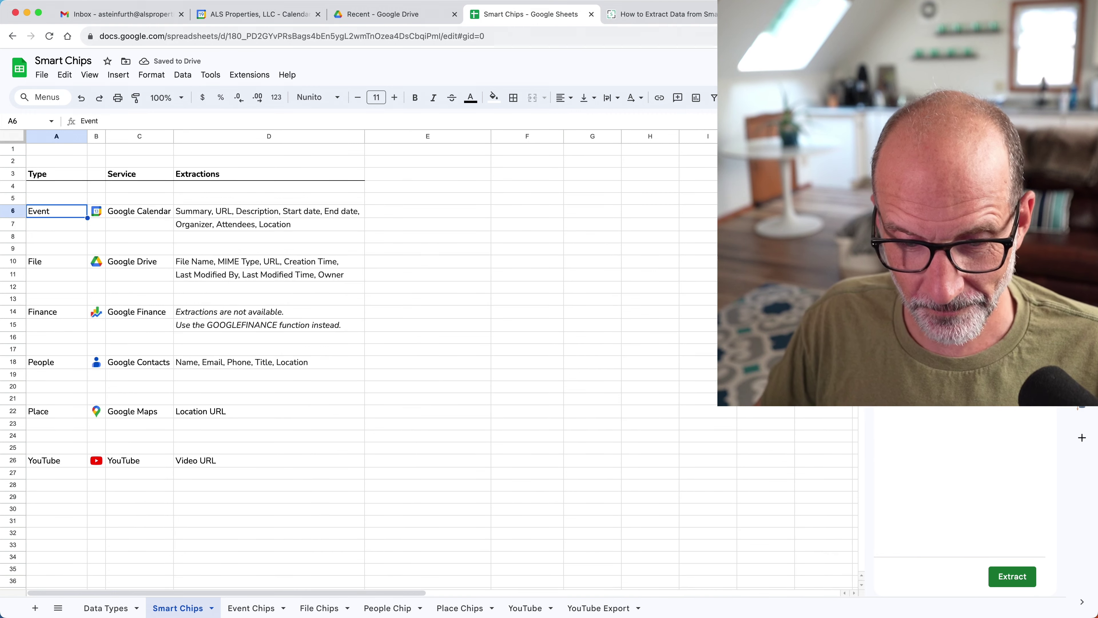
left_click(245, 607)
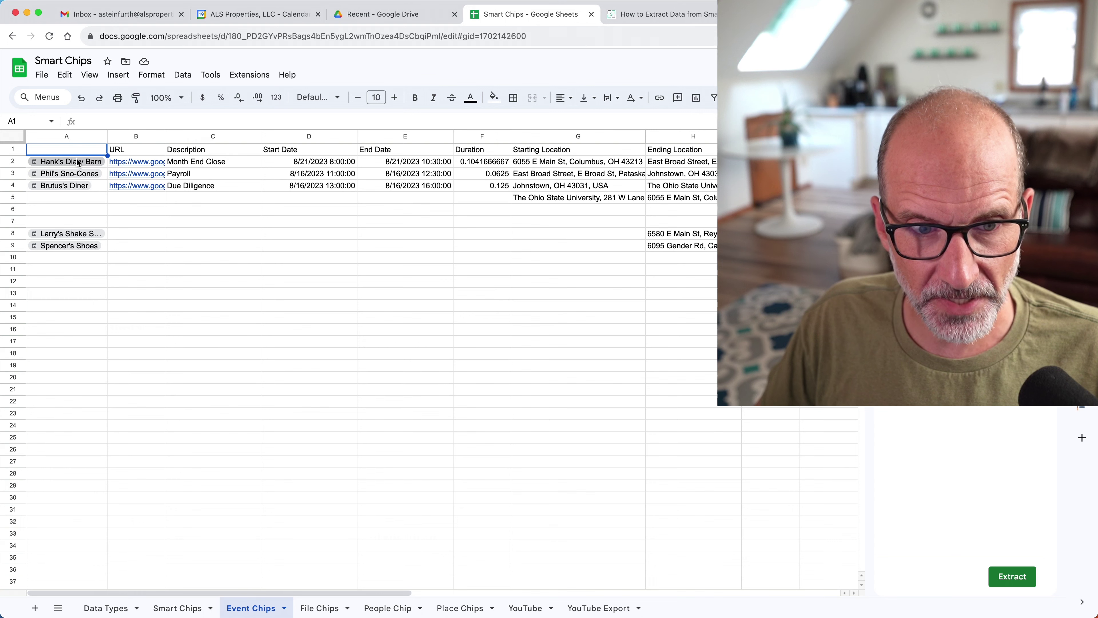
Clear rows A2:K9 on the Event Chips sheet, leaving only the header row.
mouse_move(78, 163)
left_mouse_down()
mouse_move(503, 159)
mouse_move(843, 207)
mouse_move(843, 246)
left_mouse_up()
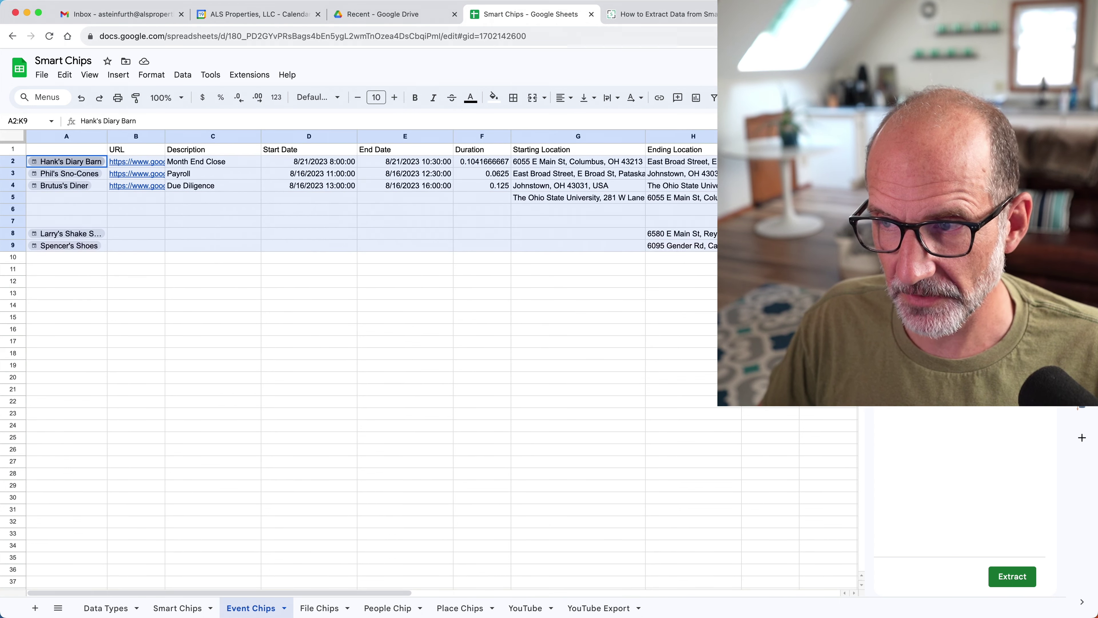
scroll(359, 203, "right", 5)
key("Delete")
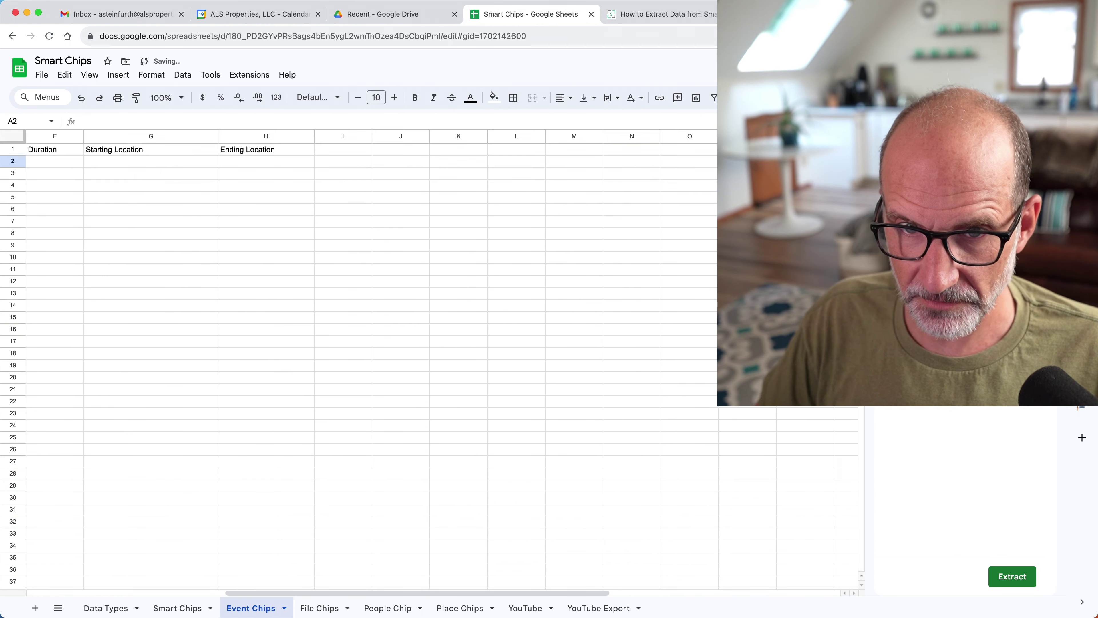
scroll(359, 203, "left", 5)
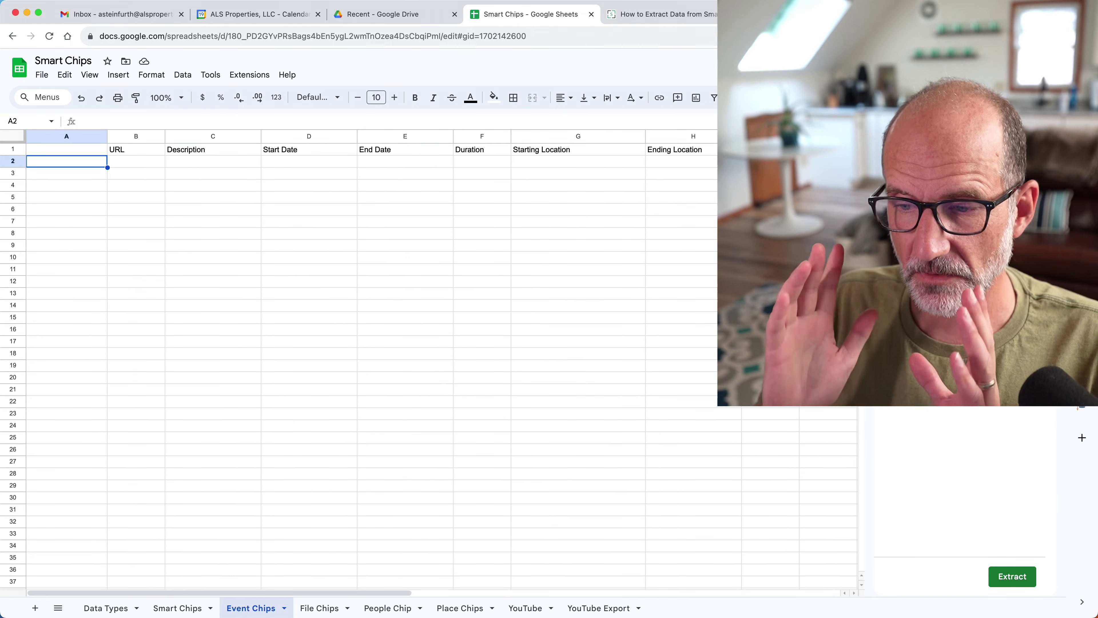
left_click(382, 14)
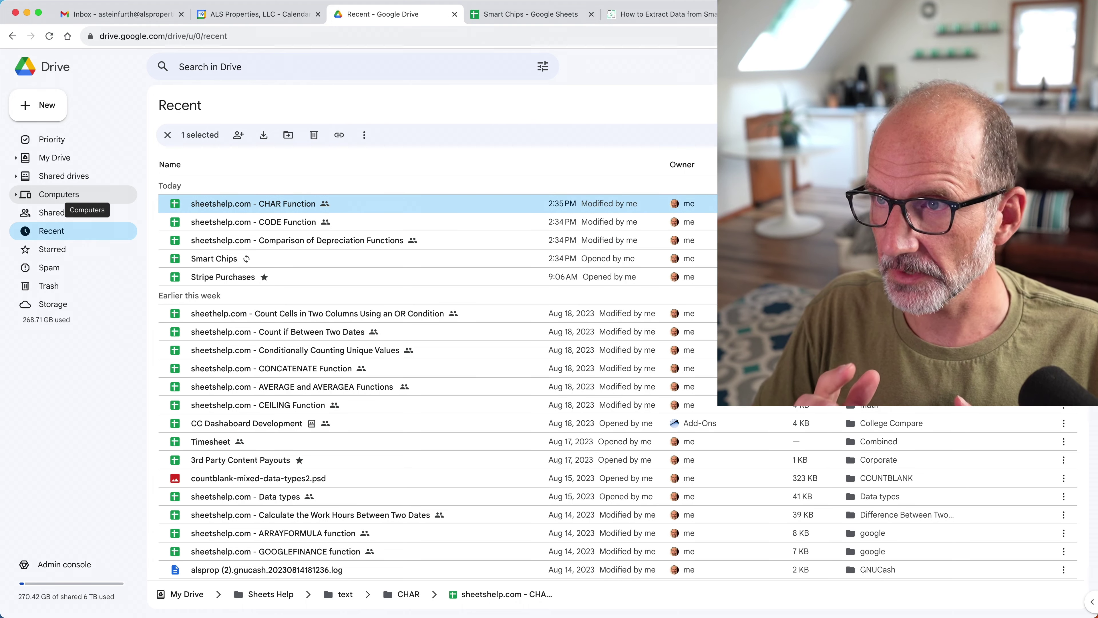
left_click(527, 13)
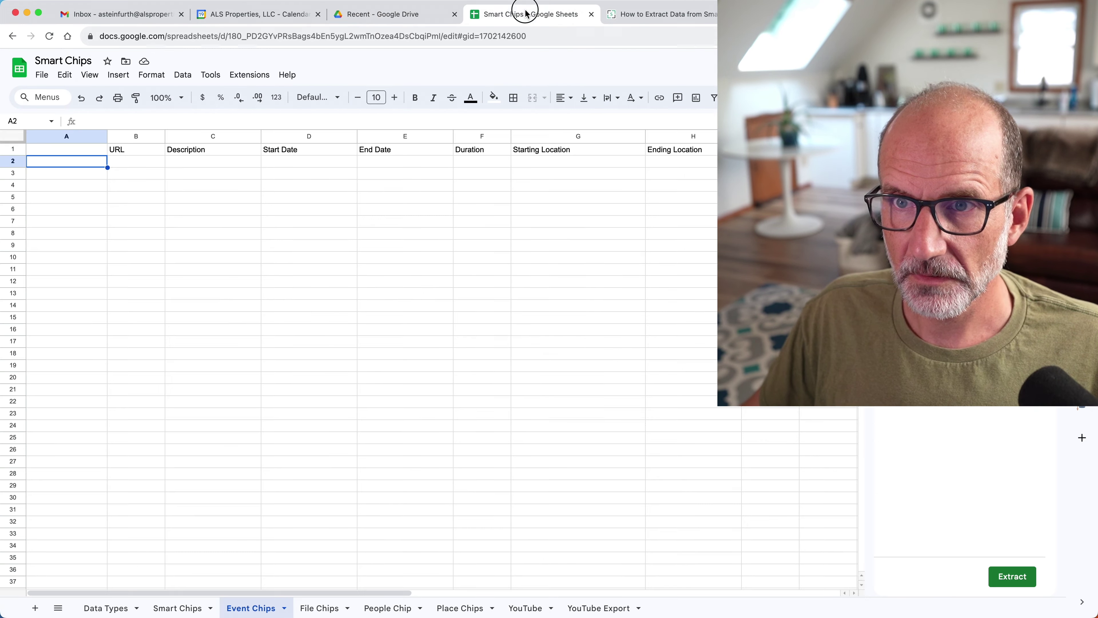
key("ctrl+alt+Left")
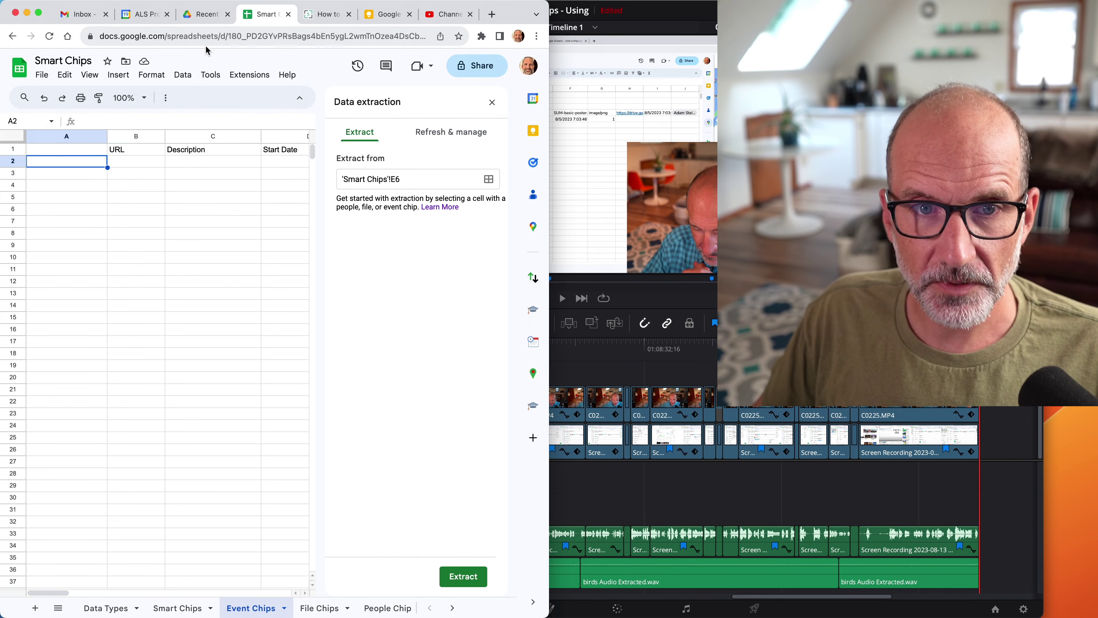
Split Google Calendar into its own right-half window showing the week of August 20–26.
left_click(142, 14)
left_click_drag(142, 14, 252, 88)
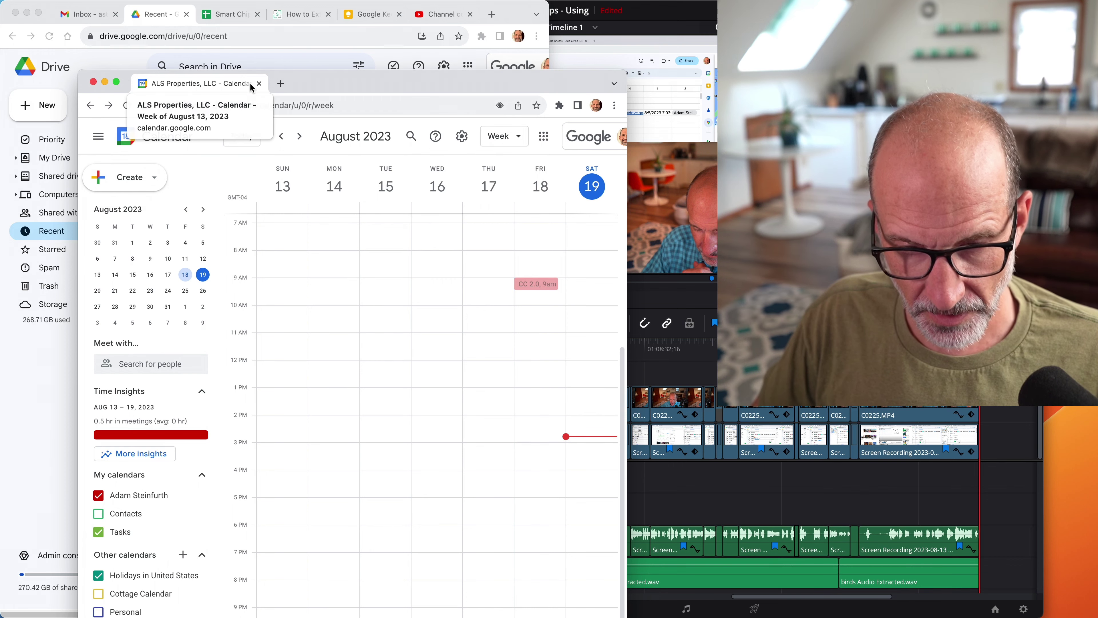
key("ctrl+alt+Right")
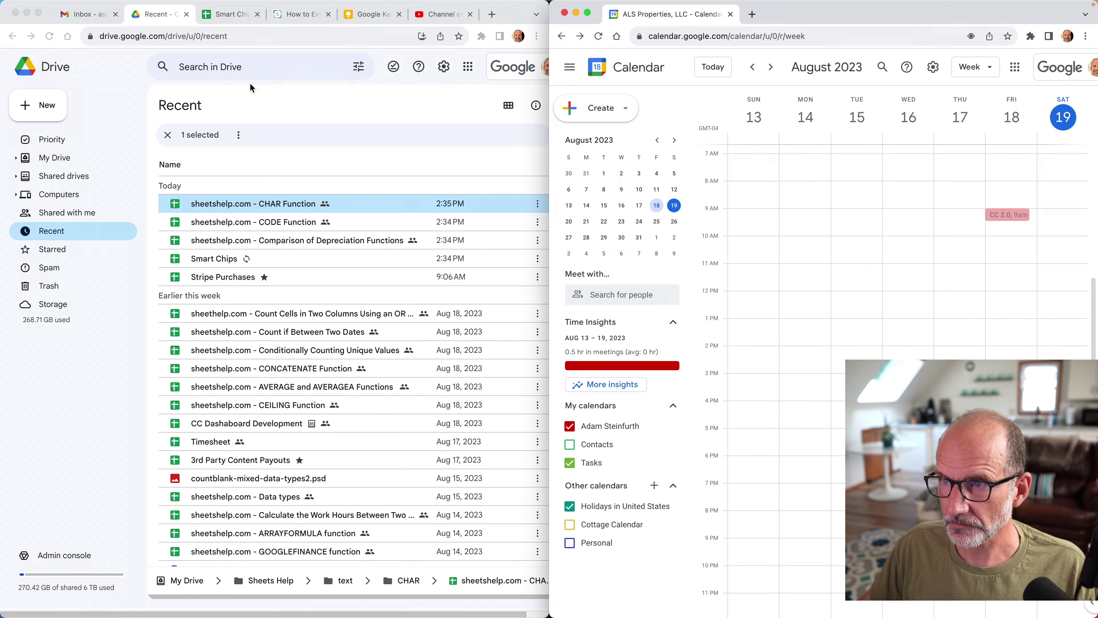
left_click(772, 68)
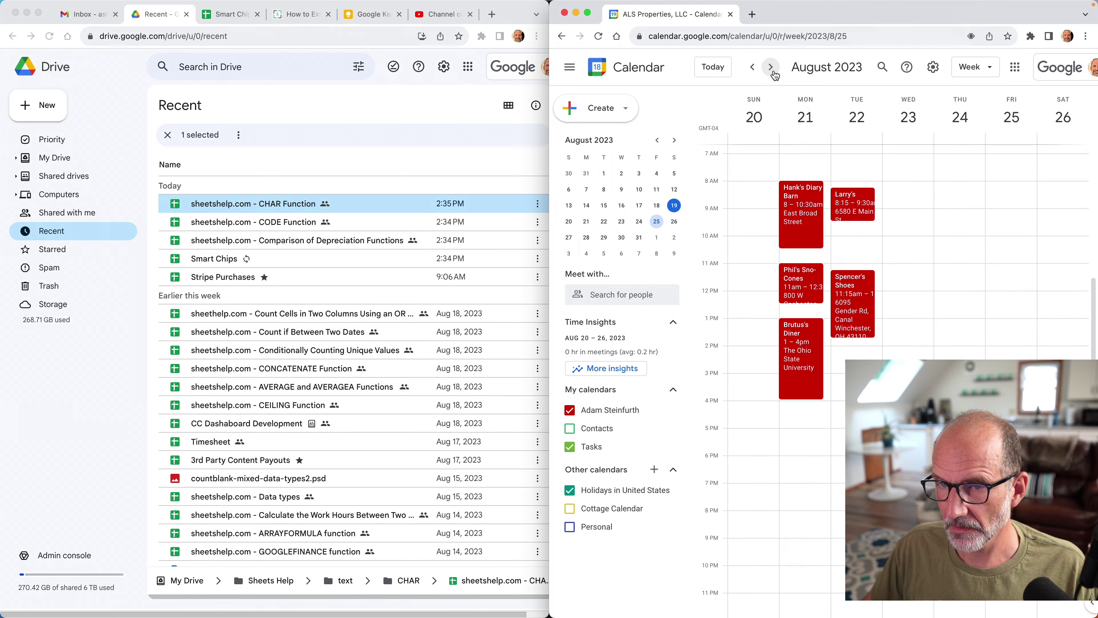
left_click(233, 14)
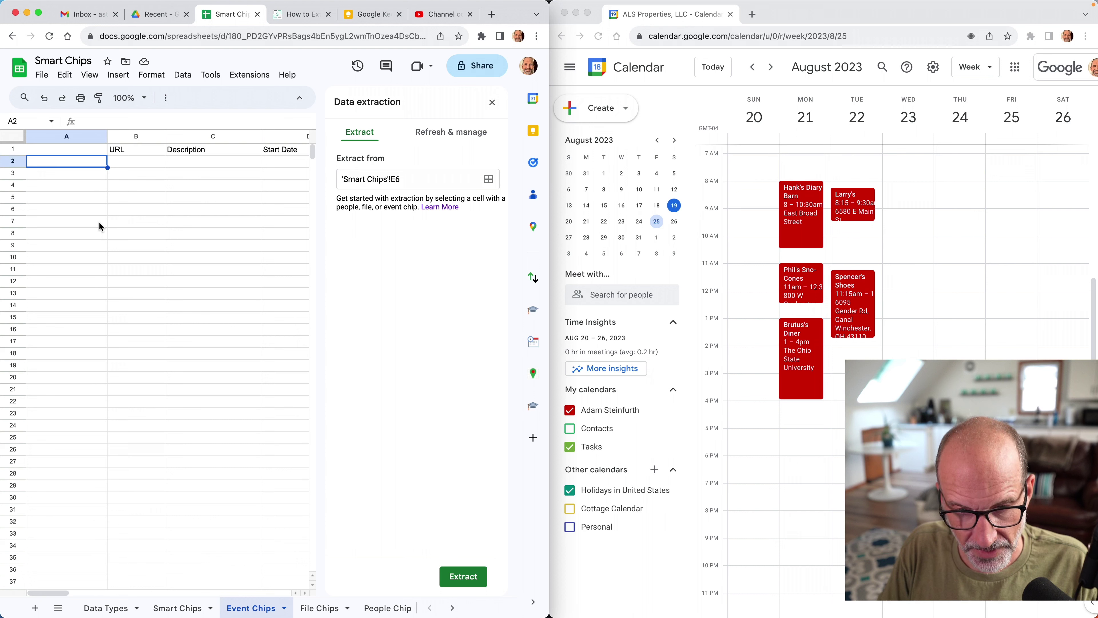
type("@")
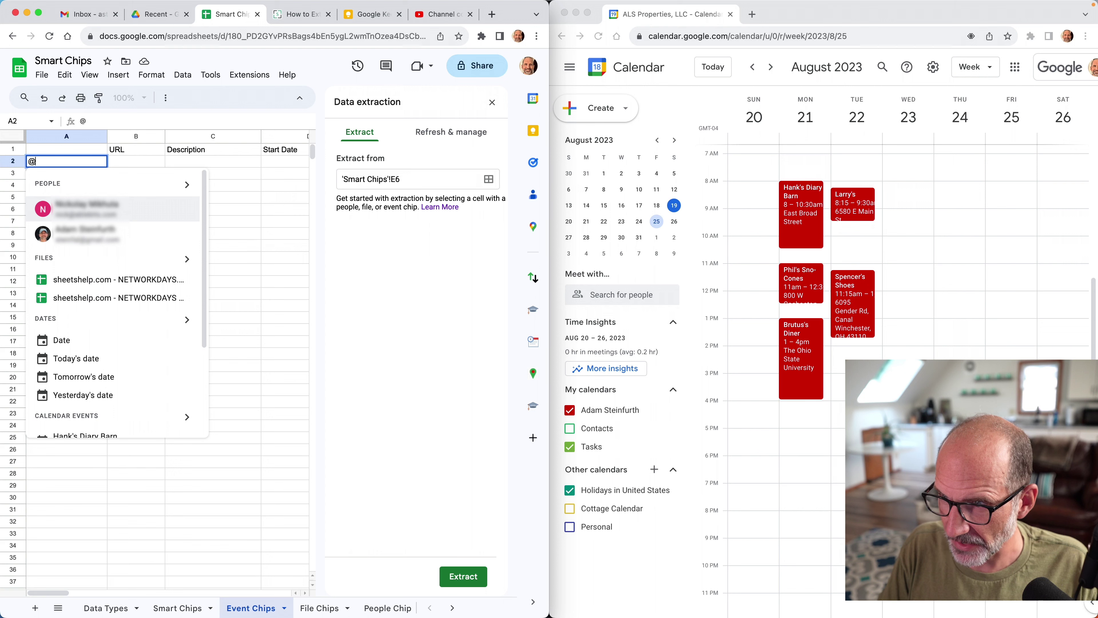
type("Hank's")
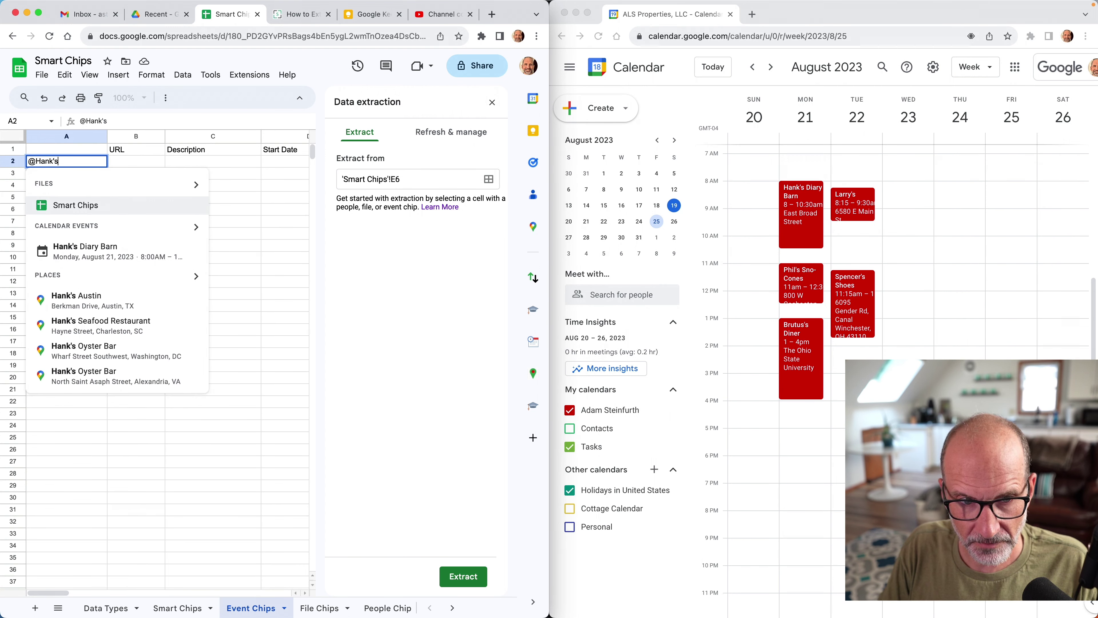
left_click(120, 256)
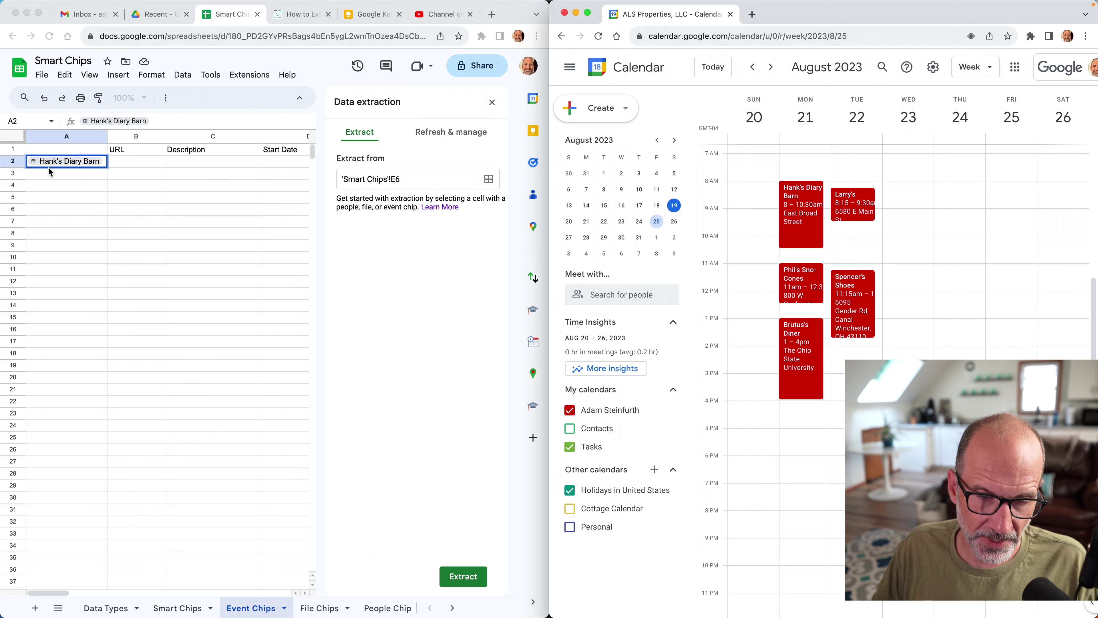
left_click(129, 161)
double_click(129, 160)
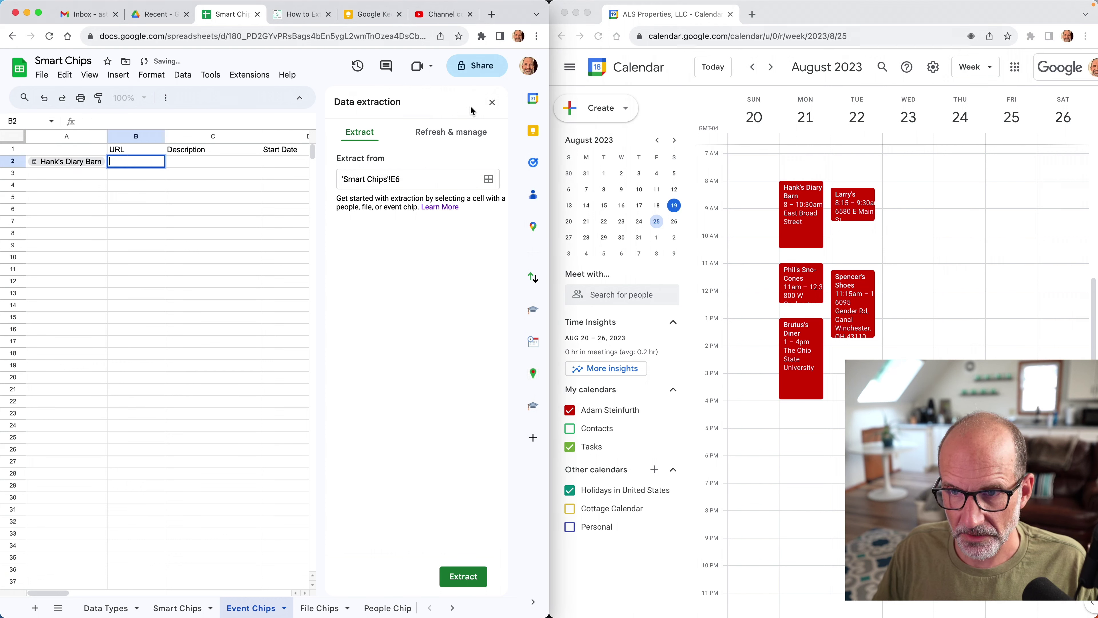
Close the Data extraction panel and add Phil's Sno-Cones and Brutus's Diner event chips in A3–A4.
left_click(492, 102)
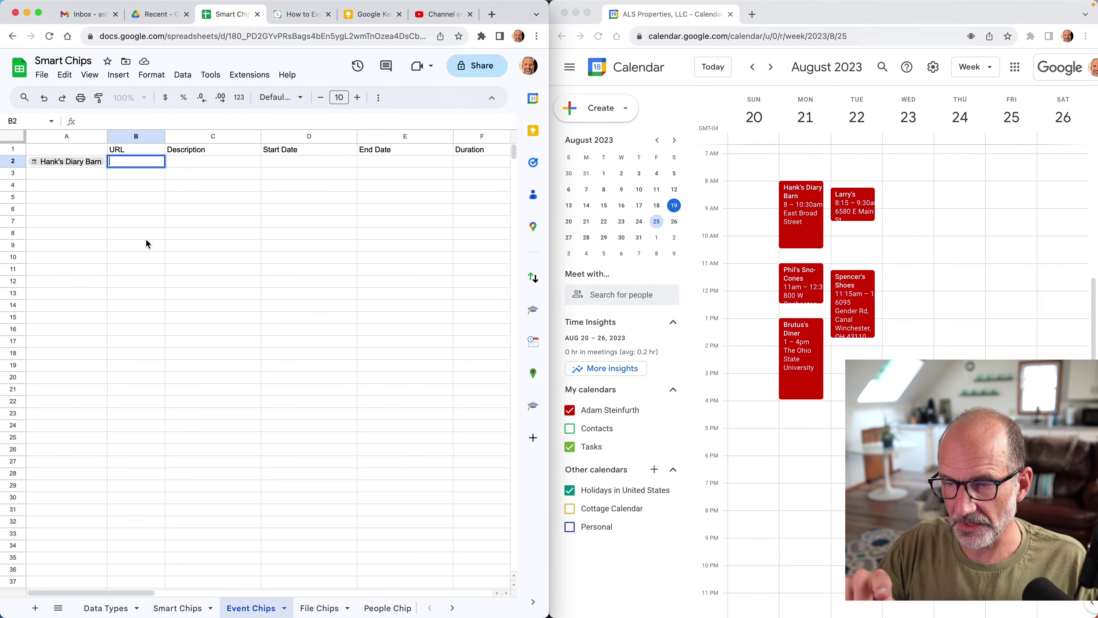
left_click(66, 173)
type("@")
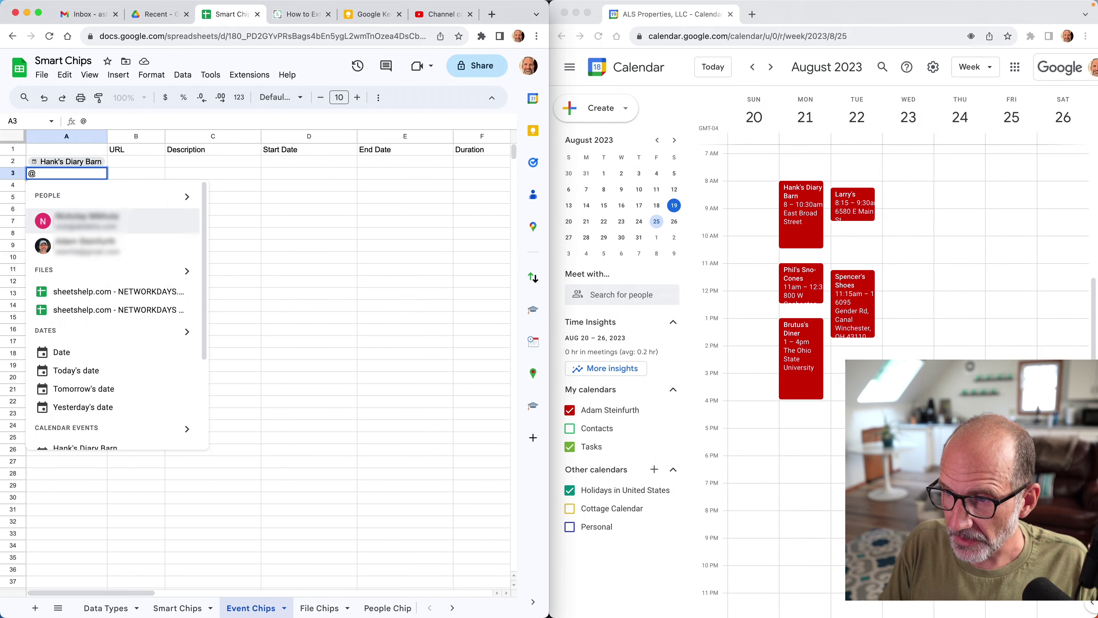
type("phil's")
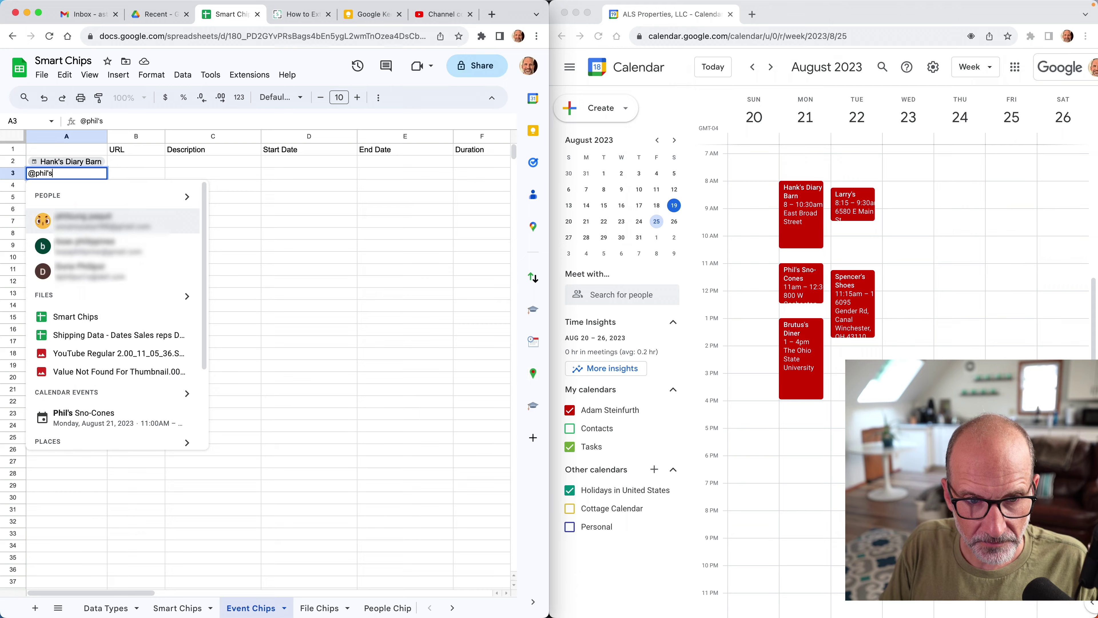
key("Down")
key("Down")
key("Down")
key("Down")
key("Down")
key("Down")
key("Down")
key("Return")
type("@b")
left_click(74, 247)
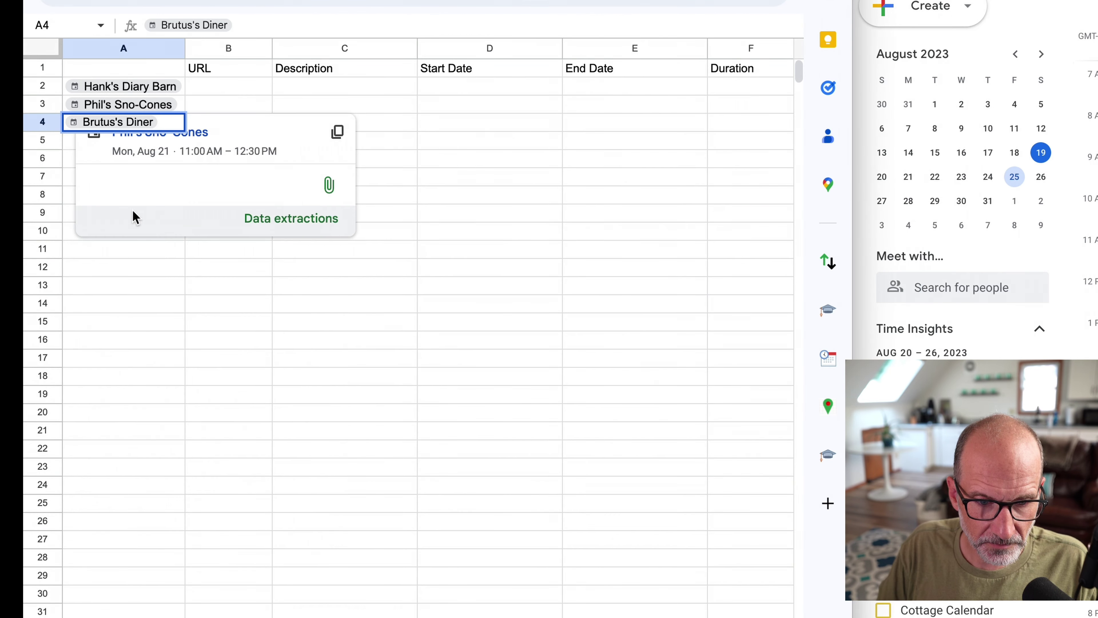
key("Down")
Add Larry's Shake Shop and Spencer's Shoes event chips in A5–A6.
type("@larry")
key("Down")
key("Down")
key("Down")
key("Down")
key("Down")
key("Return")
type("@spencer's")
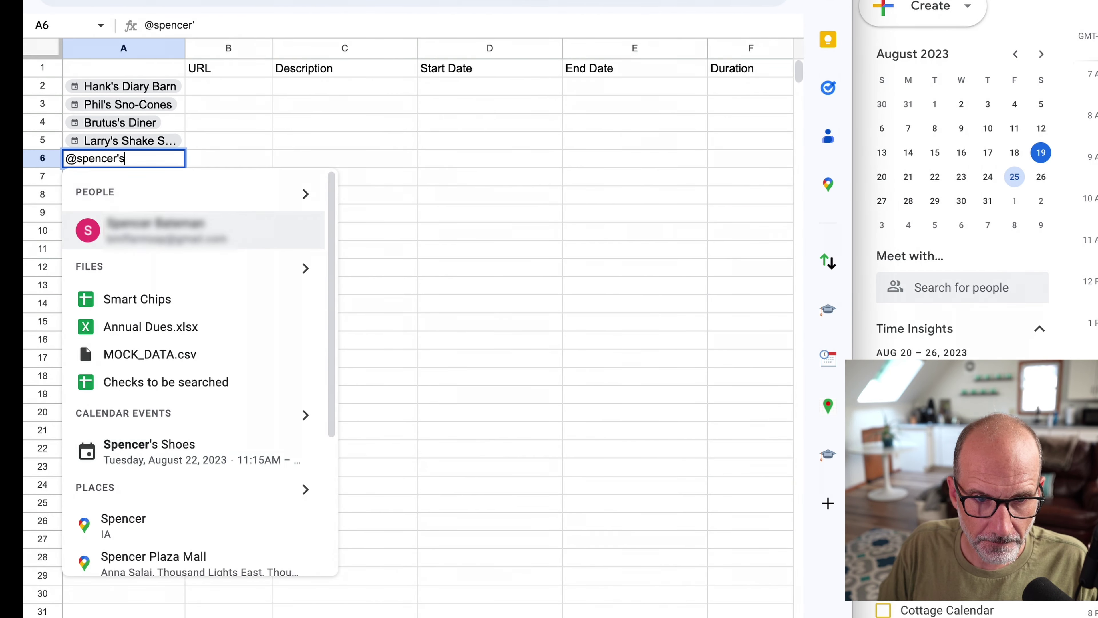
key("Down")
key("Down")
key("Down")
key("Down")
key("Down")
key("Return")
left_click(186, 207)
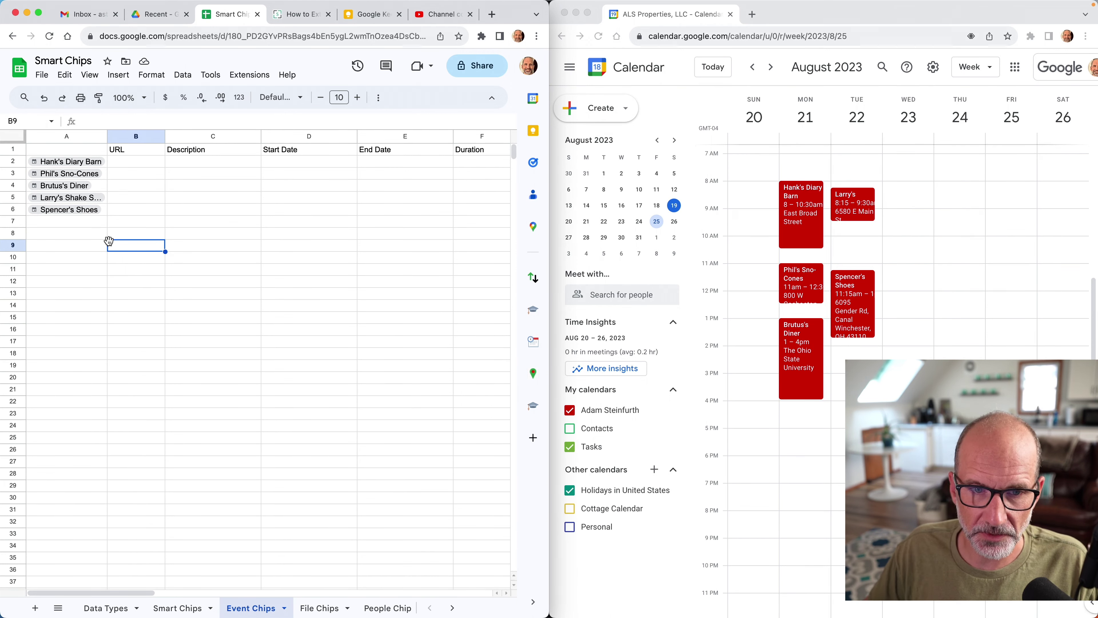
left_click(132, 160)
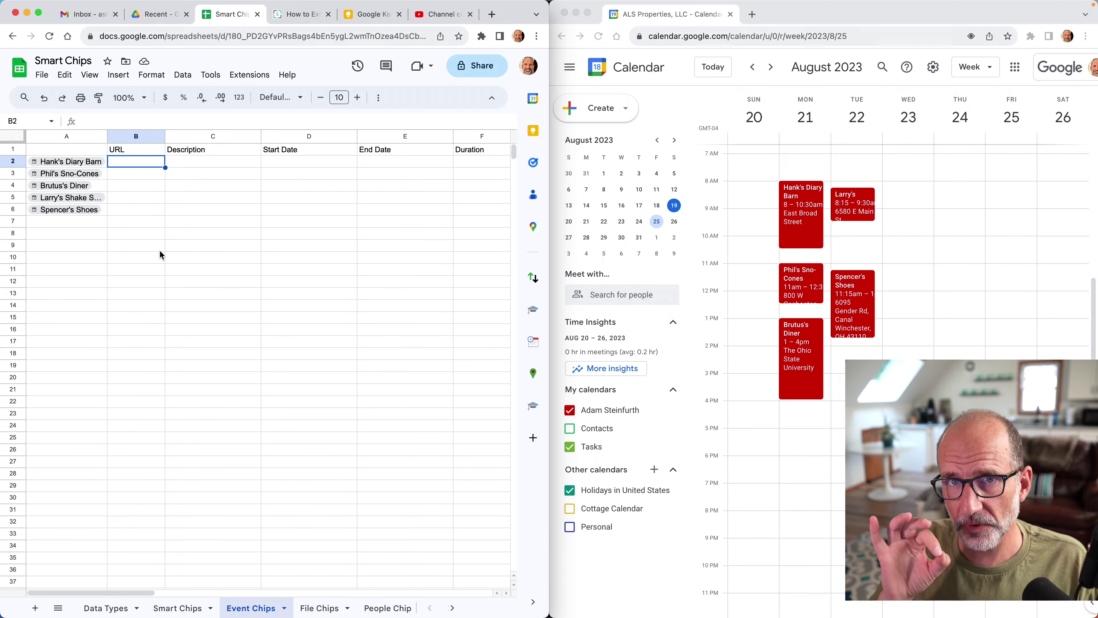
Enter =A2.url in B2 and fill it down to B6 to extract each event's calendar link.
type("=")
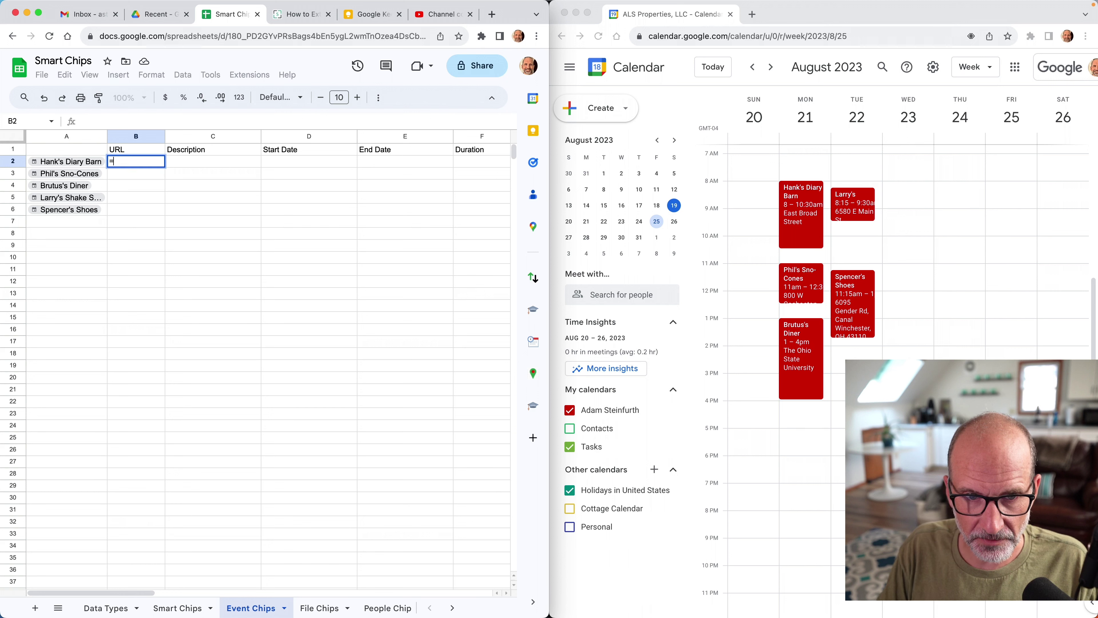
key("Left")
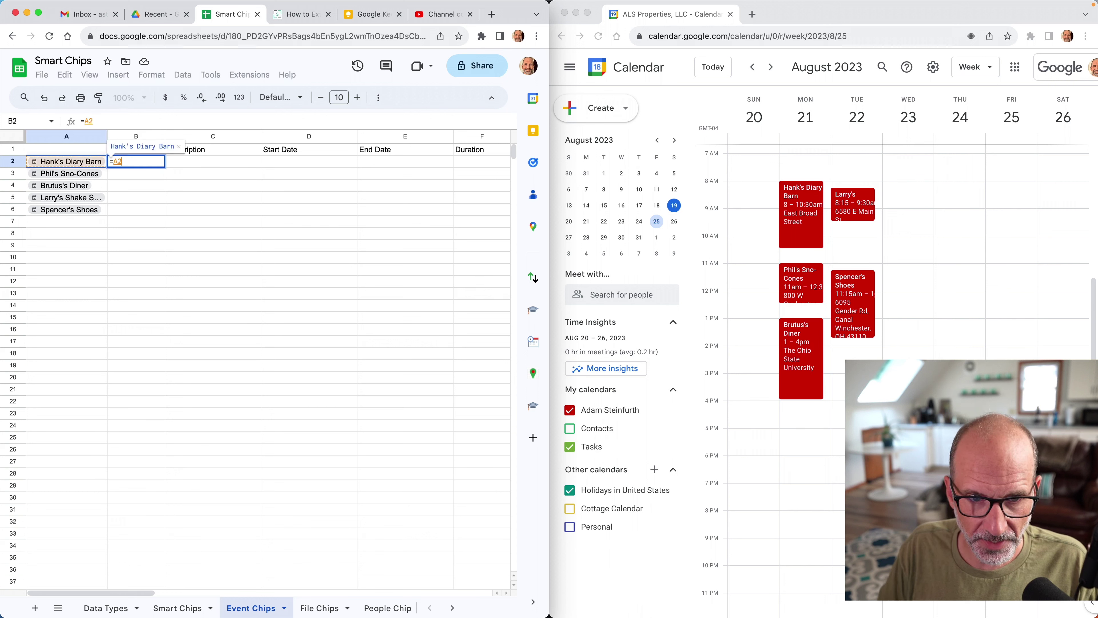
type(".")
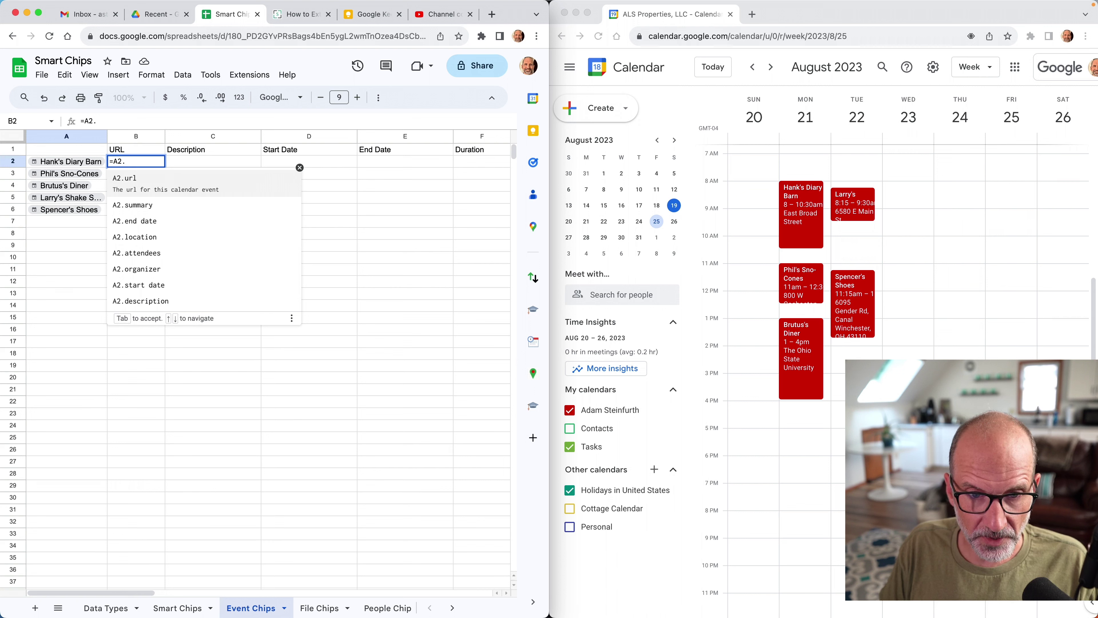
key("Tab")
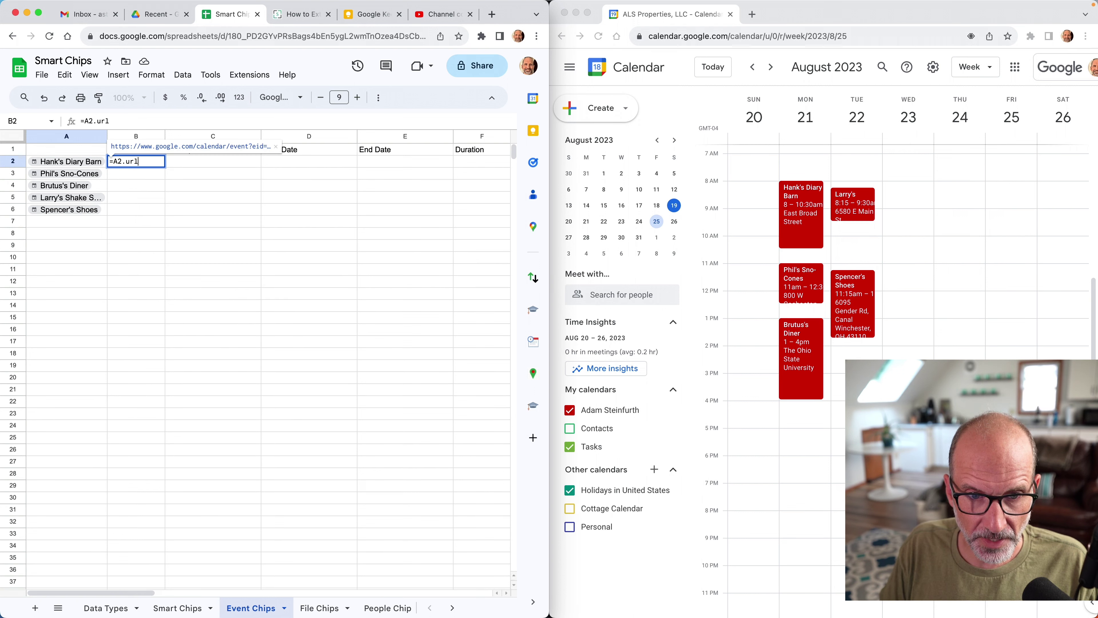
key("Return")
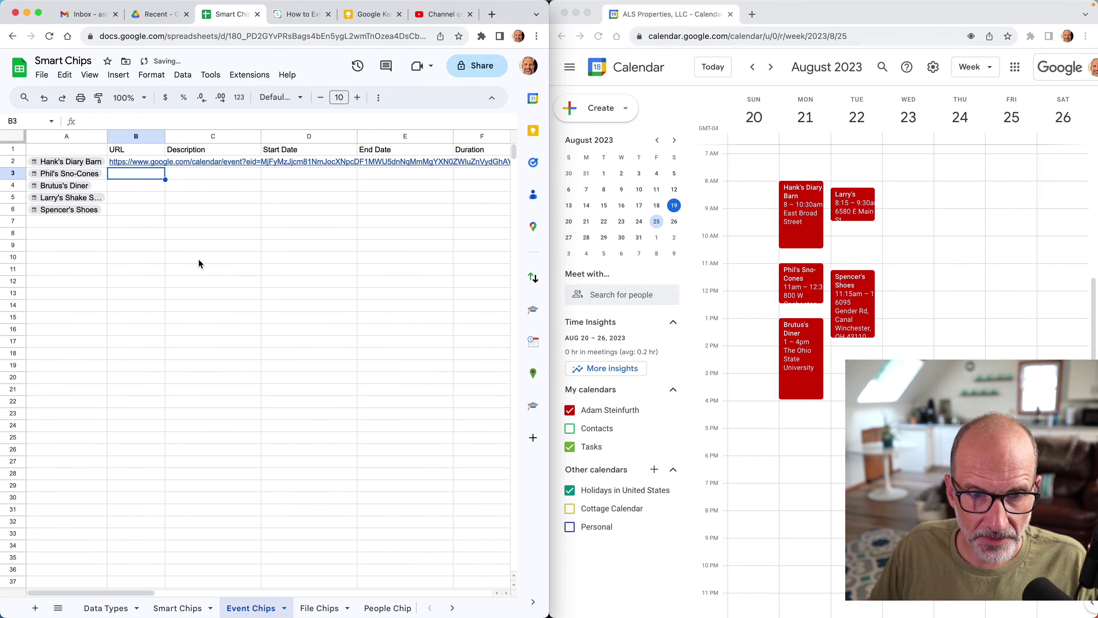
left_click(148, 160)
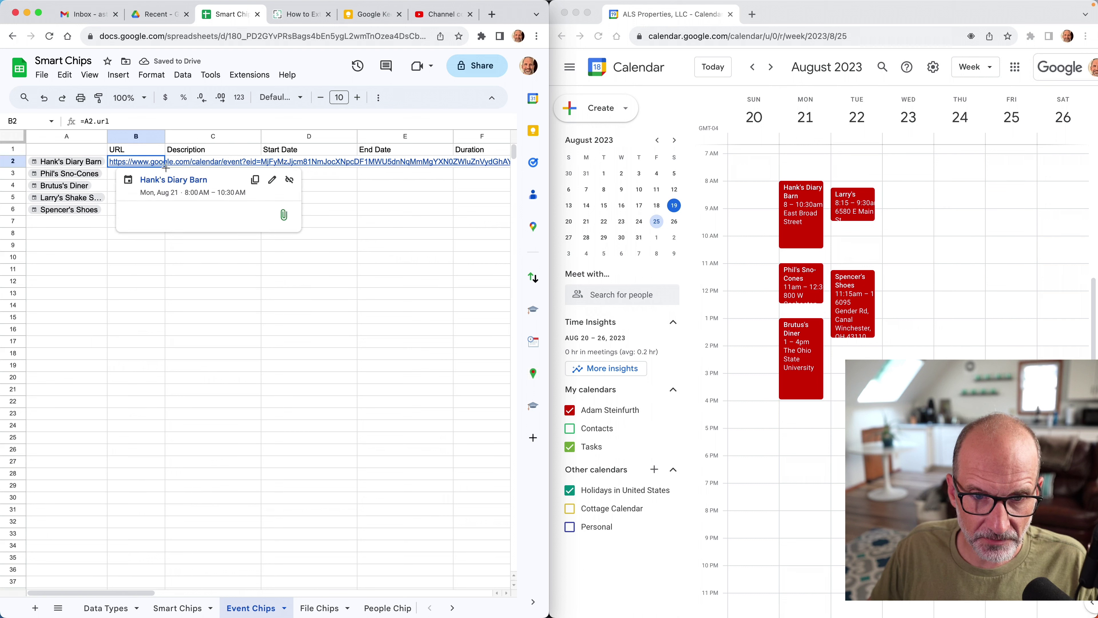
key("super+c")
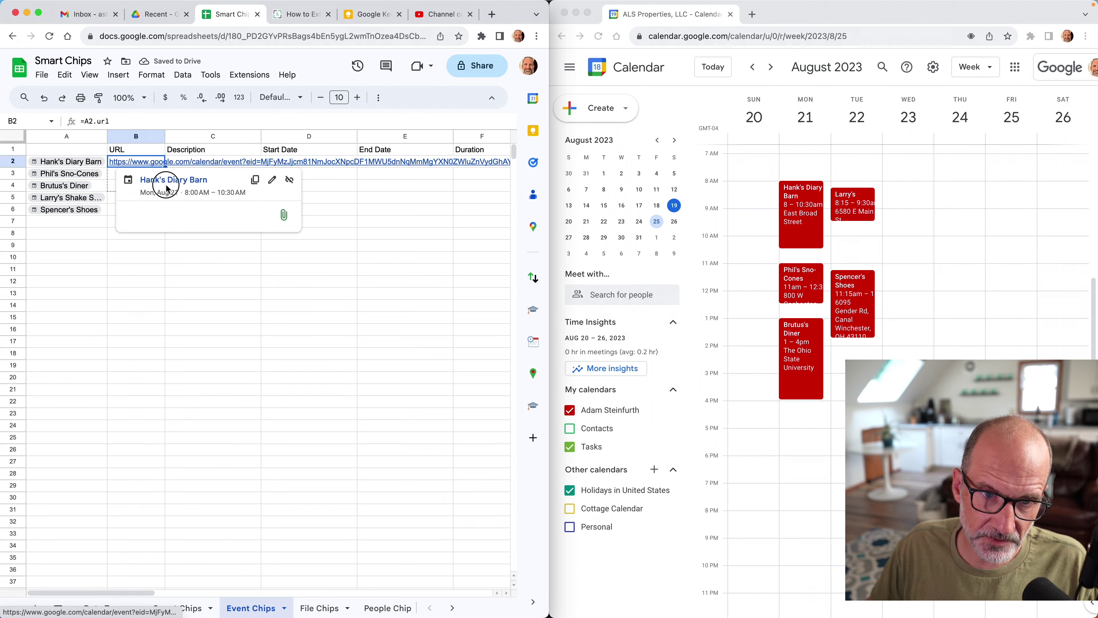
left_click_drag(168, 211, 167, 209)
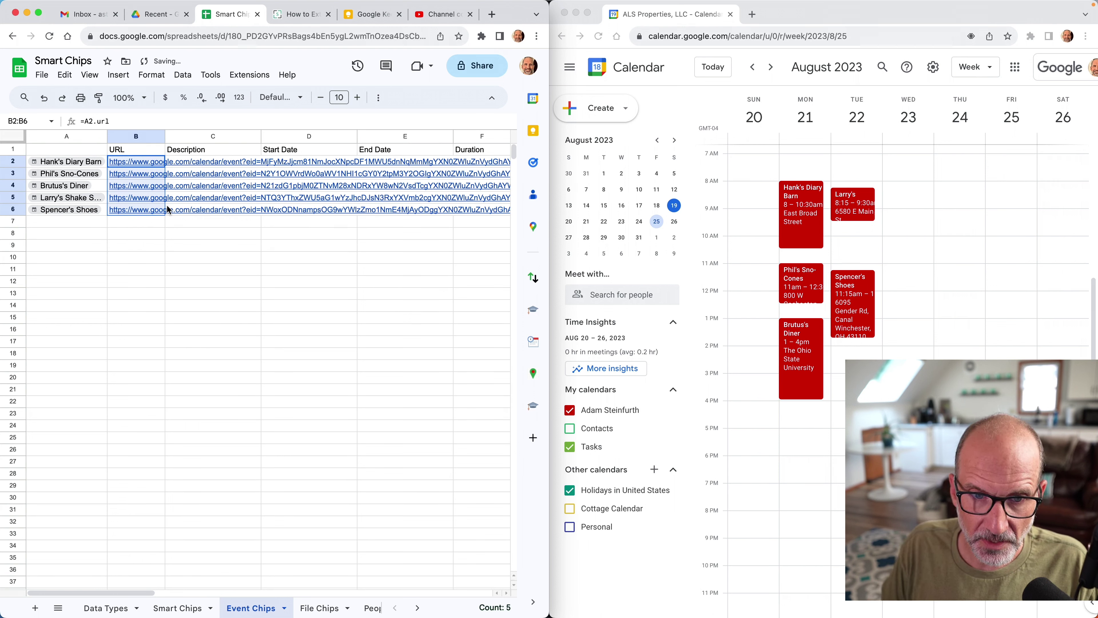
left_click(184, 221, "shift")
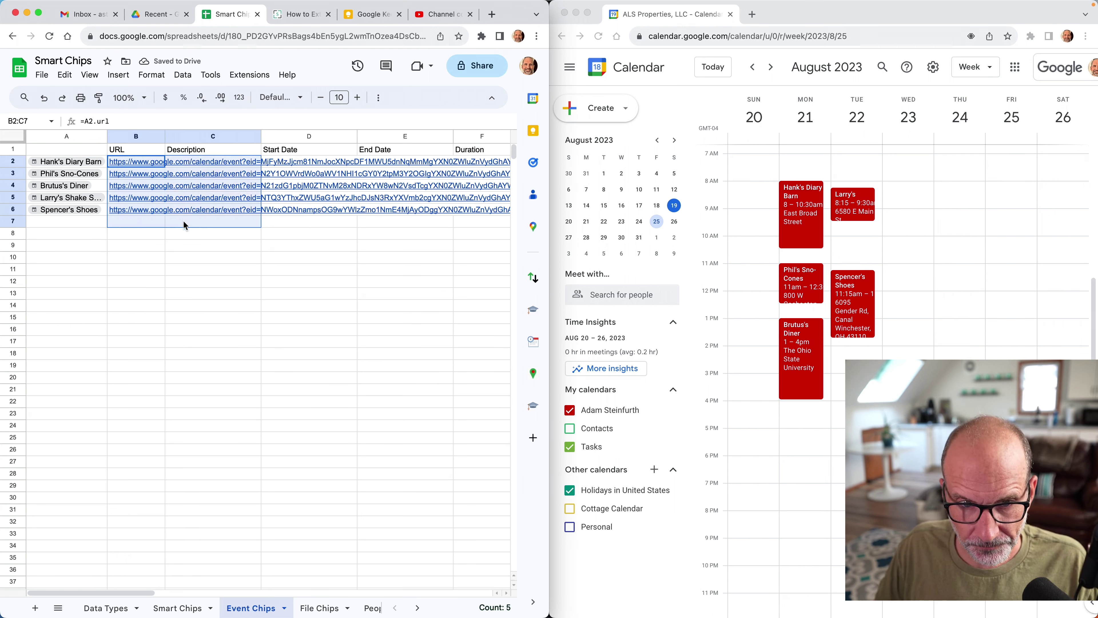
left_click_drag(182, 219, 146, 176)
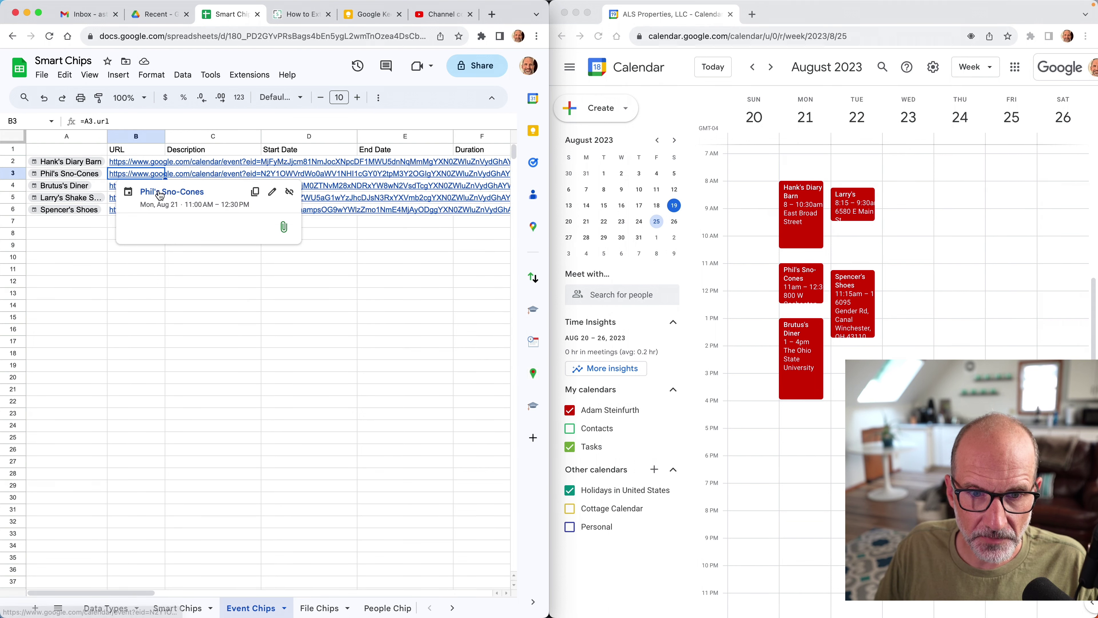
left_click(158, 189)
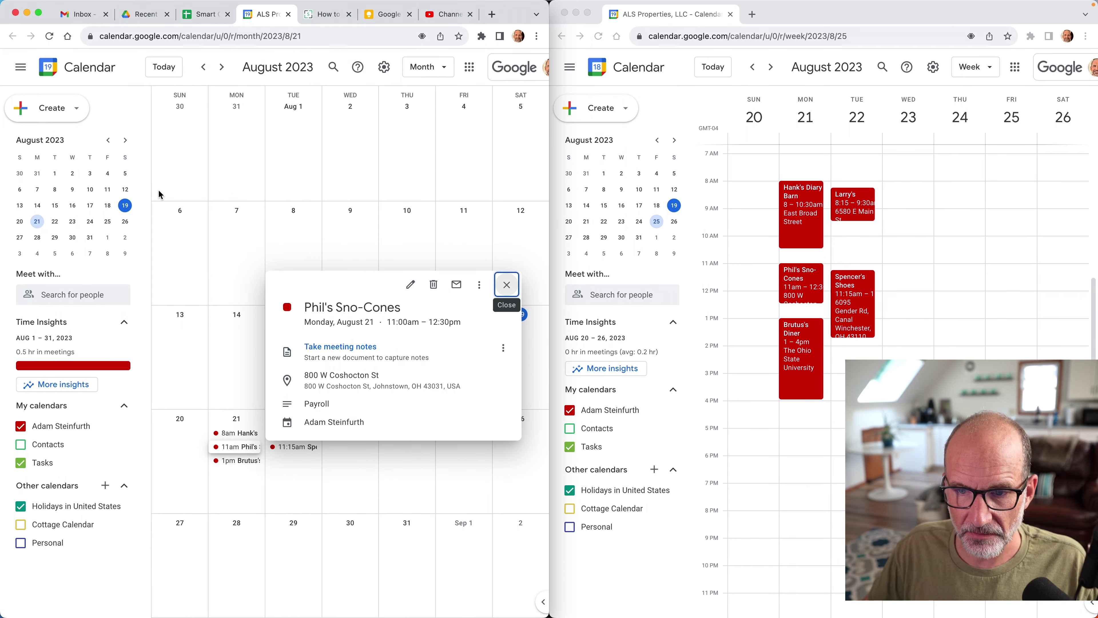
left_click(289, 15)
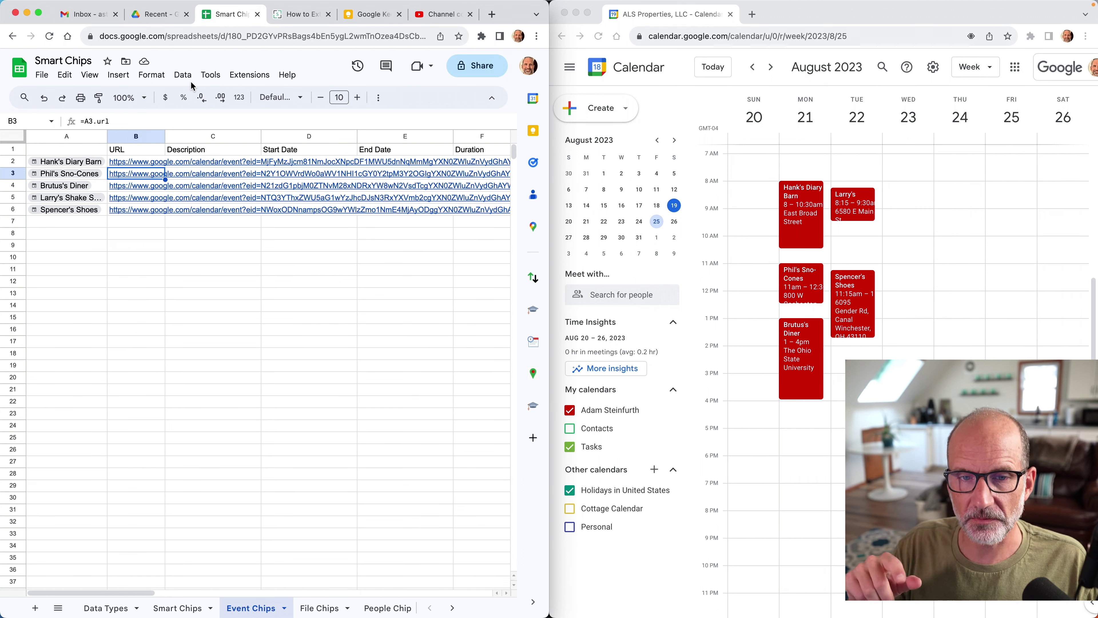
left_click(193, 162)
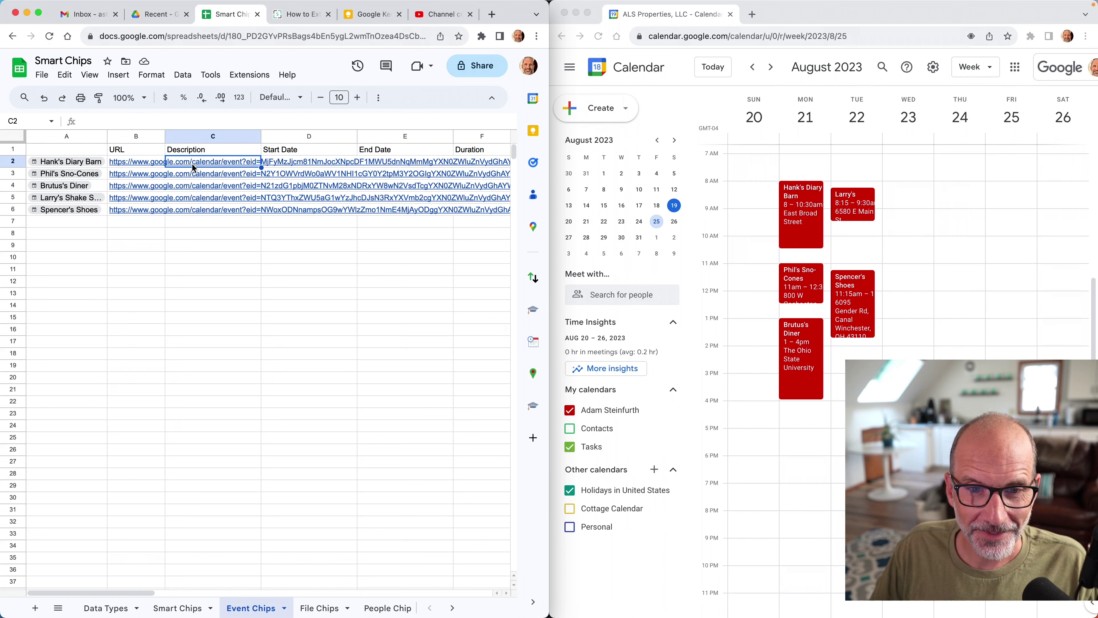
Enter =A2.description in C2, confirm the extraction, and fill it down to C6.
type("=")
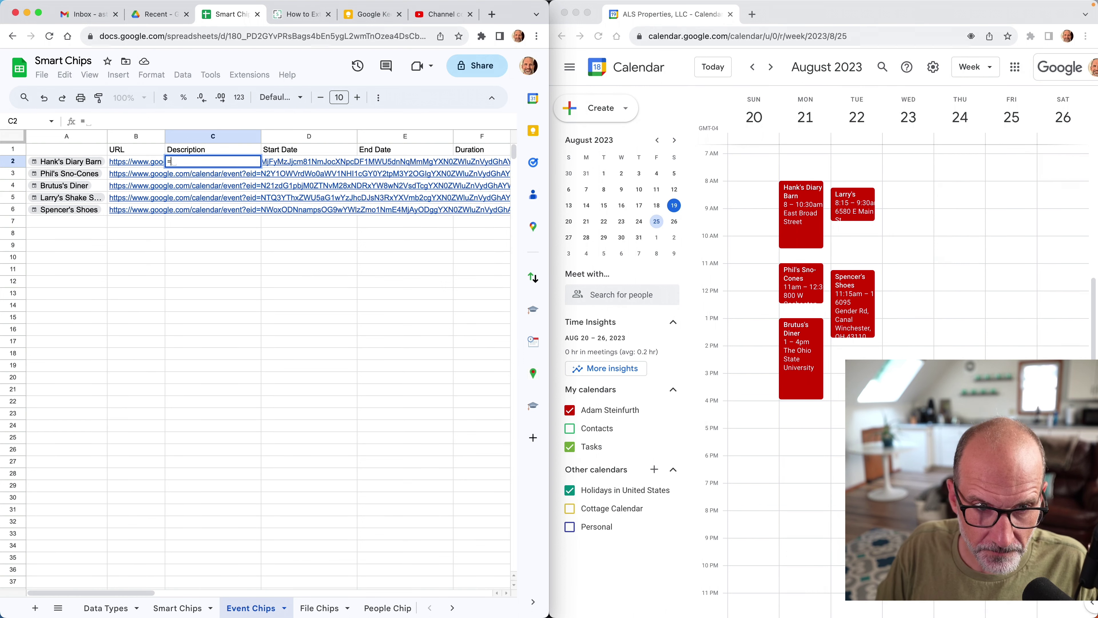
type("A2.")
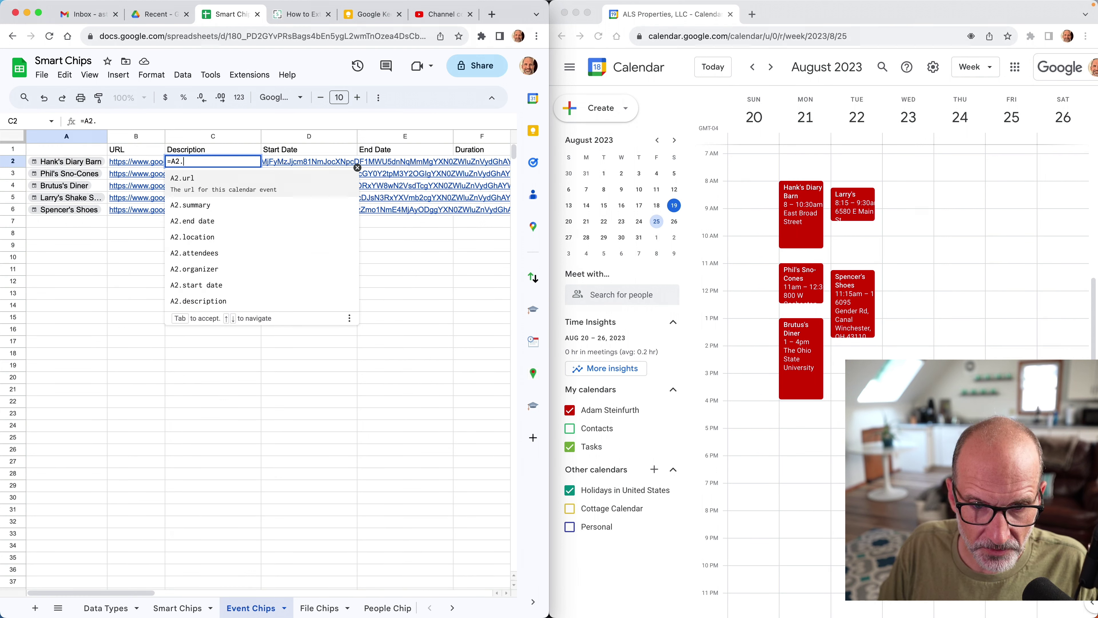
key("Down")
key("Down")
key("Down")
key("Down")
key("Down")
key("Down")
key("Down")
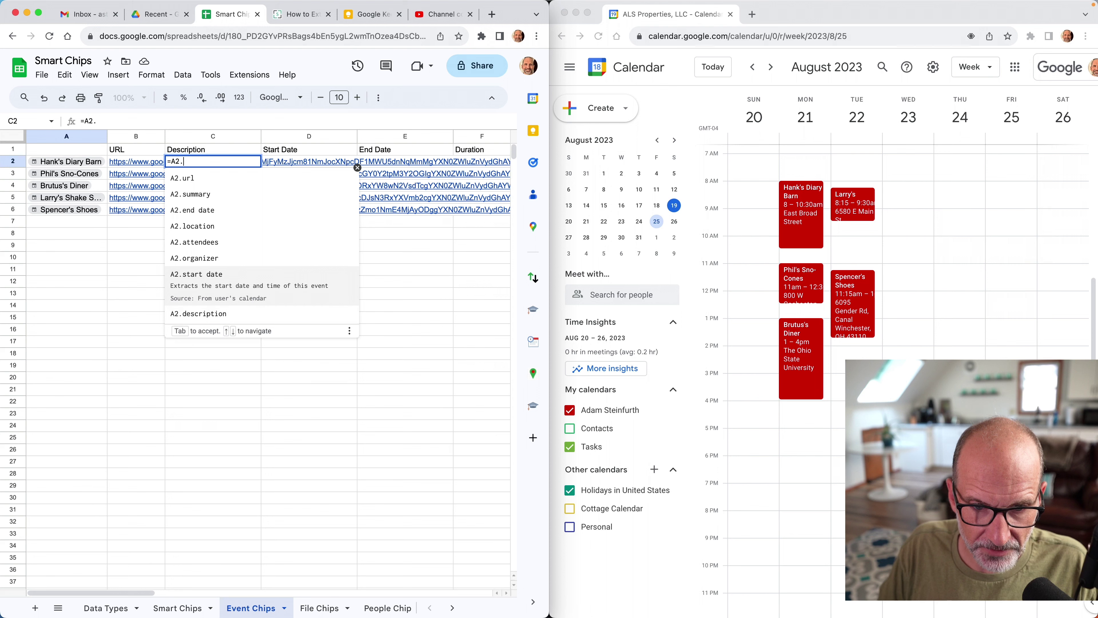
key("Tab")
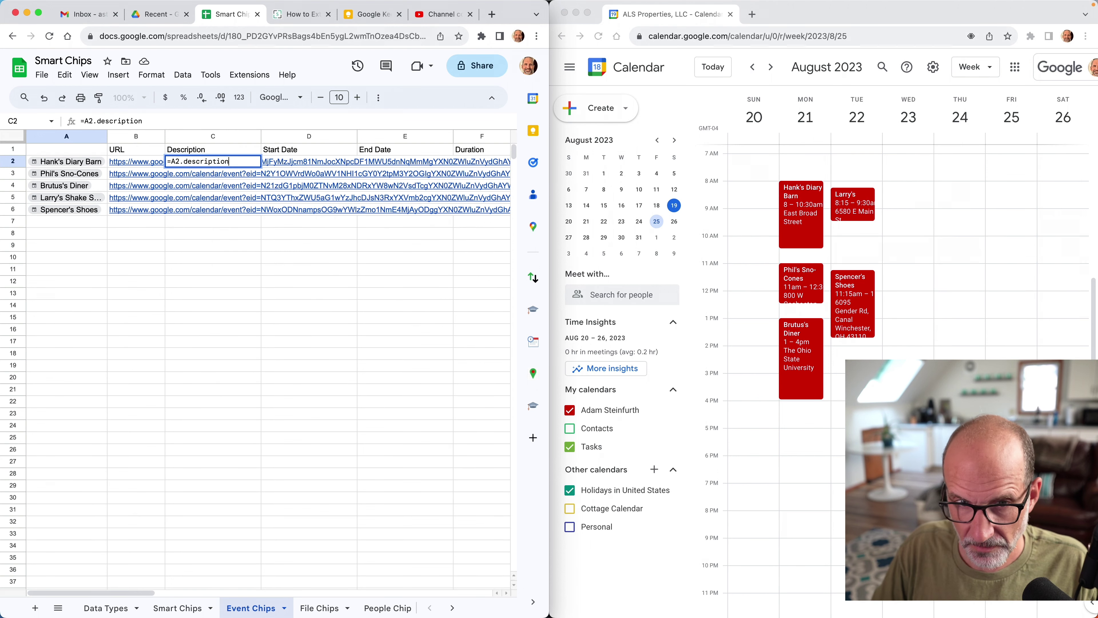
key("Return")
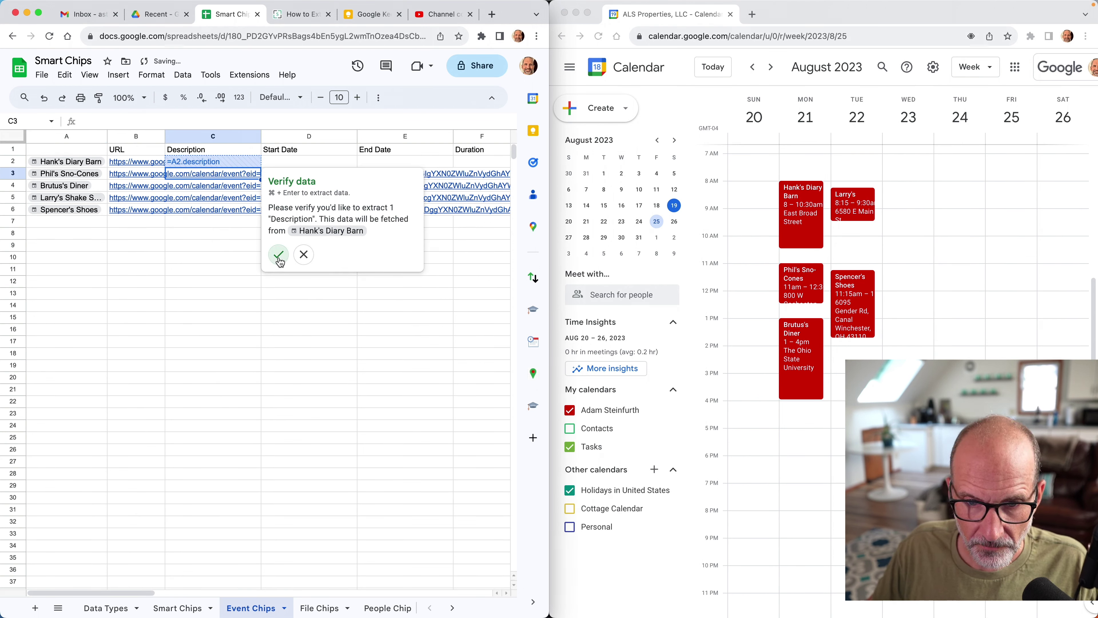
left_click(279, 258)
left_click(250, 166)
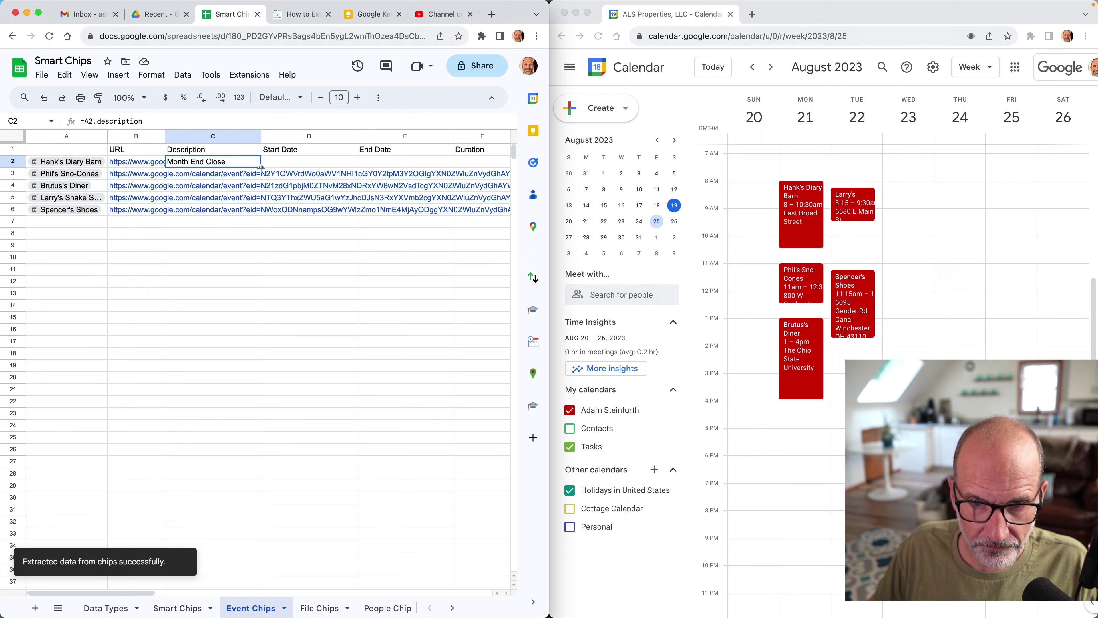
left_click_drag(262, 167, 258, 212)
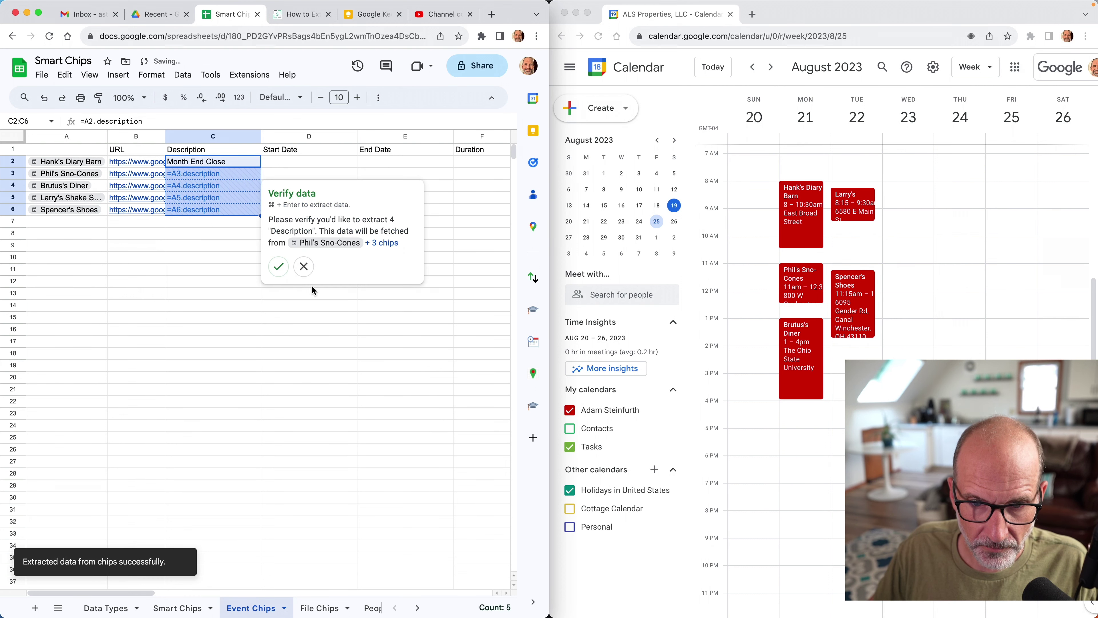
left_click(279, 266)
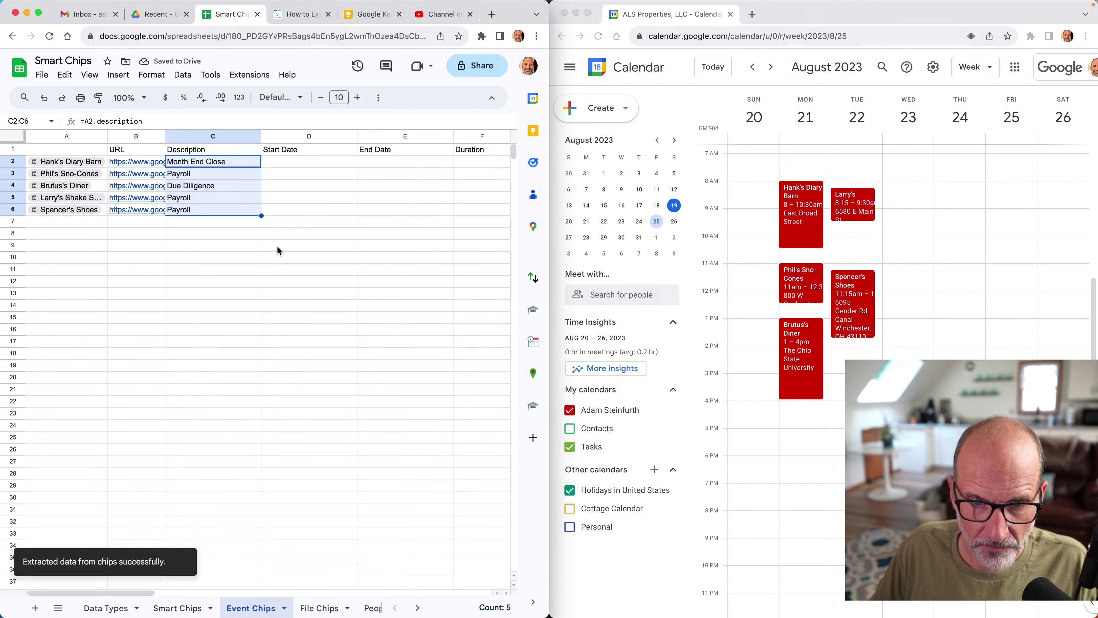
Enter the =A2.[start date] formula in D2.
left_click(298, 162)
type("=A2.[start date]")
key("Return")
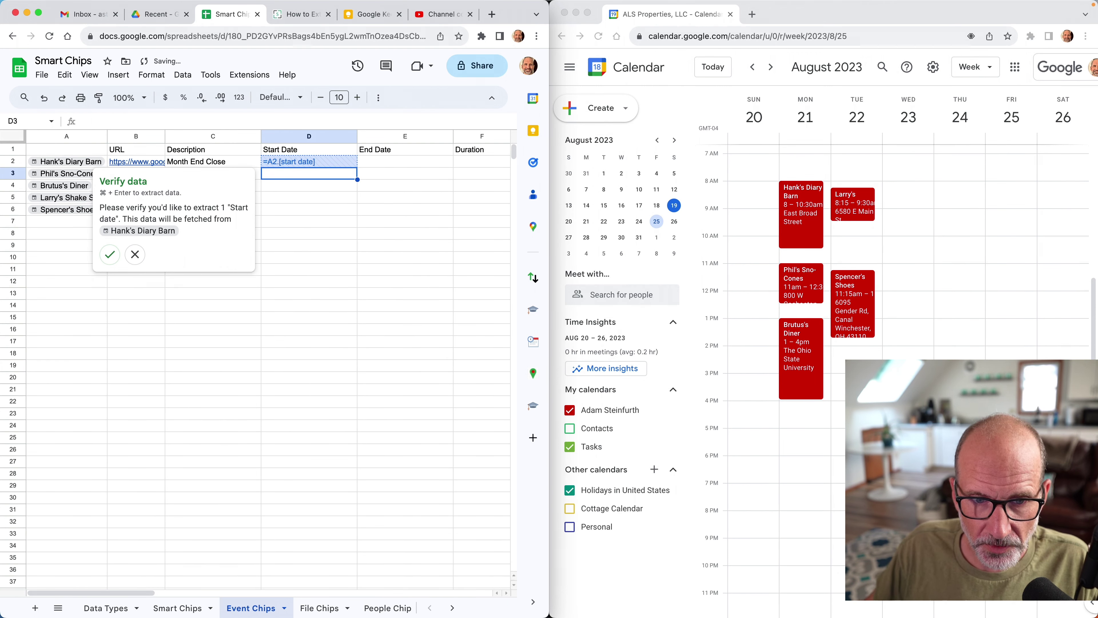
Confirm the start date extraction and fill D2 down to D6.
left_click(109, 255)
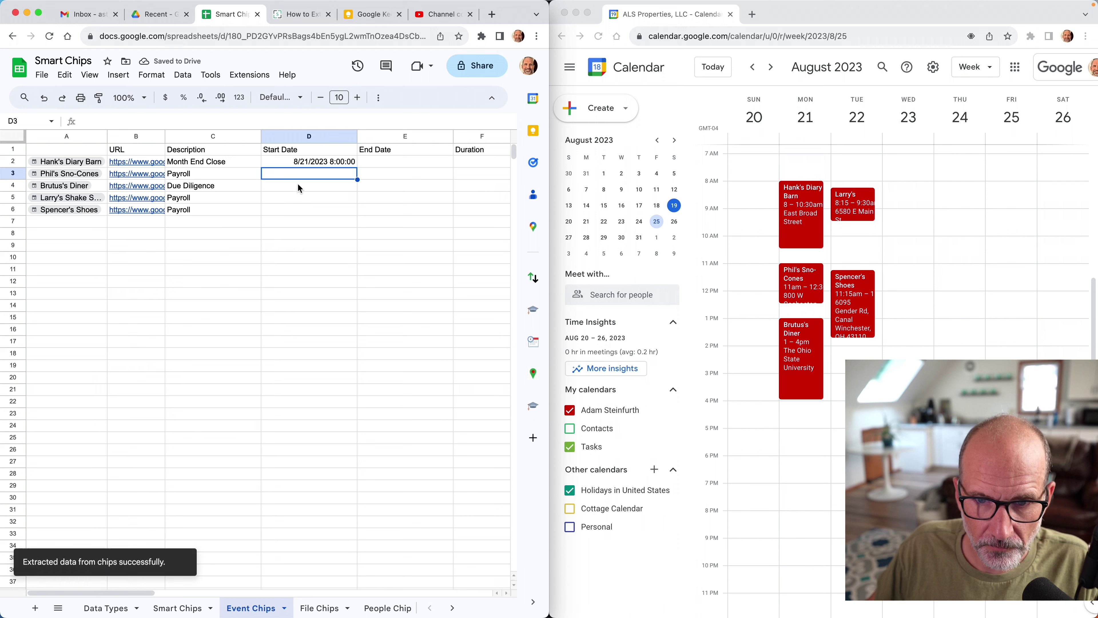
left_click(329, 162)
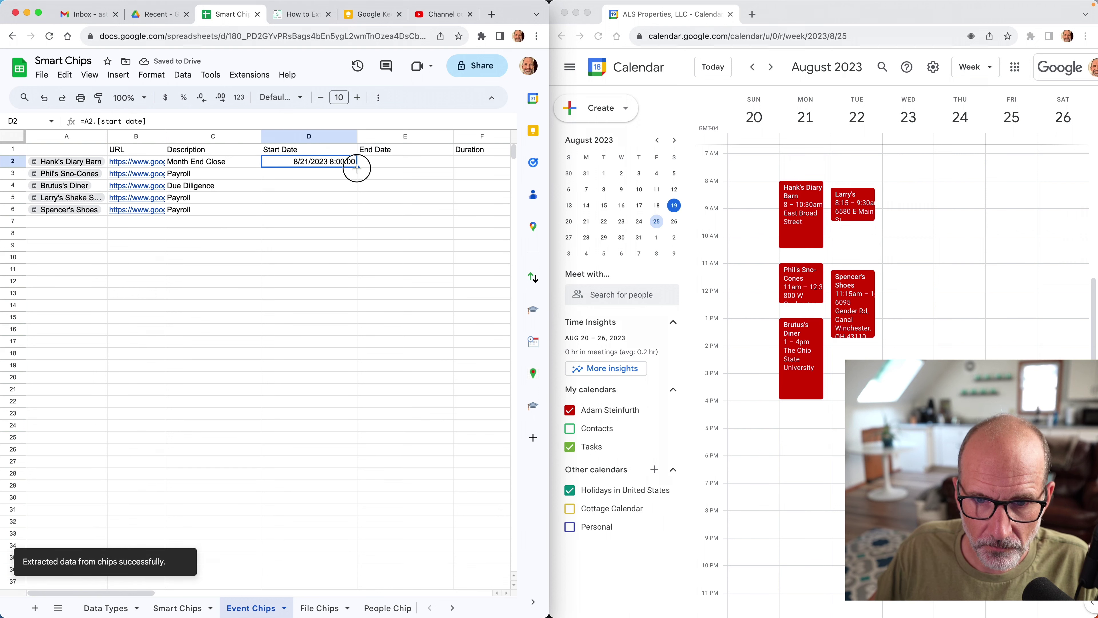
left_click_drag(357, 168, 358, 205)
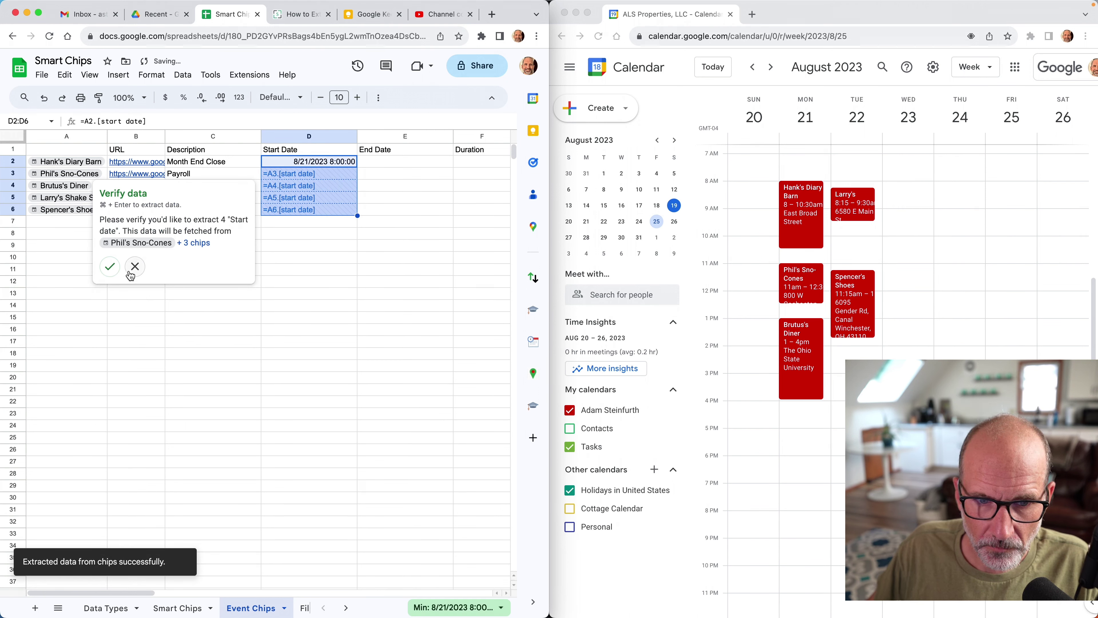
left_click(110, 266)
Enter =A2.[end date] in E2, confirm the extraction, and fill it down to E6.
left_click(390, 160)
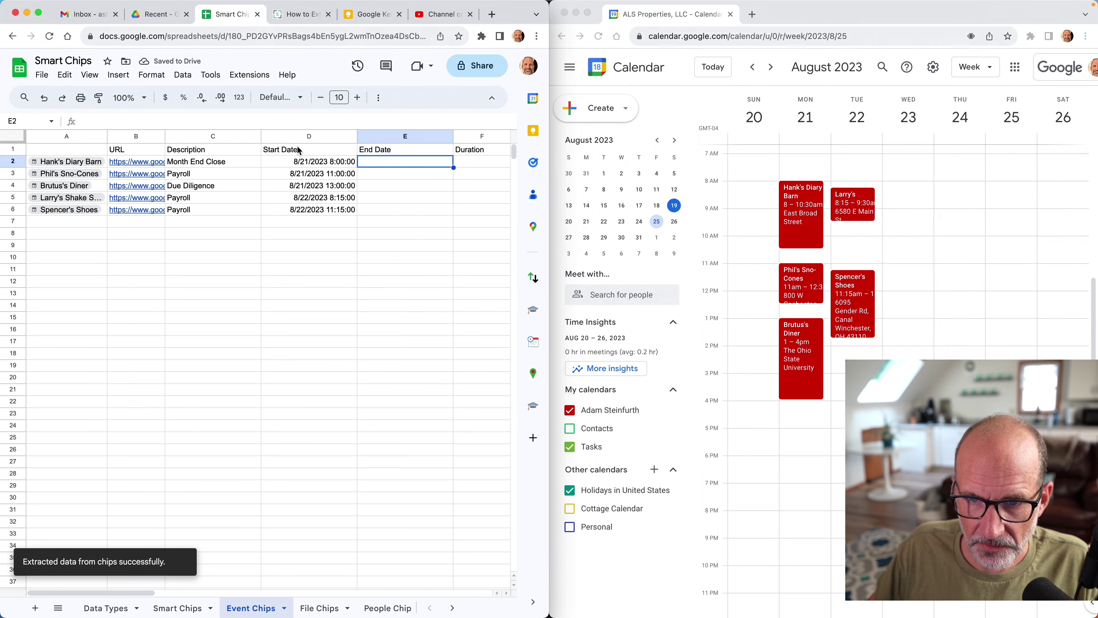
type("=")
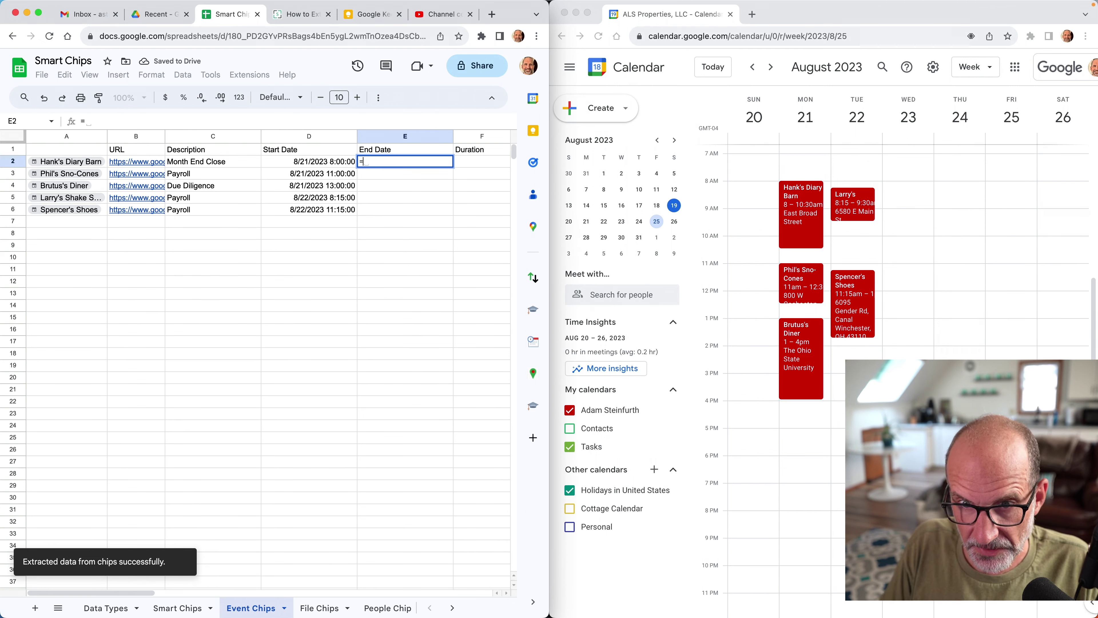
key("Left")
key("Left")
key("Left")
key("Left")
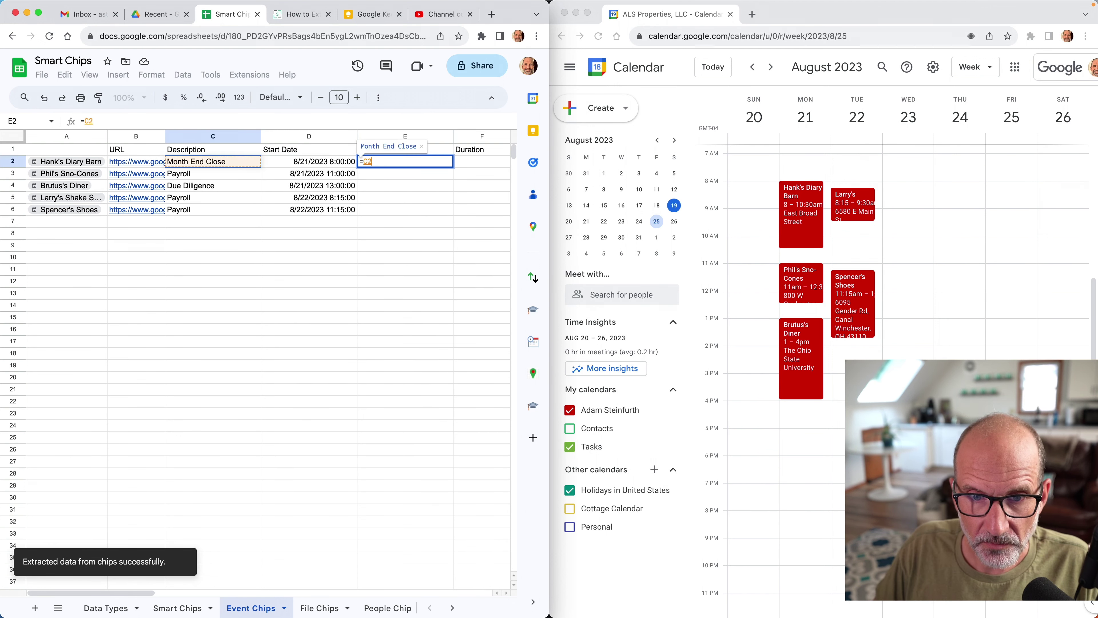
type(".end")
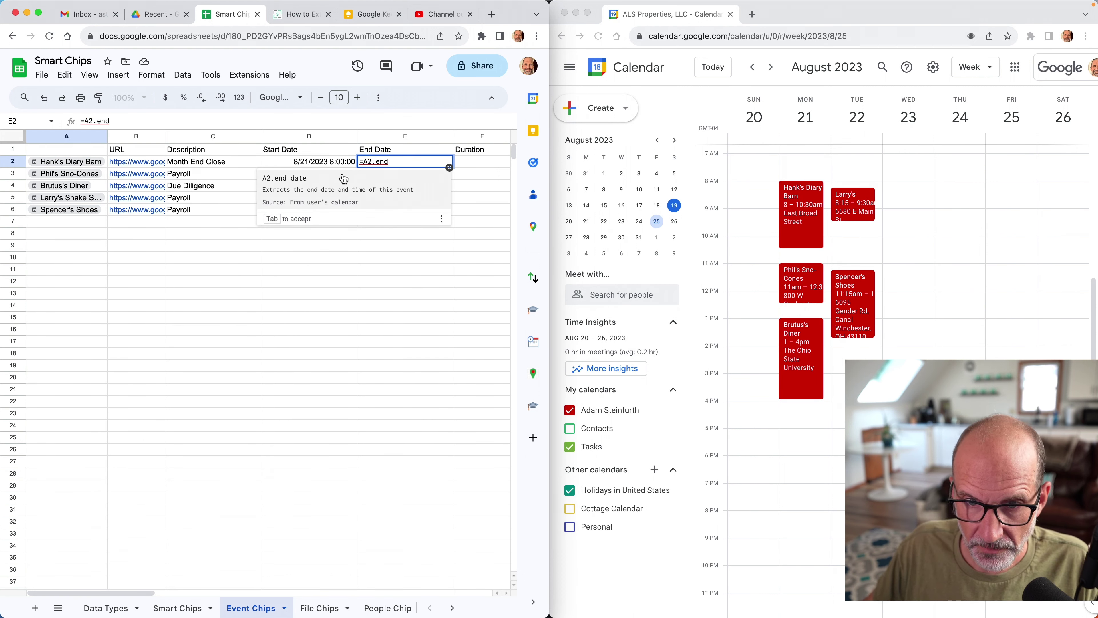
key("Tab")
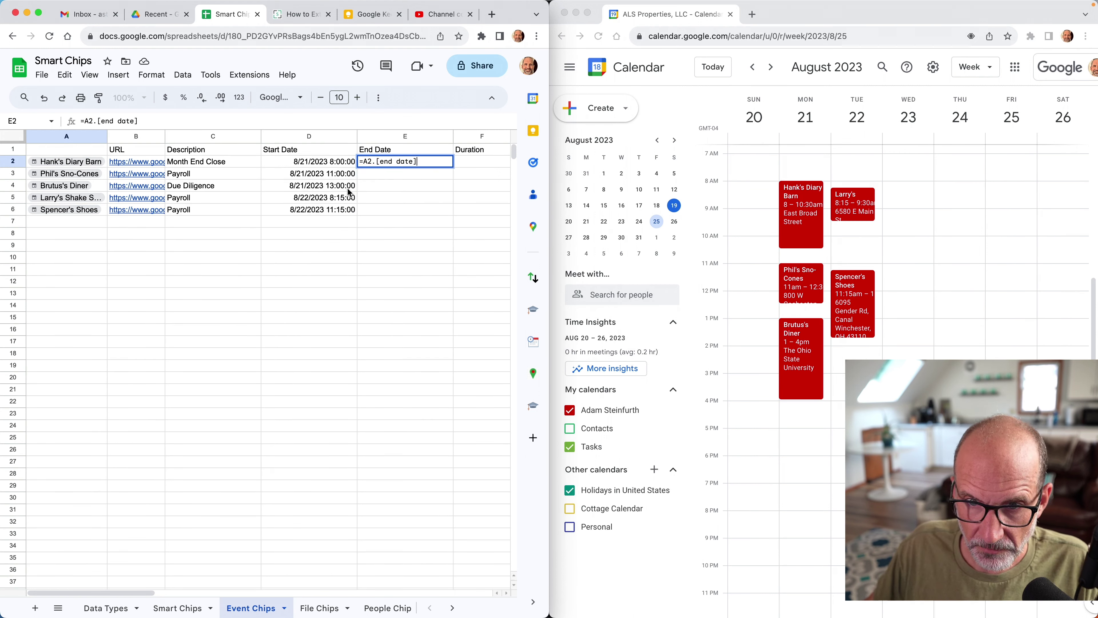
key("Return")
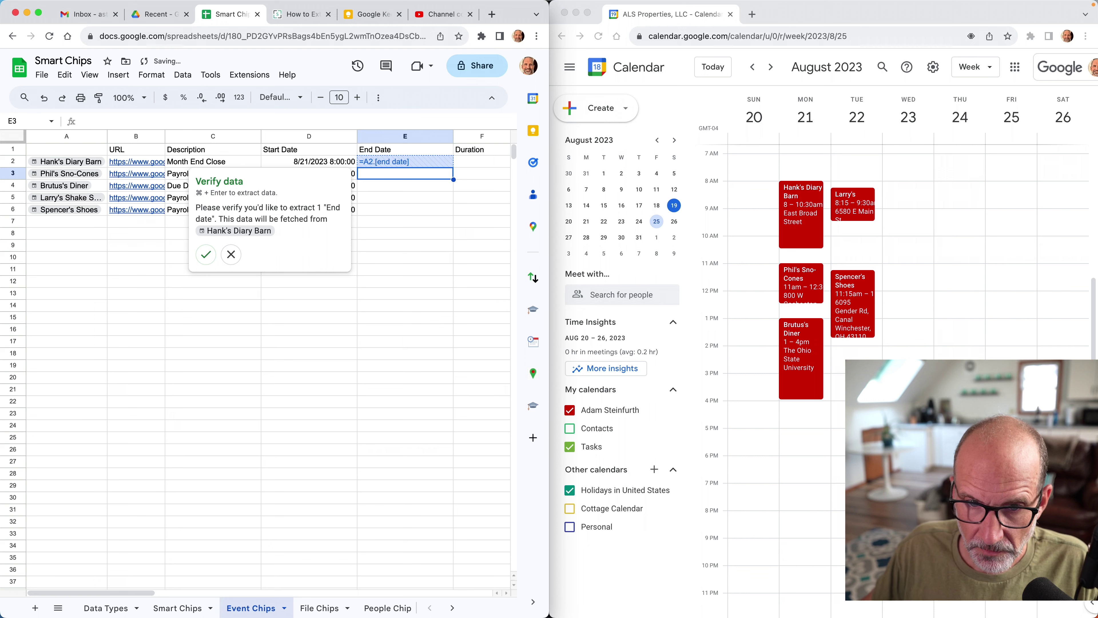
left_click(205, 254)
left_click(433, 163)
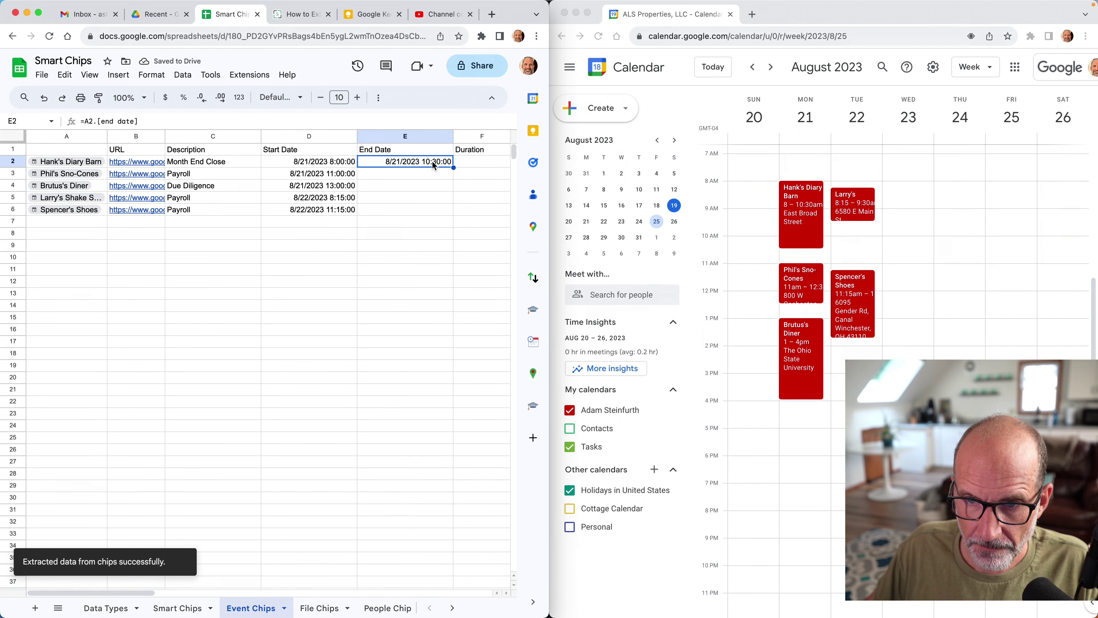
left_click_drag(452, 167, 453, 213)
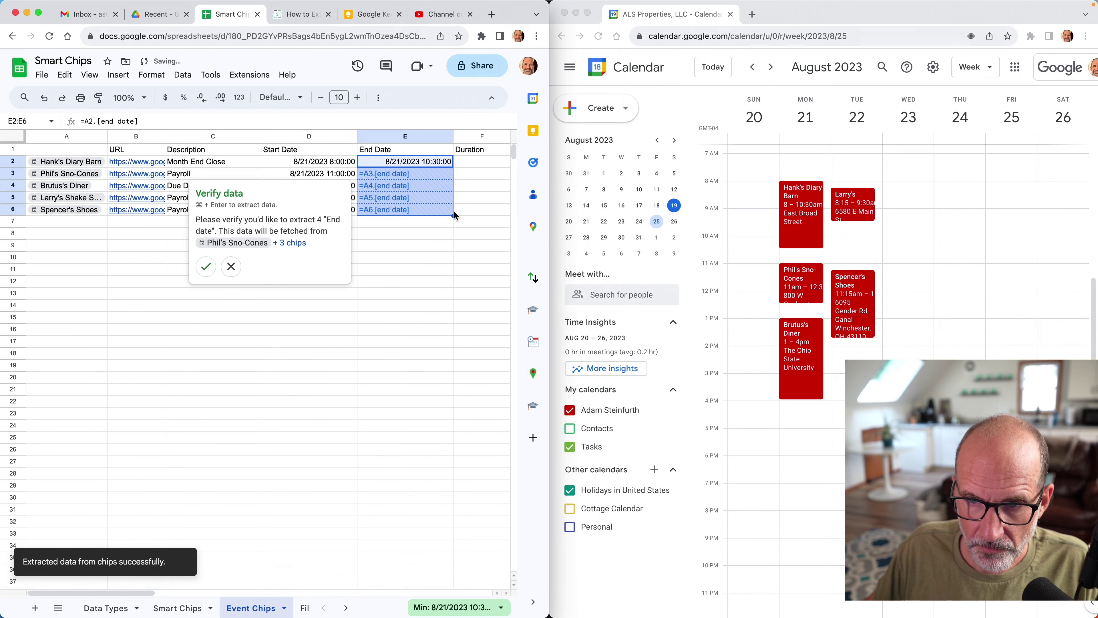
left_click(209, 272)
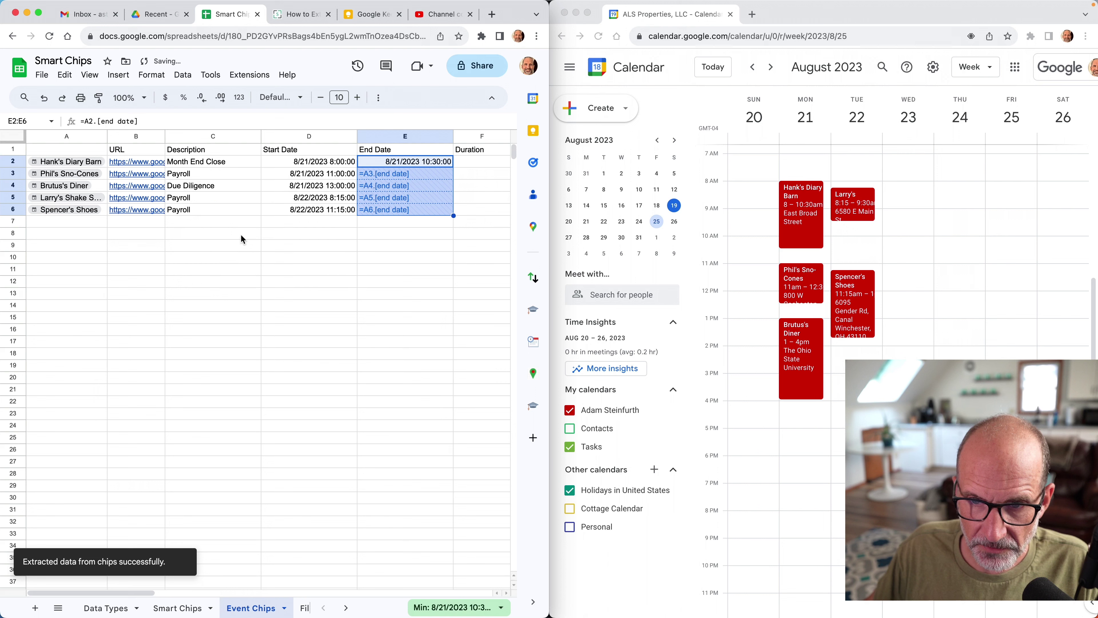
left_click(484, 161)
scroll(485, 161, "right", 5)
Abandon the G2 entry and enter =A2.location in the first Ending Location cell H2.
key("Right")
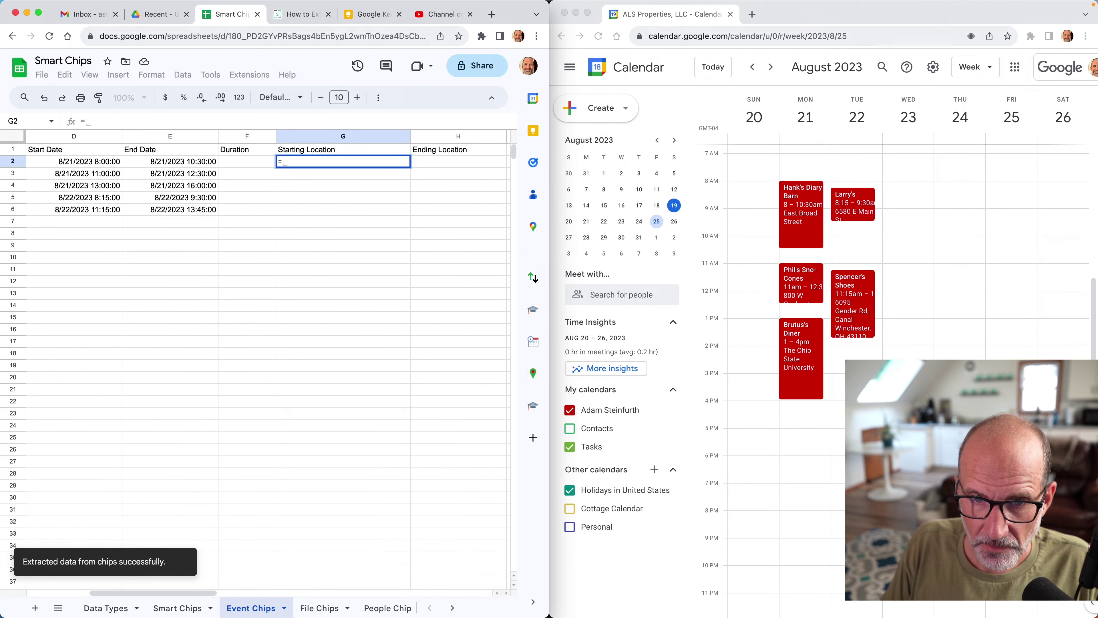
type("=")
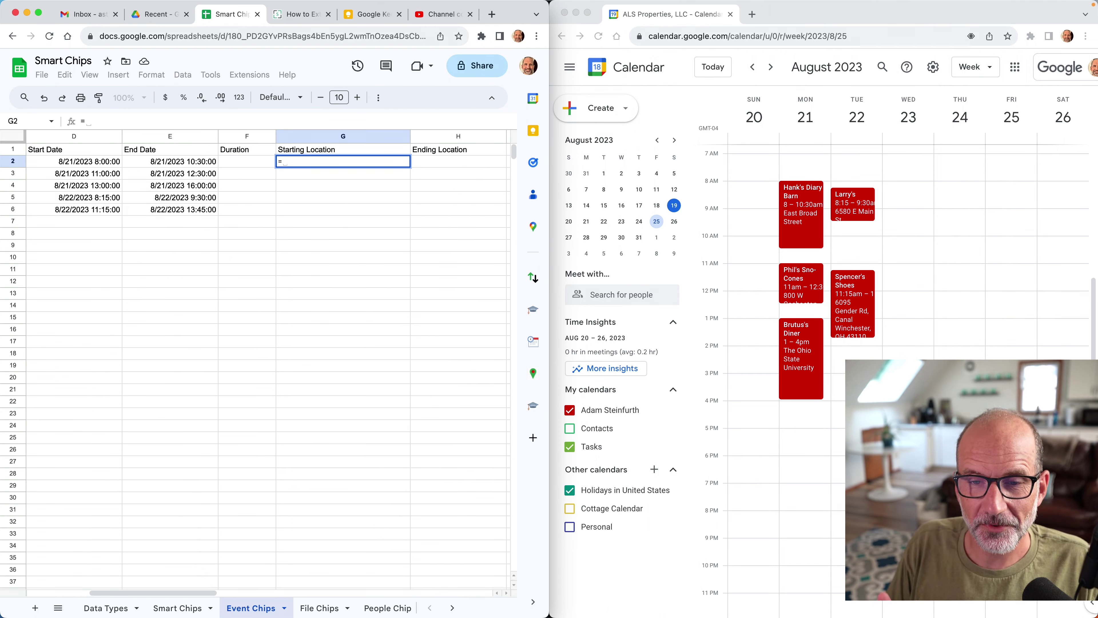
key("Escape")
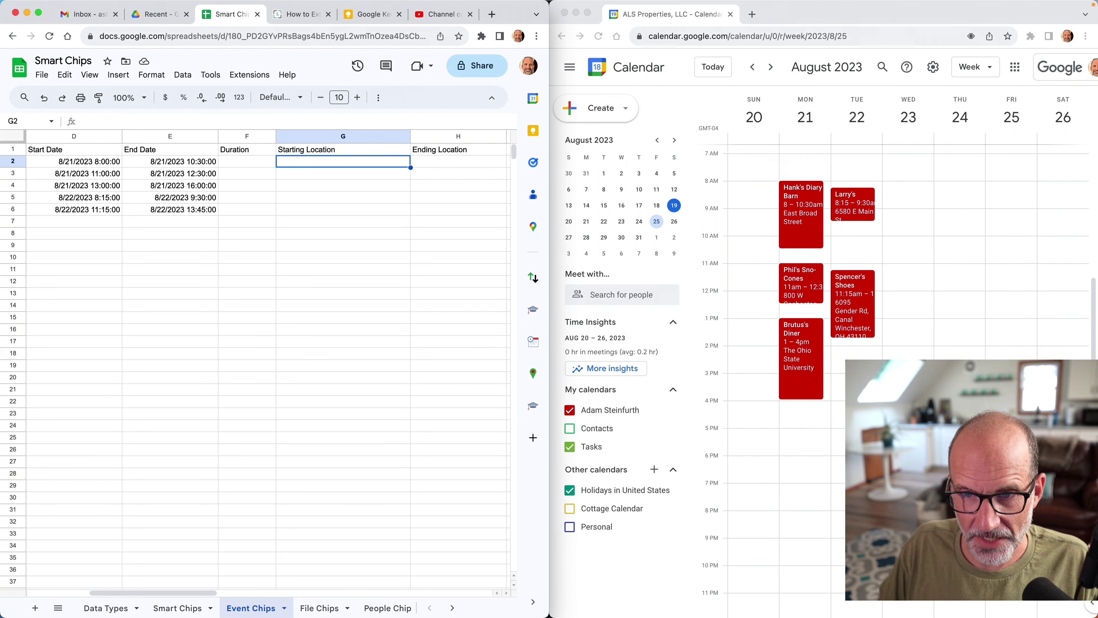
left_click(458, 161)
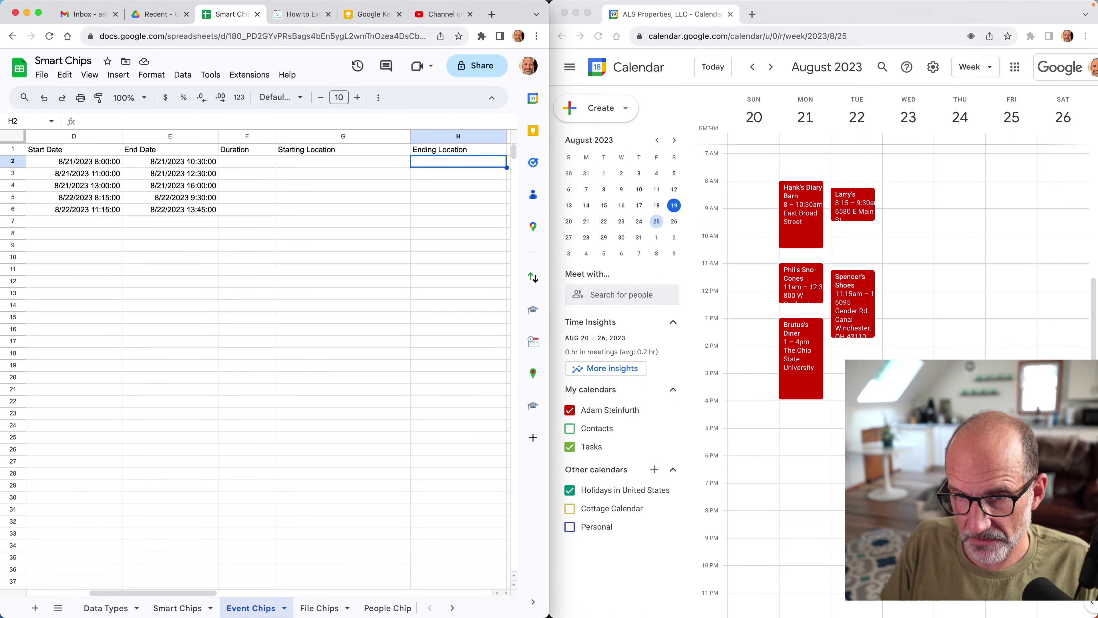
type("=")
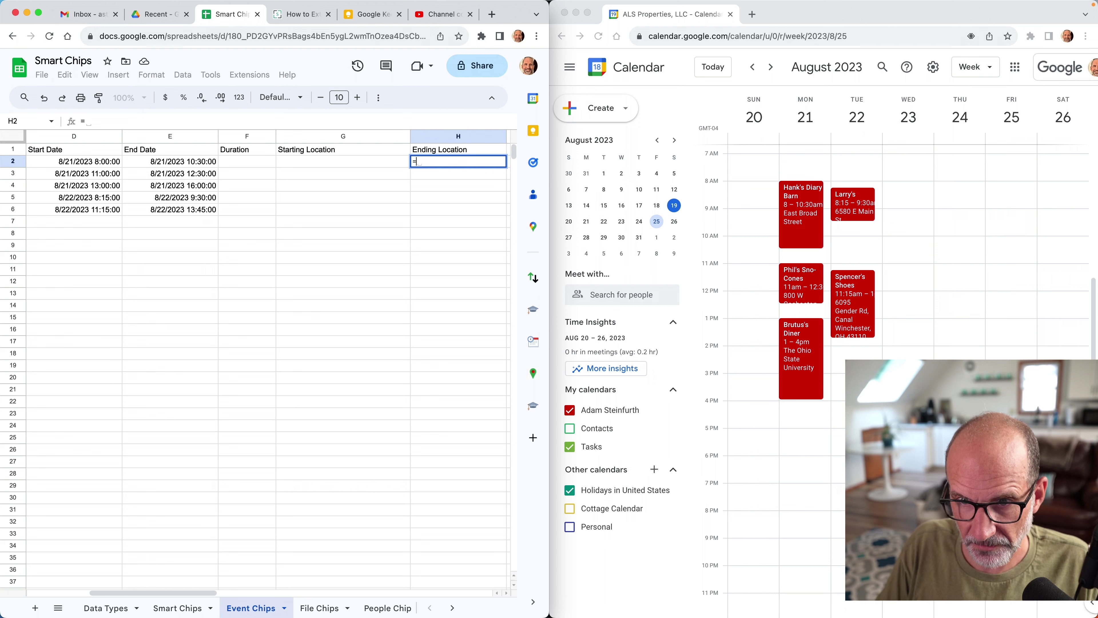
type("E")
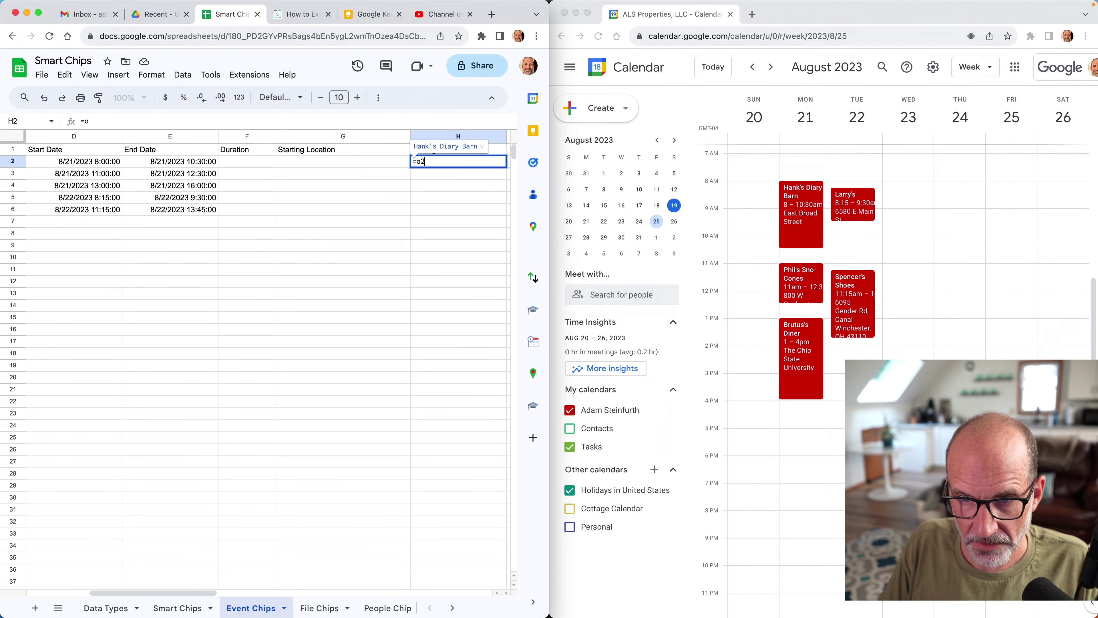
key("BackSpace")
type("A2.")
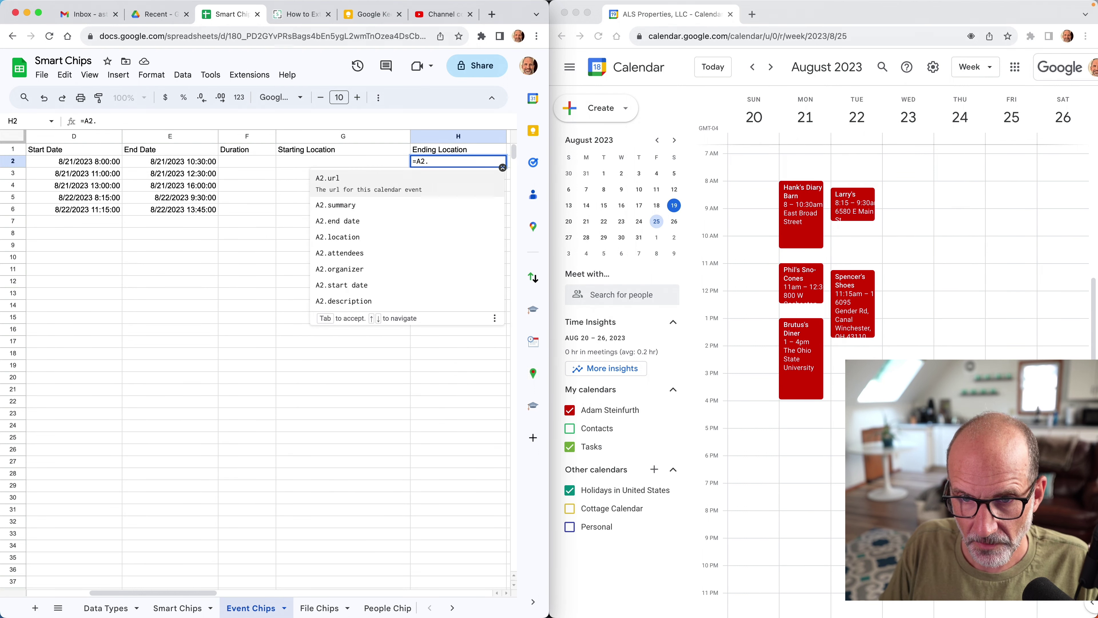
key("Down")
key("Down")
key("Down")
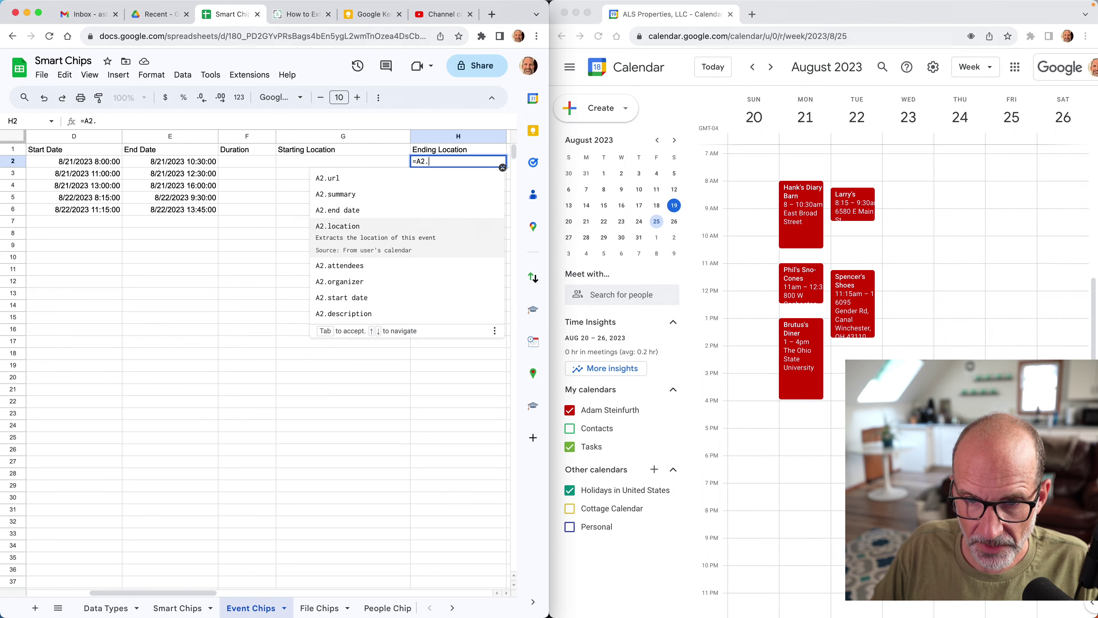
key("Tab")
key("Return")
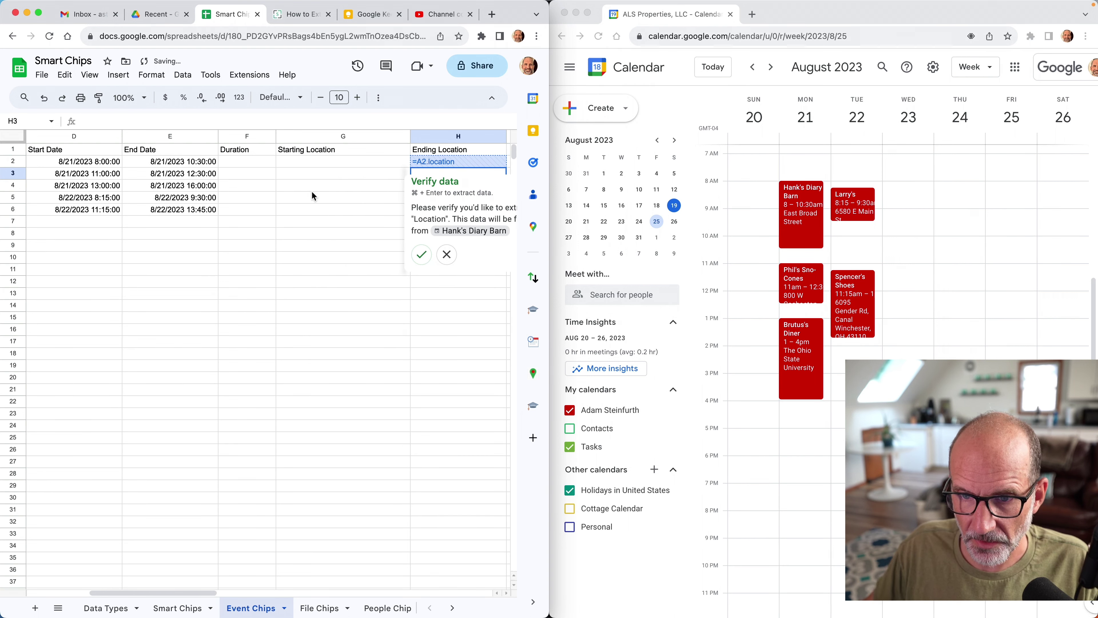
Confirm the location extraction and fill the formula down to H6.
left_click(422, 255)
left_click(478, 169)
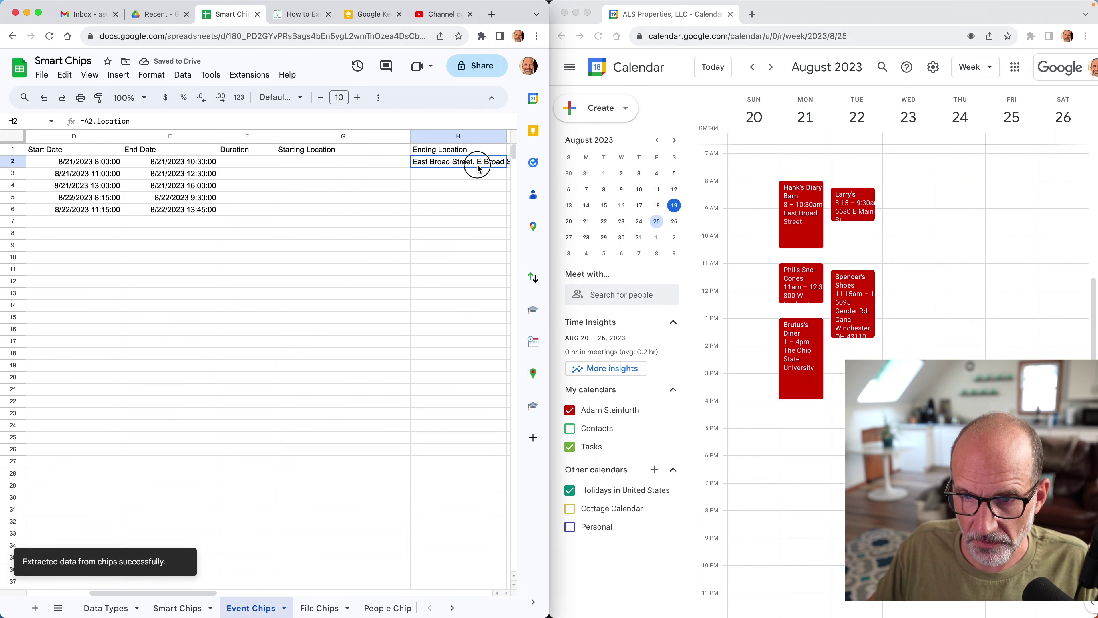
left_click_drag(505, 166, 505, 214)
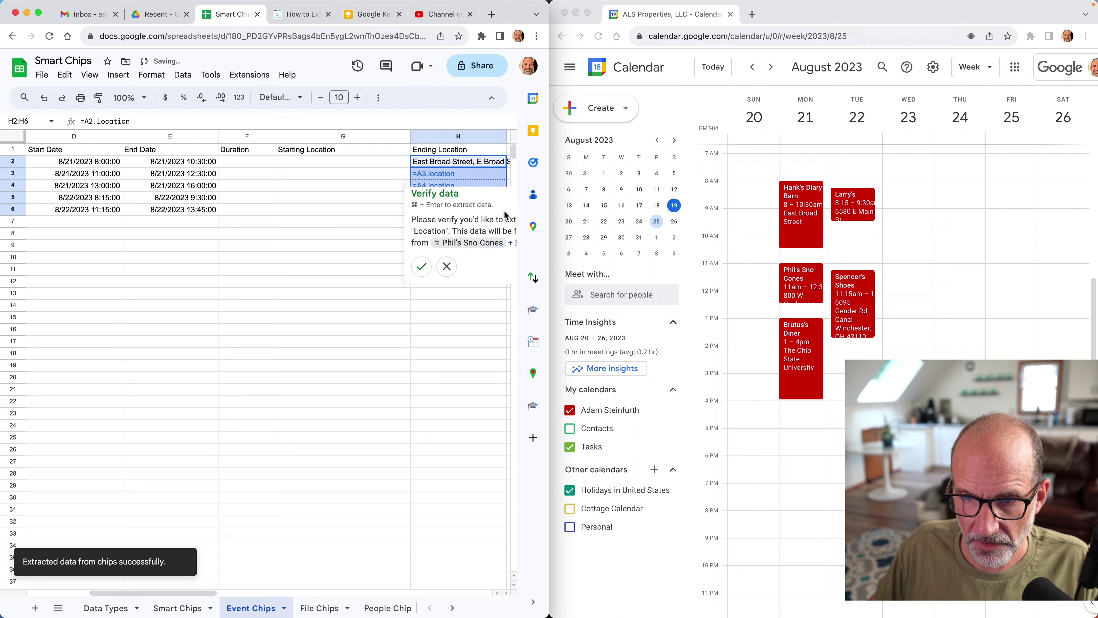
left_click(423, 266)
left_click(452, 222)
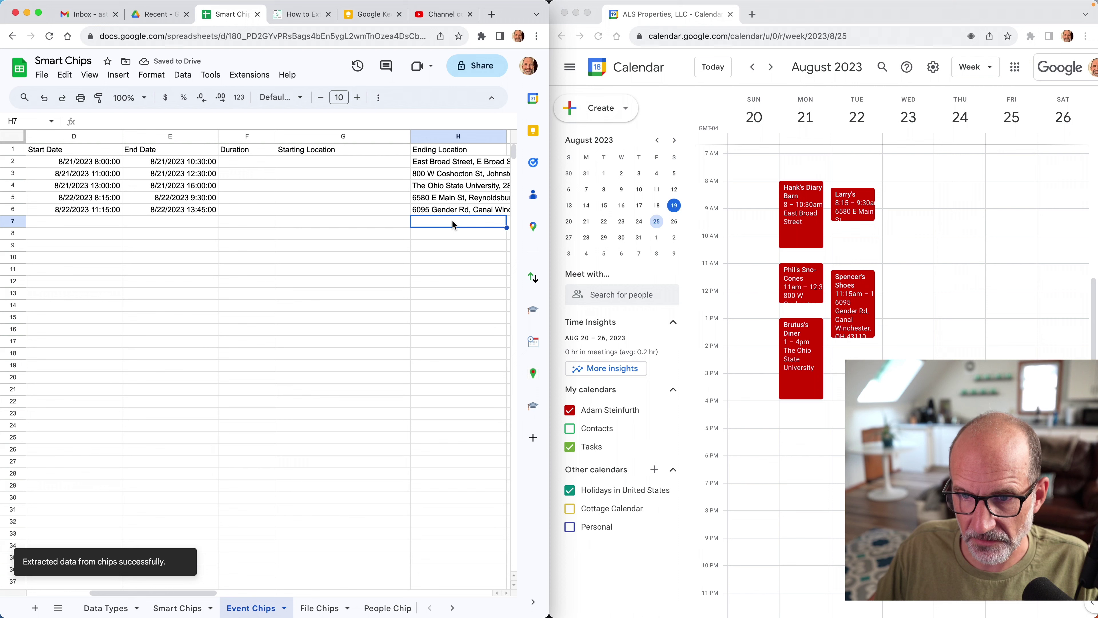
Inspect the extracted formulas behind the Description and End Date cells.
scroll(452, 219, "left", 2)
scroll(452, 220, "down", 1)
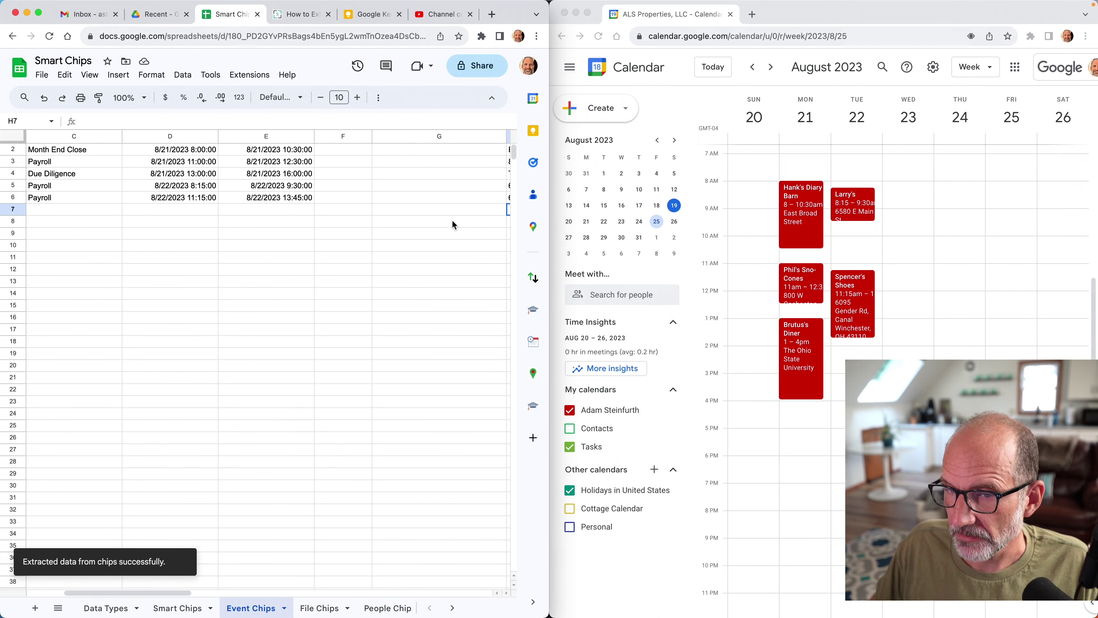
scroll(452, 220, "up", 1)
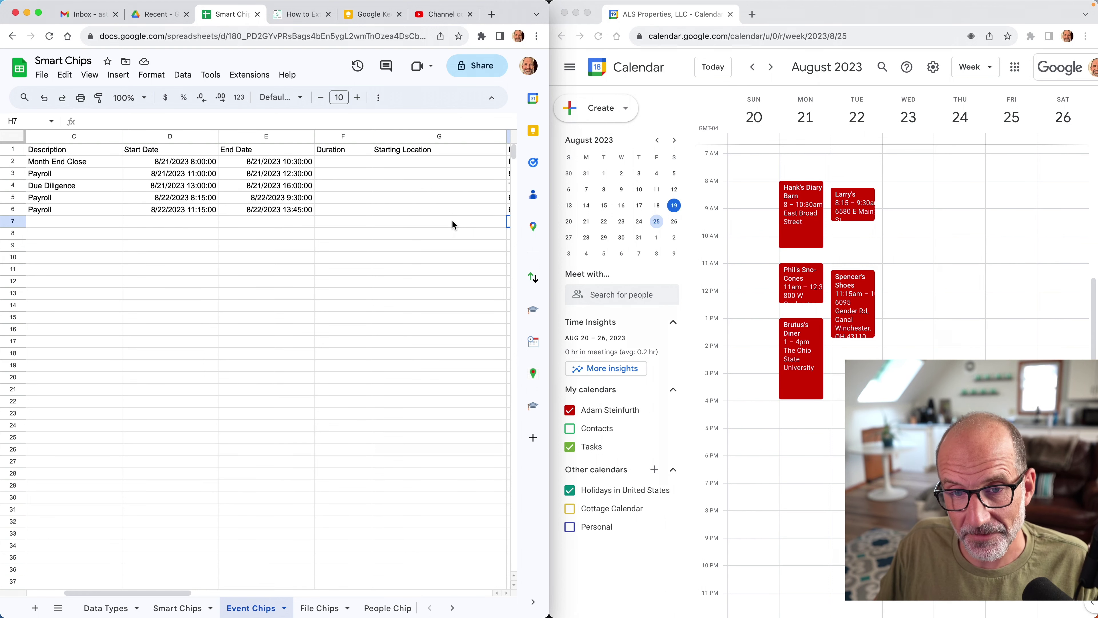
left_click(469, 173)
scroll(468, 174, "right", 5)
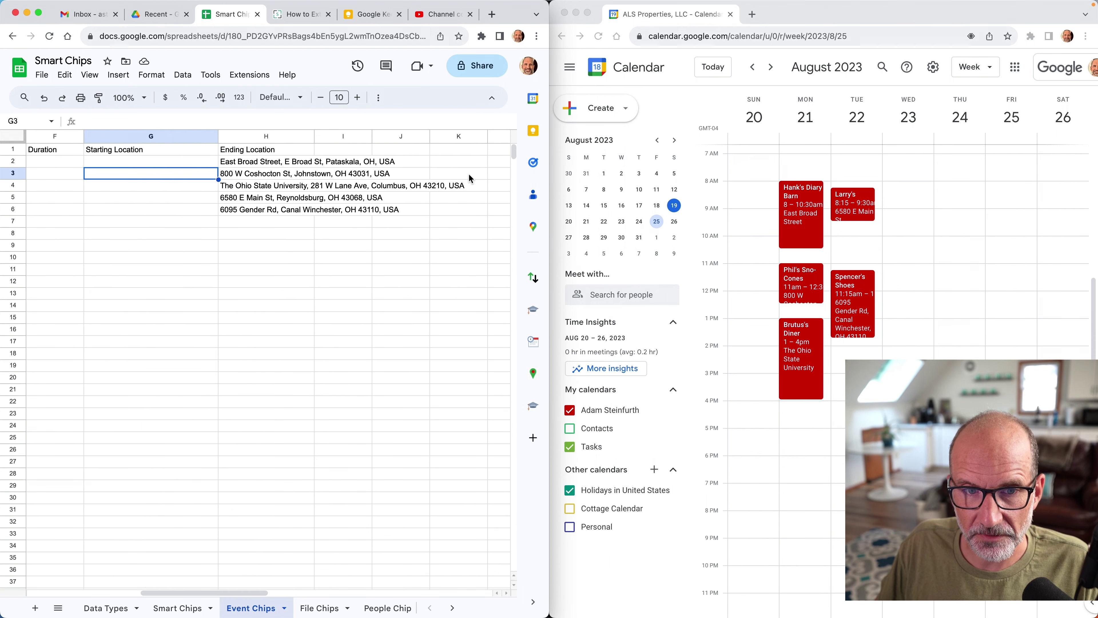
scroll(468, 174, "left", 5)
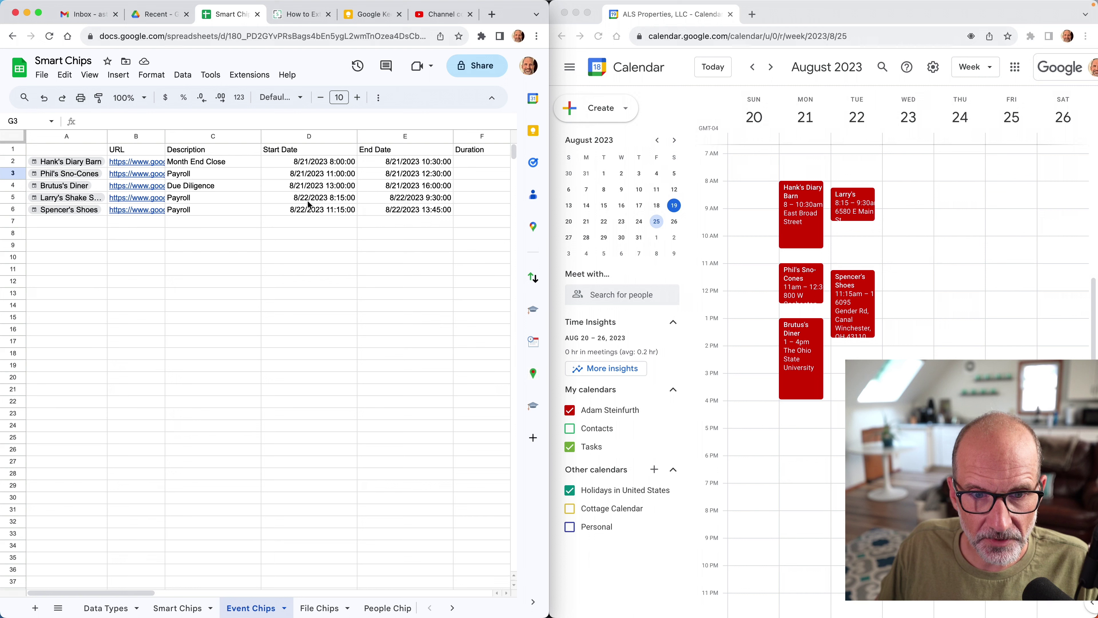
left_click(254, 208)
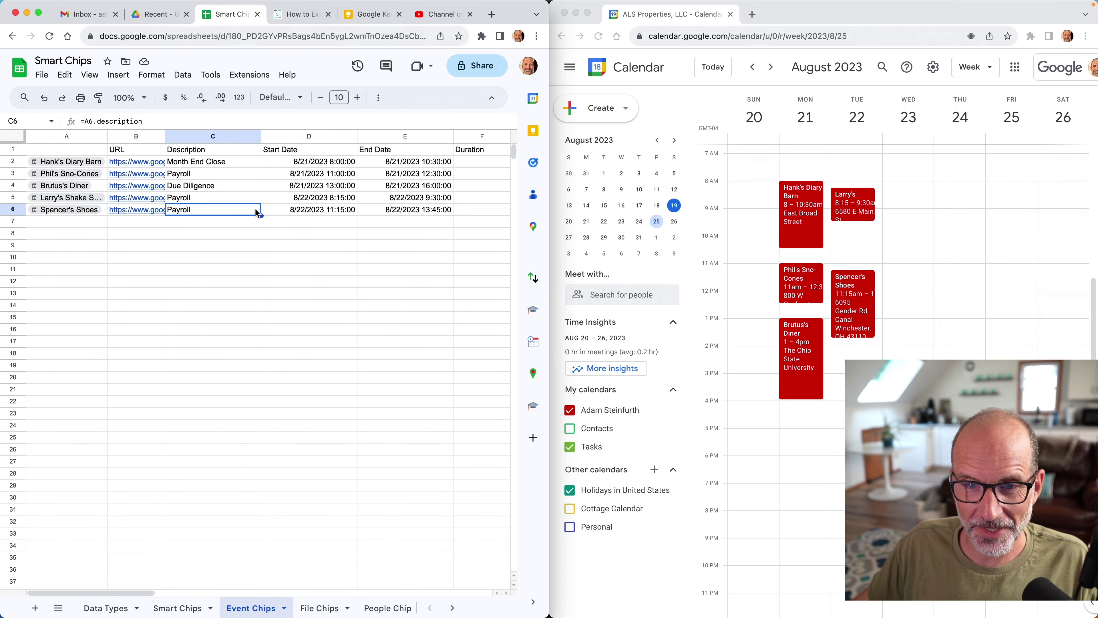
left_click(376, 185)
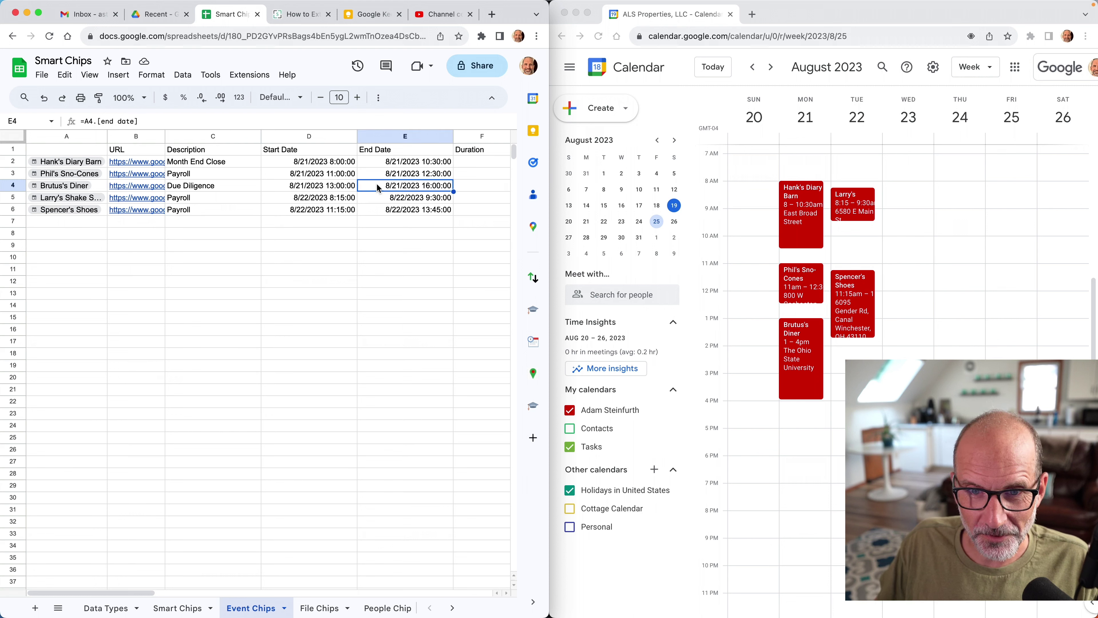
Narrow the Description, Start Date and End Date columns.
left_click_drag(261, 137, 236, 139)
left_click_drag(332, 135, 303, 136)
left_click_drag(402, 134, 381, 135)
left_click(424, 162)
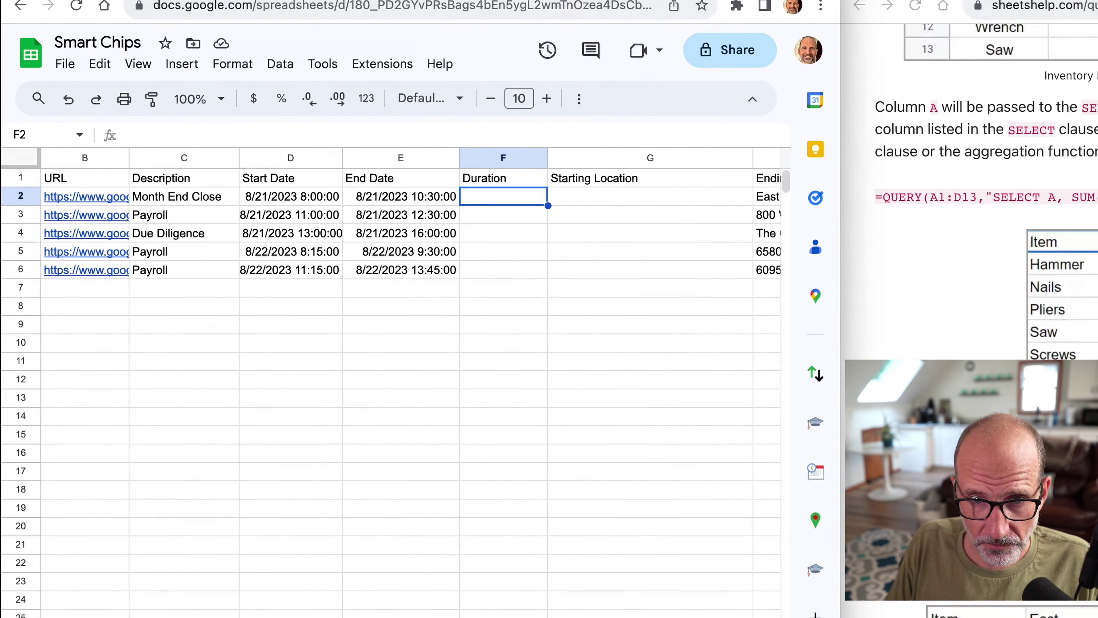
Enter =(E2-D2)*24 in F2 and format it as a Number, showing 2.50.
type("=")
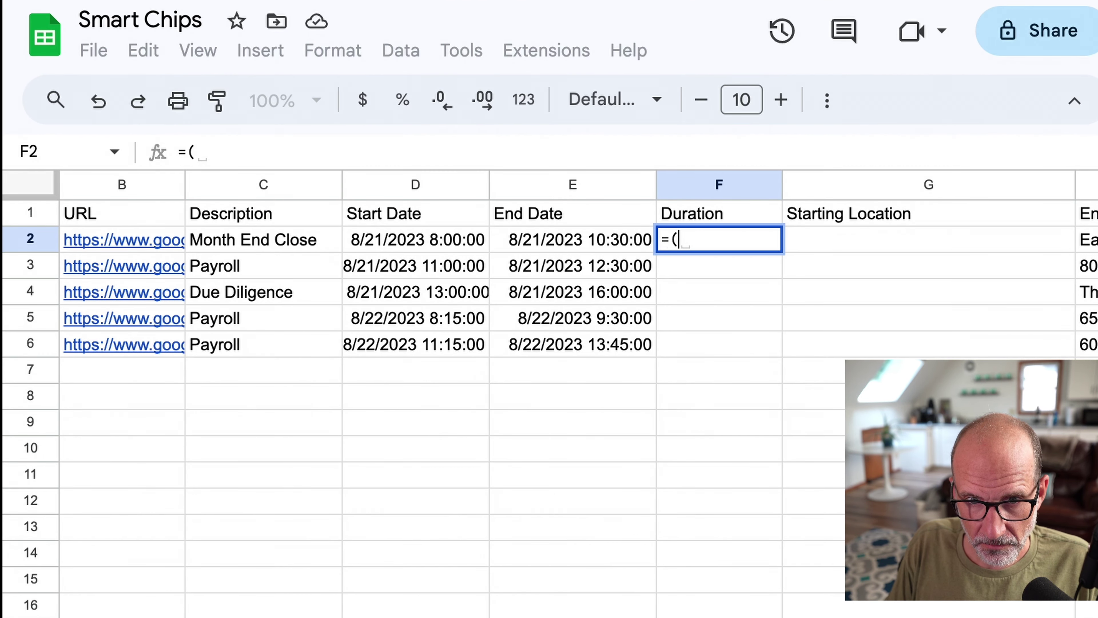
type("(E2")
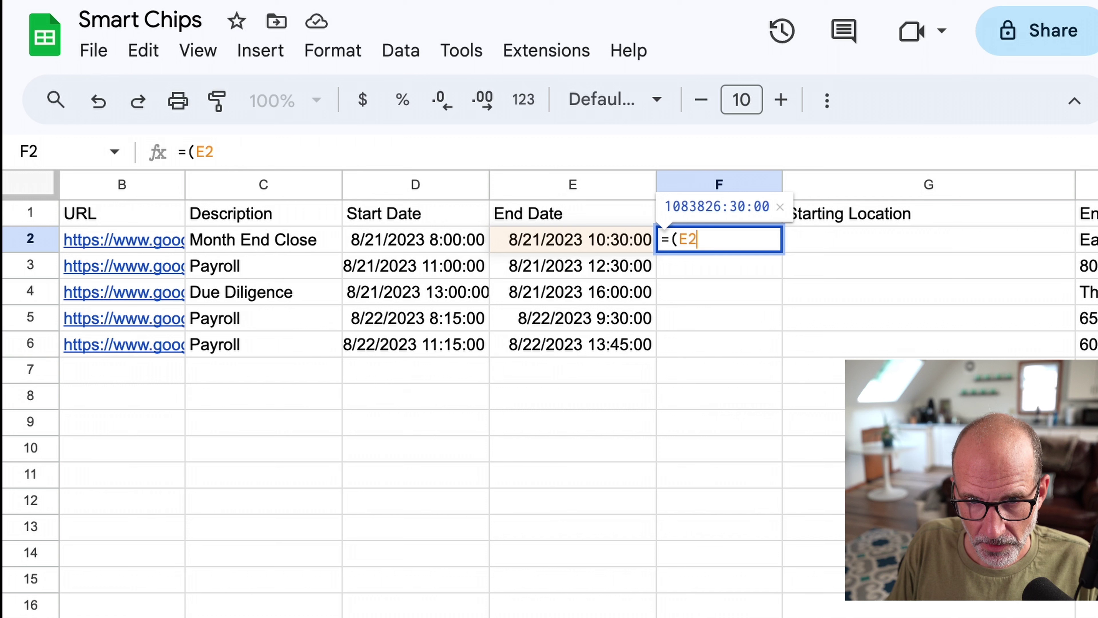
type("-")
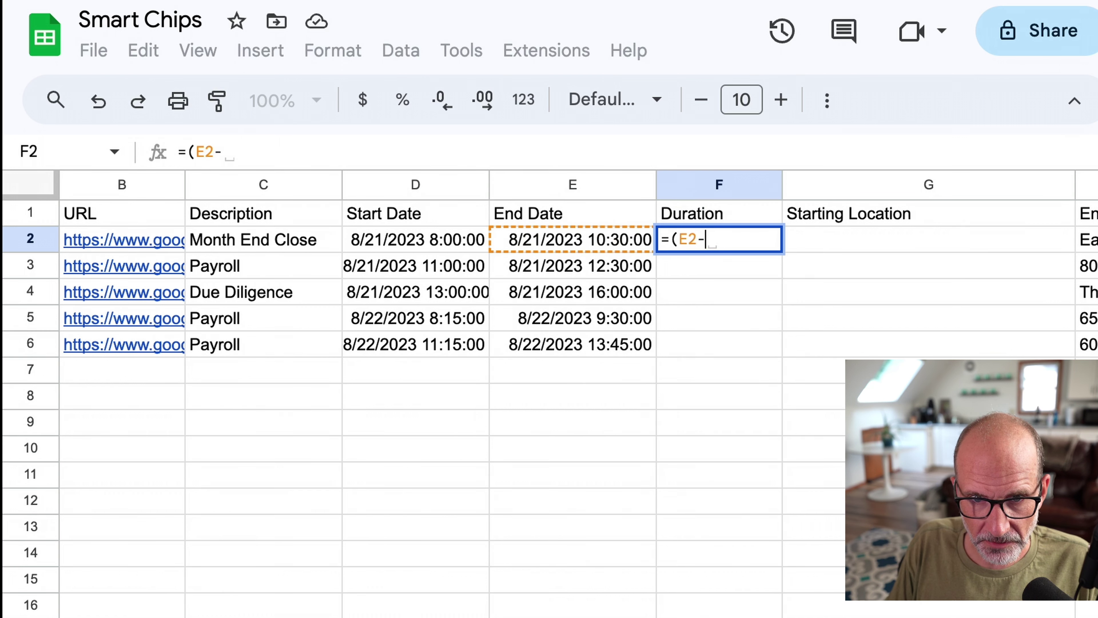
type("D2)")
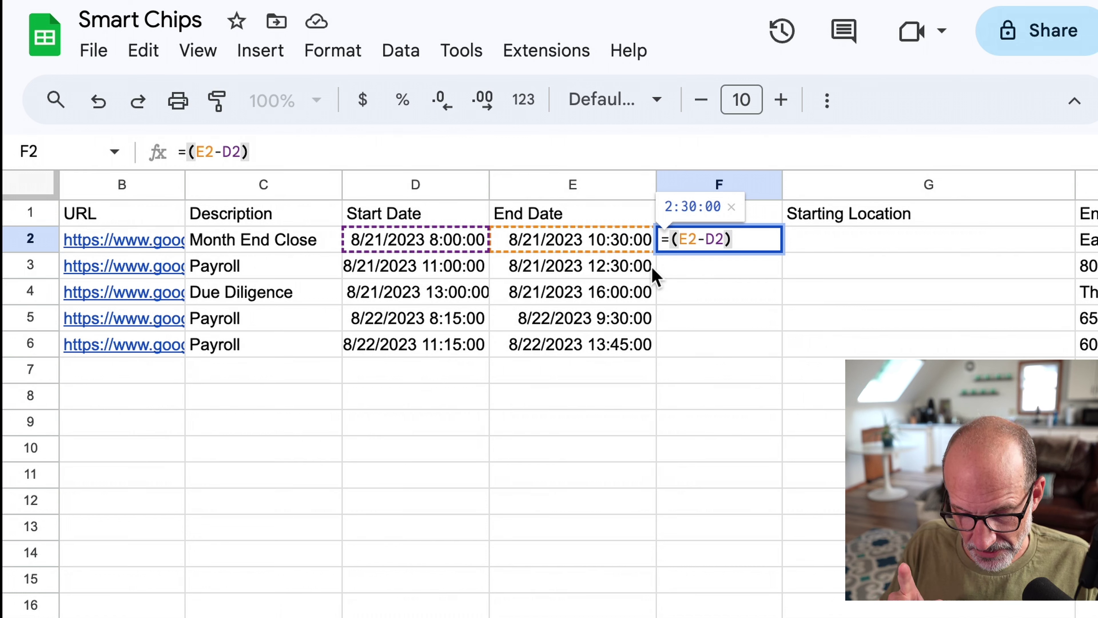
type("*24")
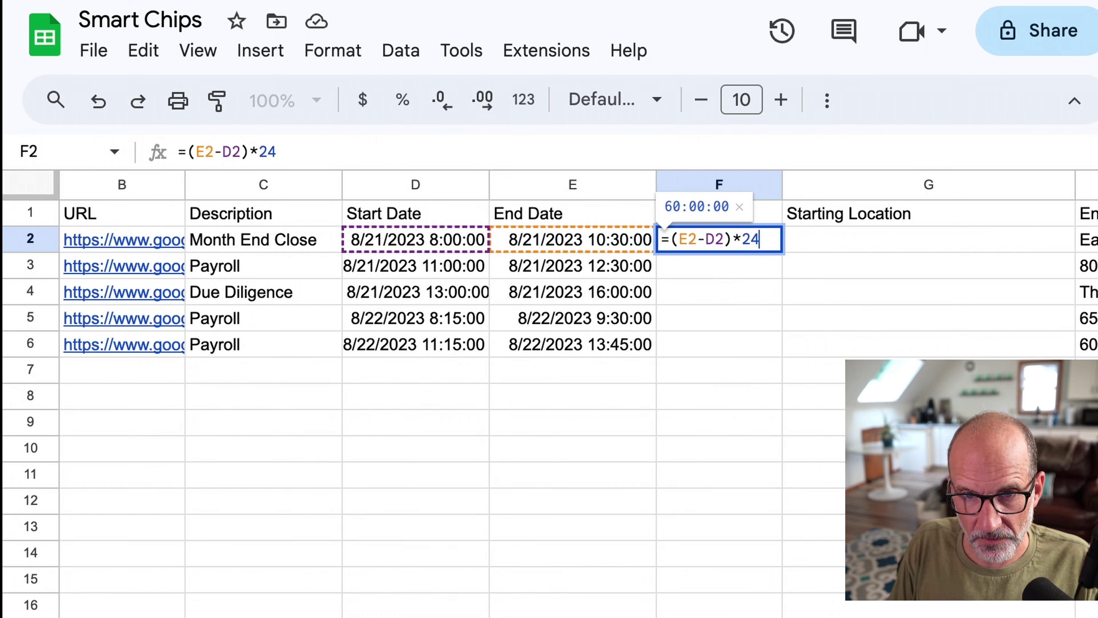
key("Return")
key("Up")
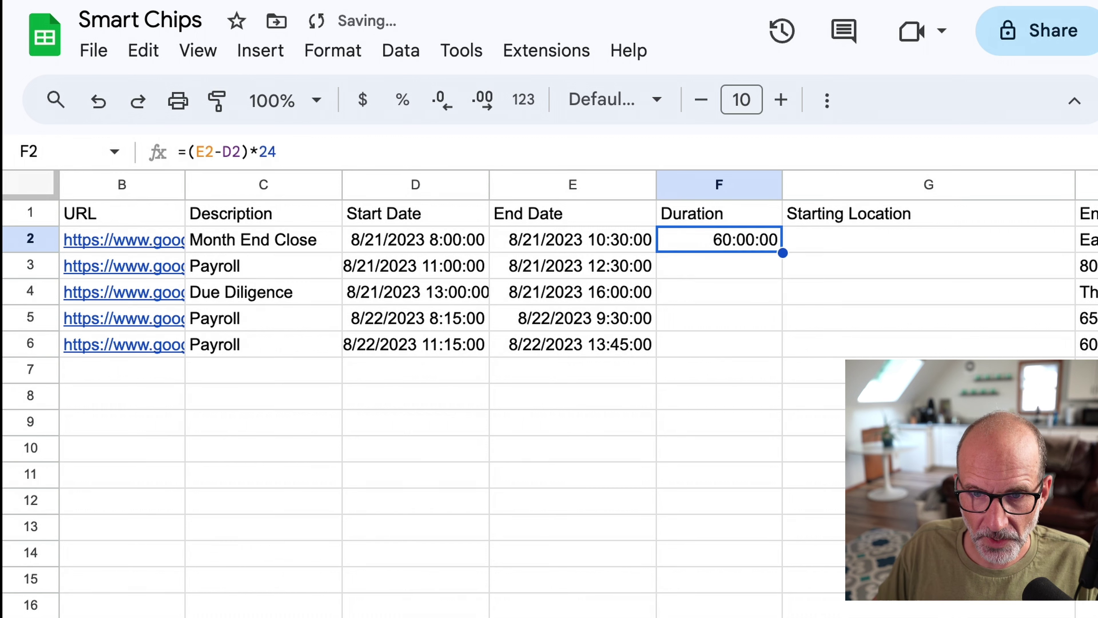
left_click(353, 61)
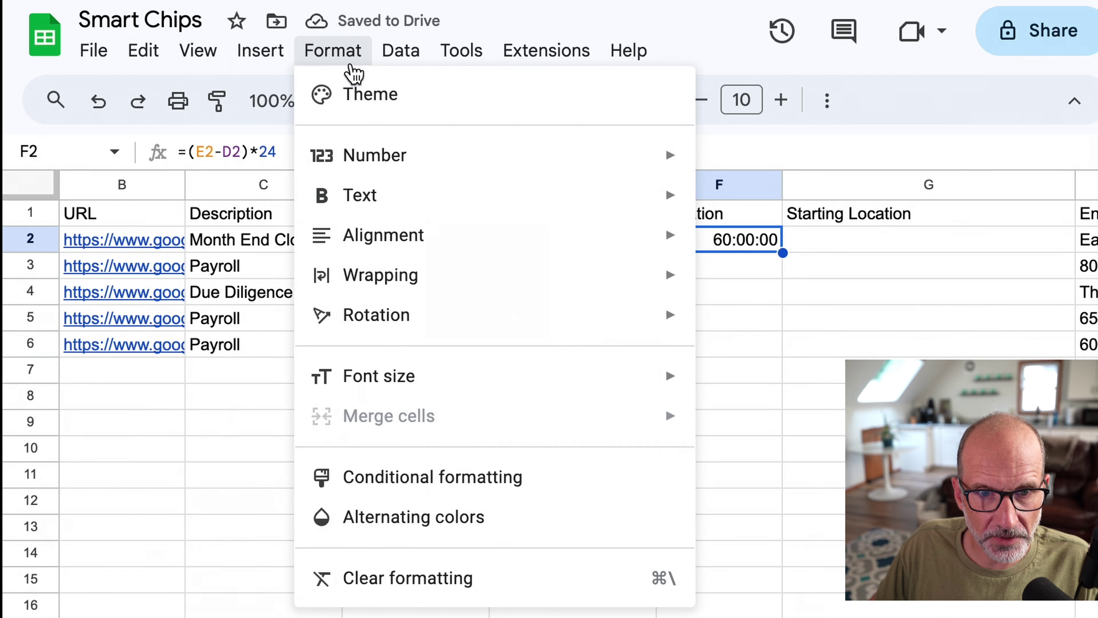
mouse_move(648, 157)
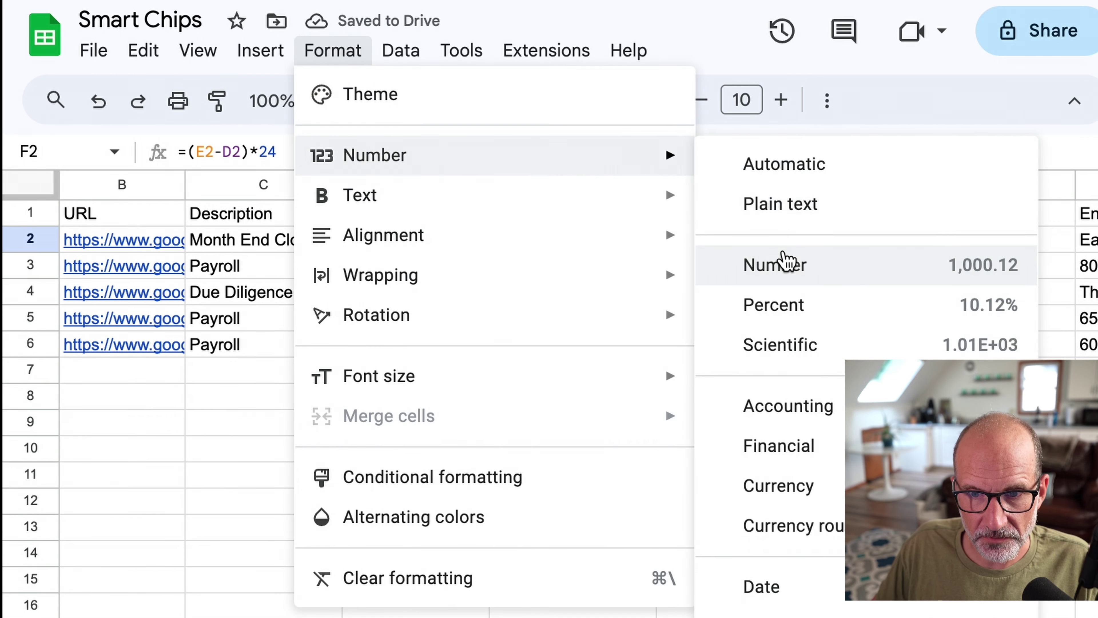
left_click(782, 262)
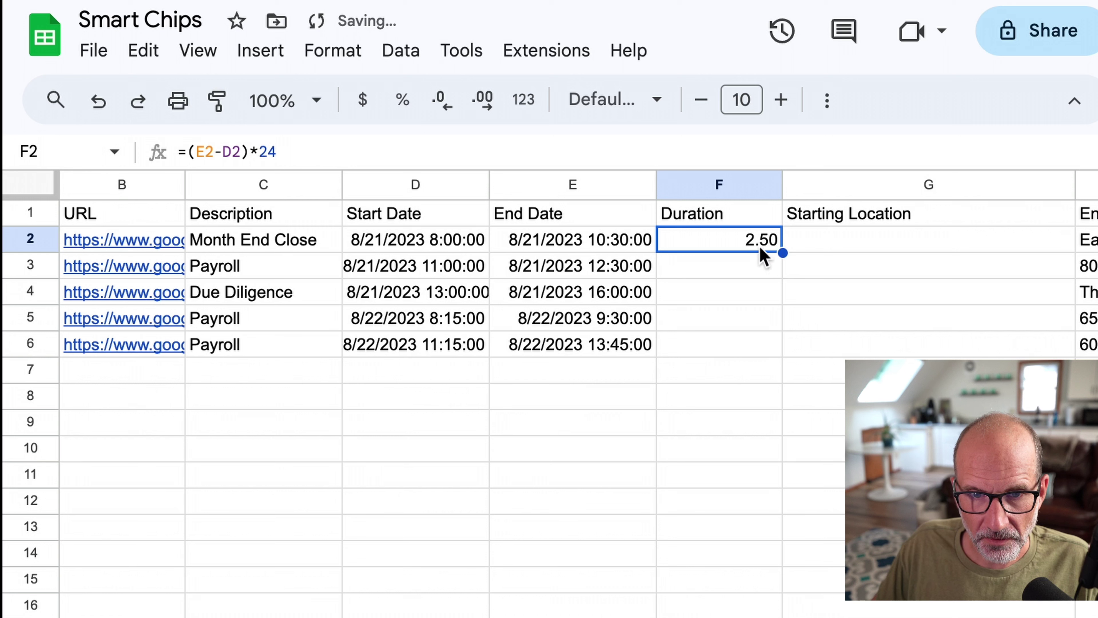
Copy the duration formula into F3:F6, giving 1.50, 3.00, 1.25 and 2.50.
key("ctrl+c")
left_click_drag(723, 265, 723, 344)
key("ctrl+v")
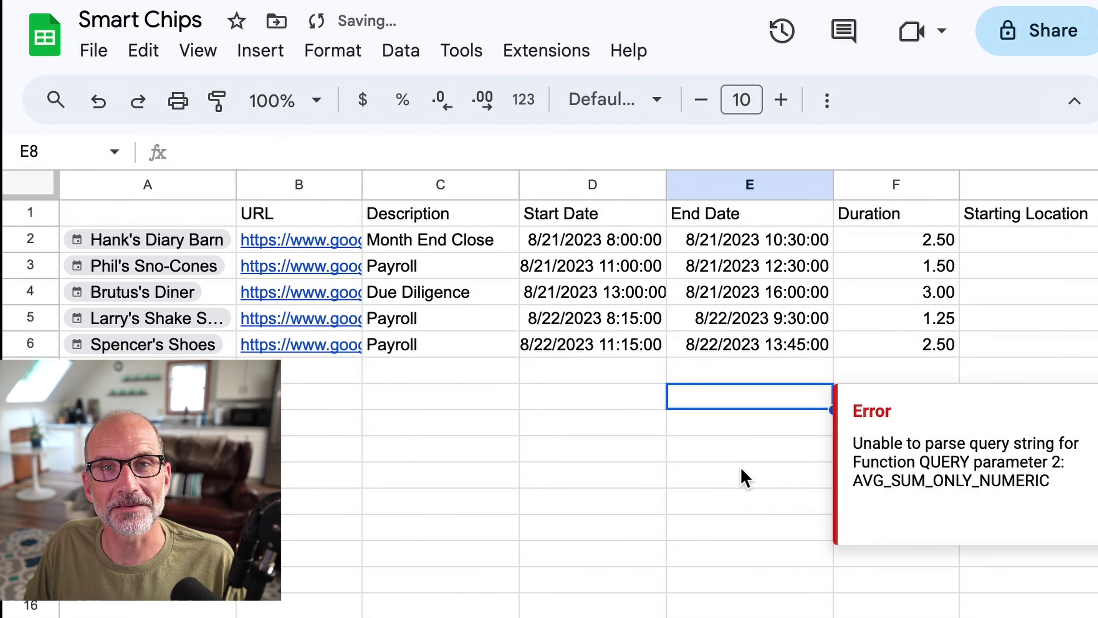
left_click(735, 475)
Correct the E8 QUERY to select C, sum(F) so it totals Duration per Description.
left_click(788, 395)
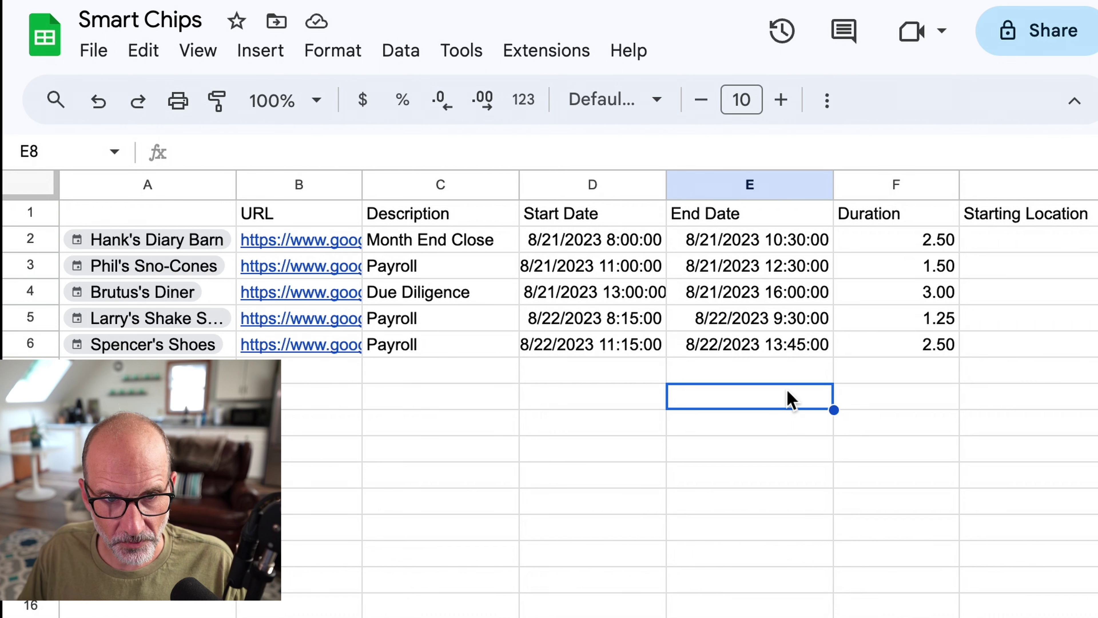
left_click(530, 142)
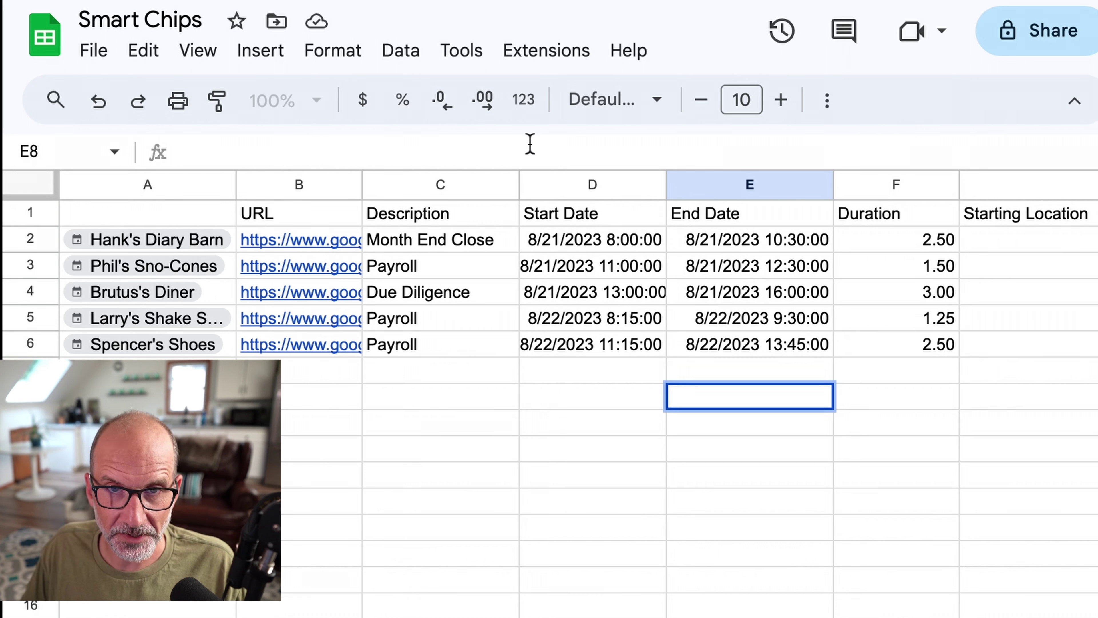
key("ctrl+v")
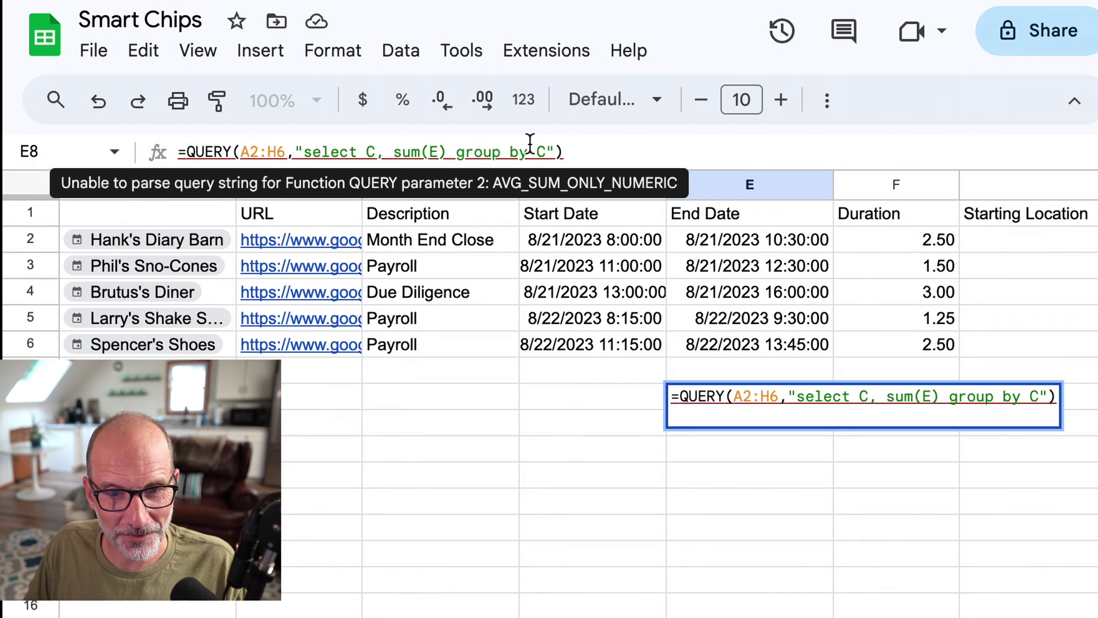
left_click(872, 396)
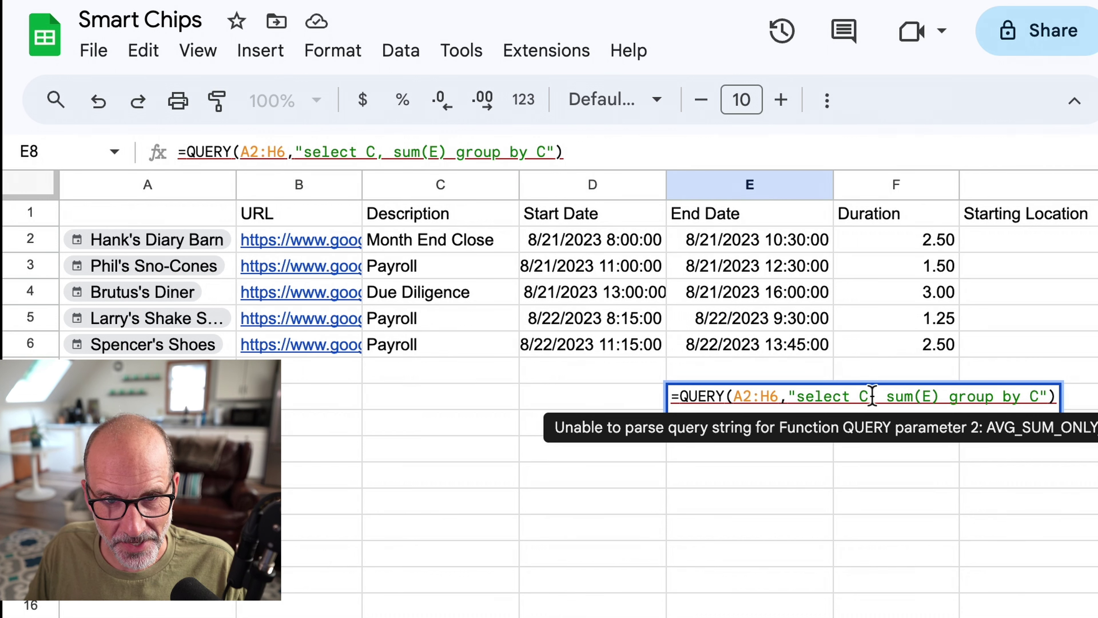
left_click_drag(872, 396, 862, 395)
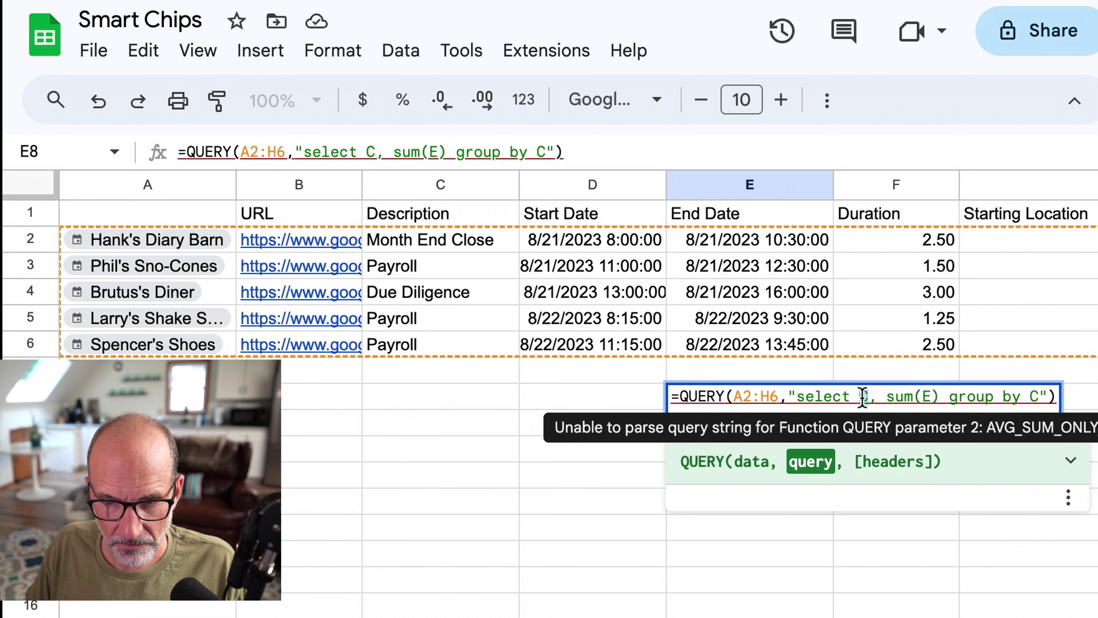
type("C")
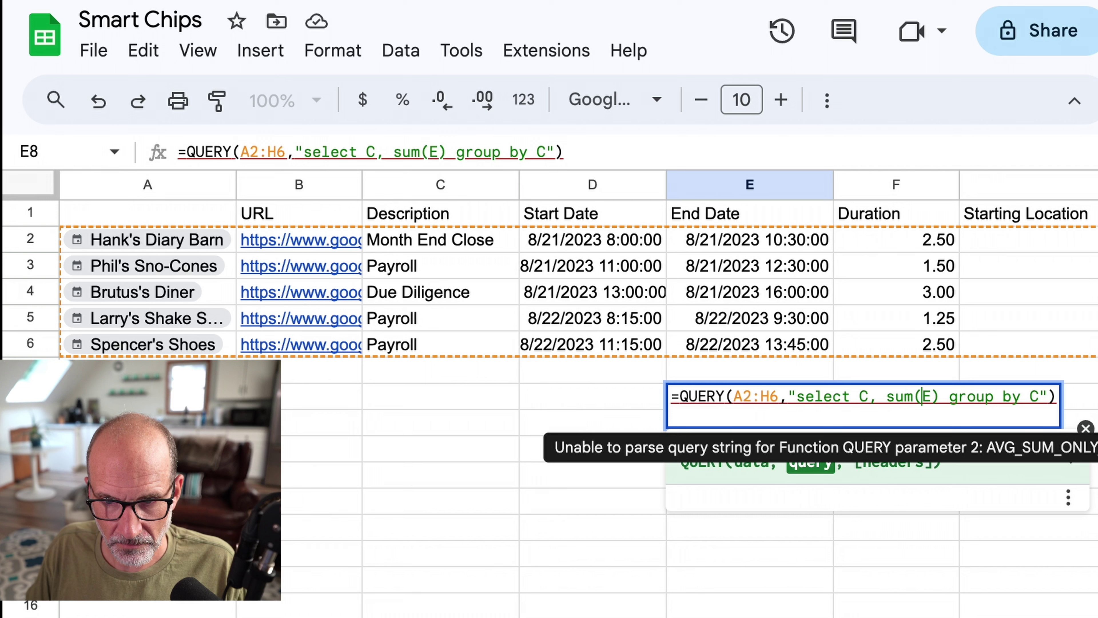
key("shift+Right")
type("F")
key("Return")
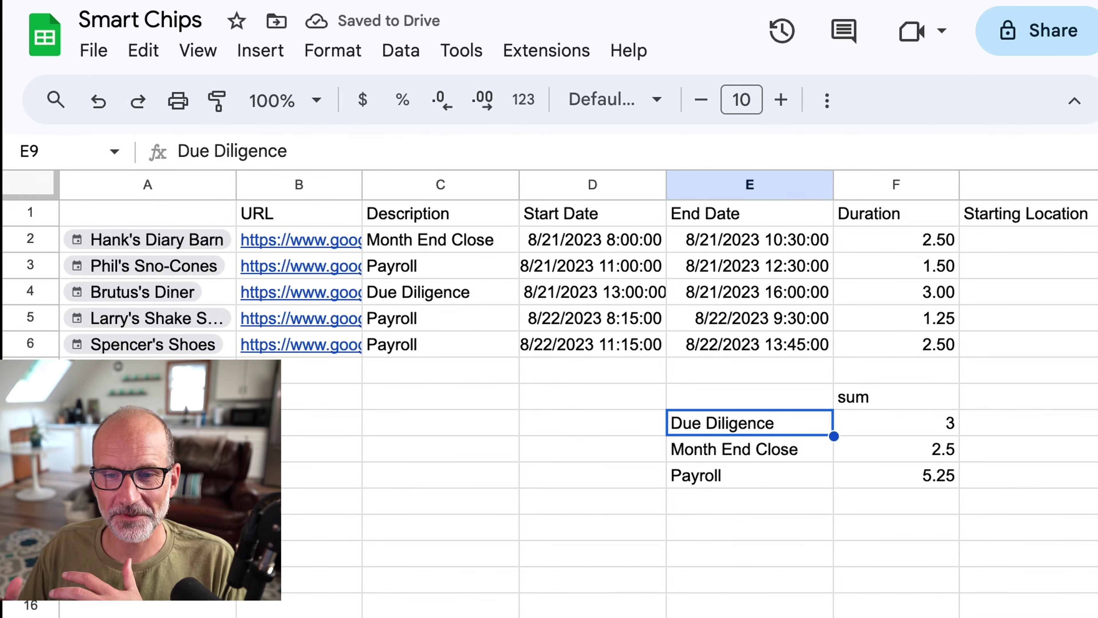
Check the Due Diligence, Month End Close and Payroll totals, then delete the summary block.
left_click(887, 426)
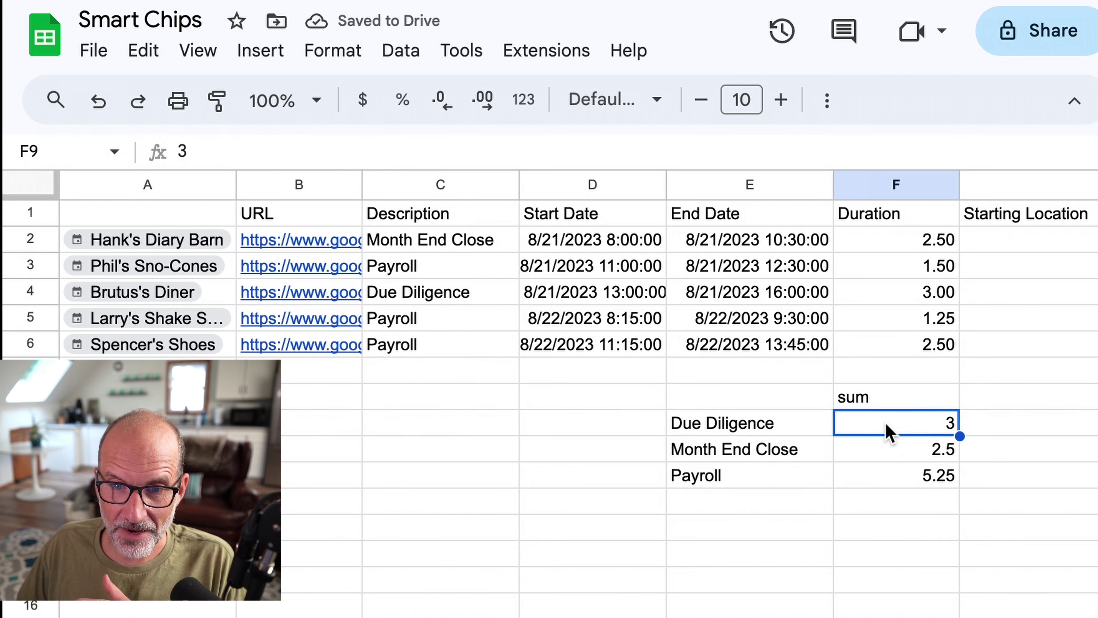
left_click(882, 454)
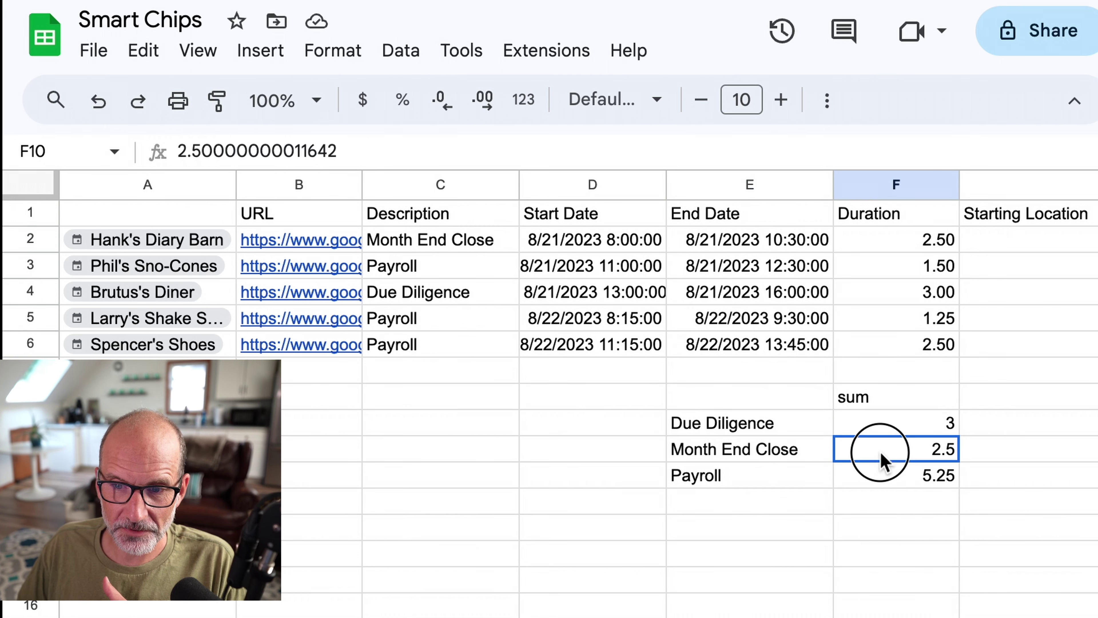
left_click(874, 477)
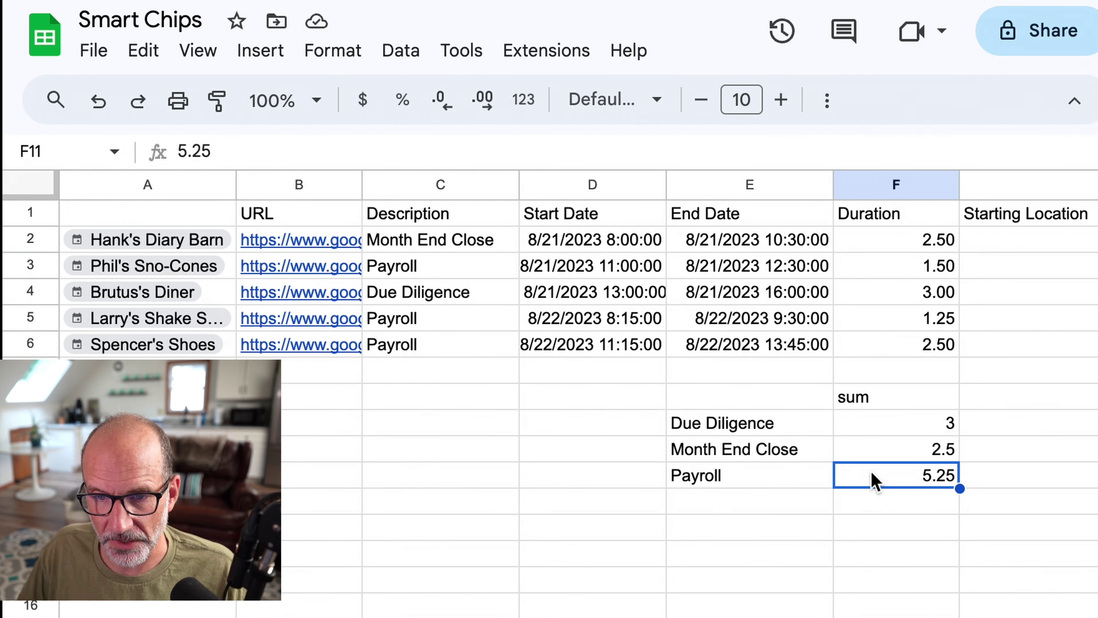
left_click_drag(770, 395, 976, 498)
key("Delete")
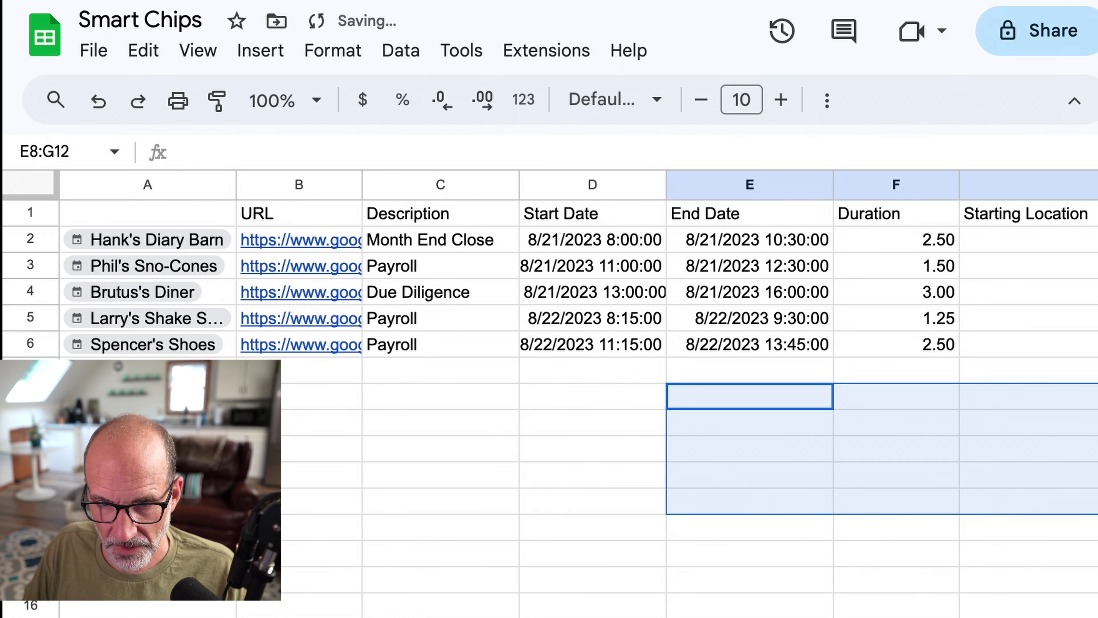
key("Left")
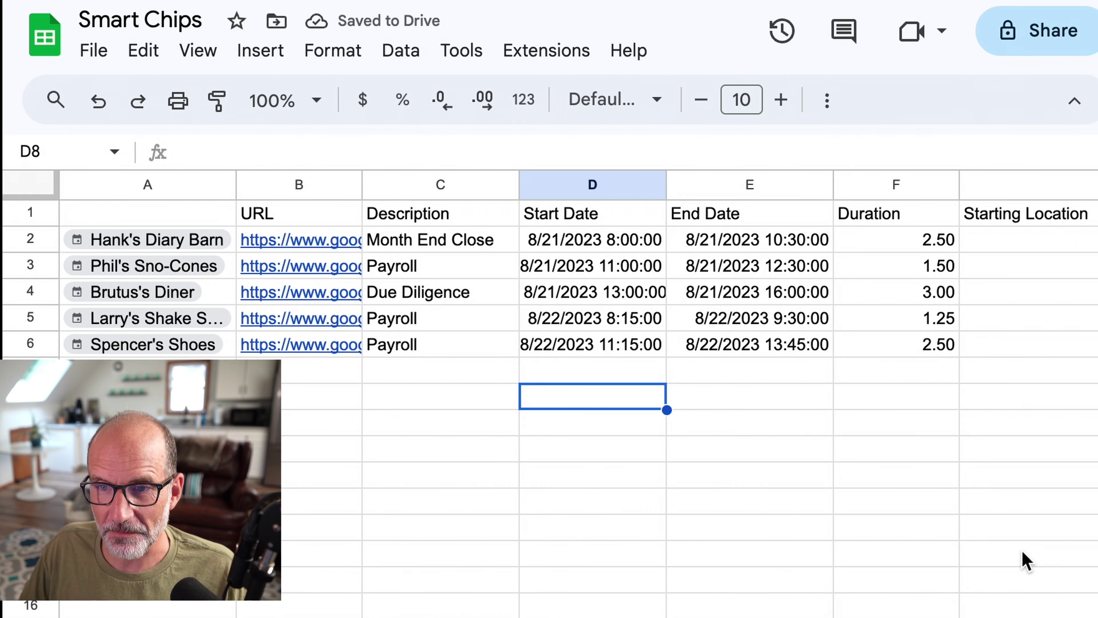
Inspect H2's =A2.location formula, select empty Starting Location cell G2, and open a new browser tab.
scroll(1024, 560, "right", 5)
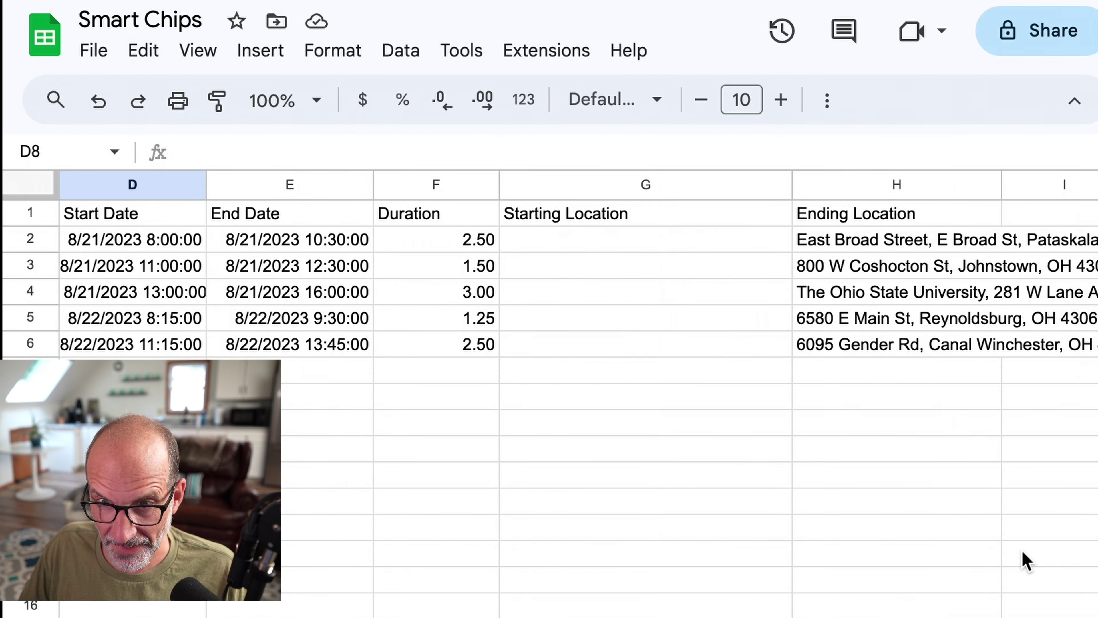
left_click(691, 246)
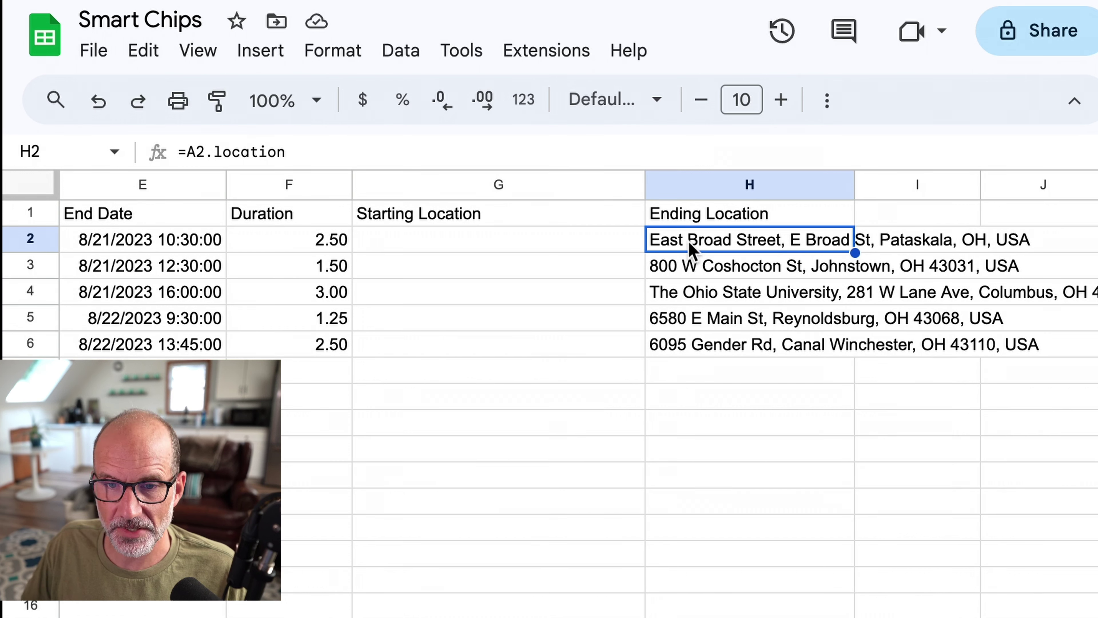
left_click(616, 241)
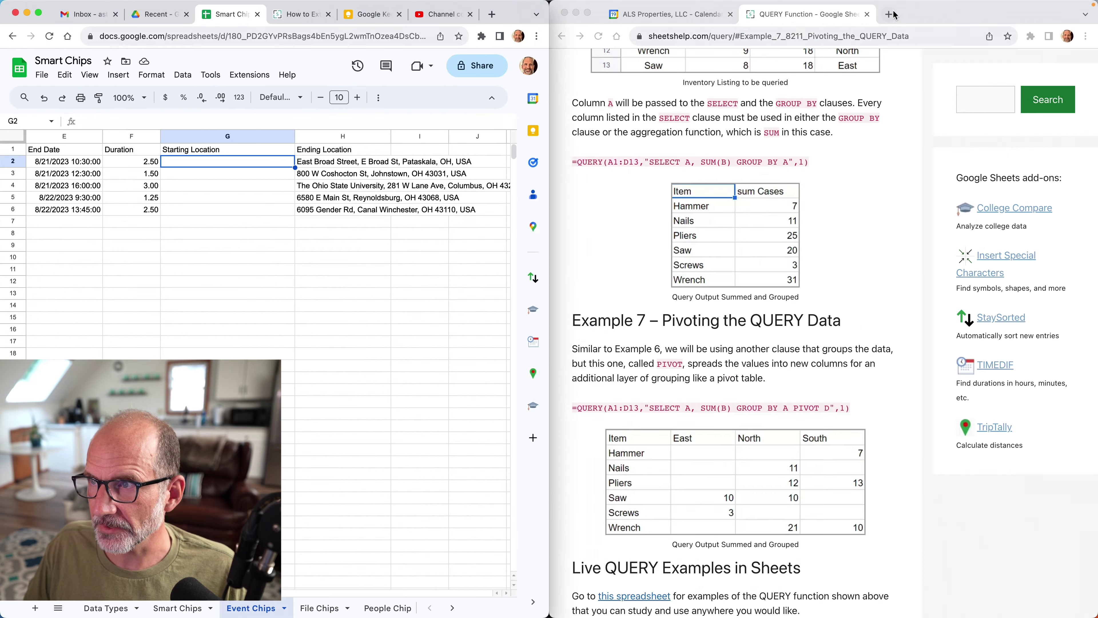
left_click(894, 14)
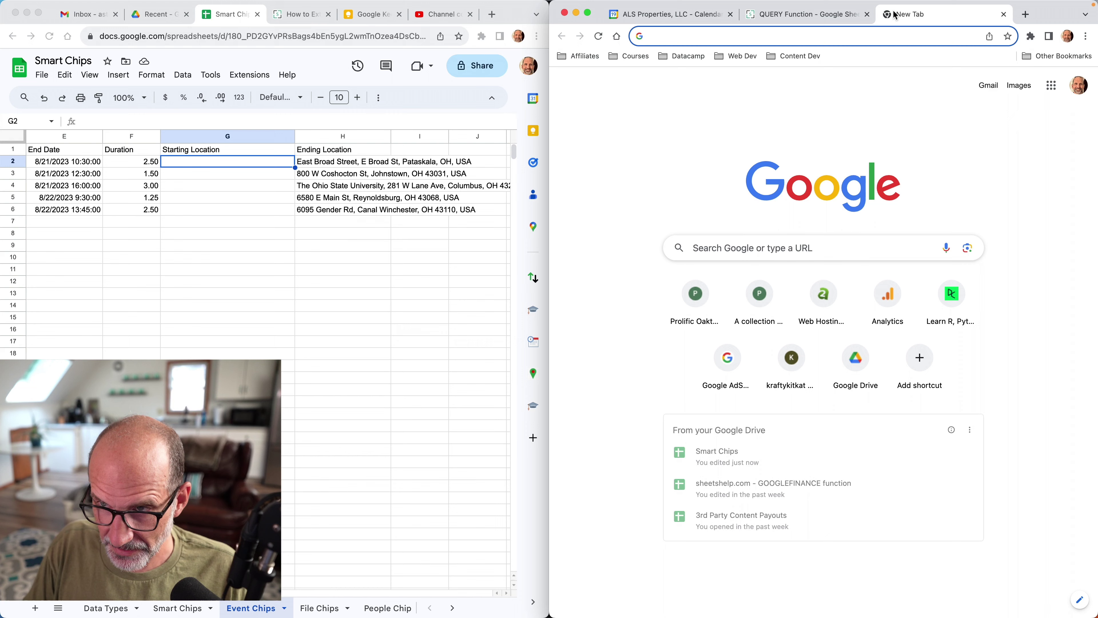
In Google Maps, search for Pickerington, OH and copy the Dairy Queen's street address.
type("maps")
key("Return")
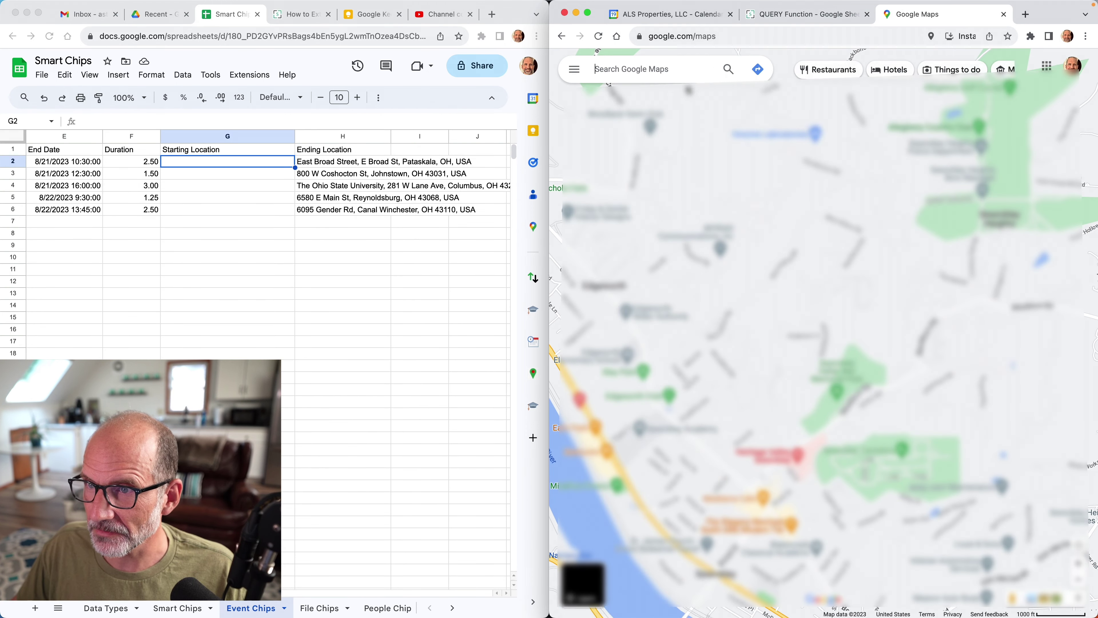
type("columb")
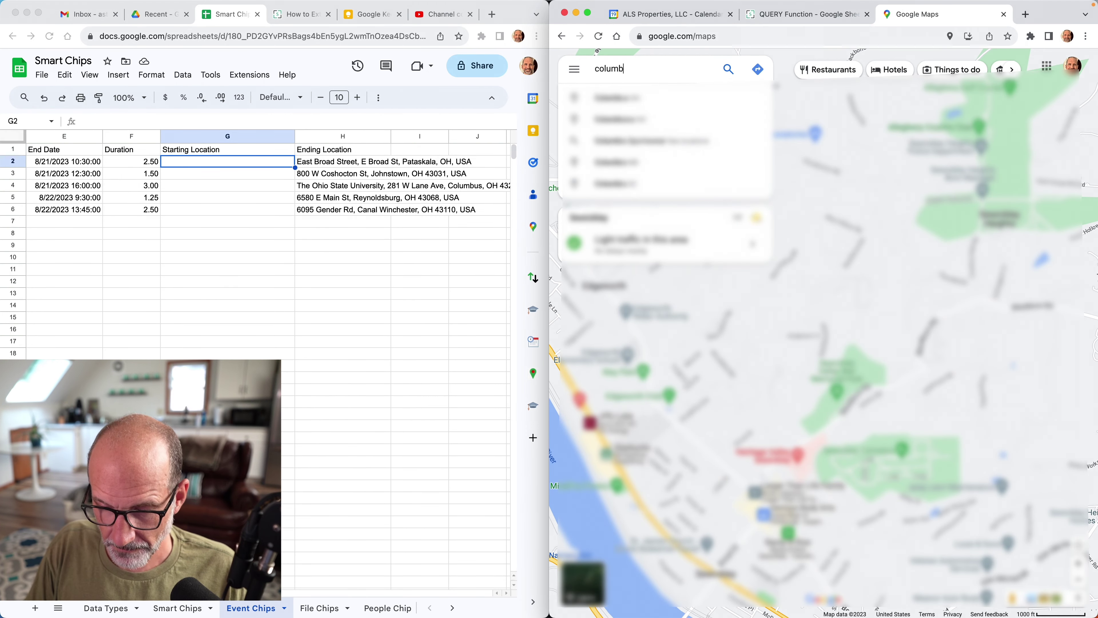
key("BackSpace")
key("BackSpace")
key("BackSpace")
key("BackSpace")
key("BackSpace")
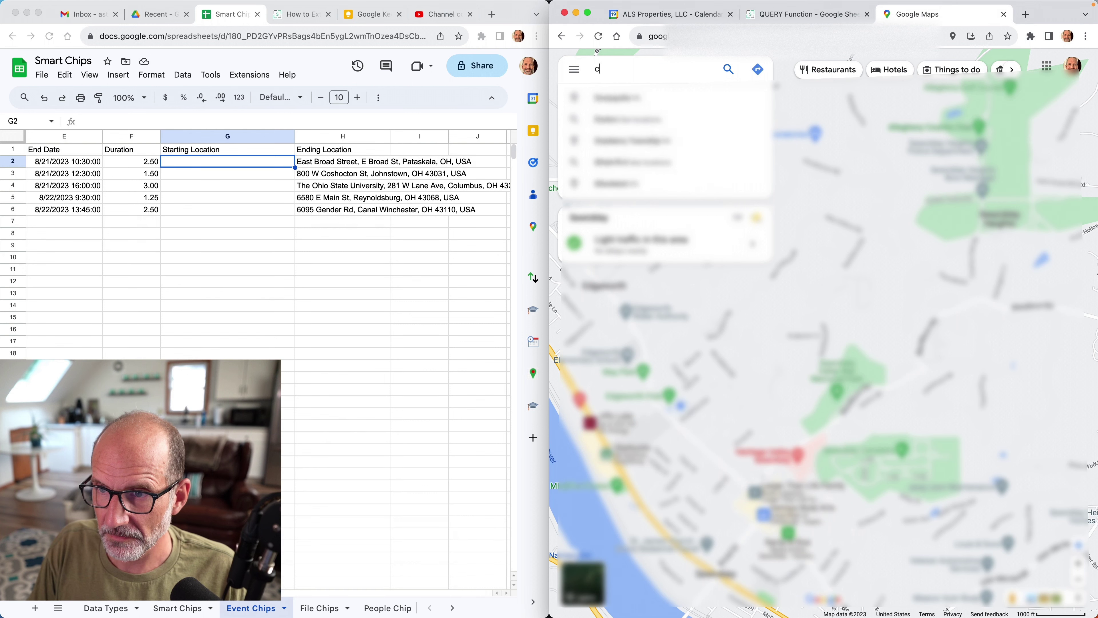
key("BackSpace")
type("picker")
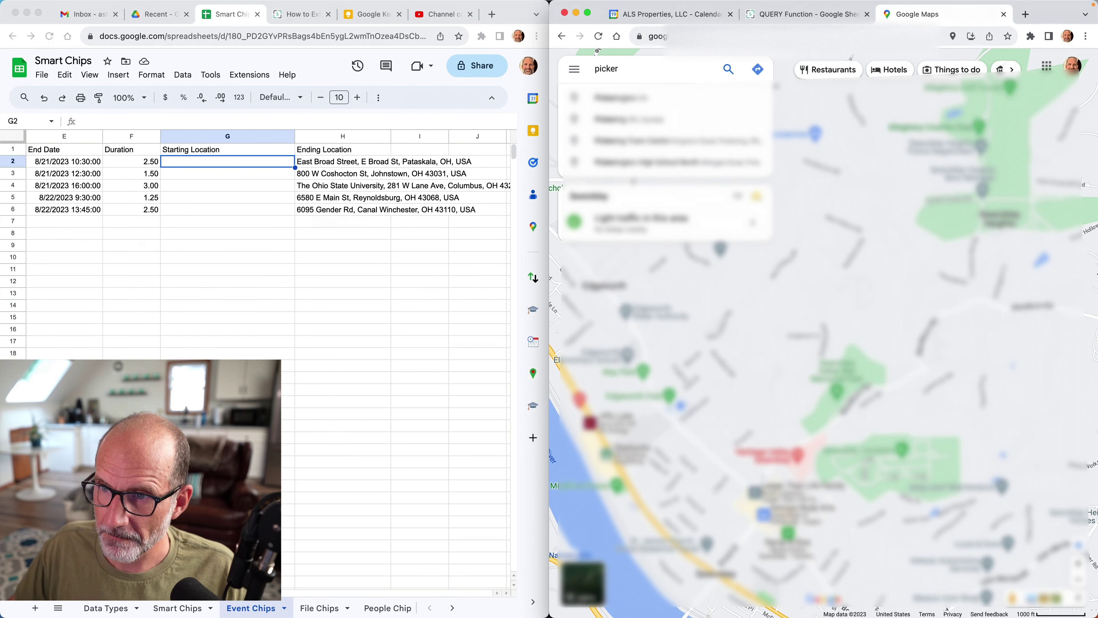
left_click(646, 100)
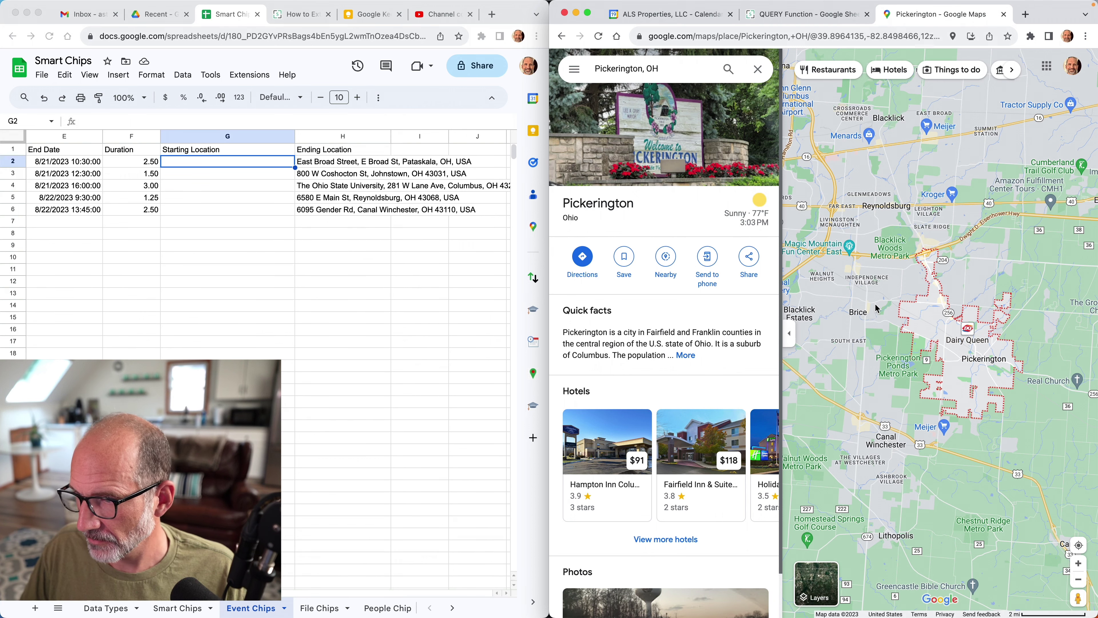
left_click(963, 341)
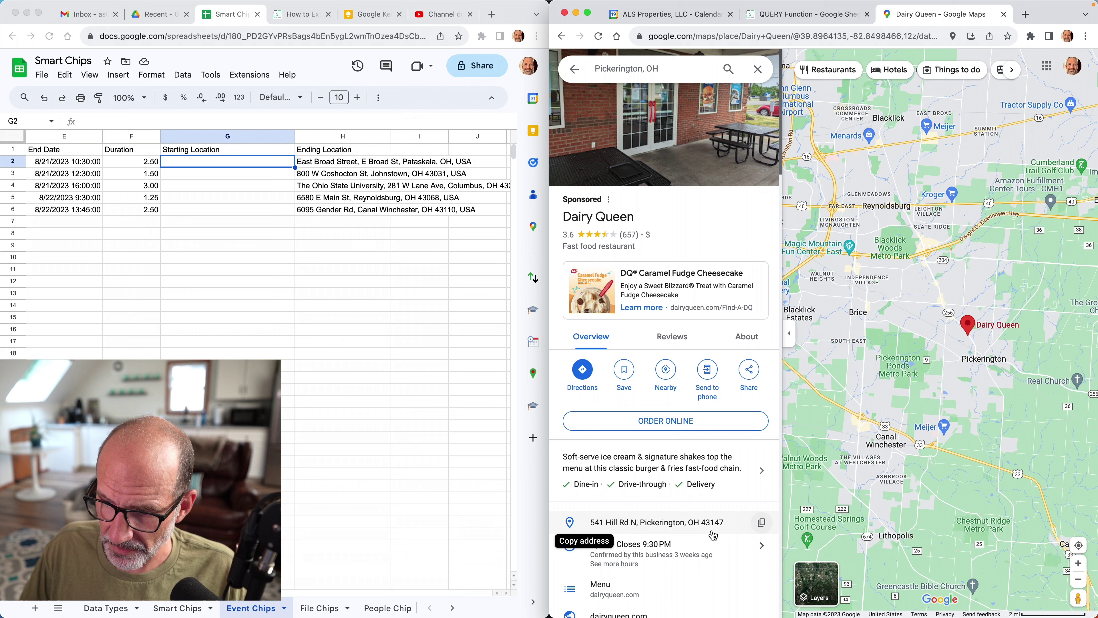
left_click(761, 522)
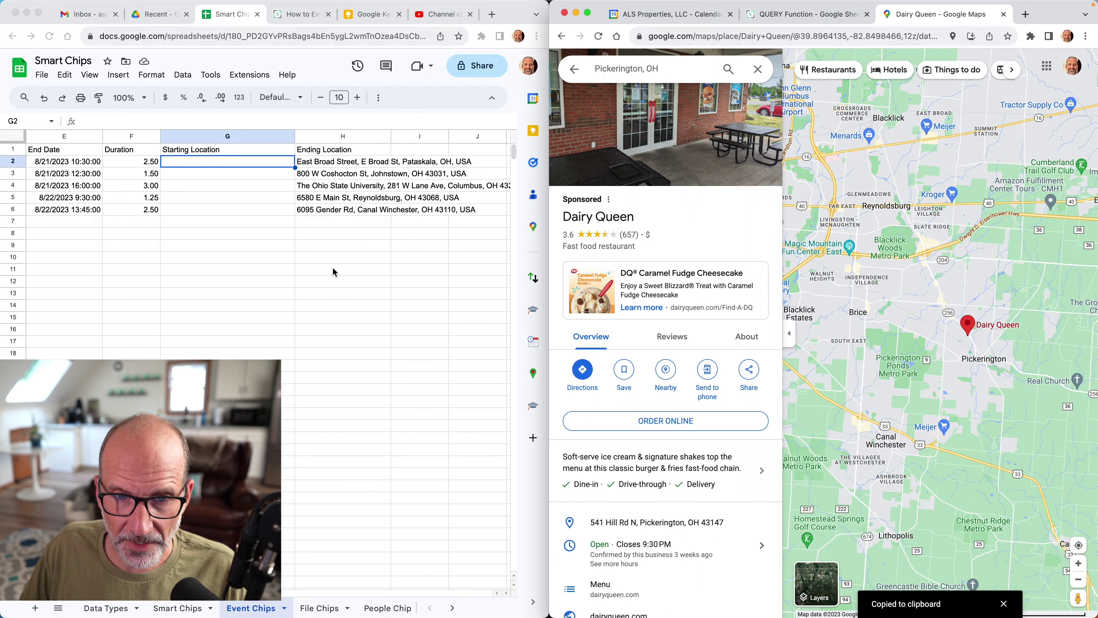
Paste the Dairy Queen address into G2 and enter =H2 and =H3 in G3 and G4.
left_click(239, 165)
key("cmd+v")
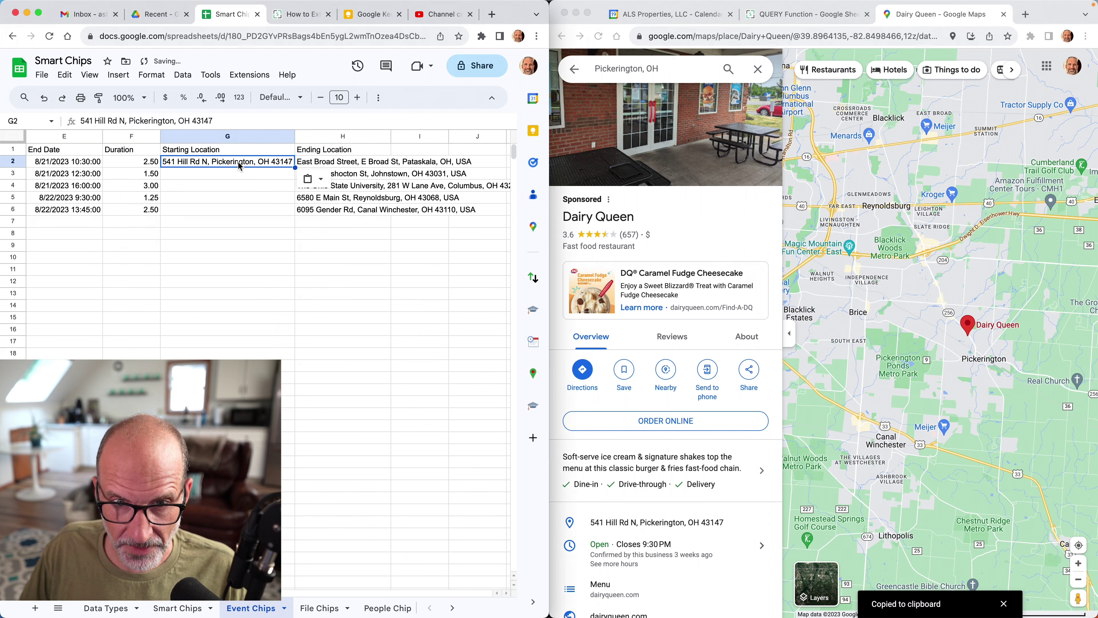
left_click(328, 163)
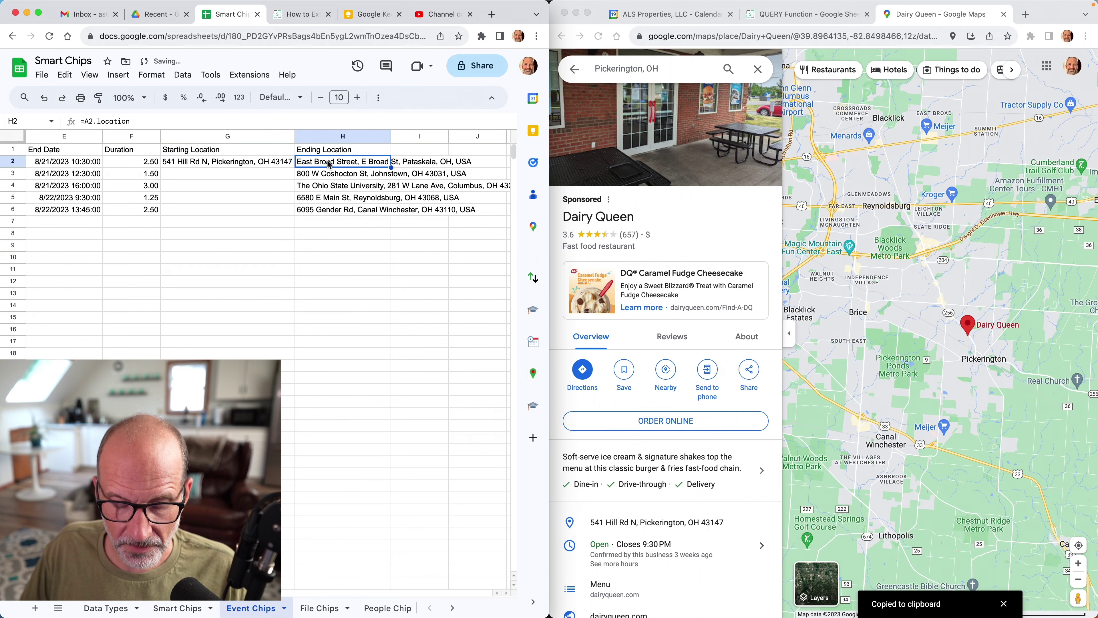
left_click(270, 176)
type("=H2")
key("Return")
type("=H3")
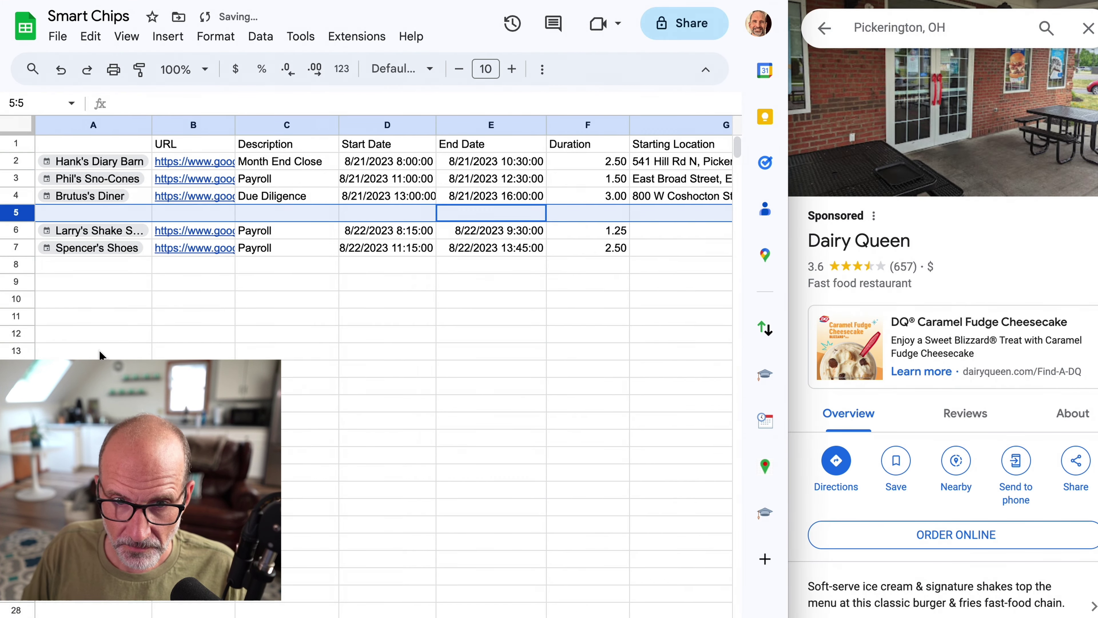
Enter =H4 as the Ohio State return trip's start and insert an empty row after it.
left_click(587, 213)
key("Right")
type("=H4")
key("Return")
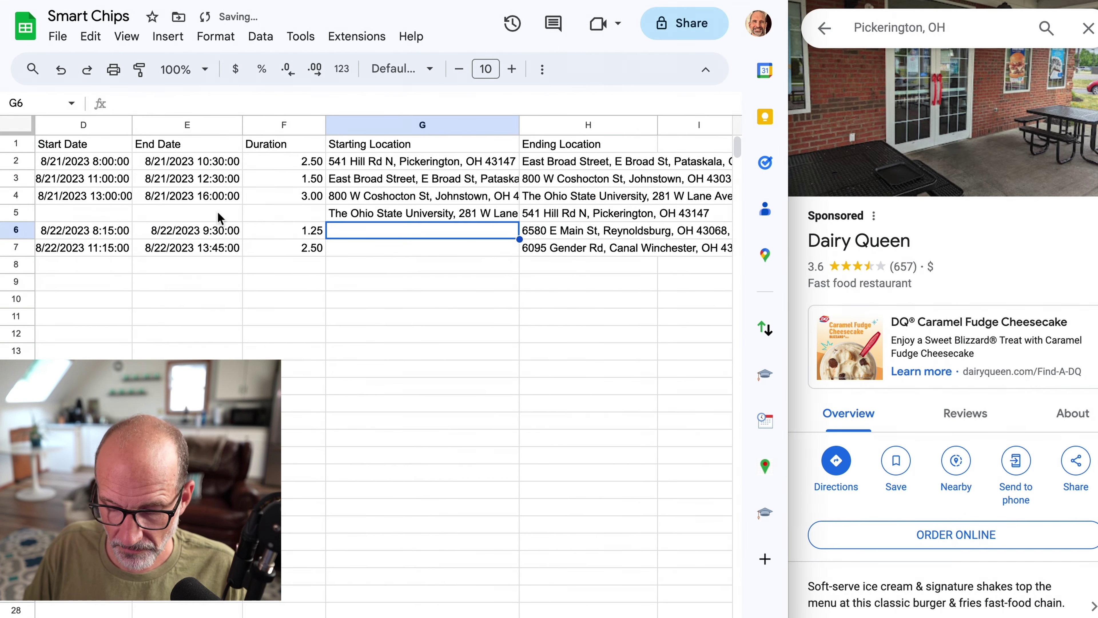
key("cmd+alt+=")
left_click(587, 212)
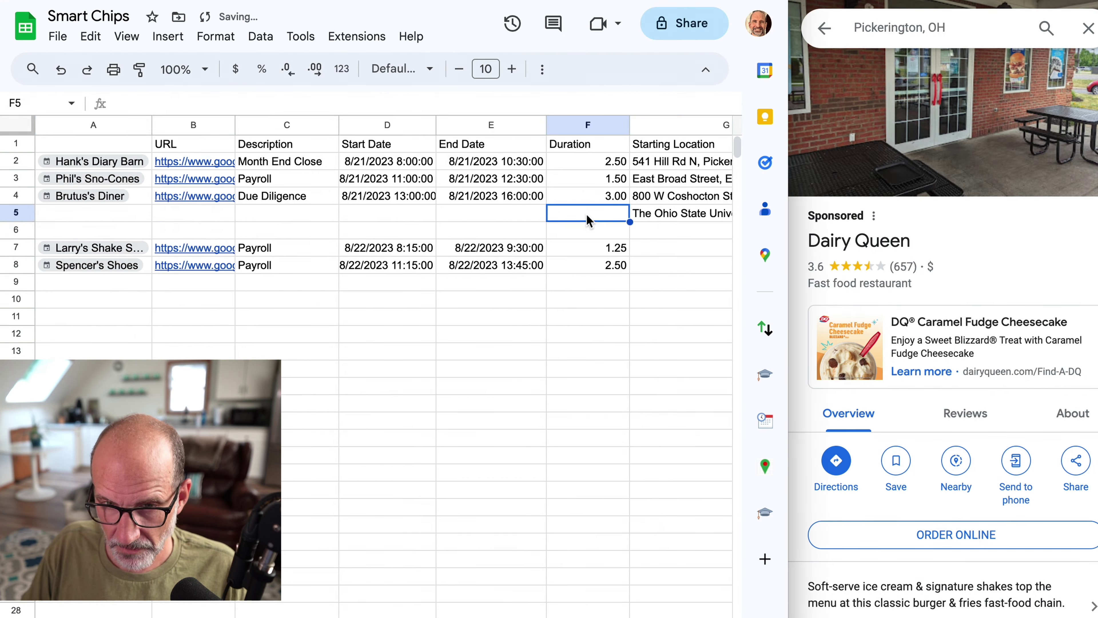
Review G2, G3, G4 and H3, and widen the spreadsheet window over the map.
left_click(691, 164)
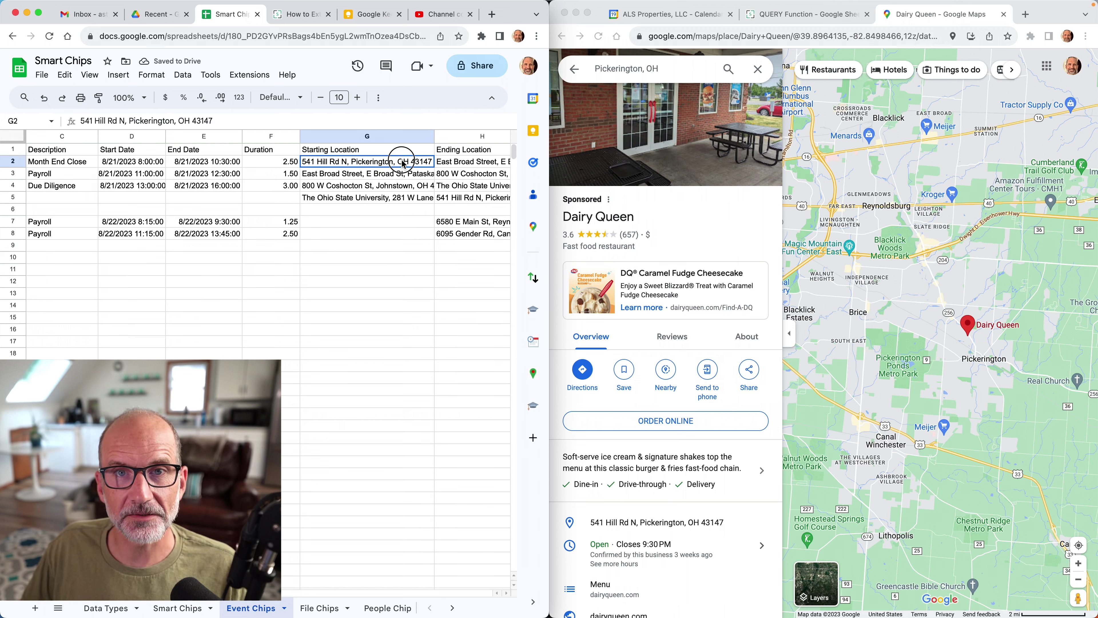
left_click(405, 176)
left_click(403, 186)
left_click(446, 173)
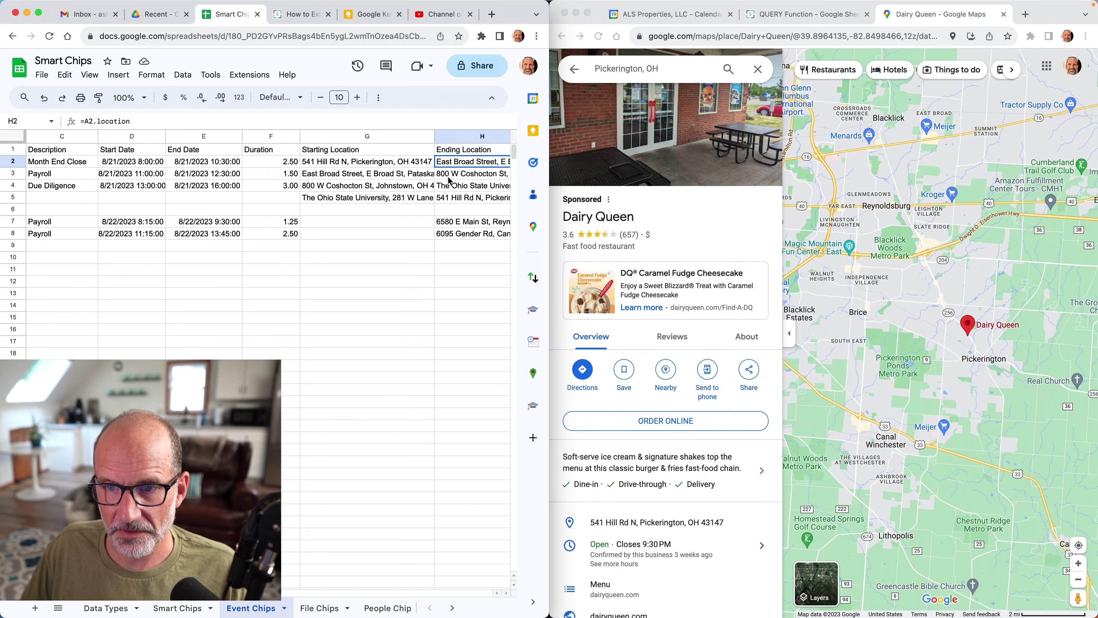
scroll(450, 181, "right", 3)
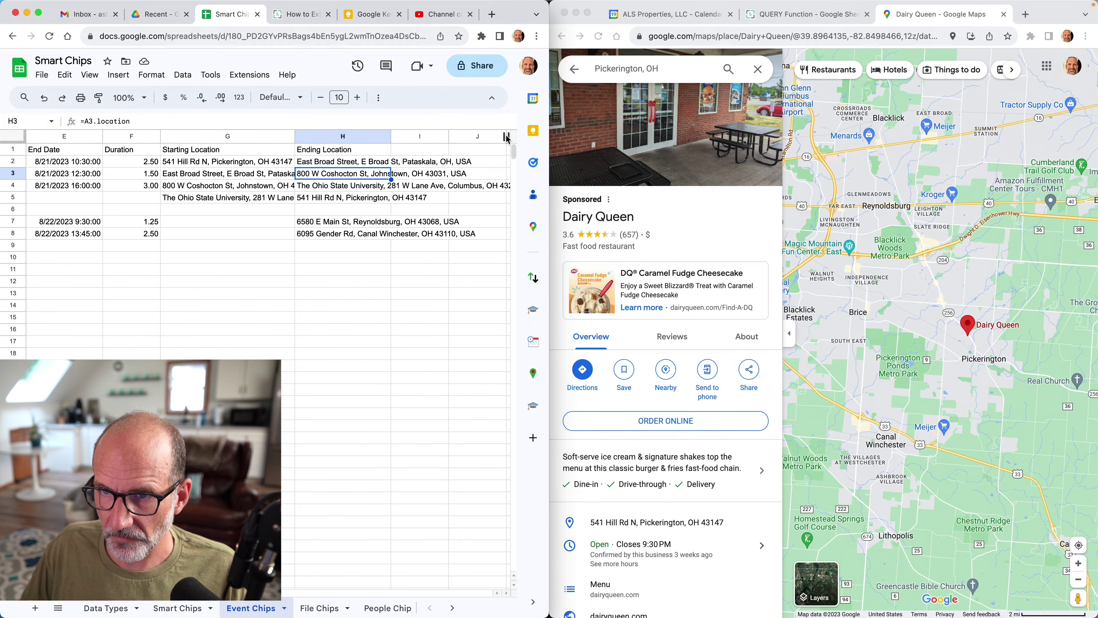
left_click_drag(549, 167, 831, 154)
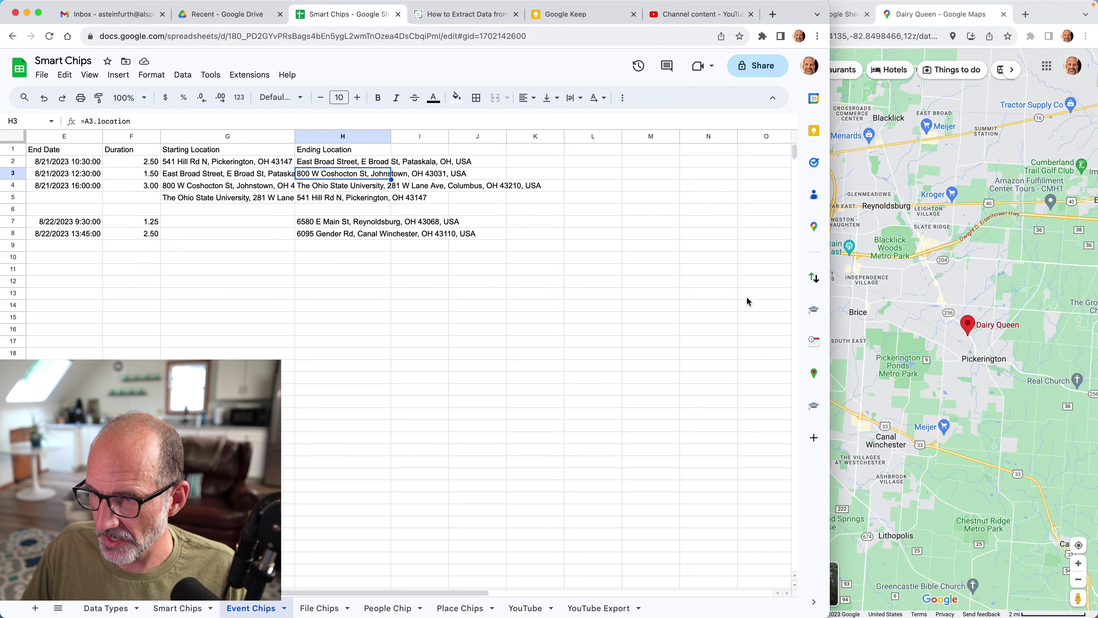
In the TripTally add-on, use this sheet's addresses with G2:G5 as the starting range.
left_click(815, 373)
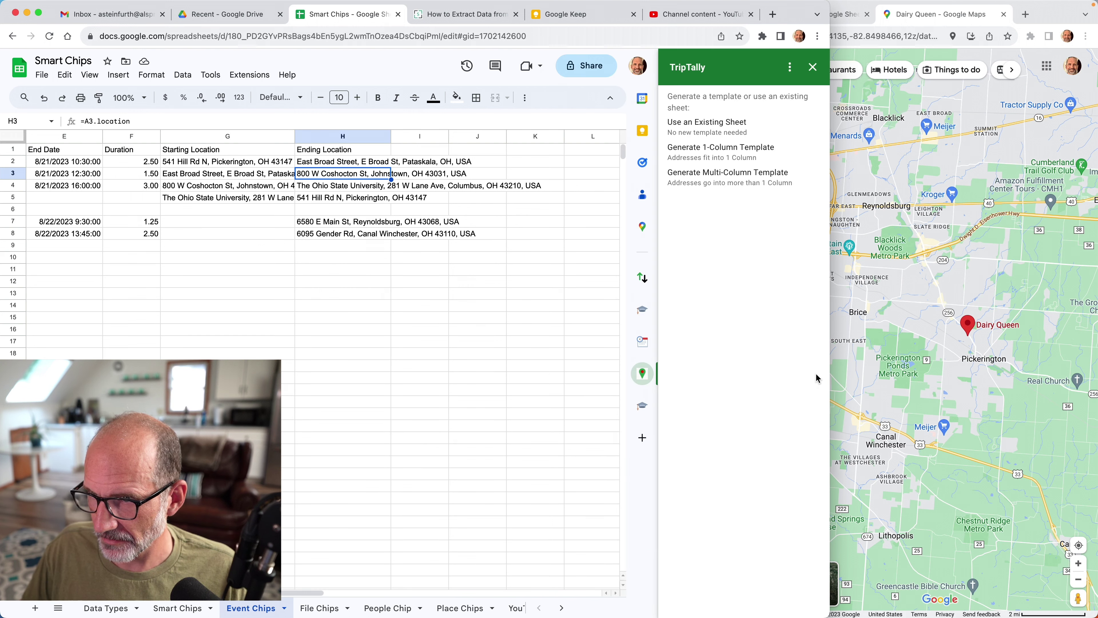
left_click(702, 131)
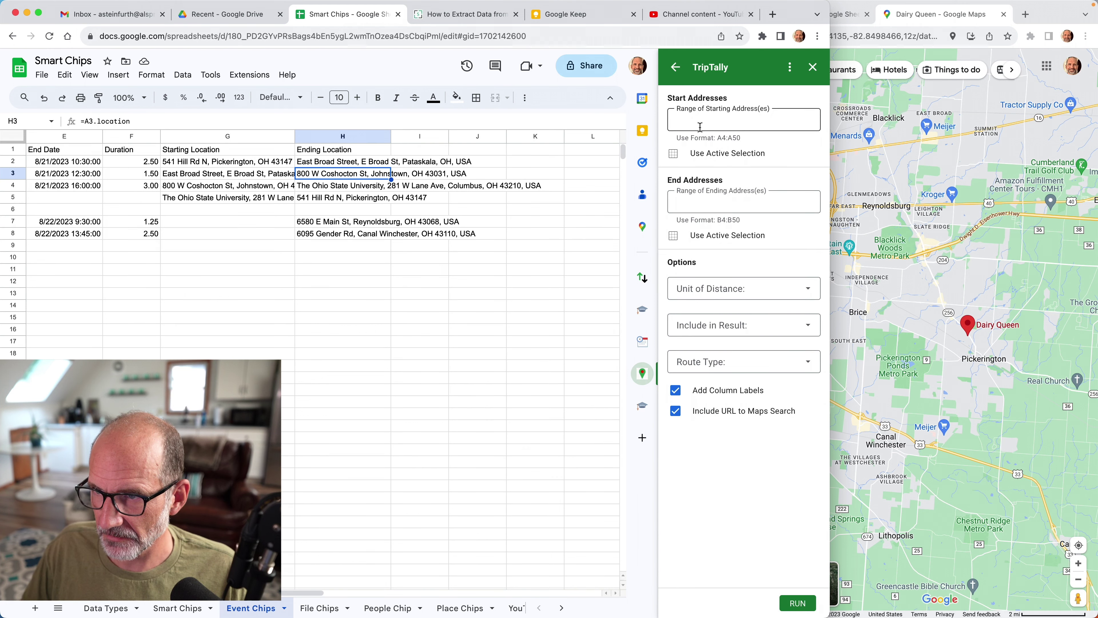
left_click(694, 119)
left_click_drag(227, 164, 227, 204)
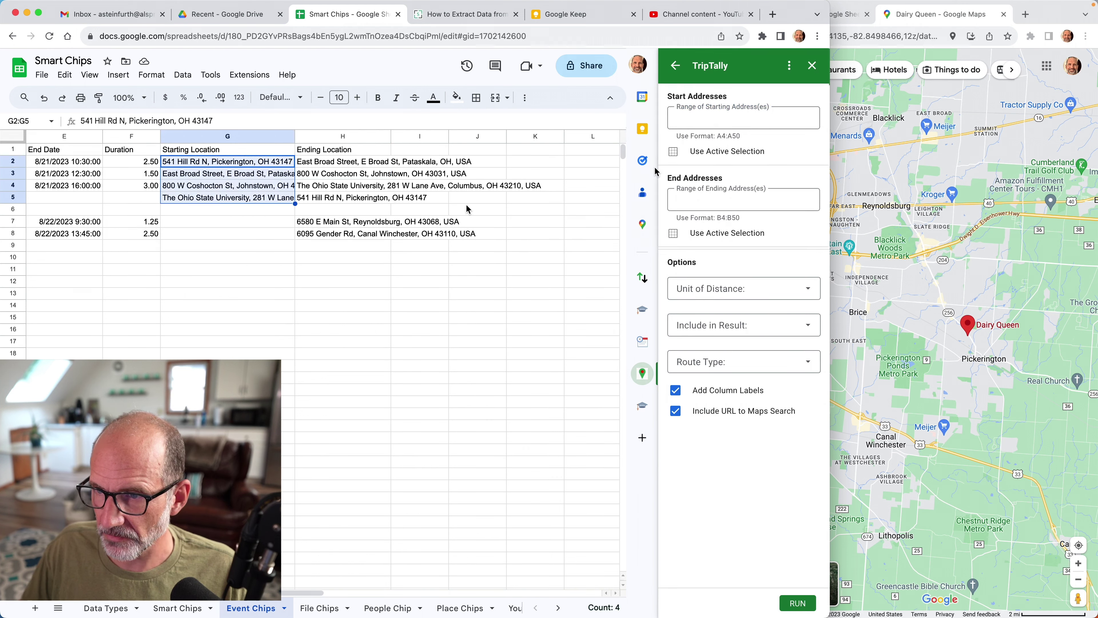
left_click(727, 151)
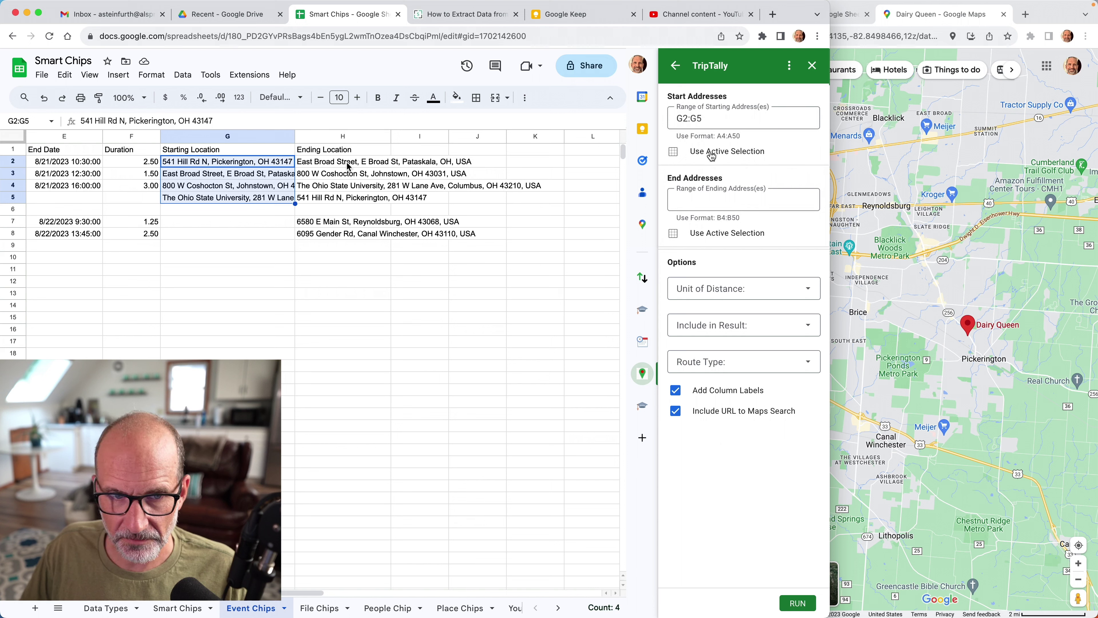
Set end addresses to H2:H5, include distance and time for driving, and run it.
left_click_drag(347, 163, 352, 198)
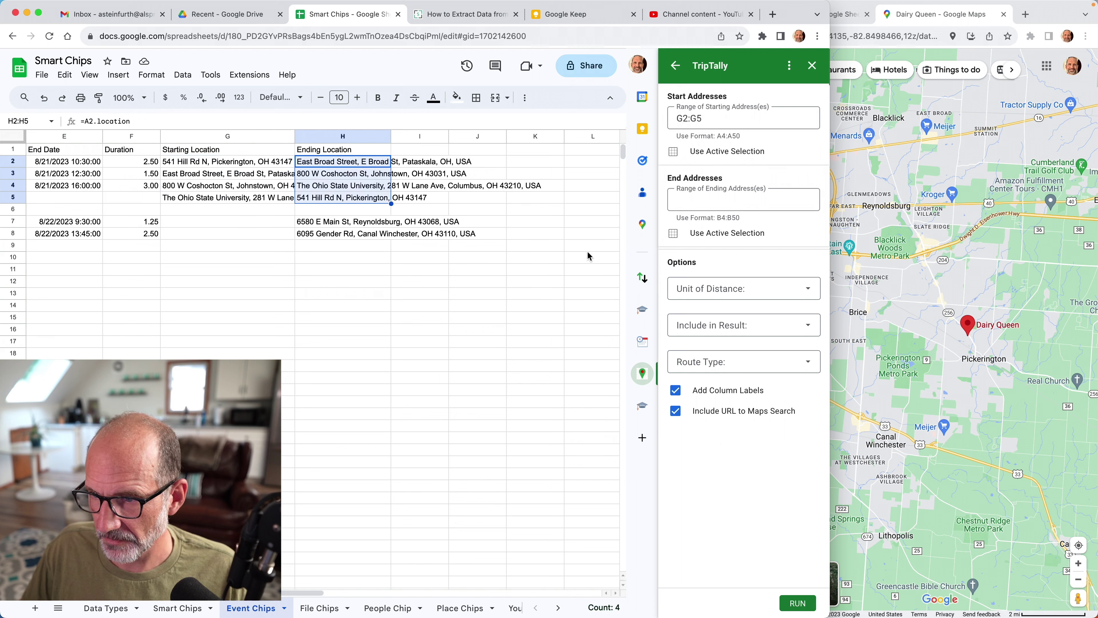
left_click(721, 234)
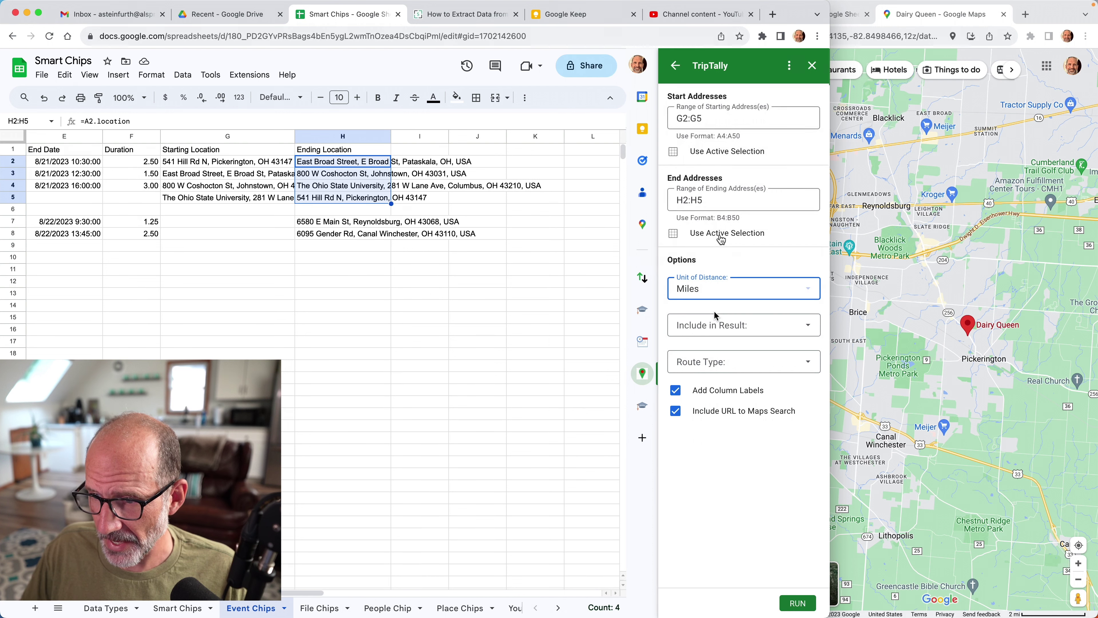
left_click(727, 328)
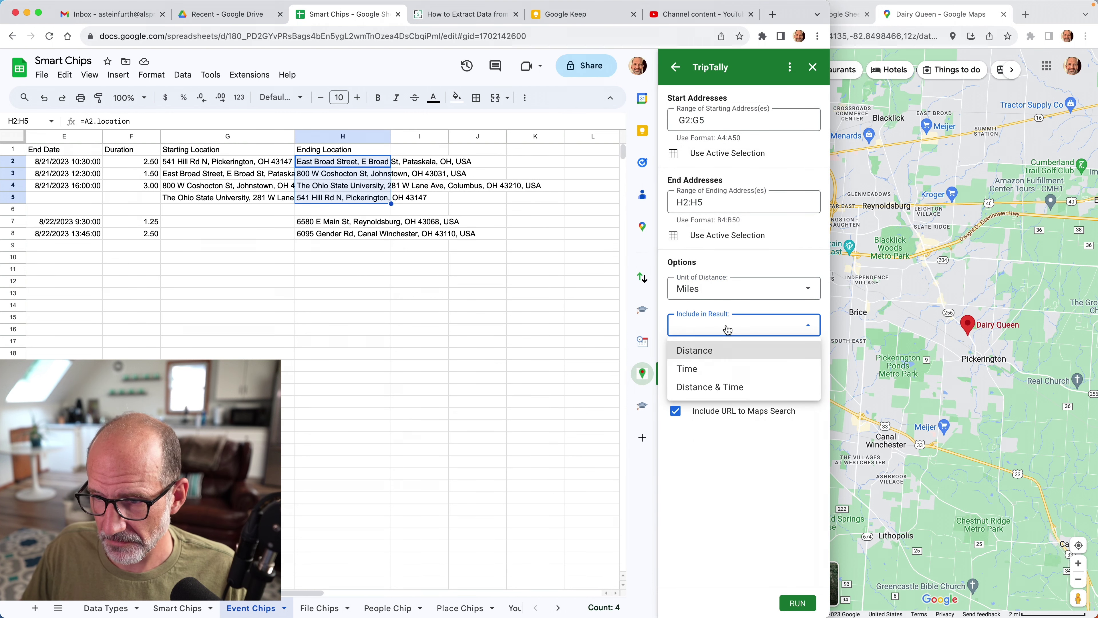
left_click(719, 386)
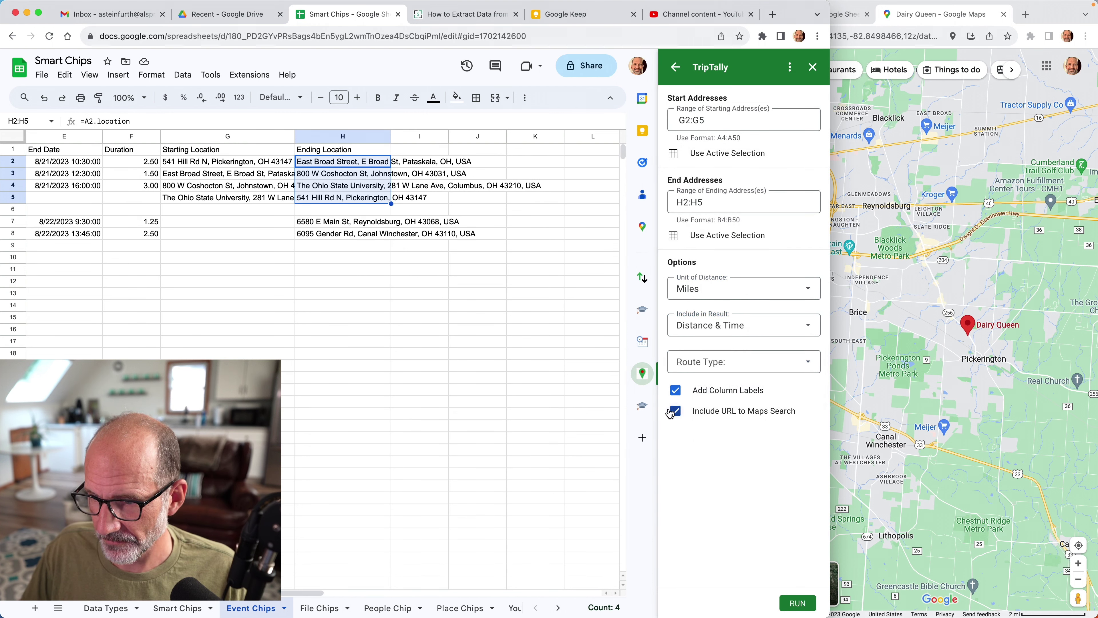
left_click(698, 366)
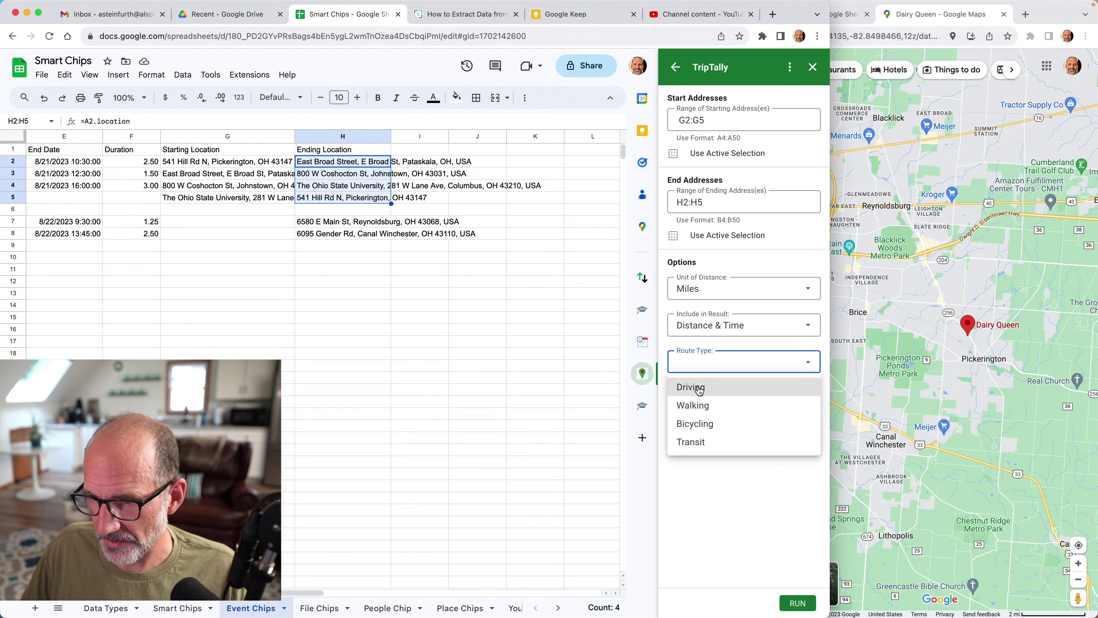
left_click(699, 388)
left_click(784, 604)
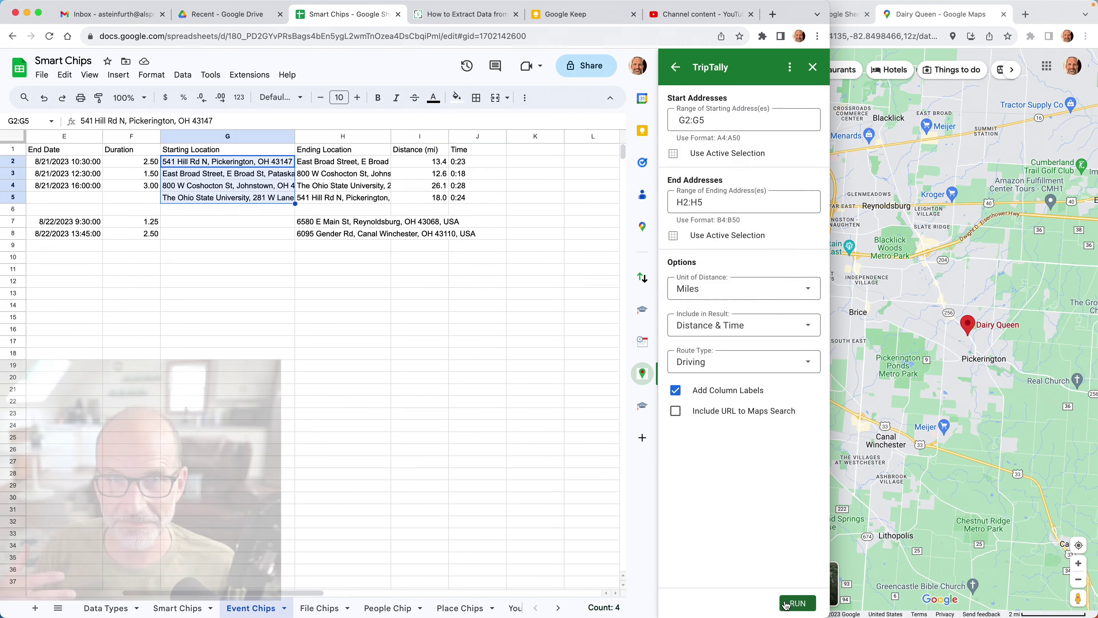
Check the calculated distances in I2–I3 and travel times in J2–J4.
left_click(417, 164)
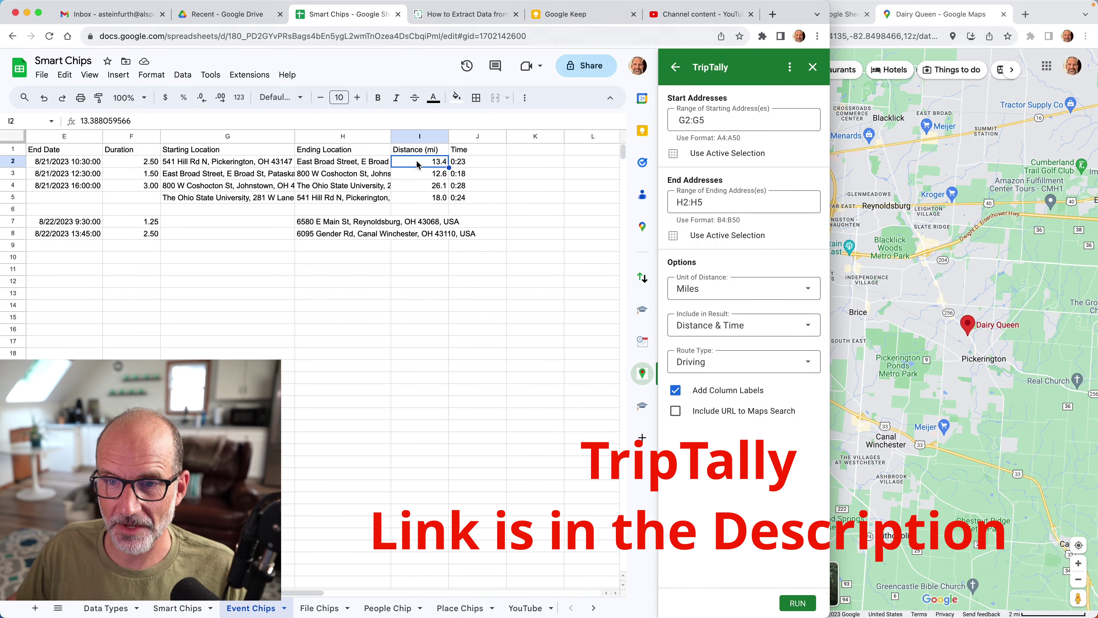
left_click(419, 173)
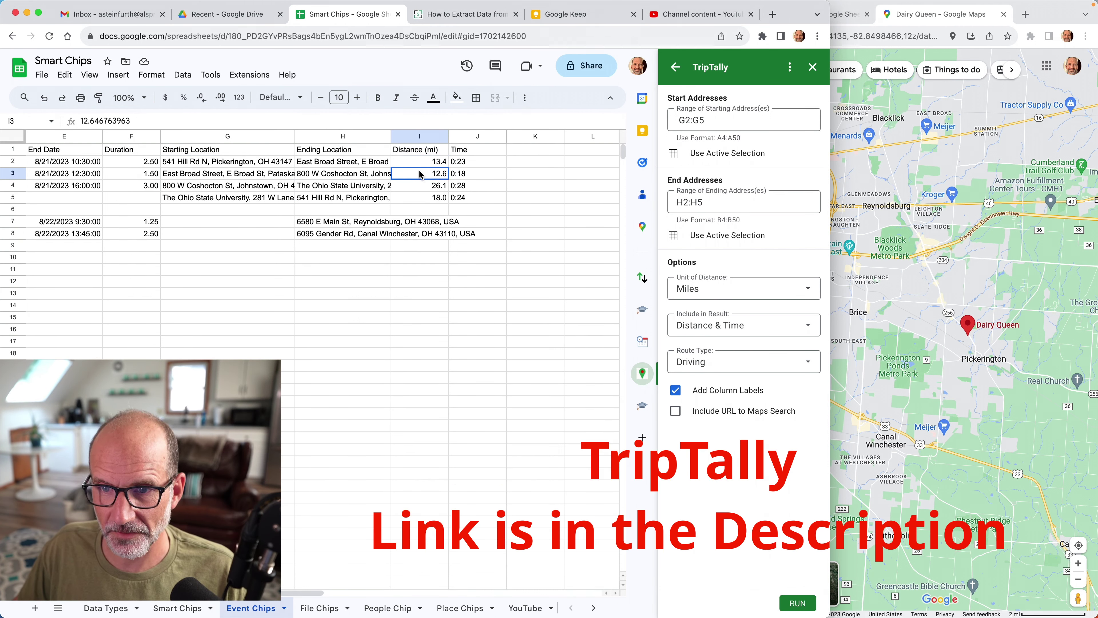
left_click(480, 163)
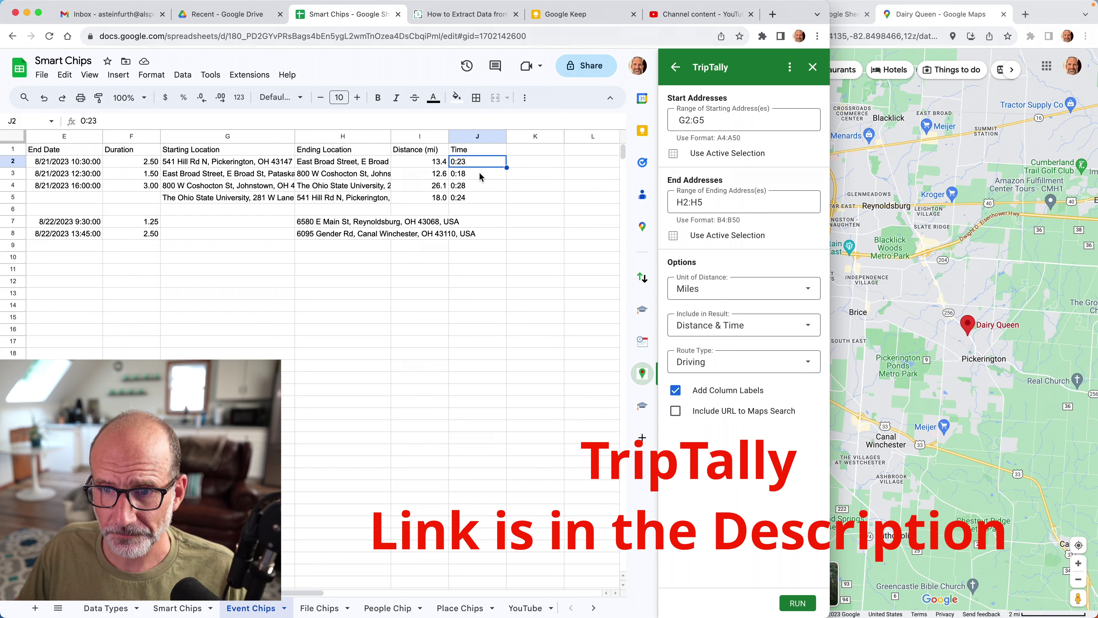
left_click(480, 175)
left_click(482, 187)
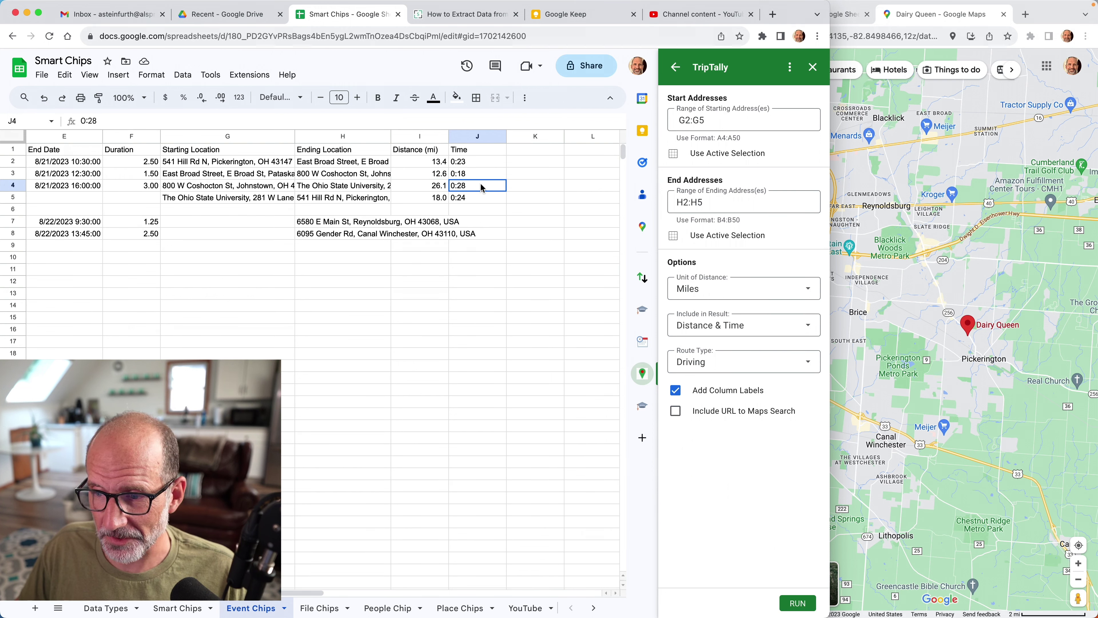
Rerun with Google Maps route links included, then open the K3 route in Maps and return.
left_click(535, 150)
left_click(675, 410)
left_click(797, 603)
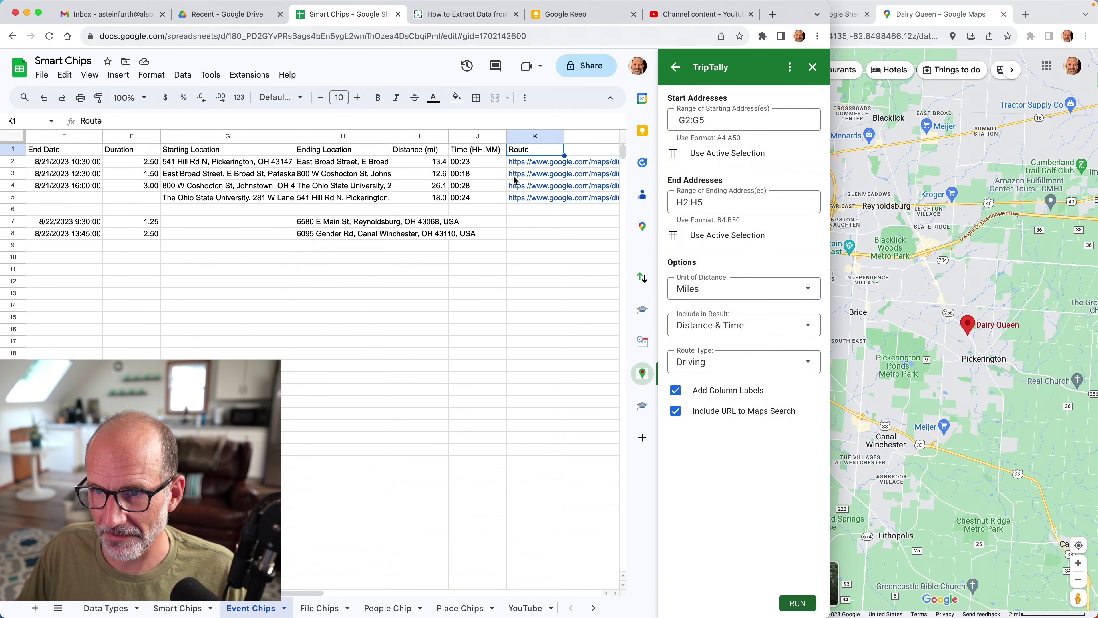
left_click(525, 175)
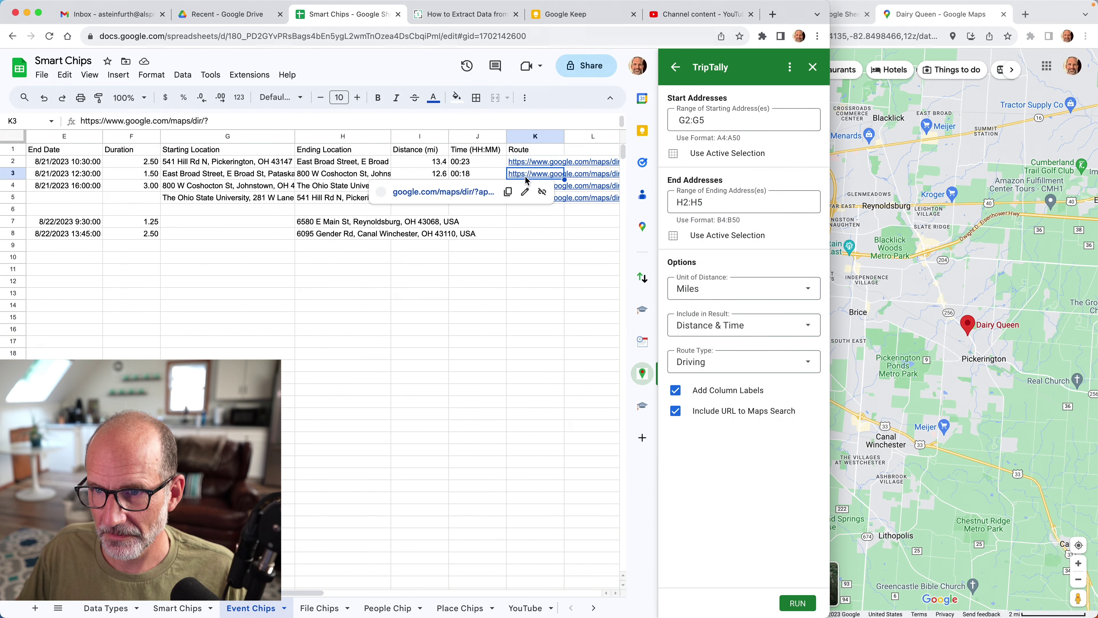
left_click(472, 191)
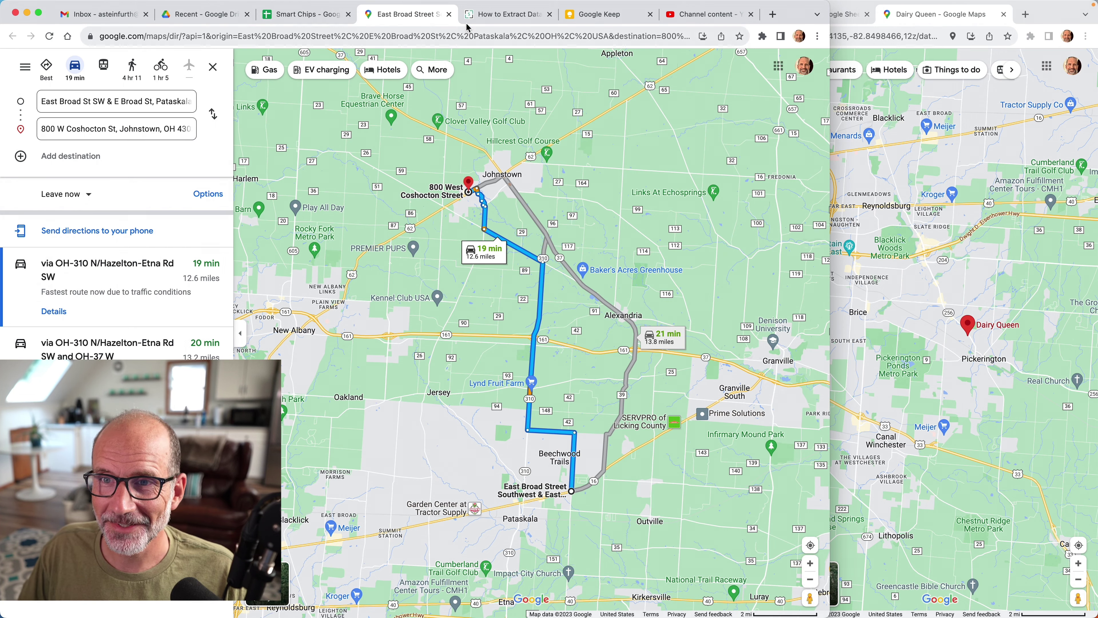
left_click(314, 17)
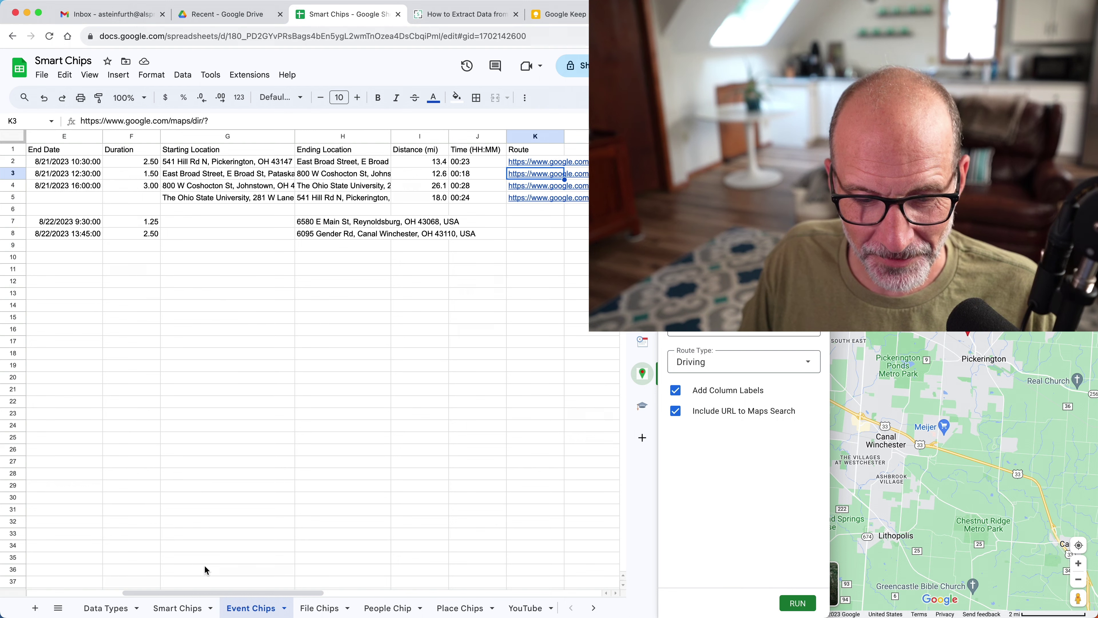
Look over the Google Drive entry on the Smart Chips sheet, then switch to the File Chips tab.
left_click(189, 605)
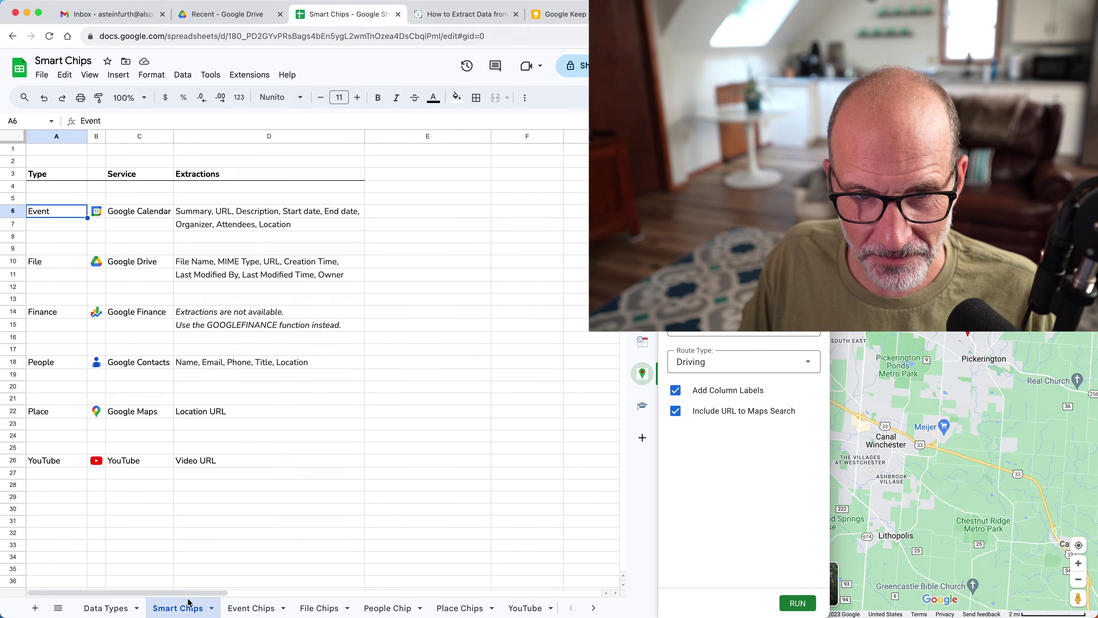
left_click(142, 263)
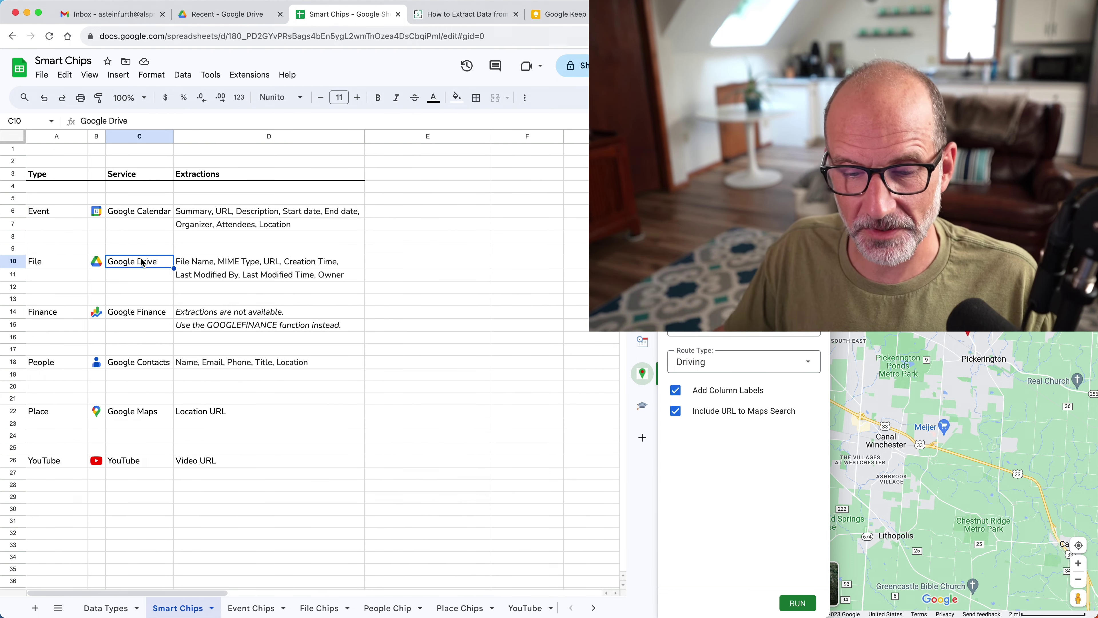
left_click(153, 278)
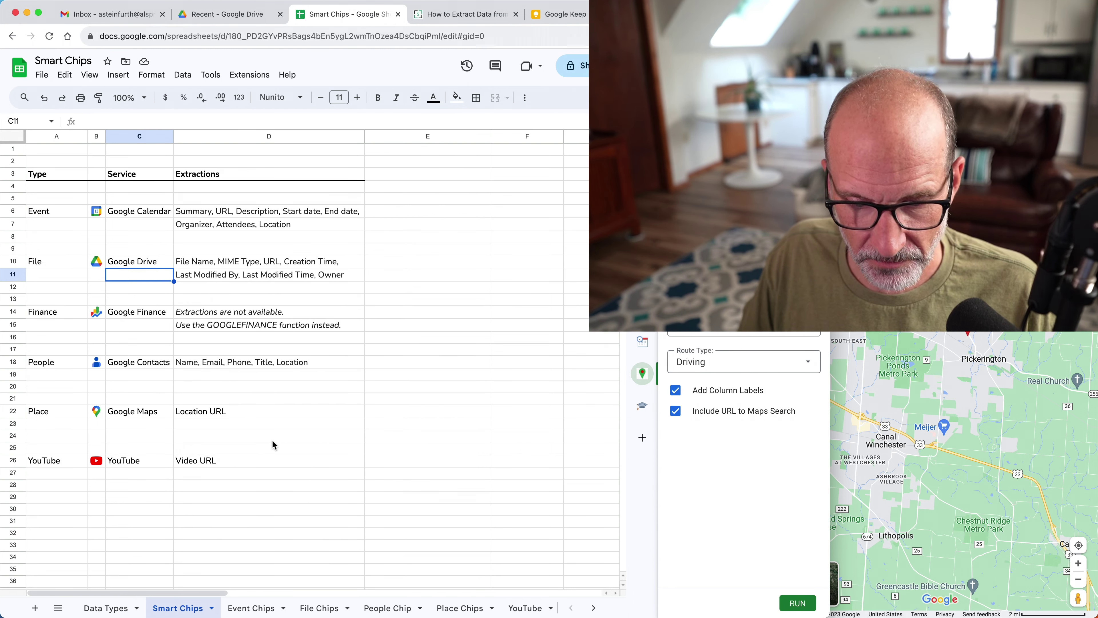
left_click(320, 609)
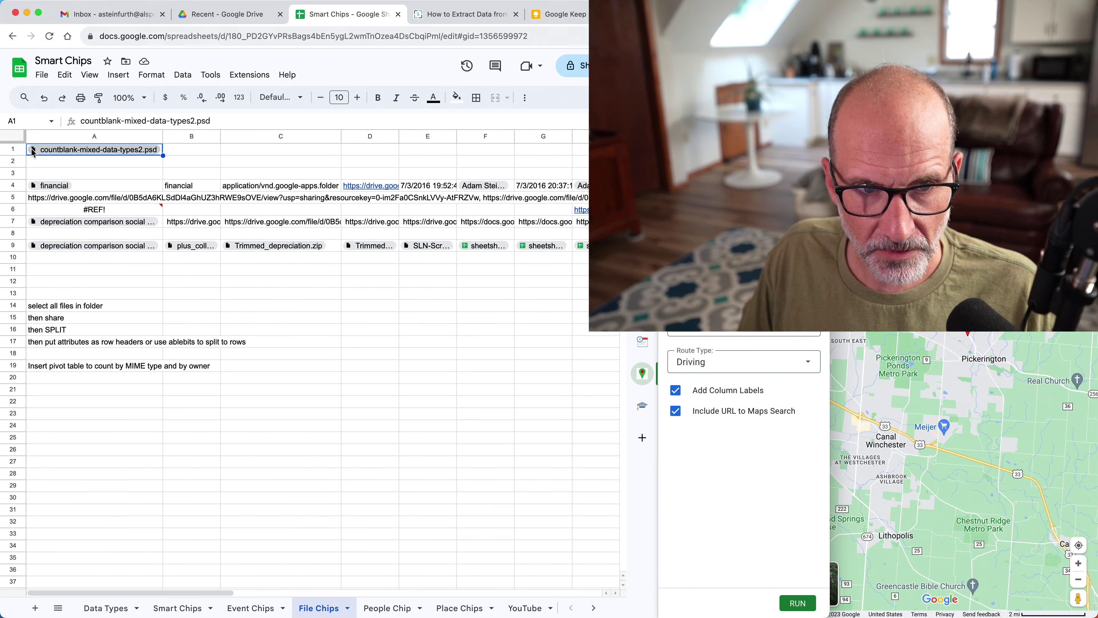
Delete the contents of rows 1–11, keep the notes in A13:A24, and select A1.
left_click_drag(13, 152, 58, 269)
key("Delete")
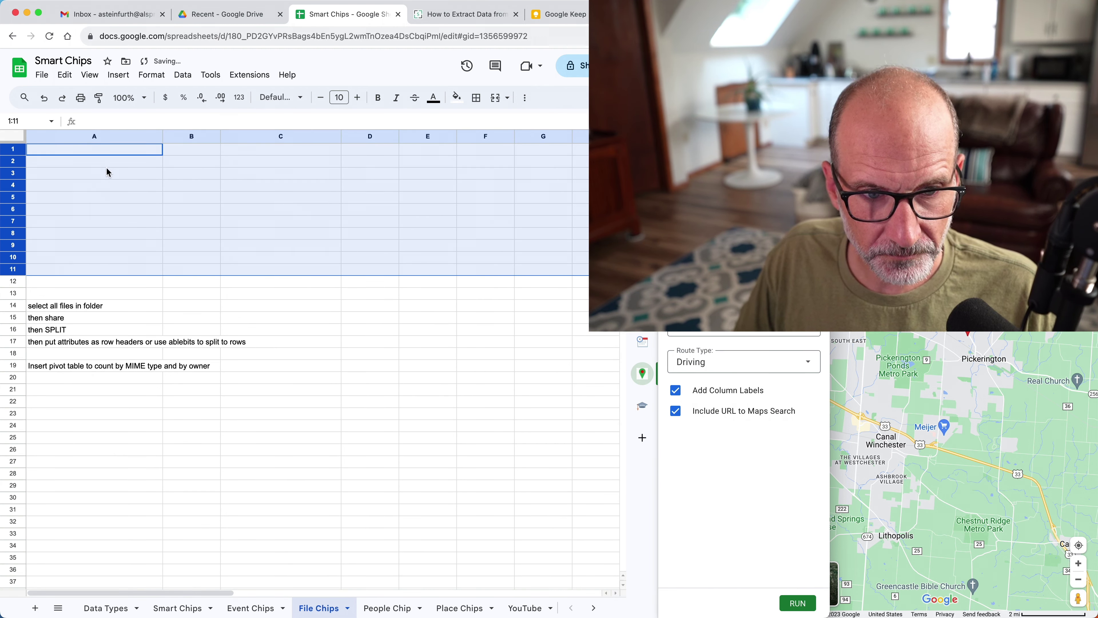
left_click_drag(88, 293, 109, 429)
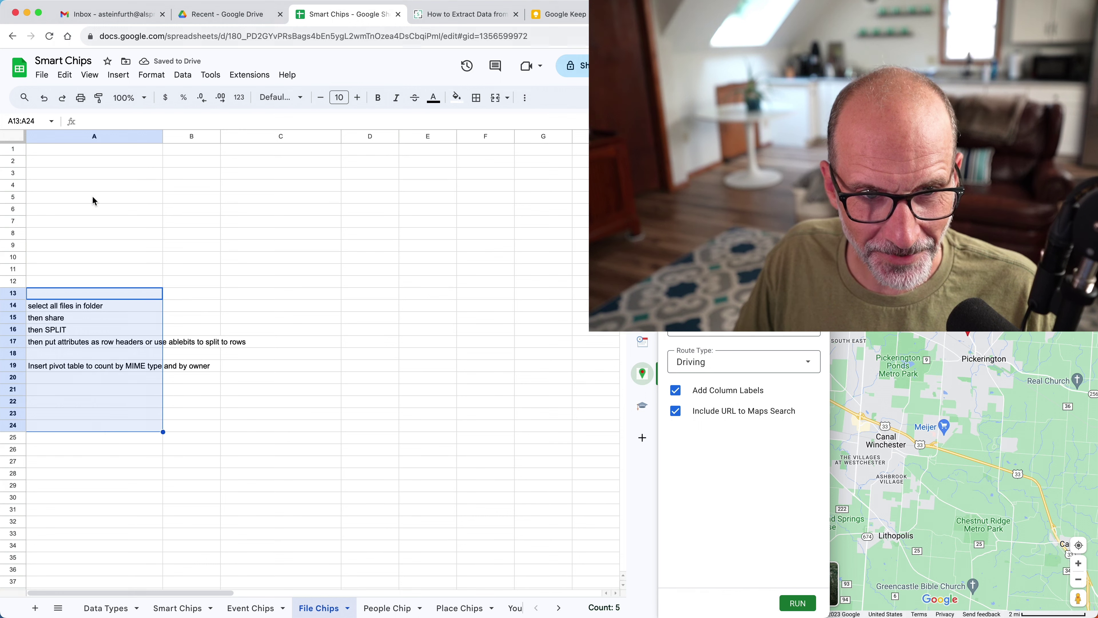
left_click(111, 155)
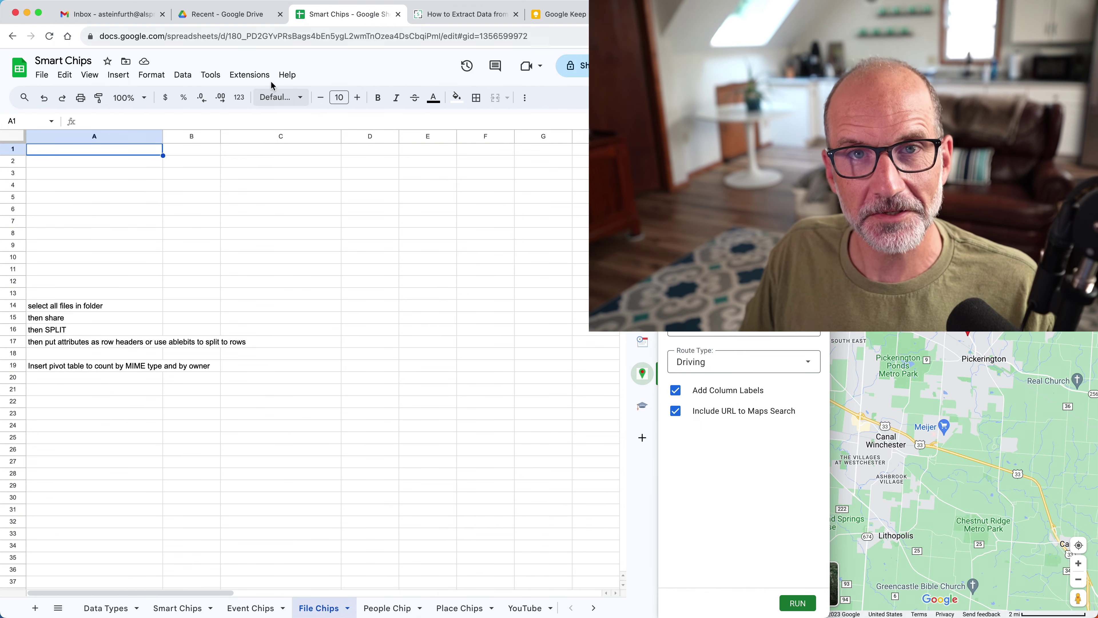
In Google Drive, open My Drive > Sheets Help > filter.
left_click(247, 16)
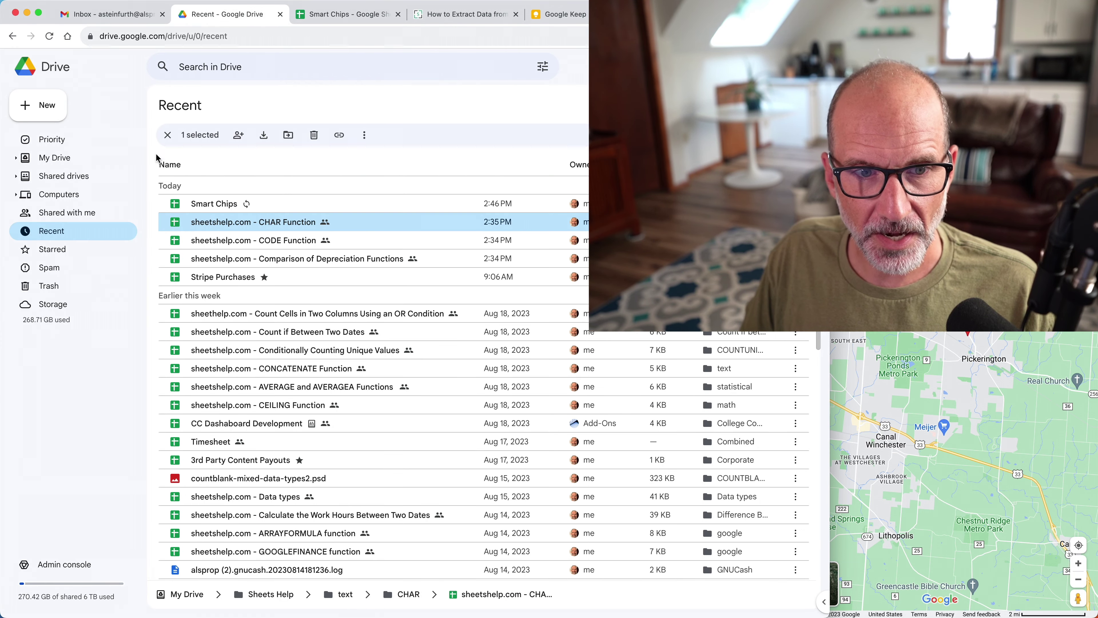
left_click(64, 157)
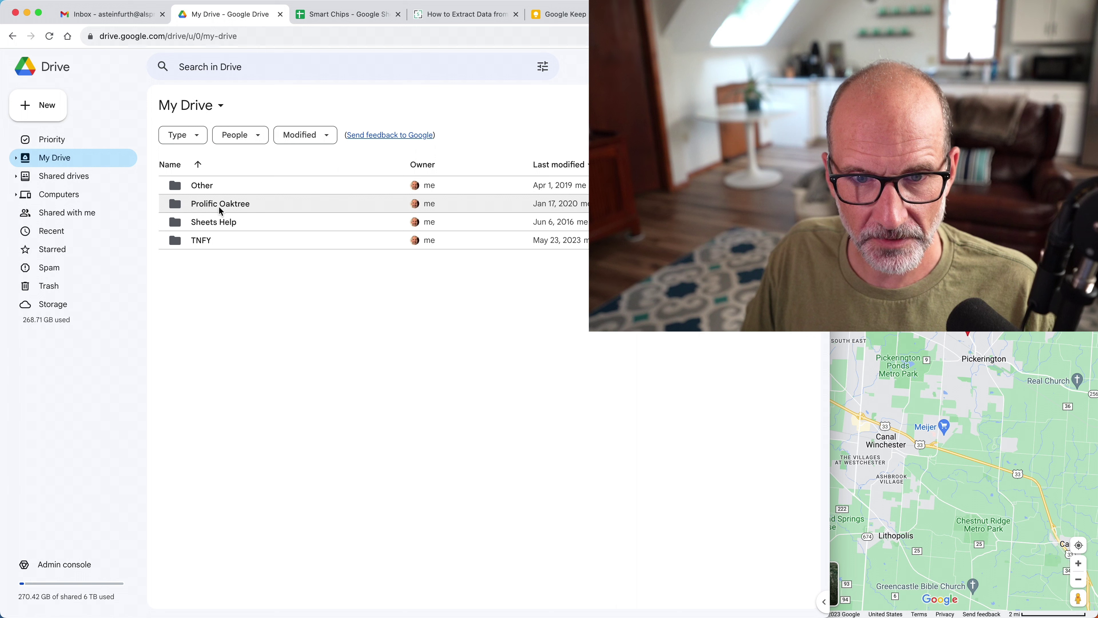
left_click(218, 229)
double_click(217, 228)
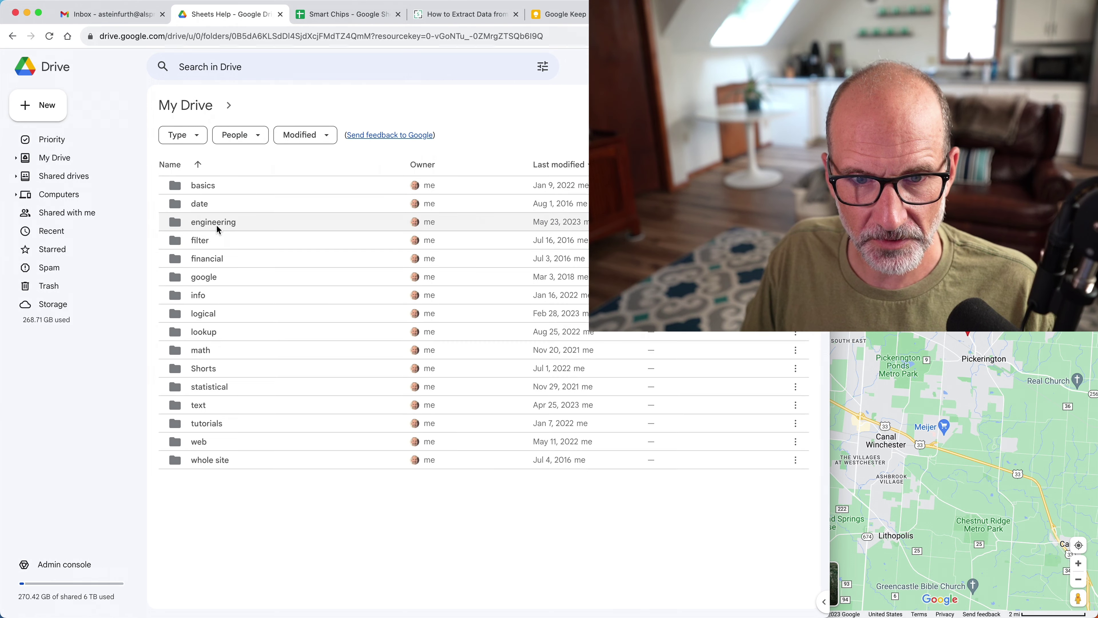
double_click(218, 256)
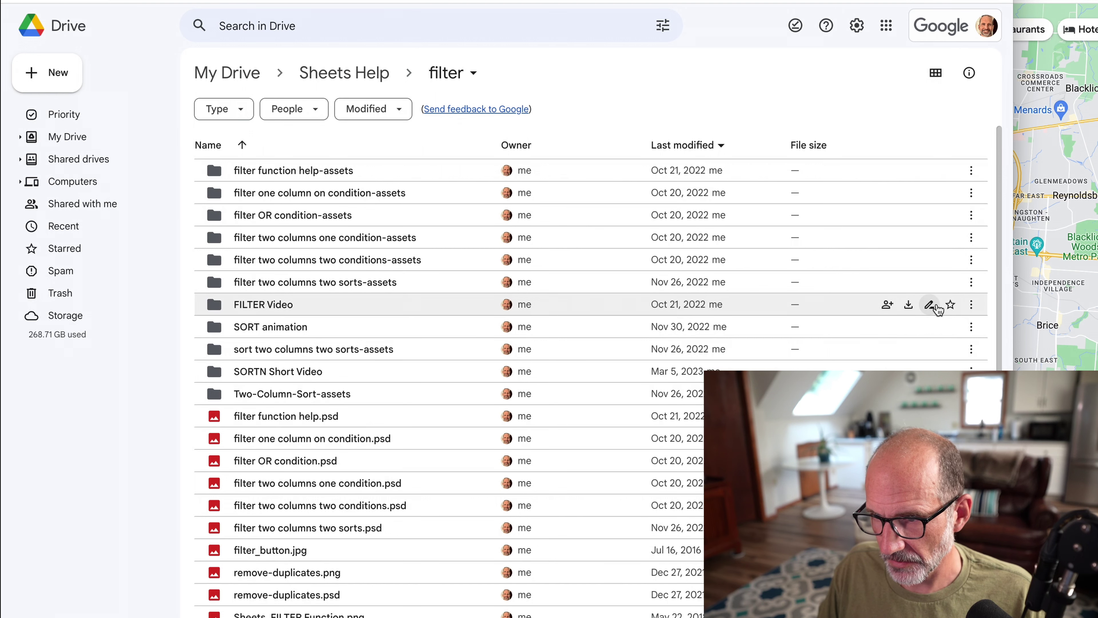
Copy the FILTER Video folder's sharing link and return to the spreadsheet.
left_click(885, 308)
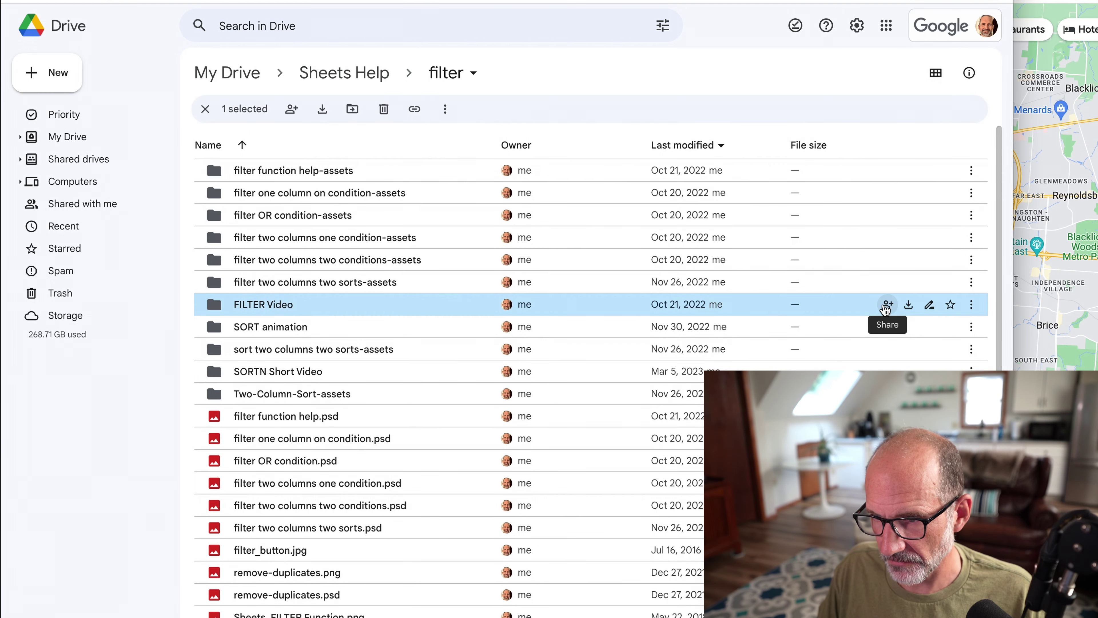
left_click(886, 306)
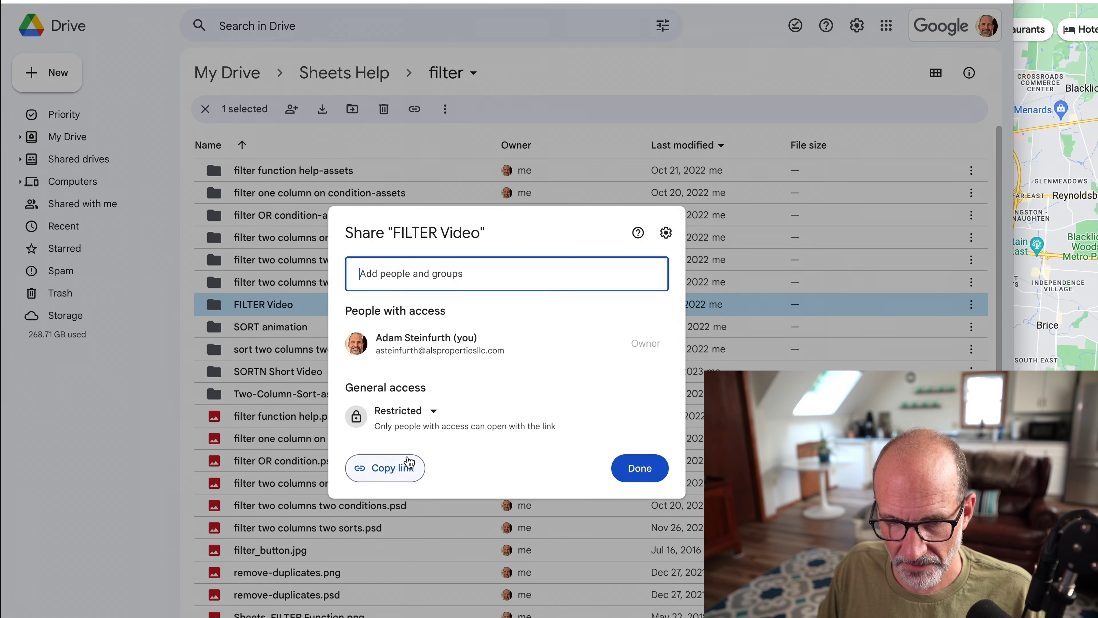
left_click(406, 468)
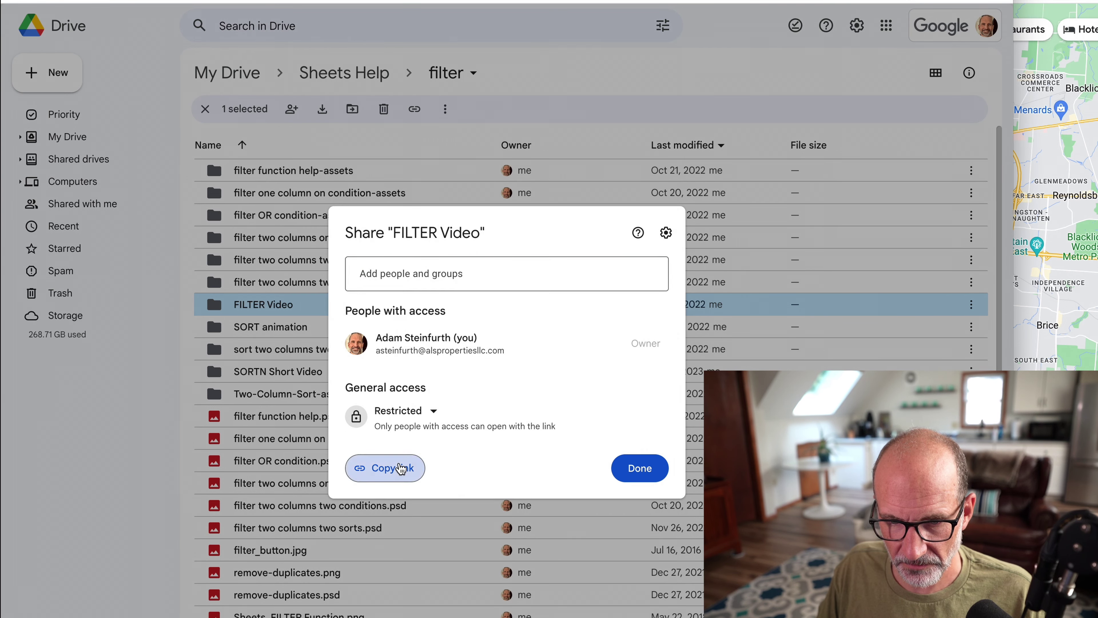
left_click(640, 468)
left_click(364, 1)
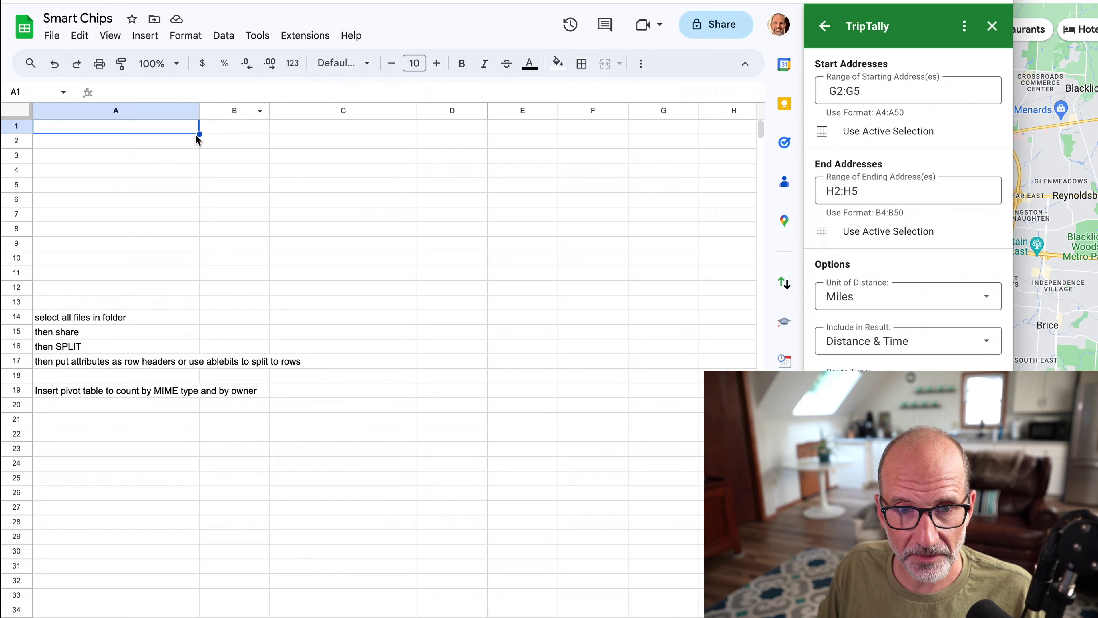
Paste the folder link into A1 as a FILTER Video chip and close the TripTally sidebar.
key("ctrl+v")
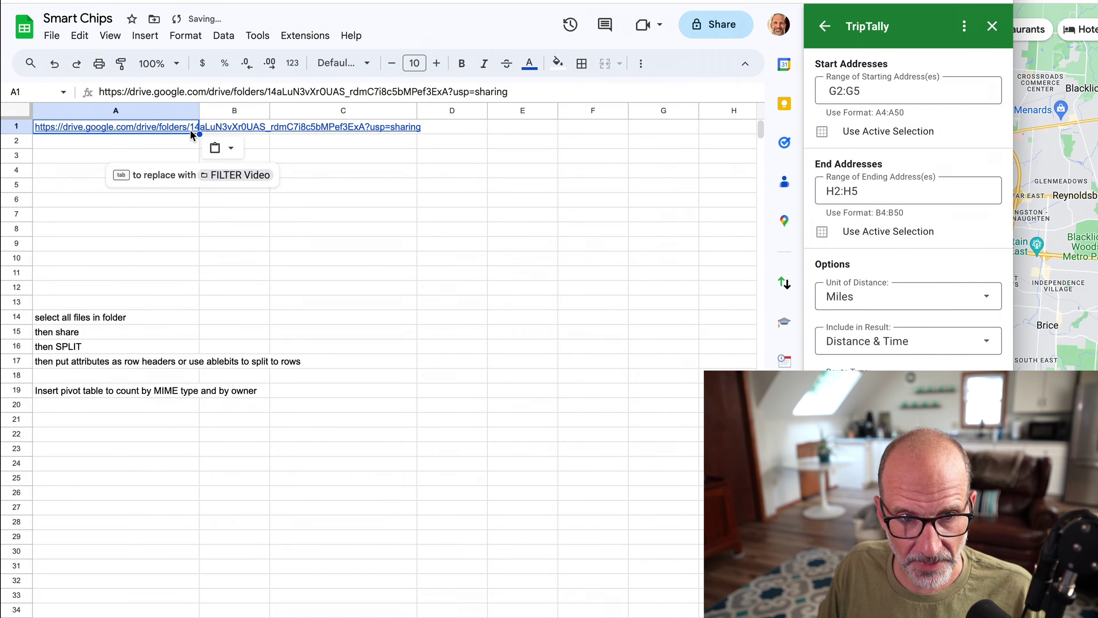
mouse_move(192, 135)
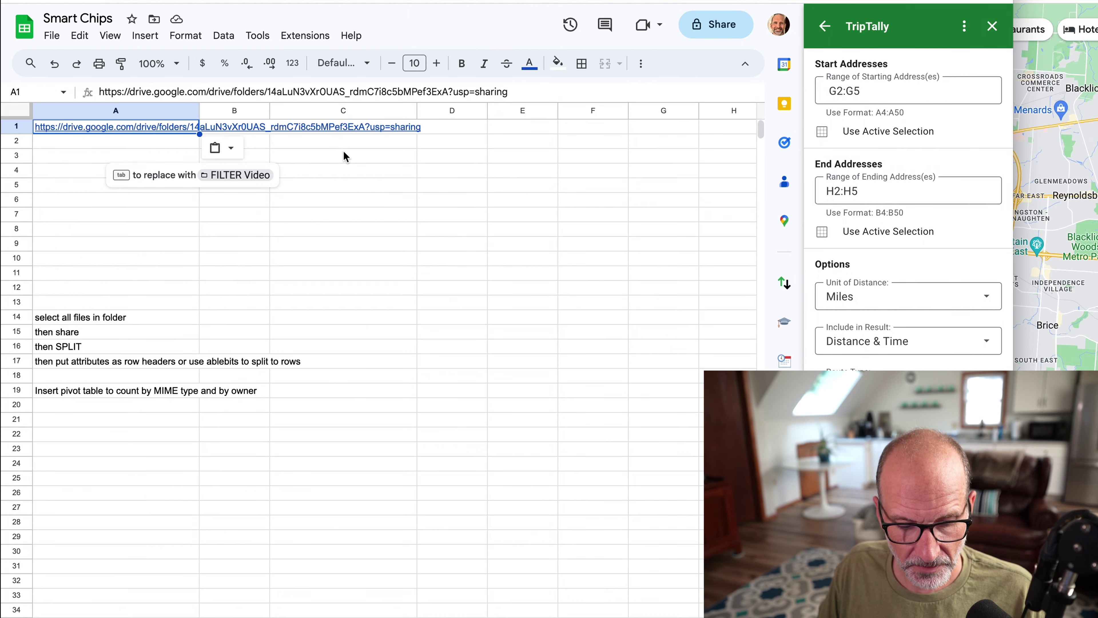
key("Tab")
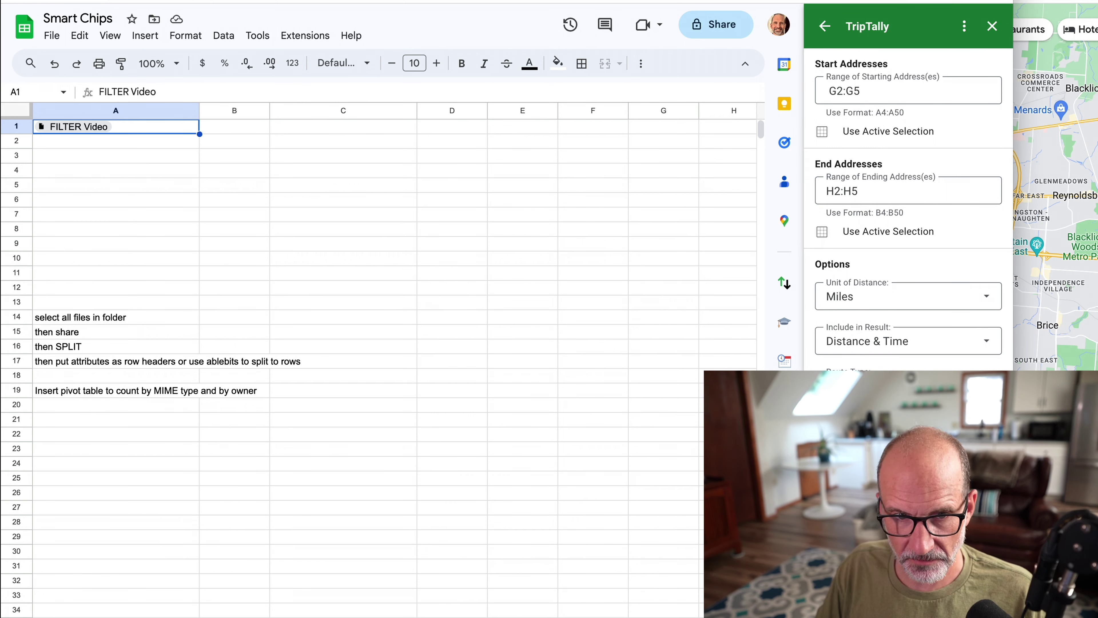
left_click(992, 27)
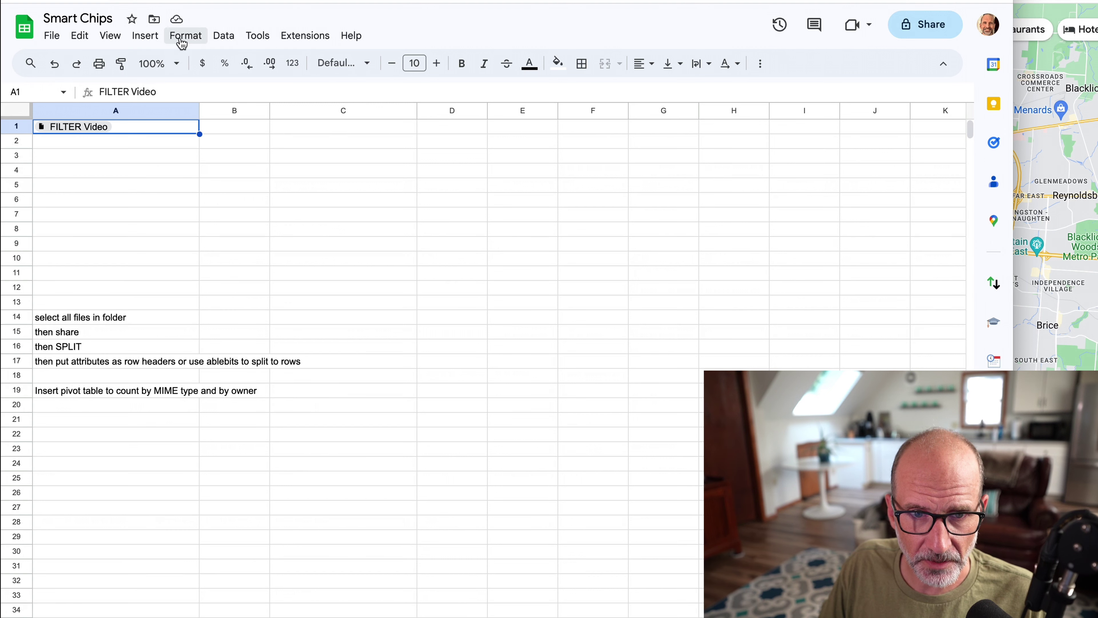
left_click(222, 35)
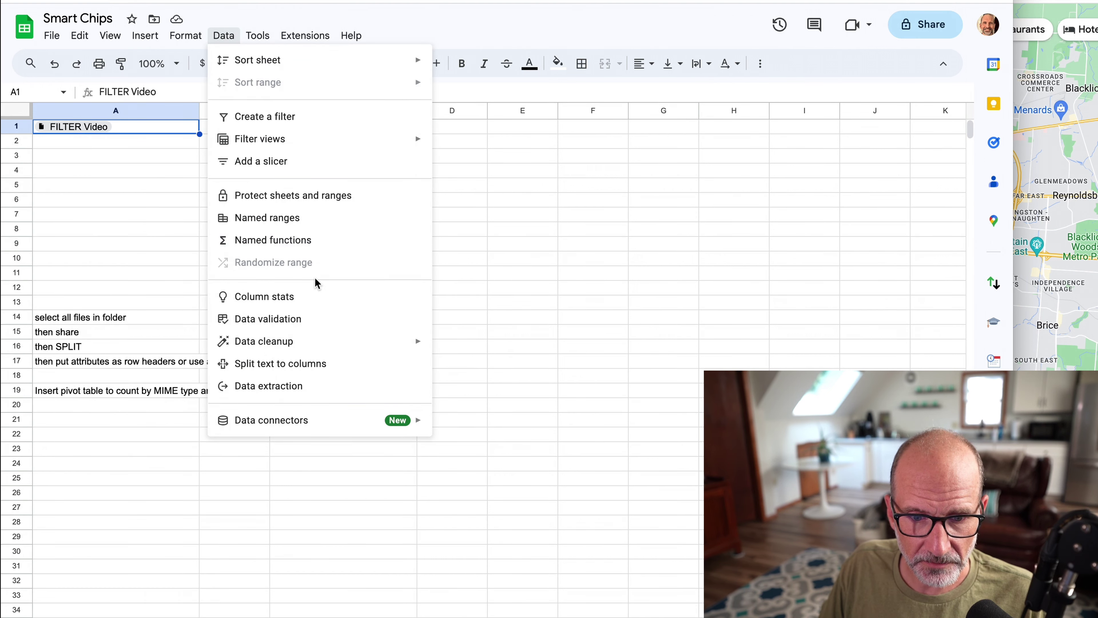
Tick all extraction fields: file name, MIME type, URL, created, last modified by, modified time, owner.
left_click(298, 383)
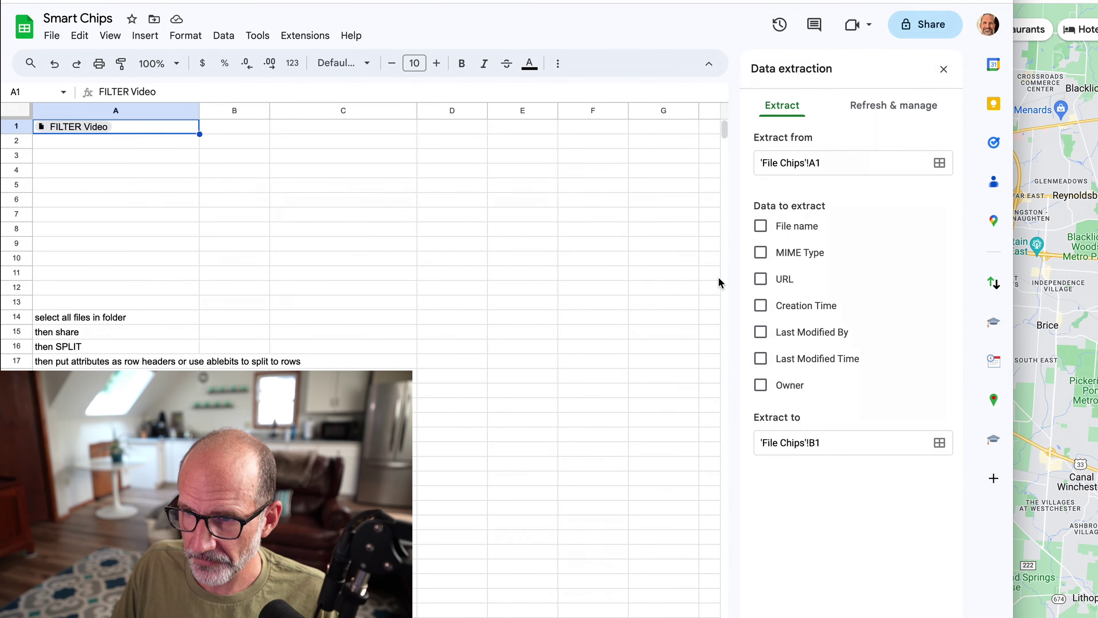
left_click(773, 231)
left_click(763, 256)
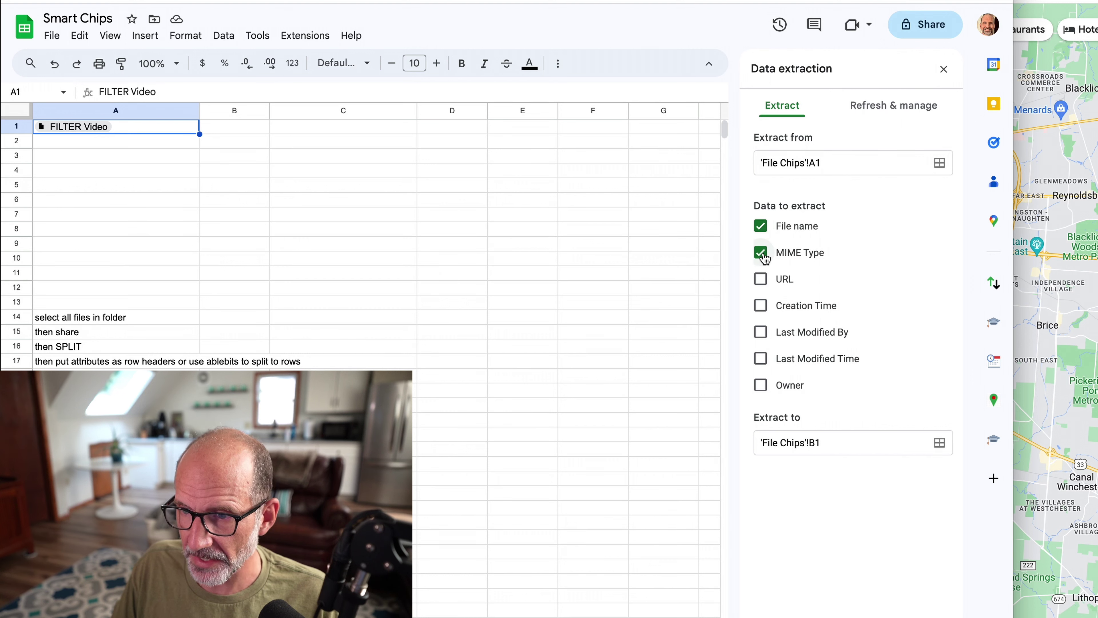
left_click(761, 279)
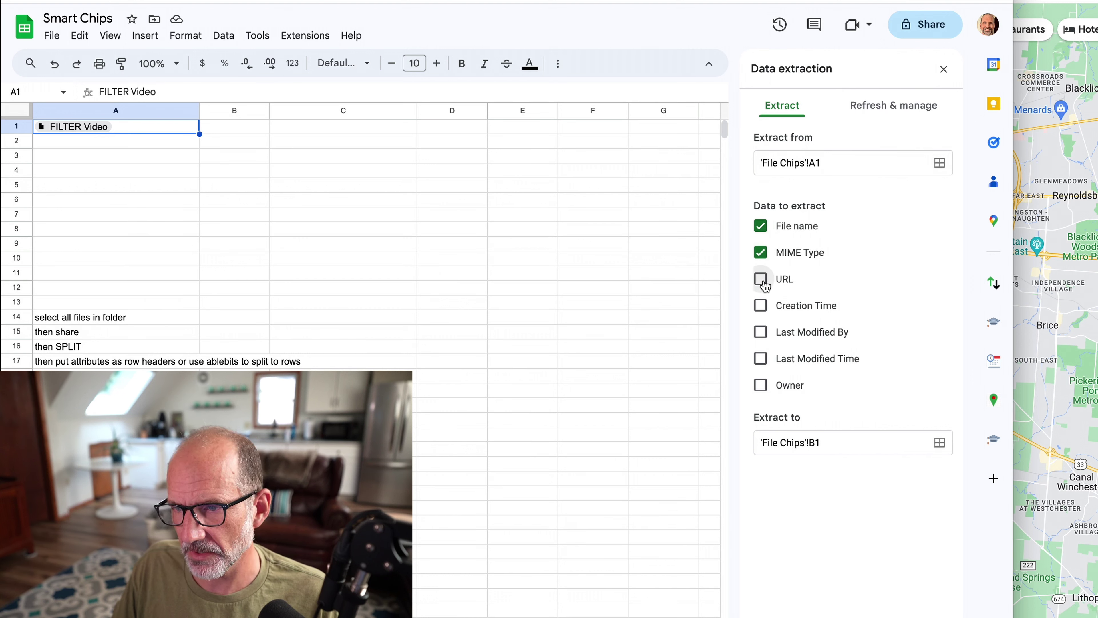
left_click(761, 309)
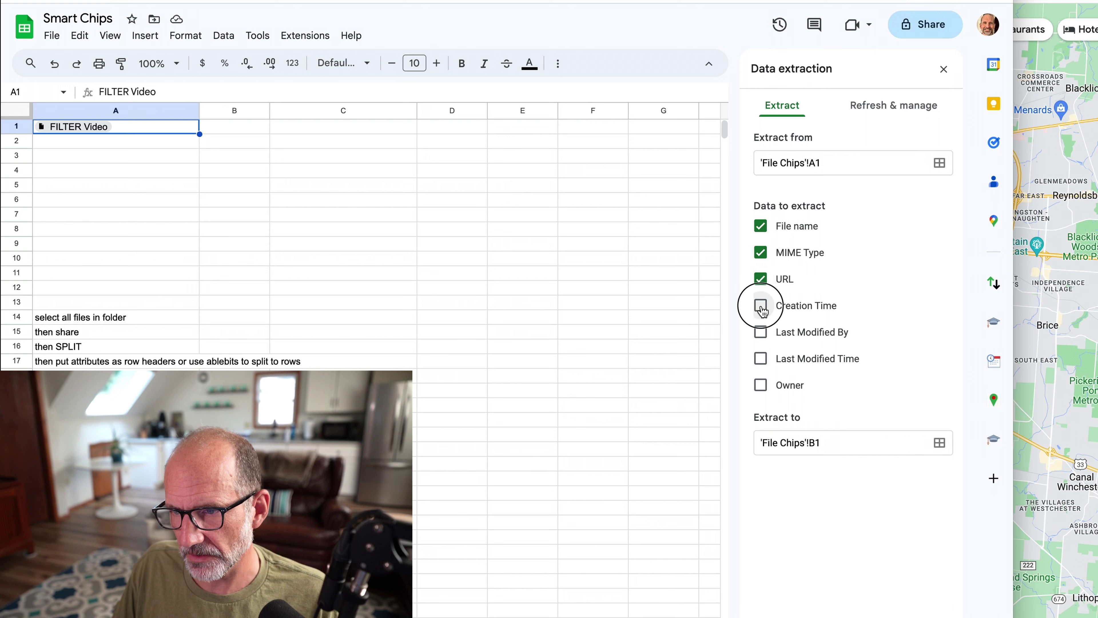
left_click(761, 336)
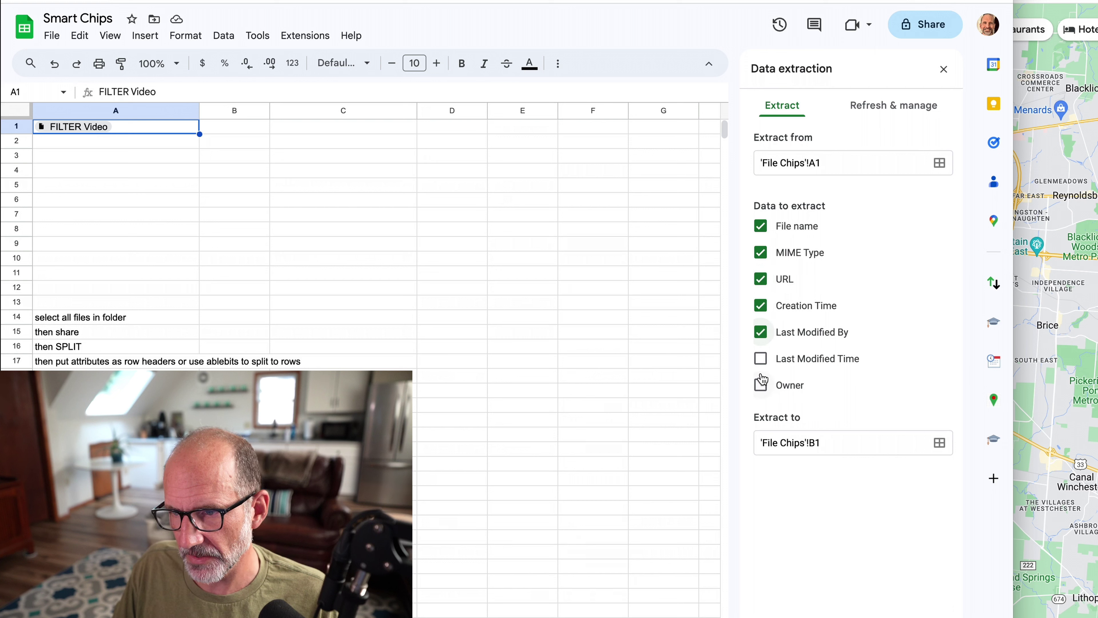
left_click(761, 360)
left_click(763, 388)
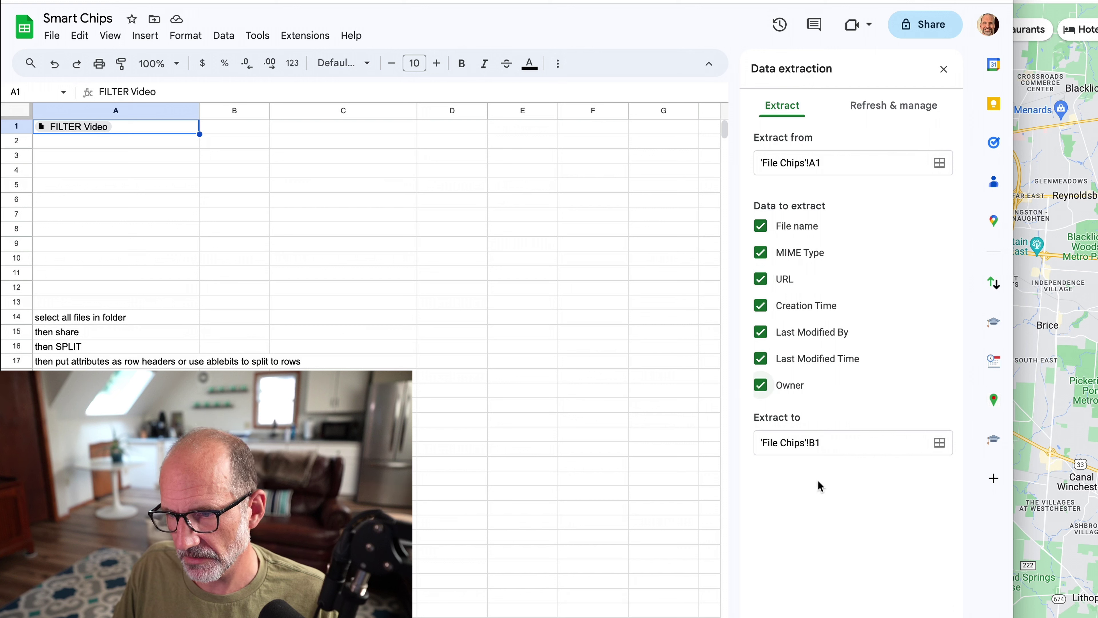
Extract and accept the details into B1–G1, then preview the last-modified-by chip in F1.
key("super+Return")
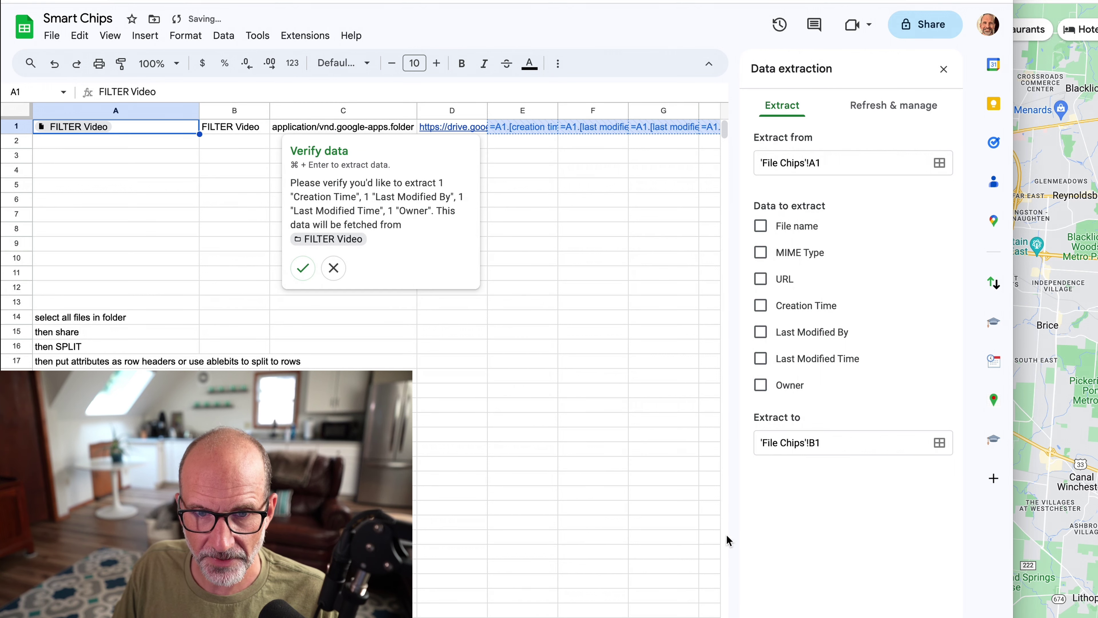
left_click(304, 276)
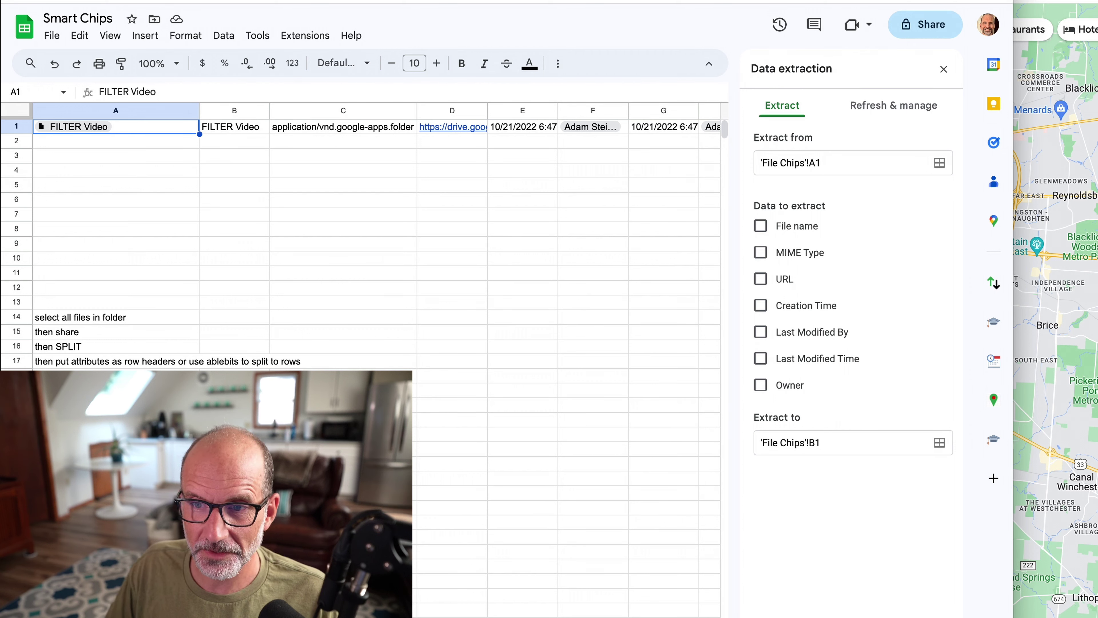
left_click(602, 129)
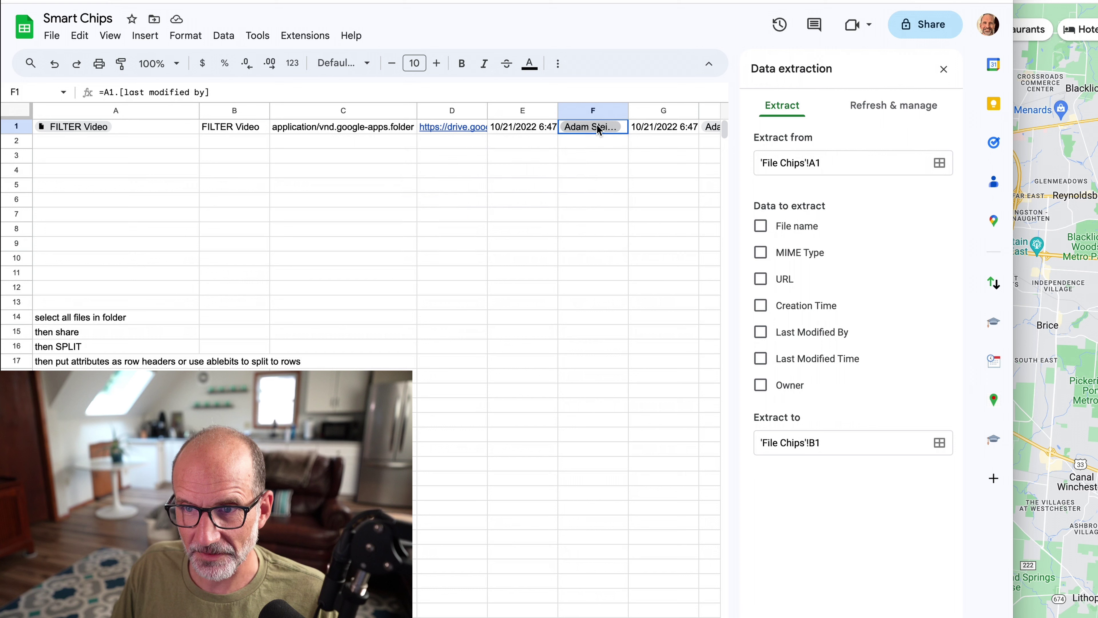
left_click(599, 129)
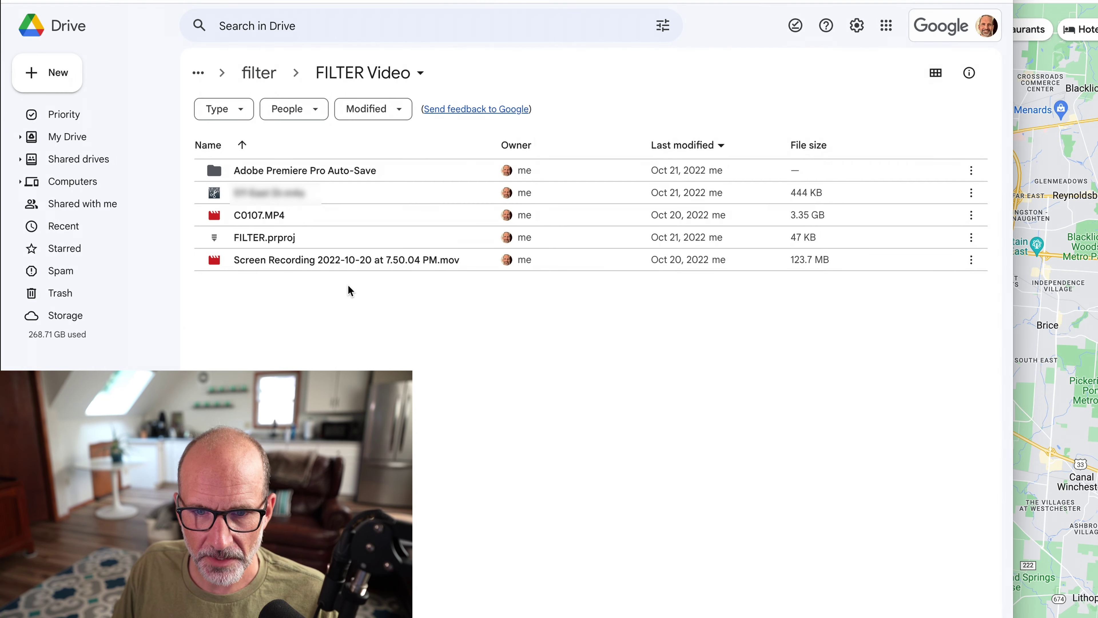
Select the four FILTER Video files, copy their share links, and return to the spreadsheet.
left_click(359, 260)
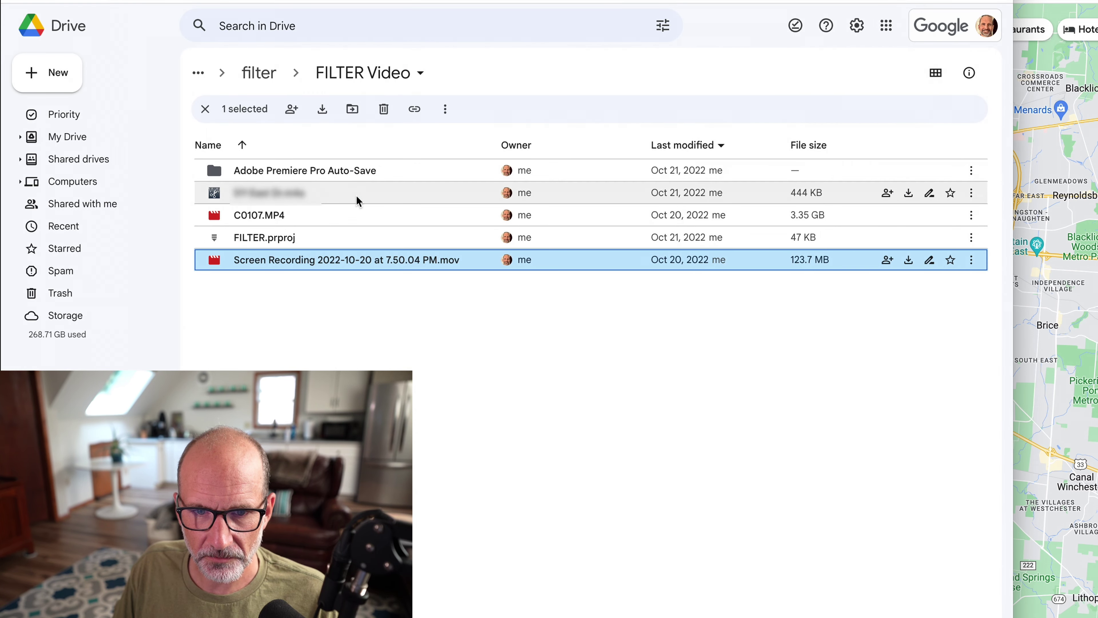
left_click(356, 196, "shift")
right_click(358, 199)
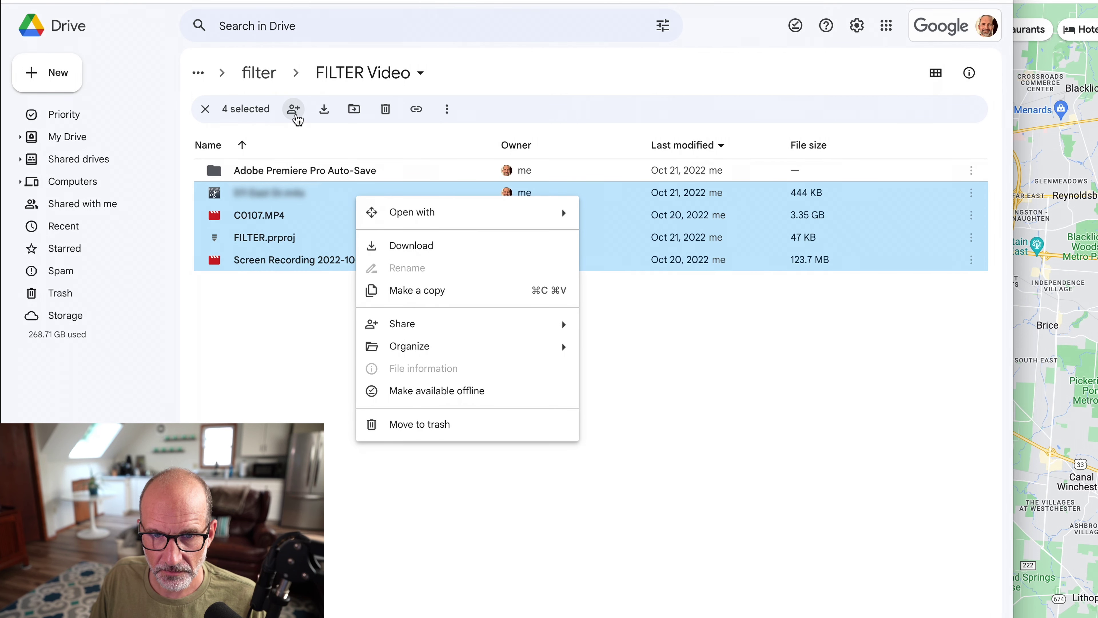
left_click(295, 110)
left_click(295, 113)
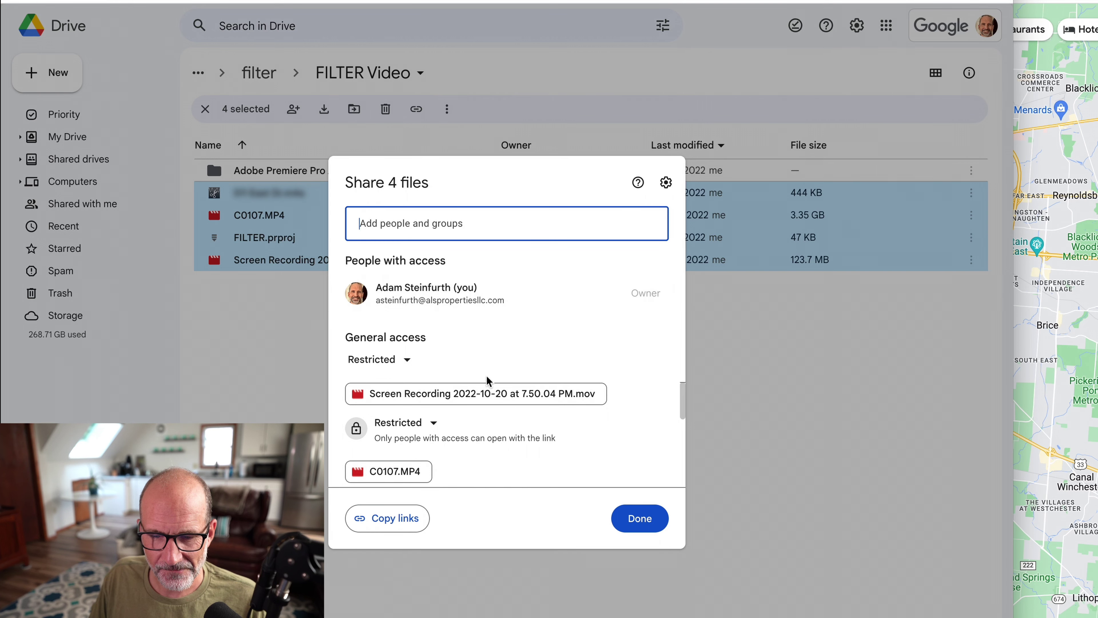
left_click(395, 523)
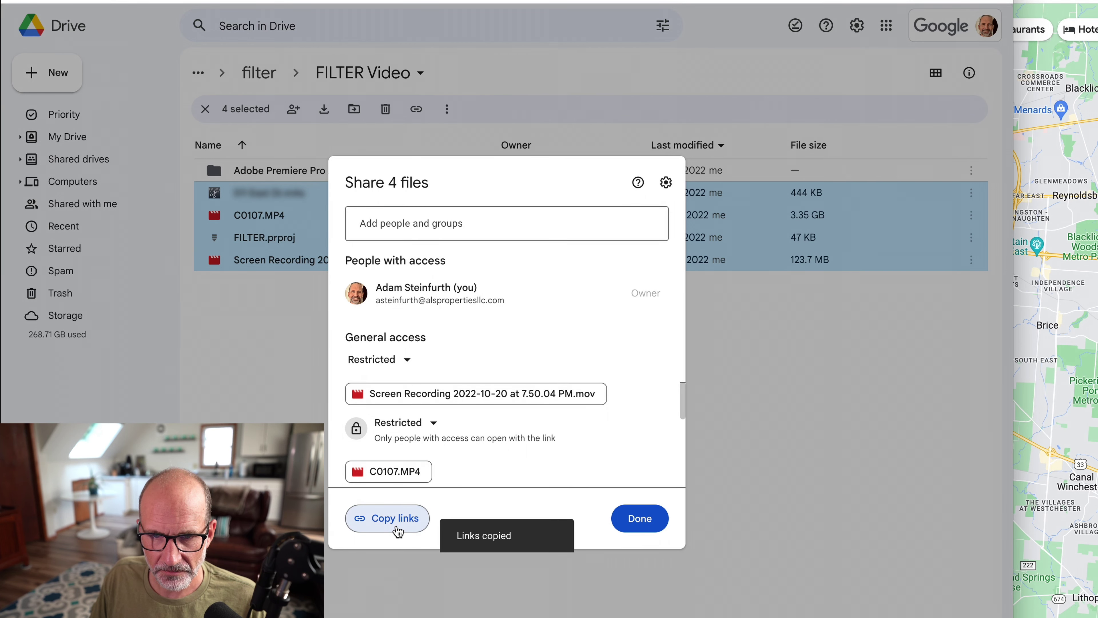
key("ctrl+Tab")
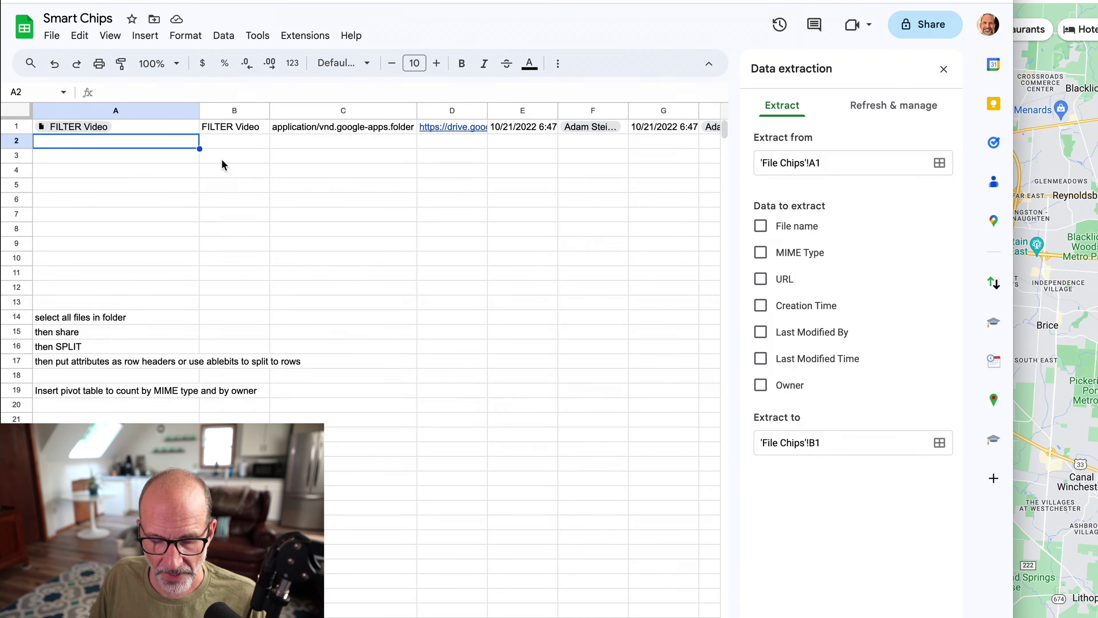
Paste the Drive links into A2 and split them across row 3 with =SPLIT(A2,", ").
key("ctrl+v")
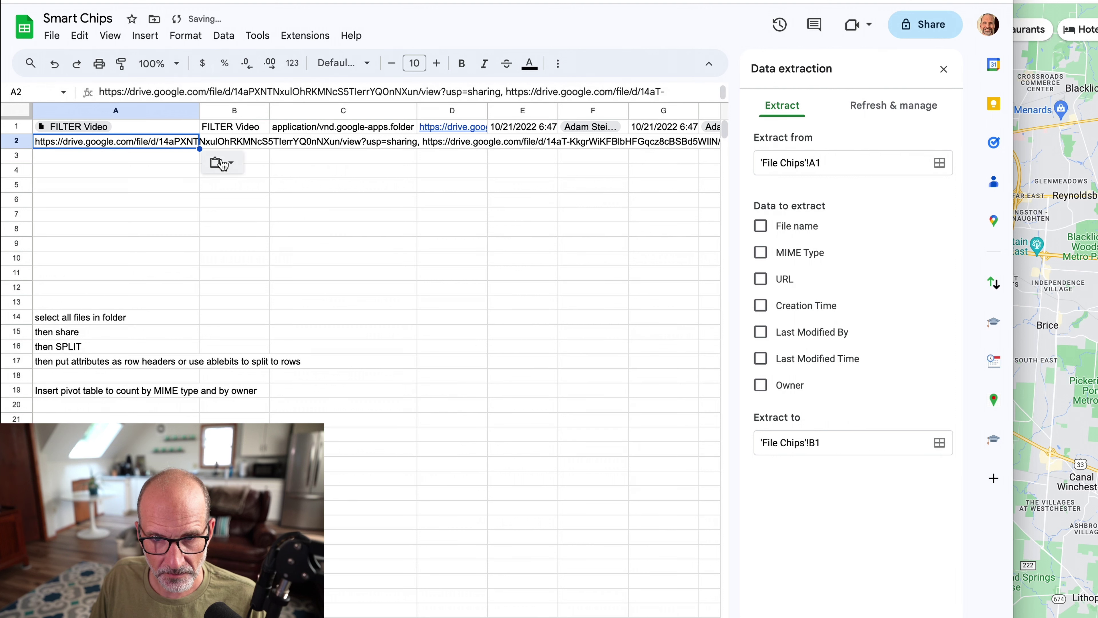
left_click(178, 157)
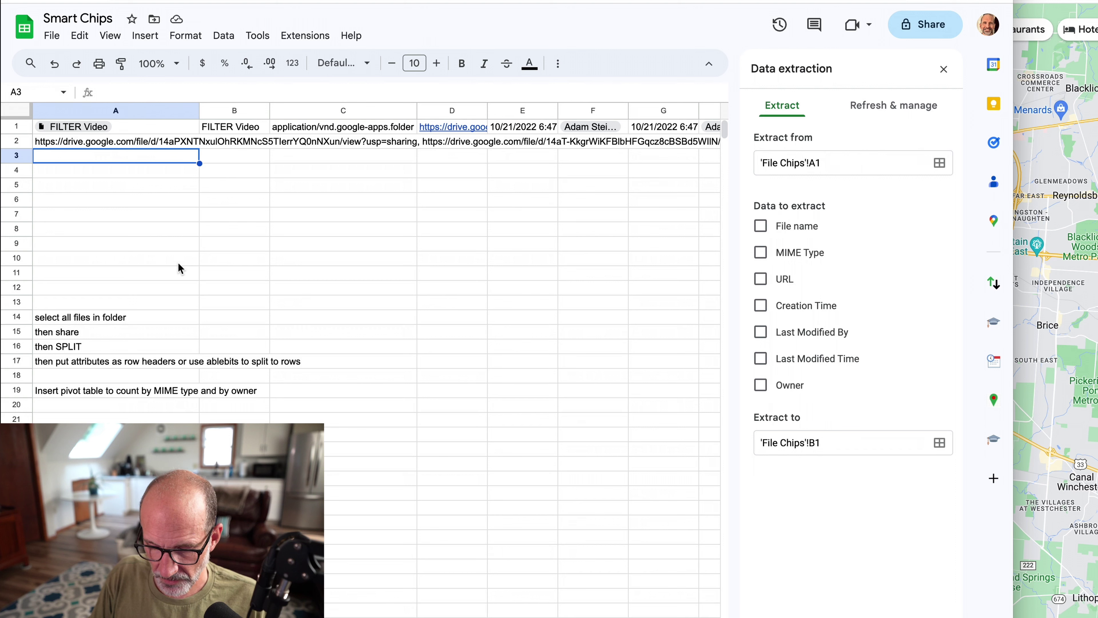
type("=SPLIT")
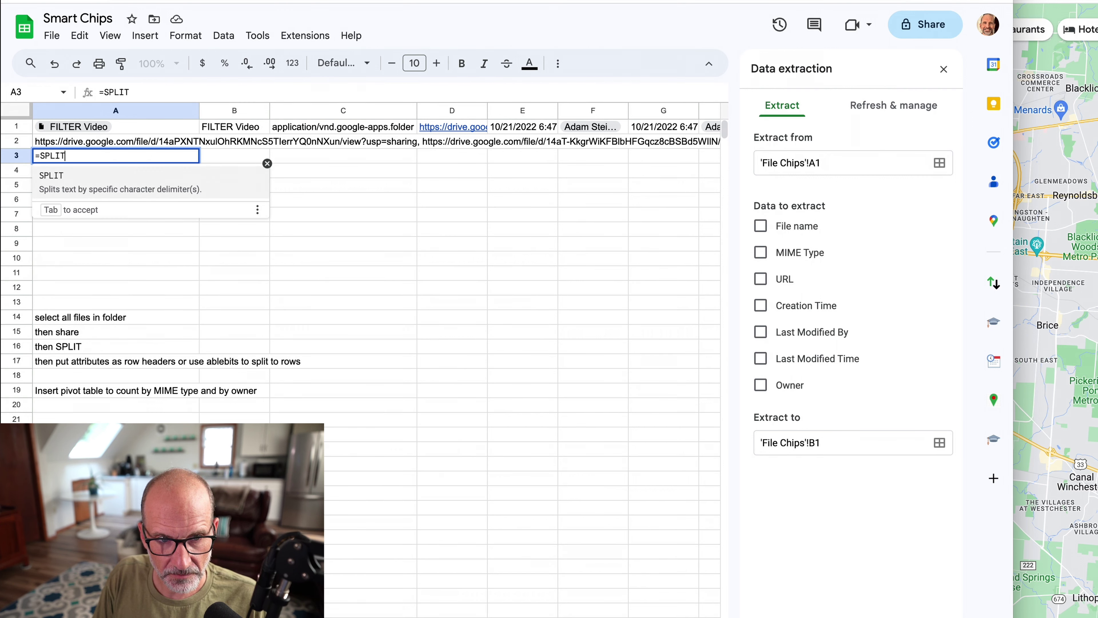
type("(")
key("Up")
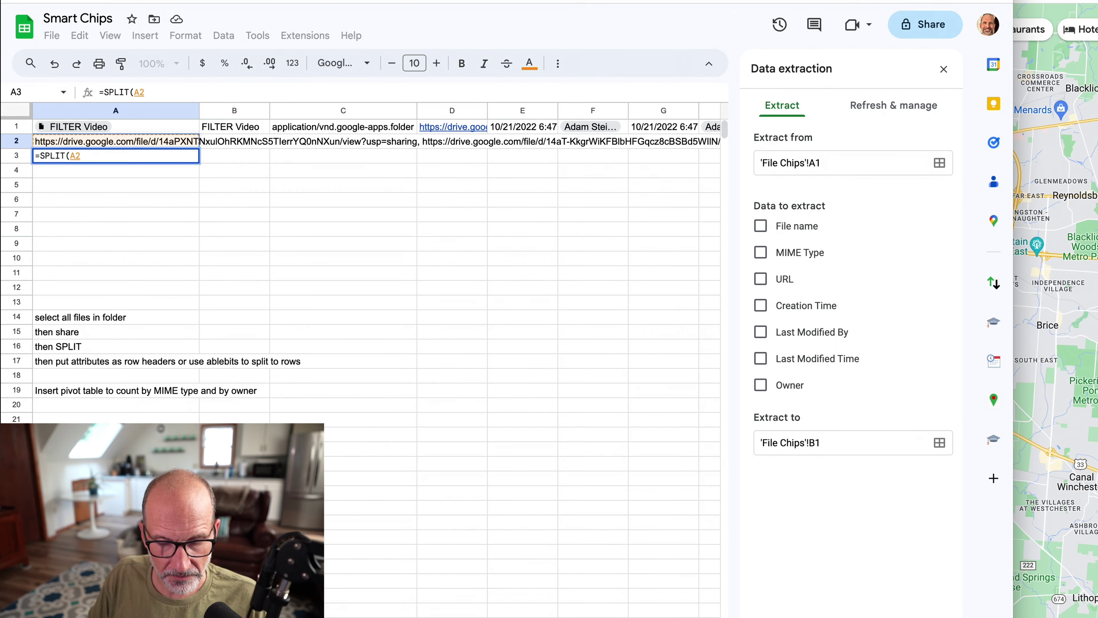
type(",")
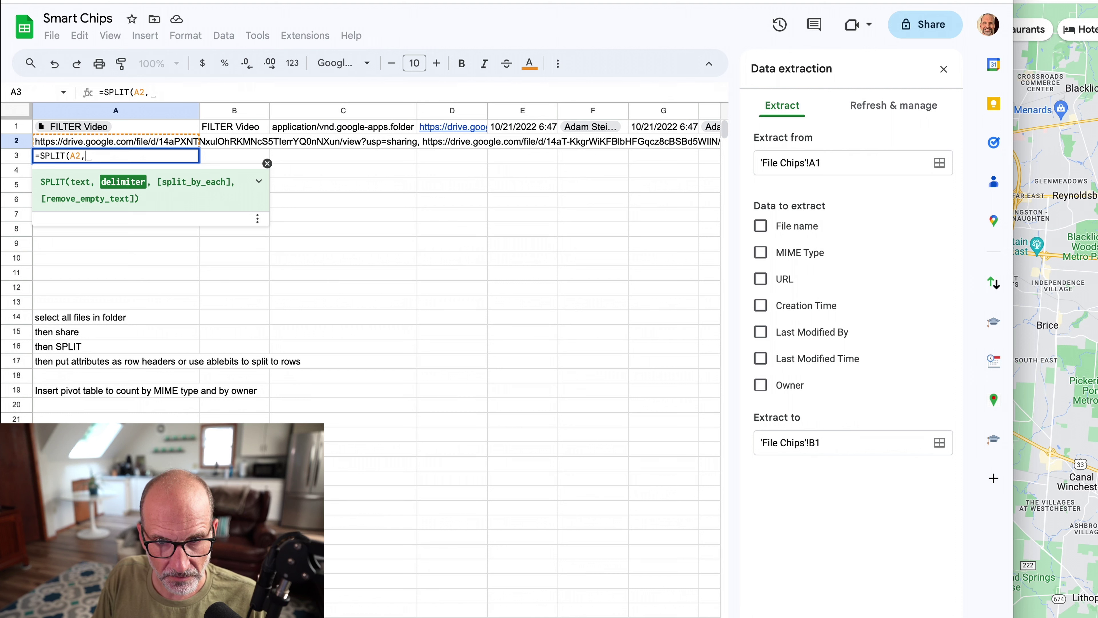
type("\"")
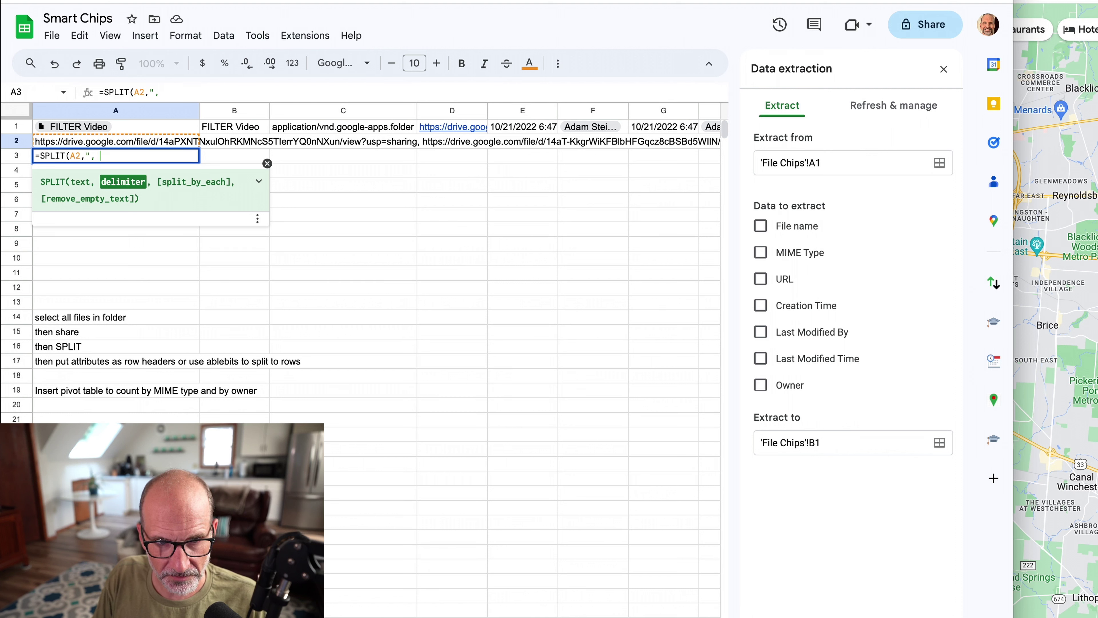
type(", \"")
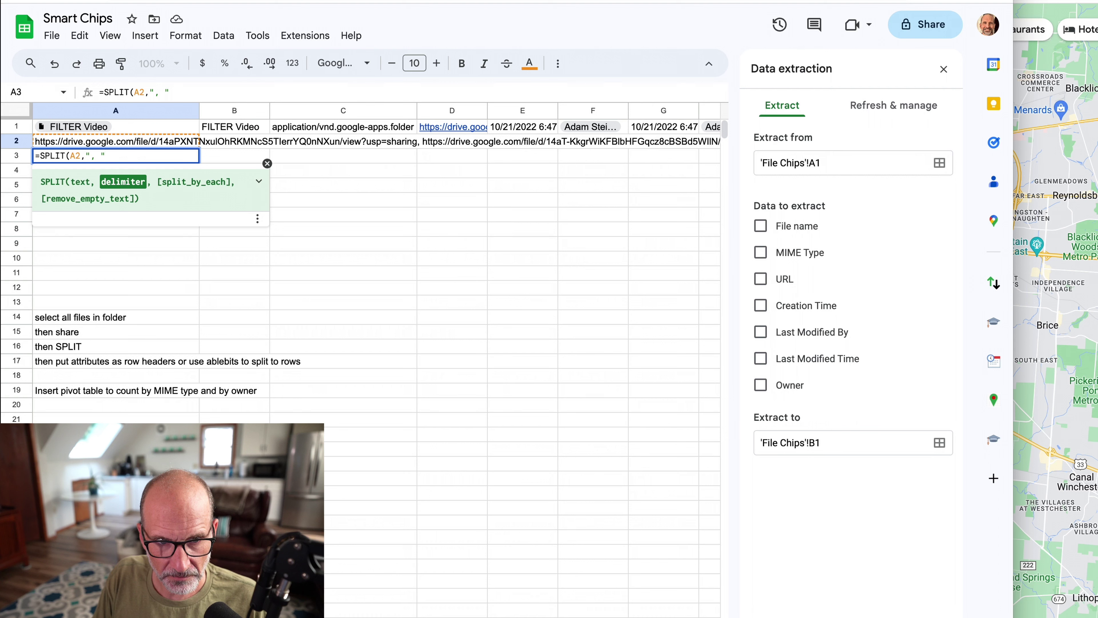
type(")")
key("Return")
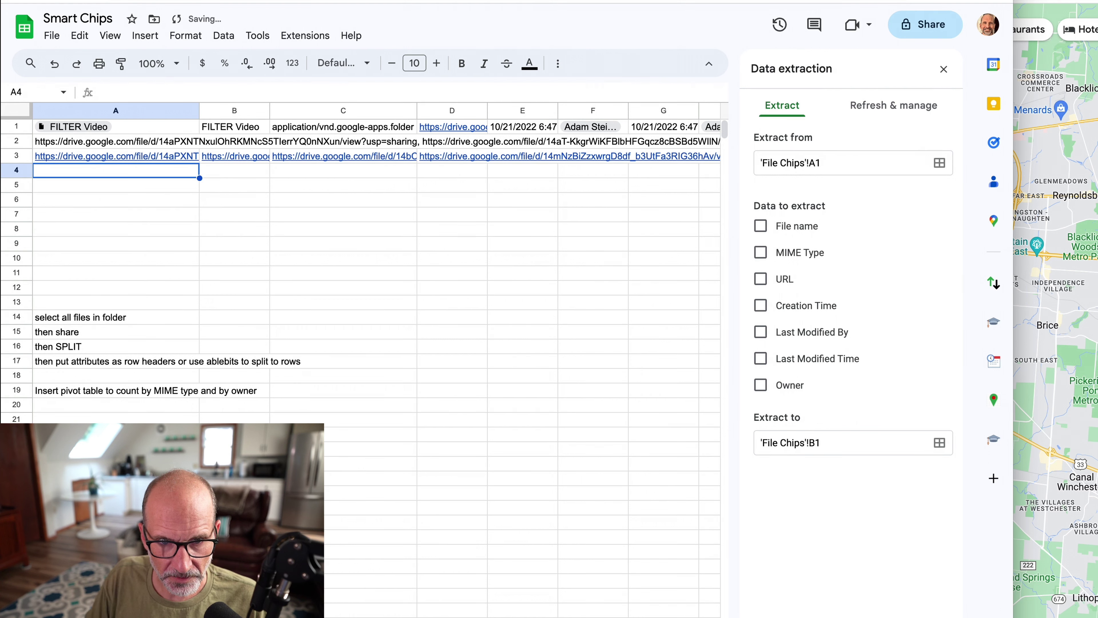
Review the split file links in row 3 and select the whole row.
key("Up")
key("Right")
key("Right")
key("Right")
key("Right")
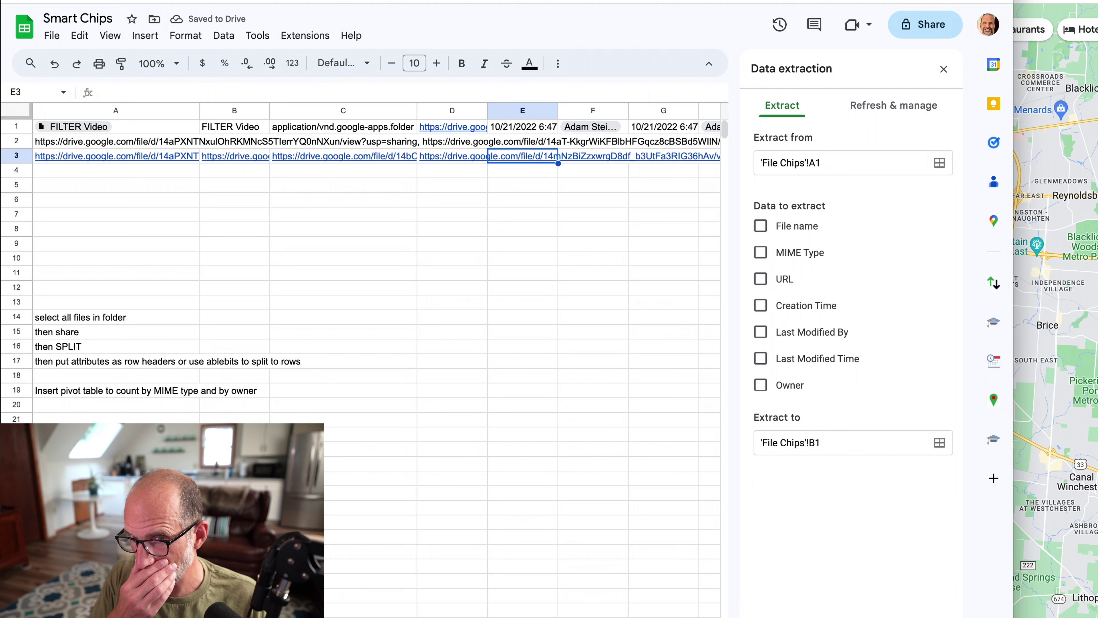
left_click(168, 156)
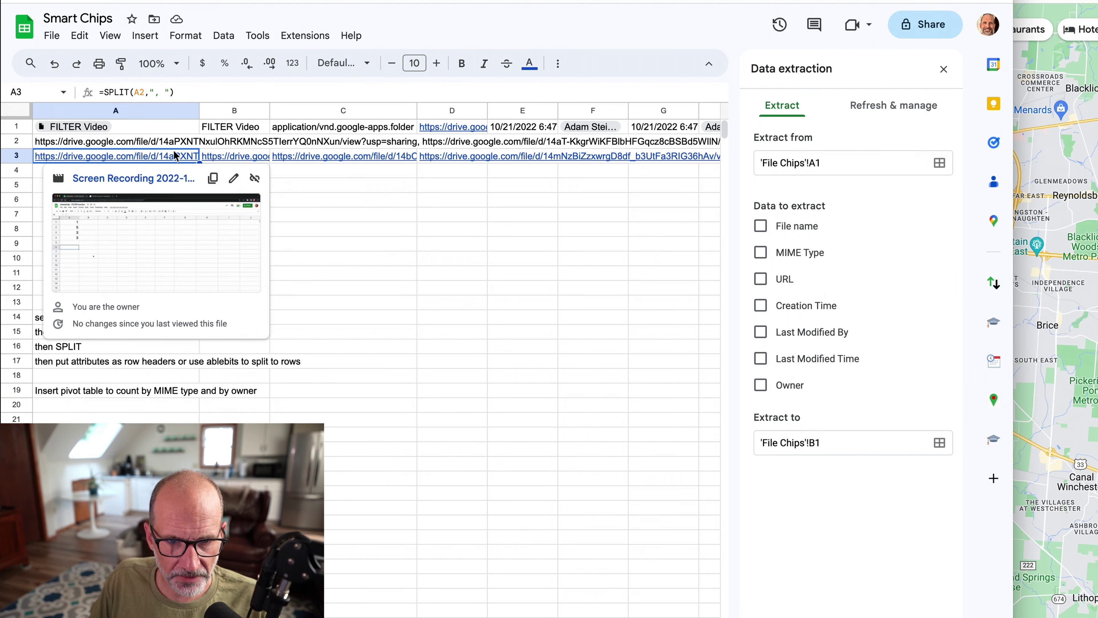
left_click(7, 156)
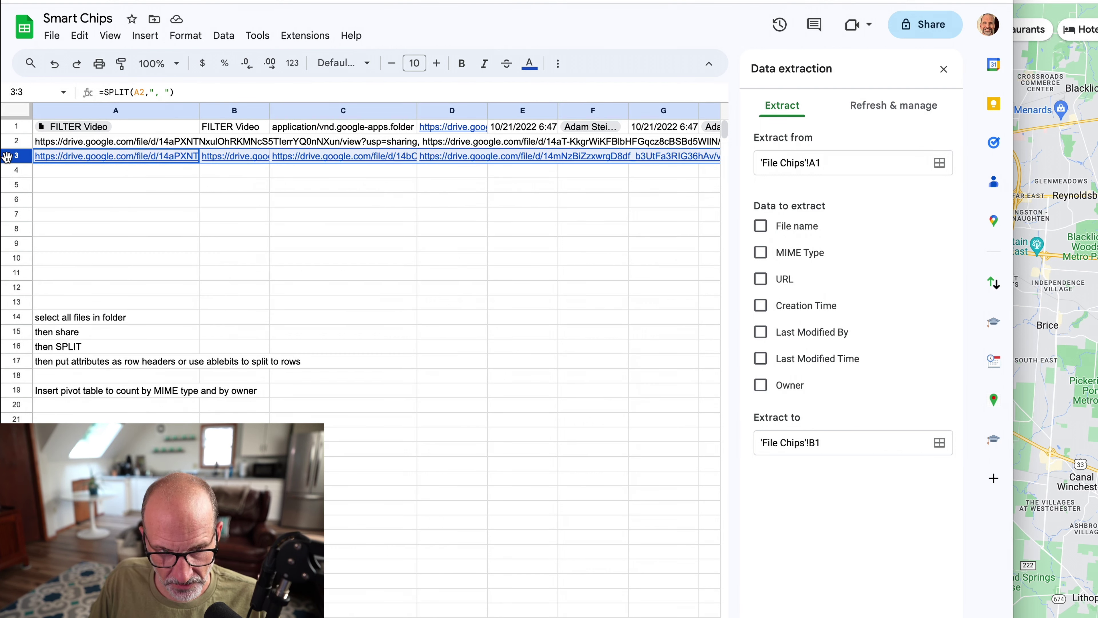
Copy row 3 and paste it back as plain values, replacing the SPLIT formulas.
key("ctrl+c")
right_click(7, 156)
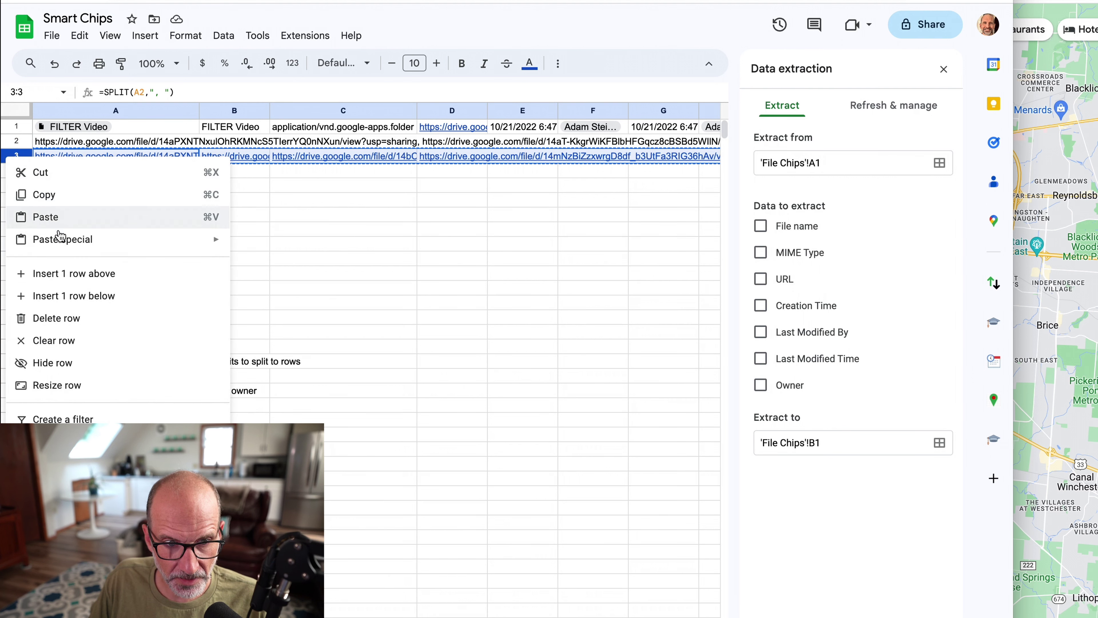
mouse_move(152, 237)
left_click(240, 245)
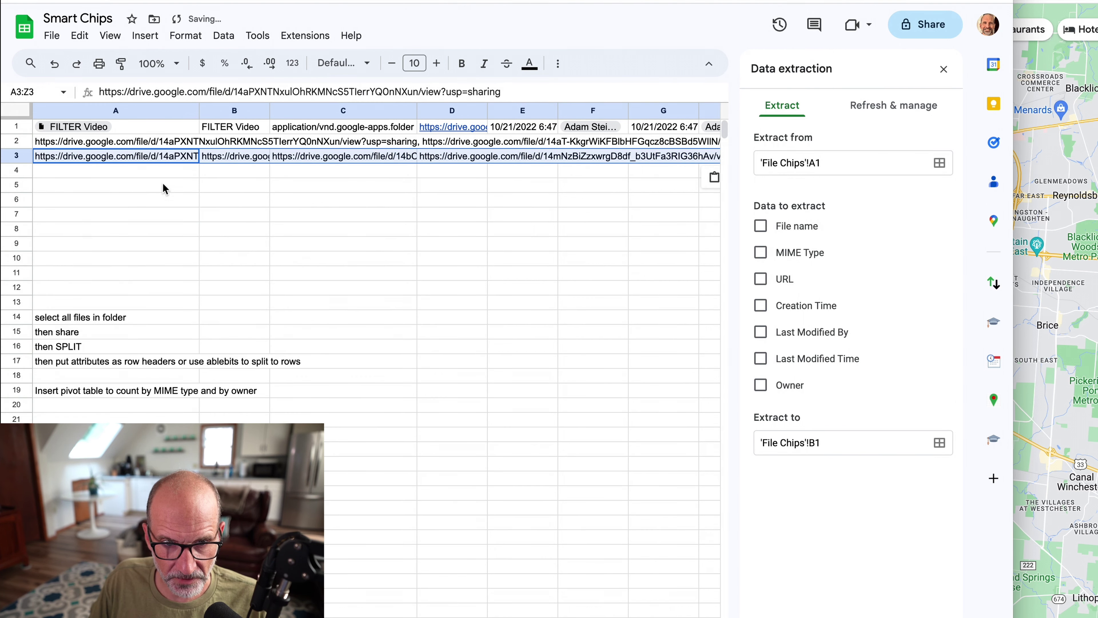
Inspect the full Drive URLs in cells A3 and B3.
left_click(152, 156)
double_click(152, 157)
key("ctrl+a")
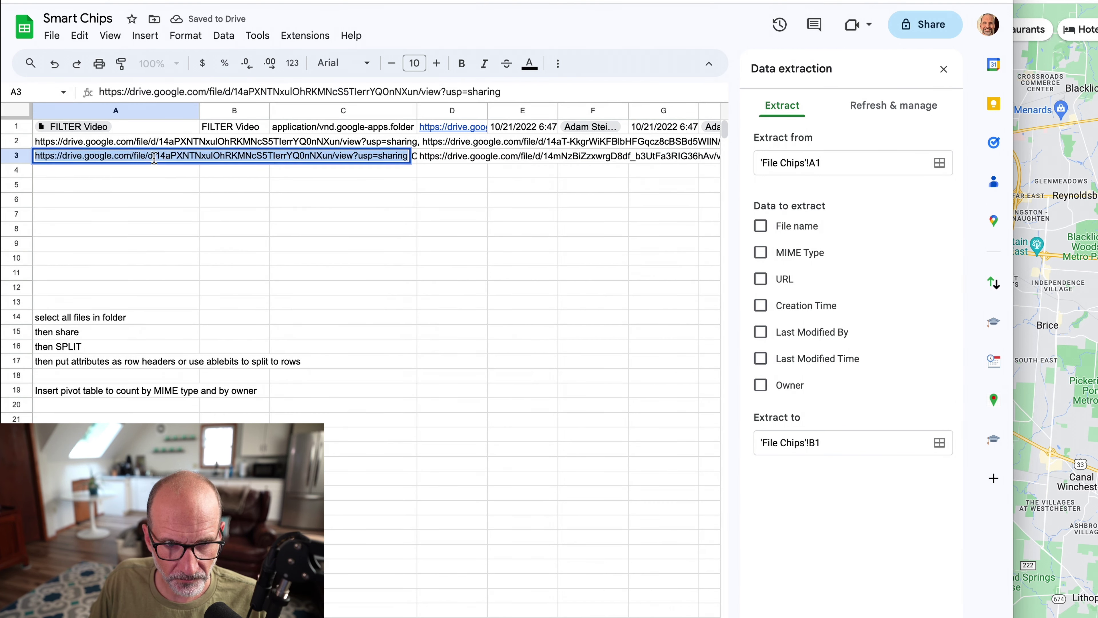
left_click(156, 191)
left_click(220, 155)
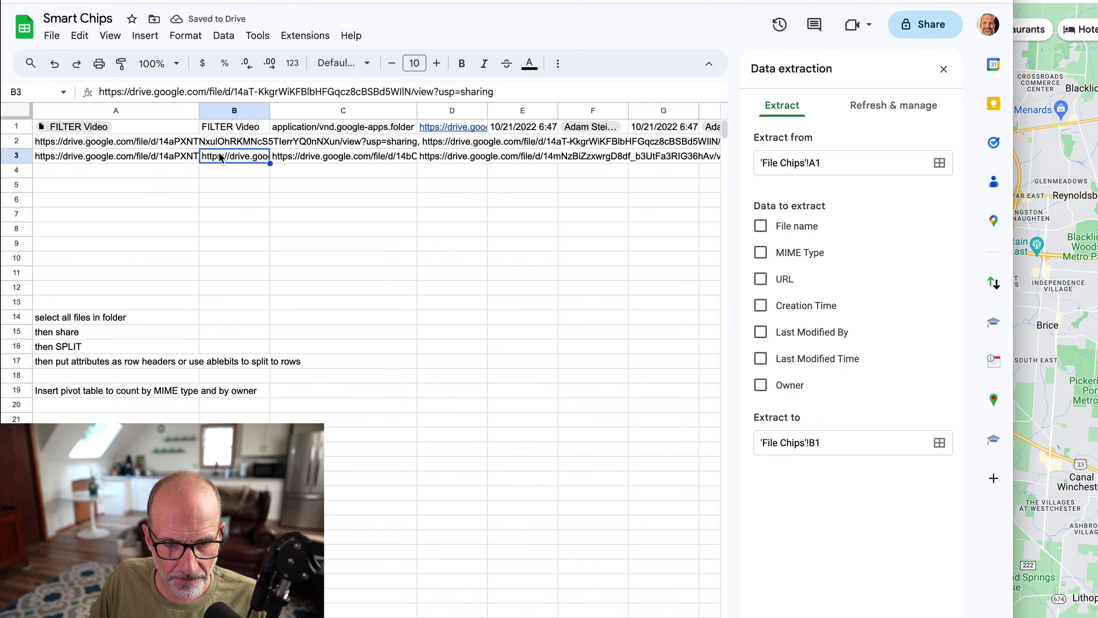
double_click(220, 155)
left_click(157, 172)
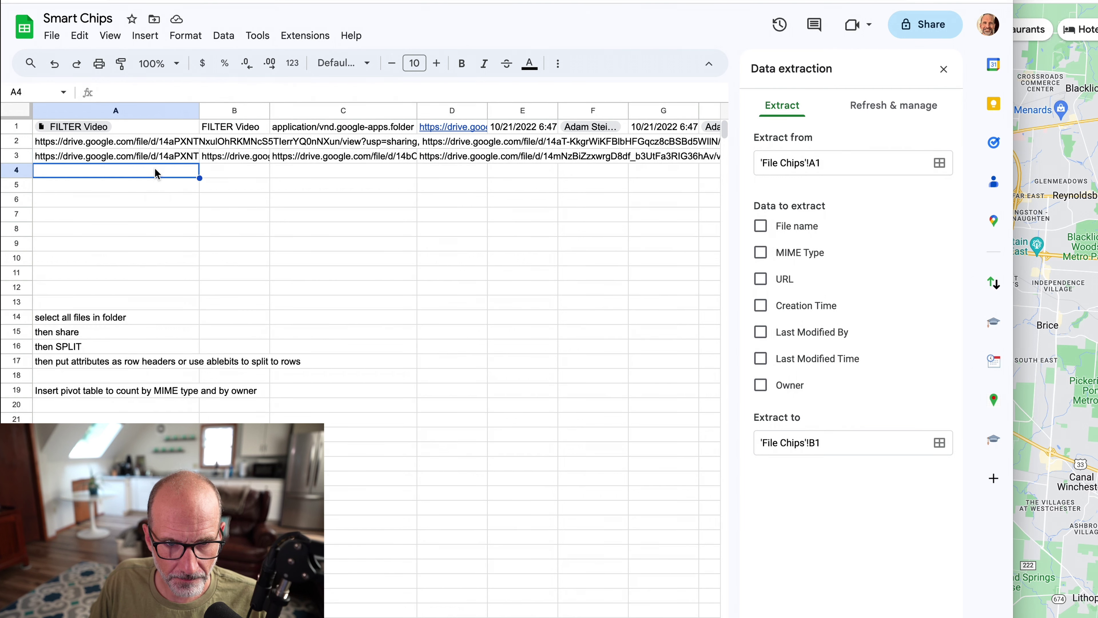
Convert the Drive link in A3 into a file smart chip.
left_click(152, 159)
left_click(145, 36)
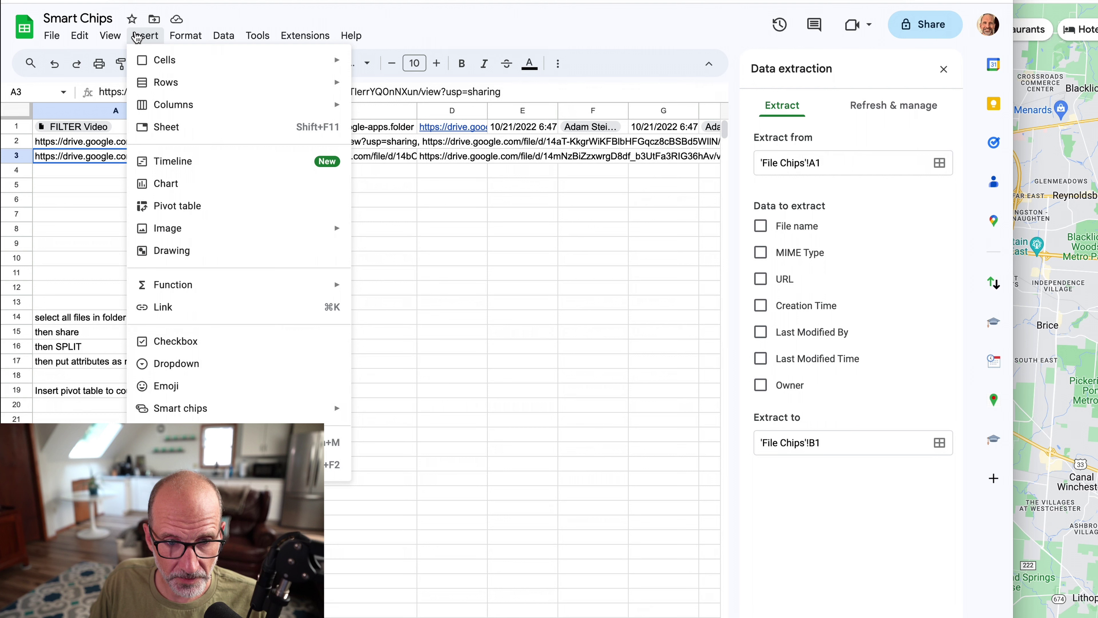
mouse_move(331, 410)
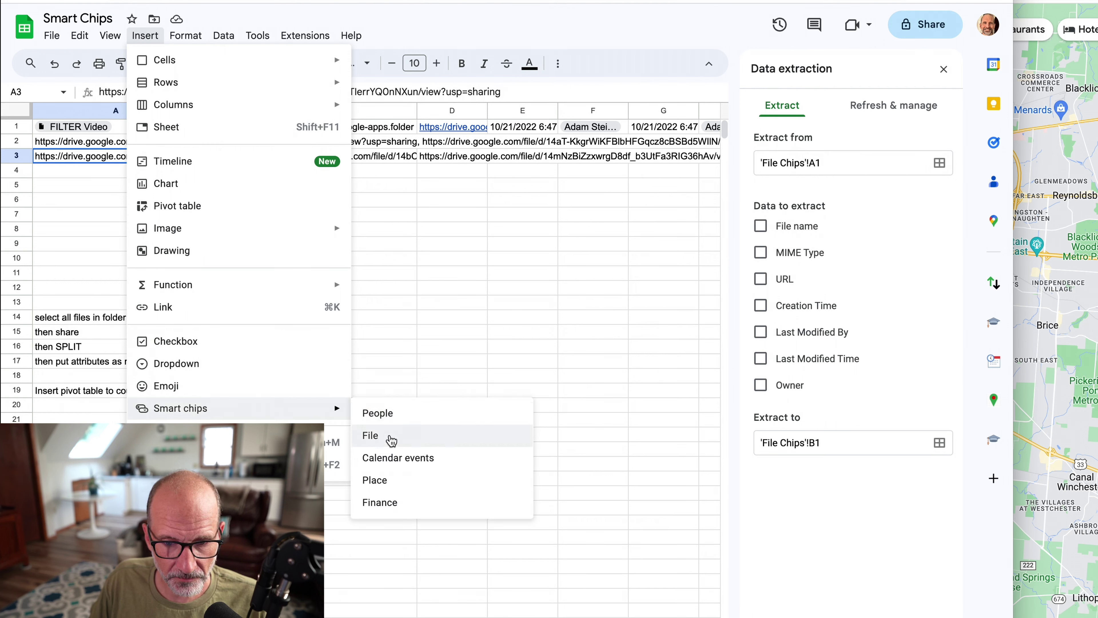
left_click(389, 438)
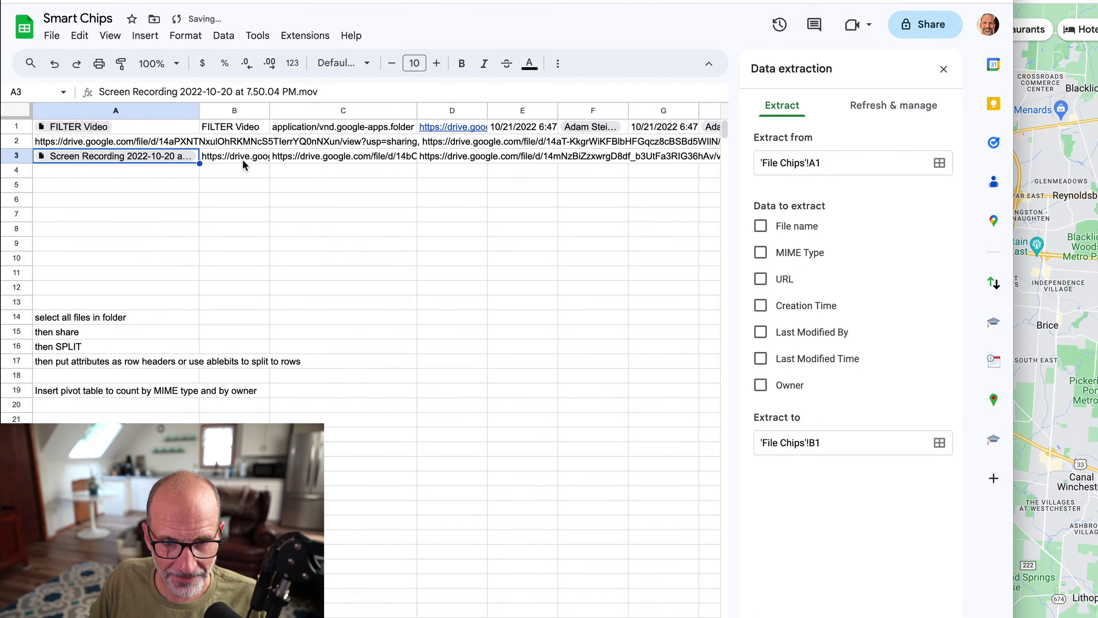
Convert the links in B3:F3 into file smart chips as well.
left_click_drag(240, 156, 589, 155)
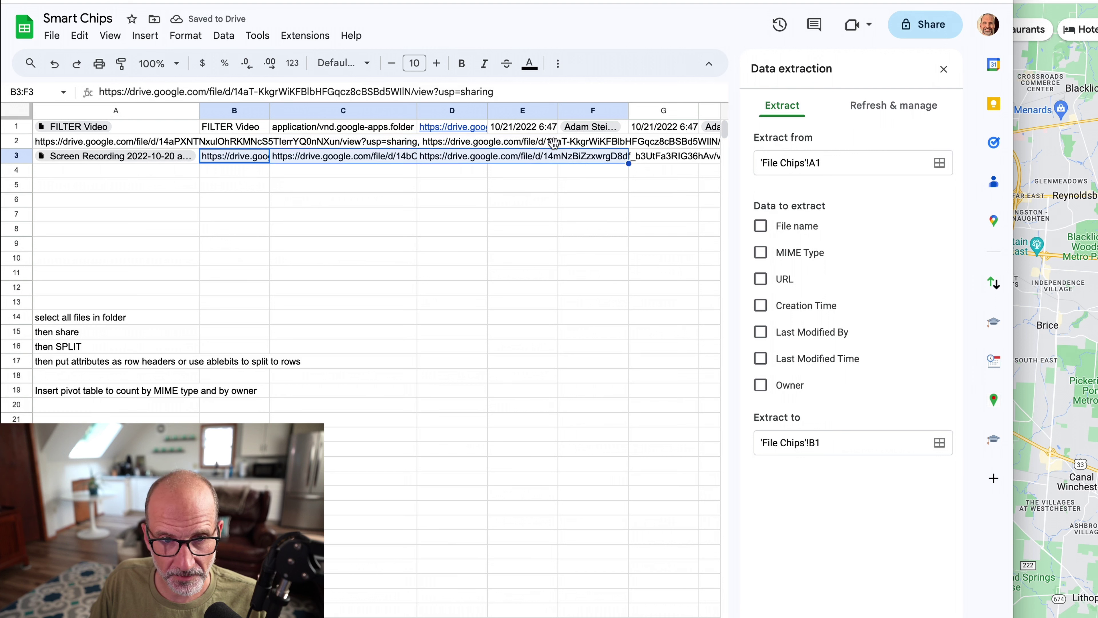
left_click(145, 36)
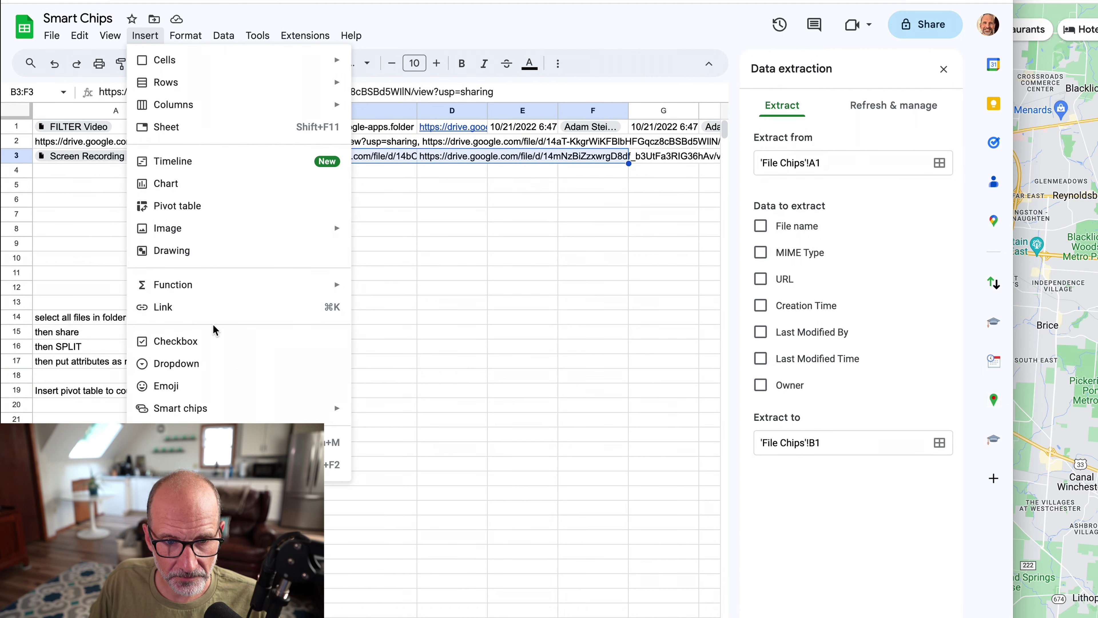
mouse_move(302, 411)
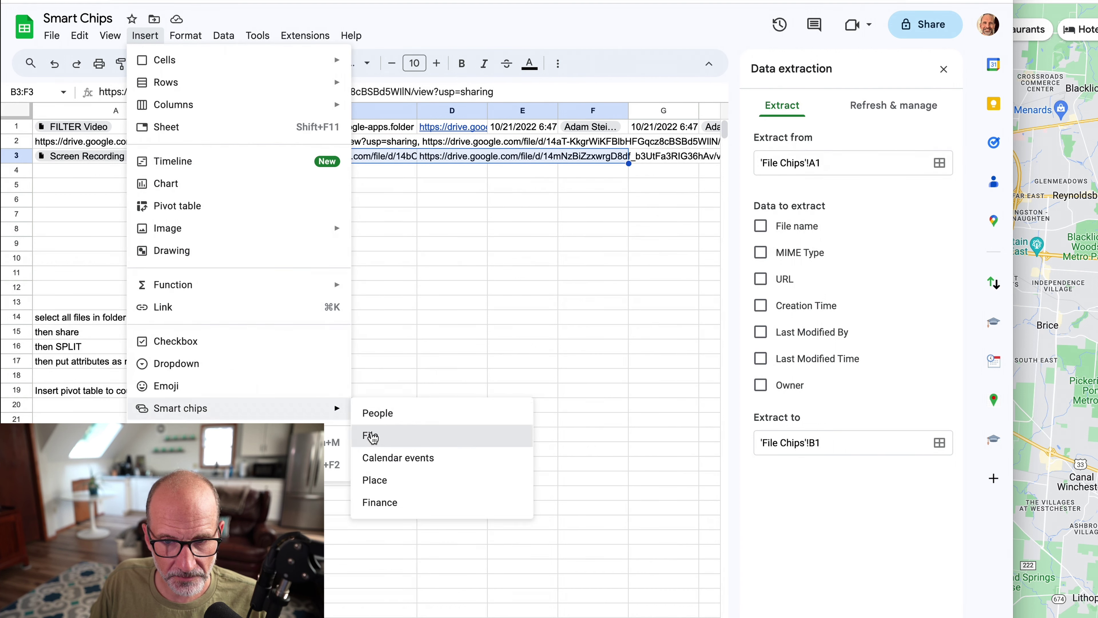
left_click(372, 433)
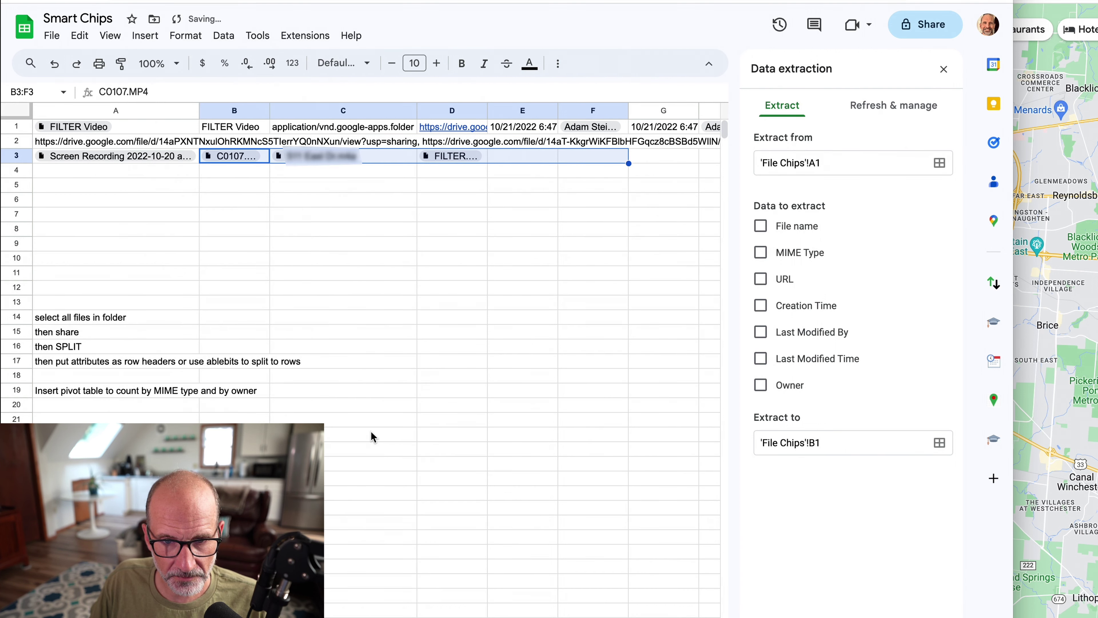
left_click(158, 173)
Extract each file chip's owner with =A3.owner in A4, filled across to D4.
type("=")
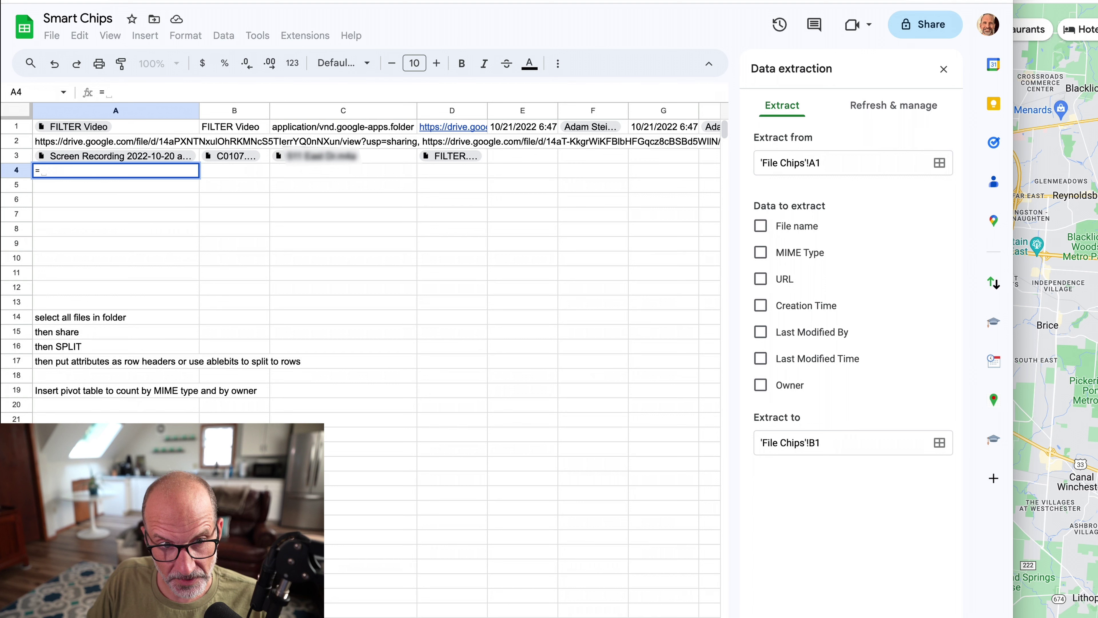
key("Up")
type(".")
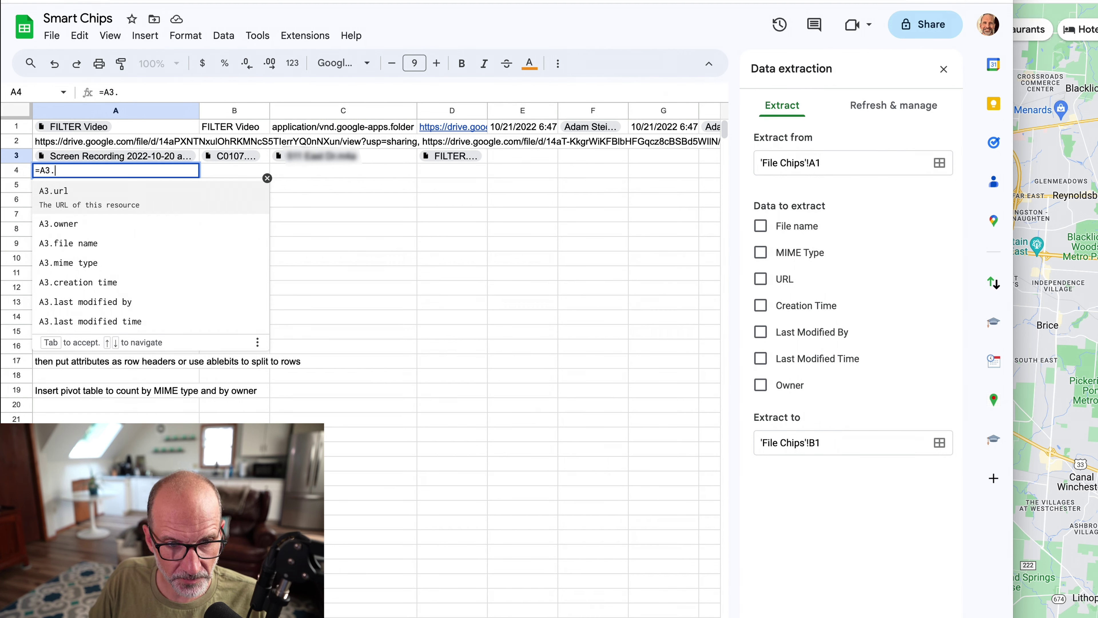
key("Down")
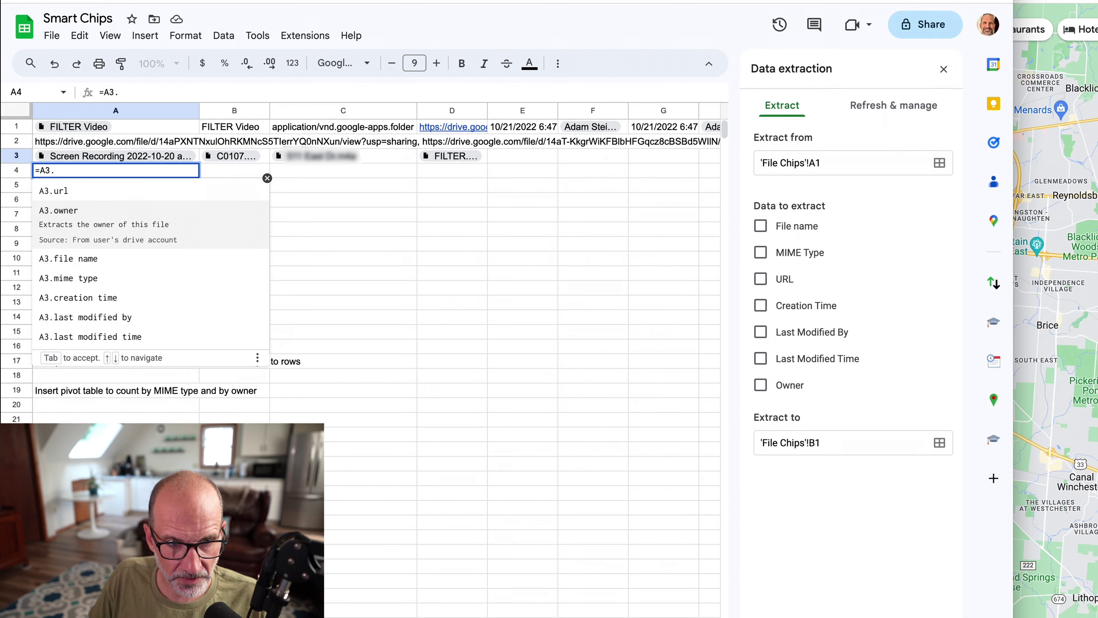
key("Tab")
key("Return")
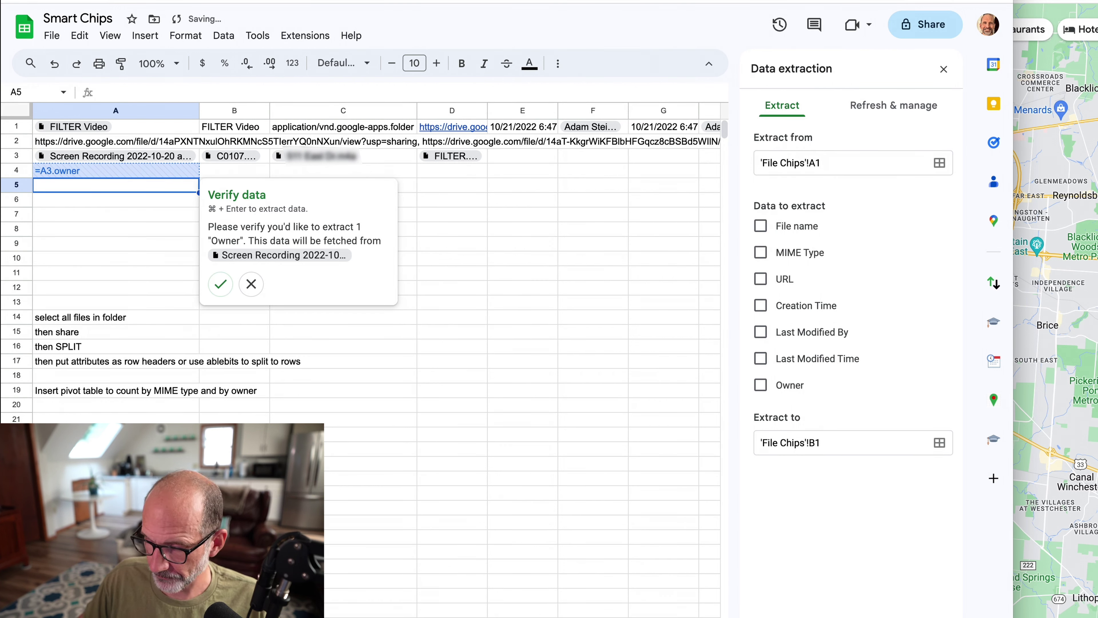
left_click(218, 285)
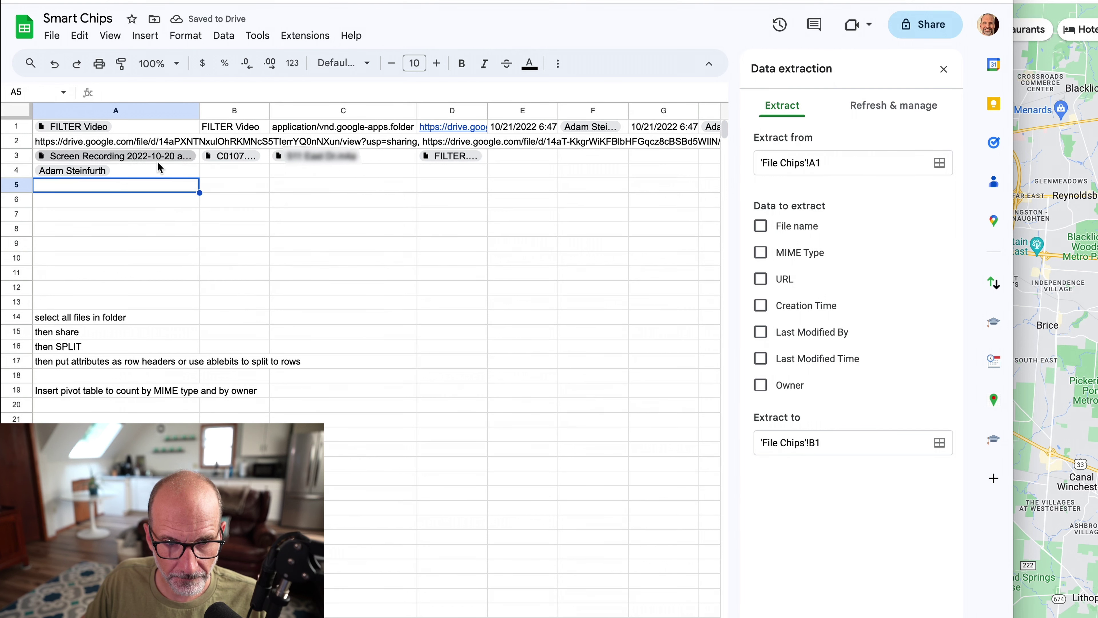
left_click(194, 173)
left_click_drag(200, 178, 473, 190)
left_click(290, 284)
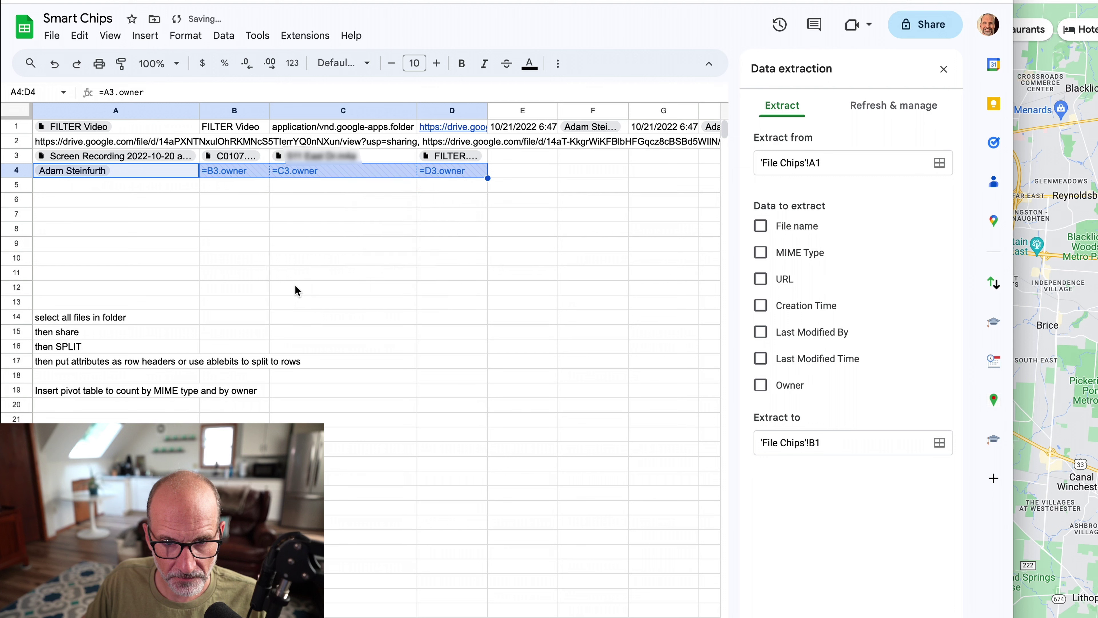
Extract each file's MIME type with =A3.[mime type] in A5, filled across to D5.
left_click(130, 184)
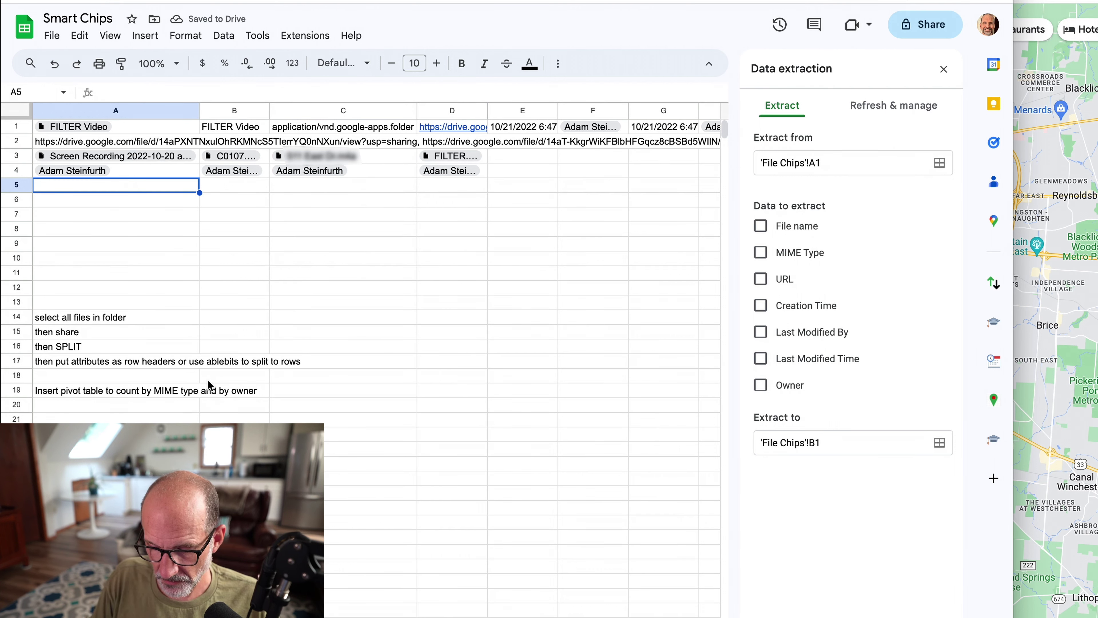
type("=")
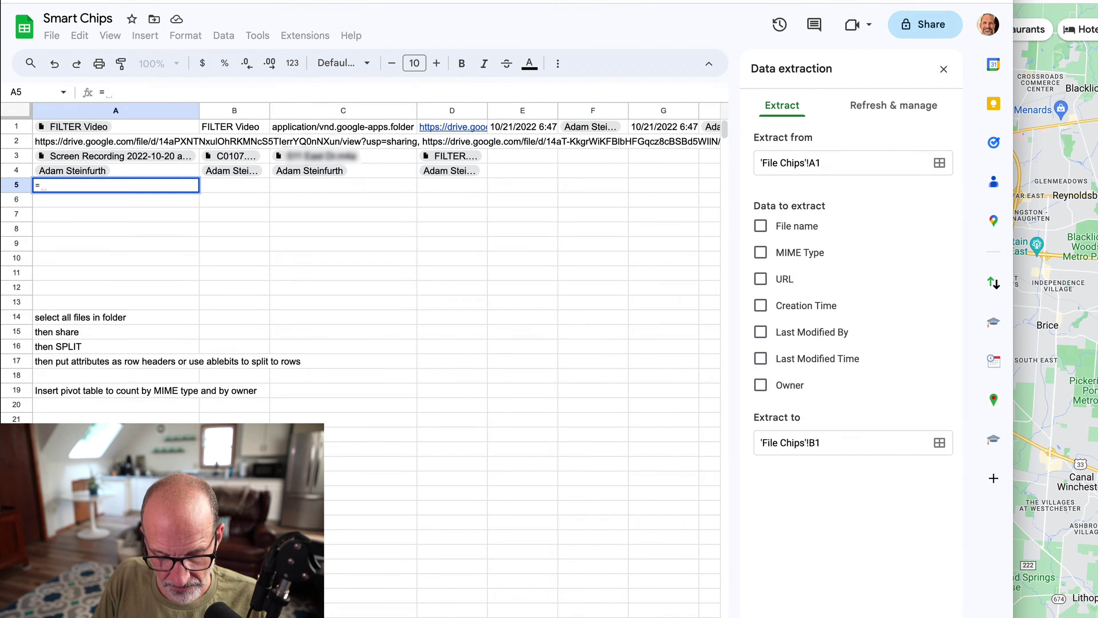
type("A3")
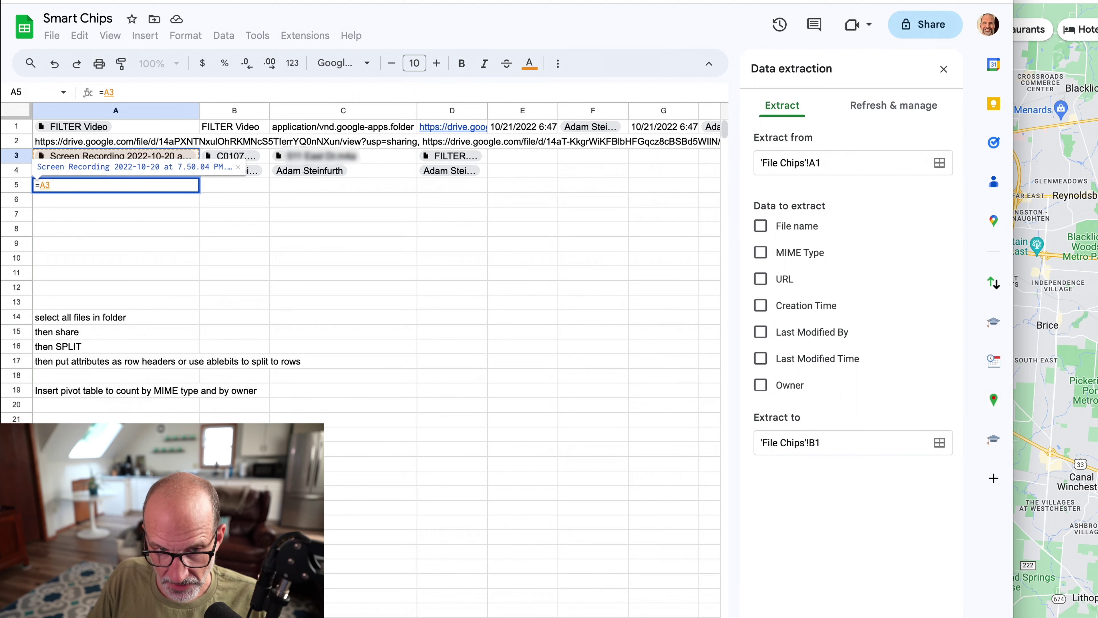
type(".")
key("Down")
key("Down")
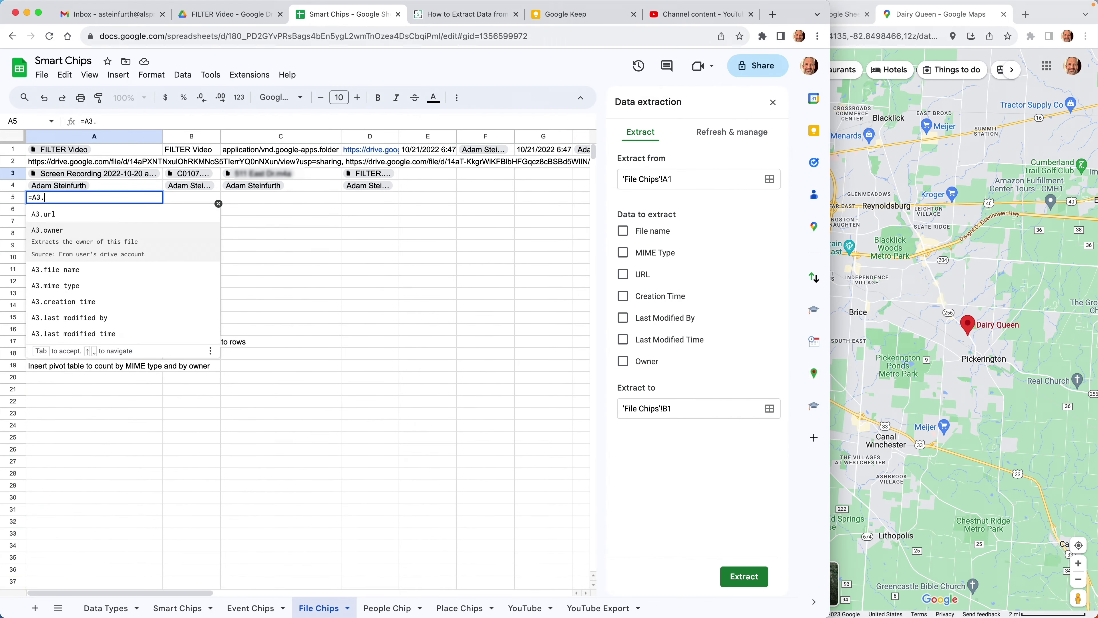
key("Down")
key("Tab")
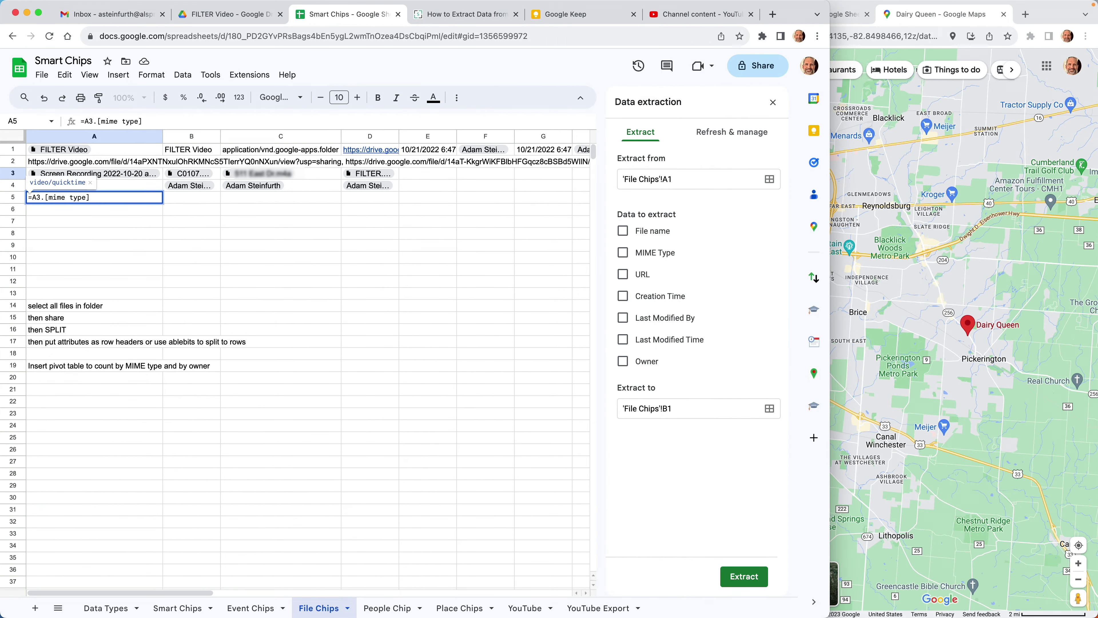
key("Return")
left_click(130, 197)
left_click_drag(163, 203, 361, 206)
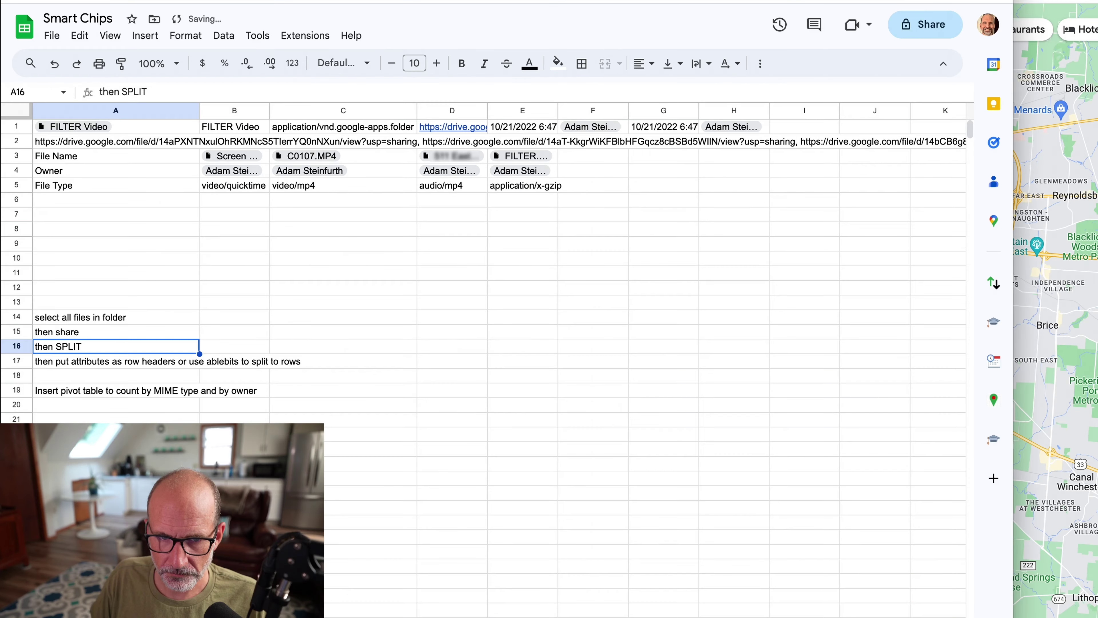
Move the File Name label from A3 to B8 and preview the Screen Recording chip's details.
left_click(115, 317)
left_click(116, 301)
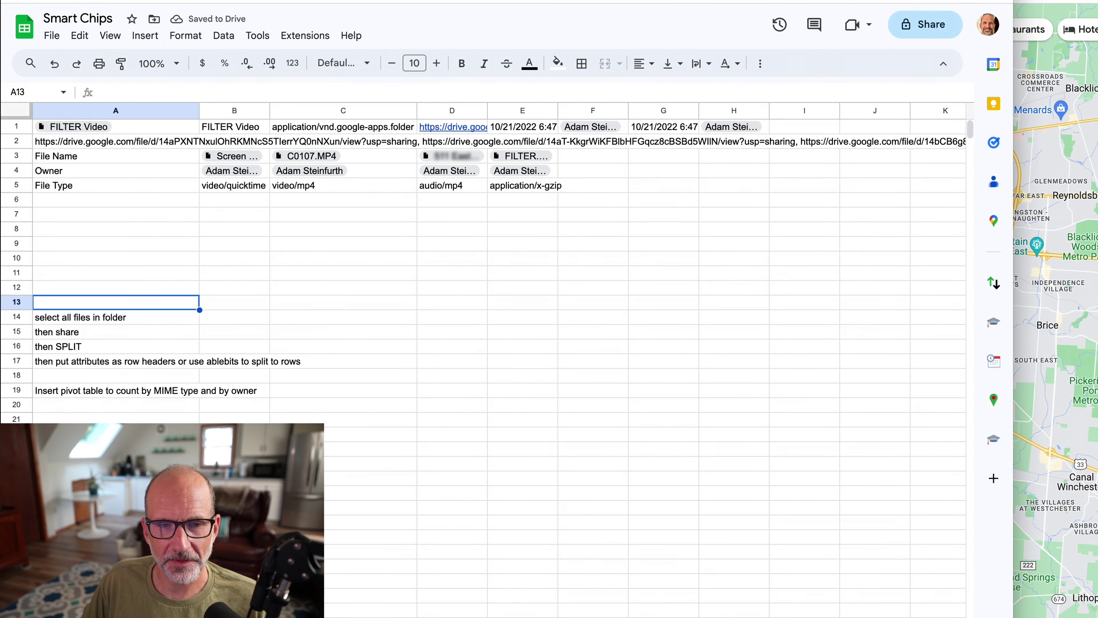
left_click(177, 163)
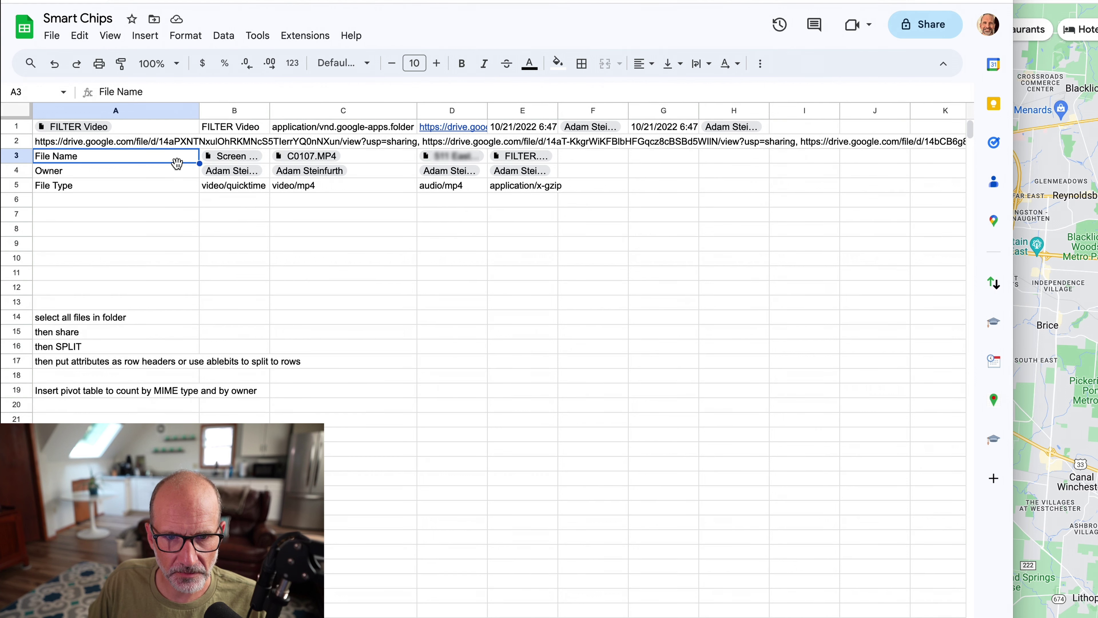
left_click_drag(177, 163, 247, 236)
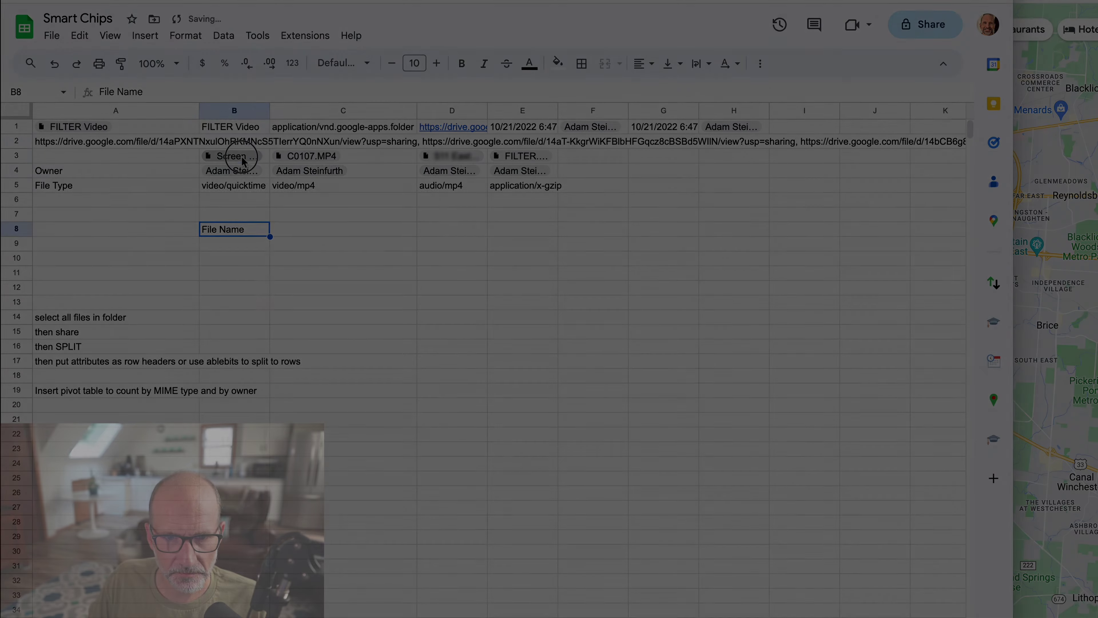
left_click(242, 157)
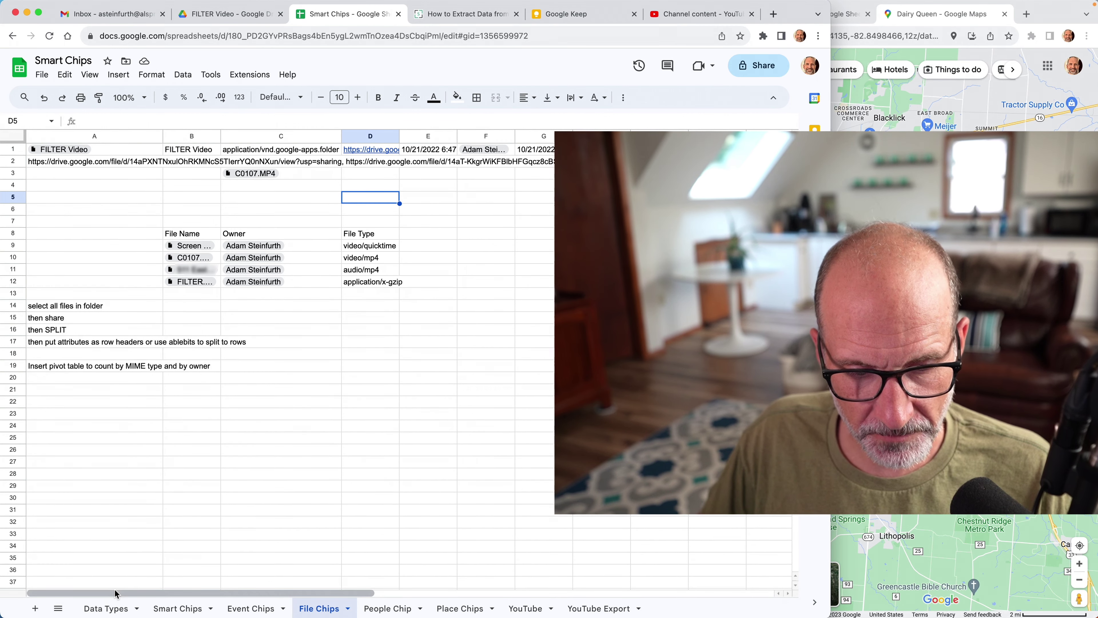
Go to the Smart Chips sheet and browse the Service column from Google Finance to Google Contacts.
left_click(102, 606)
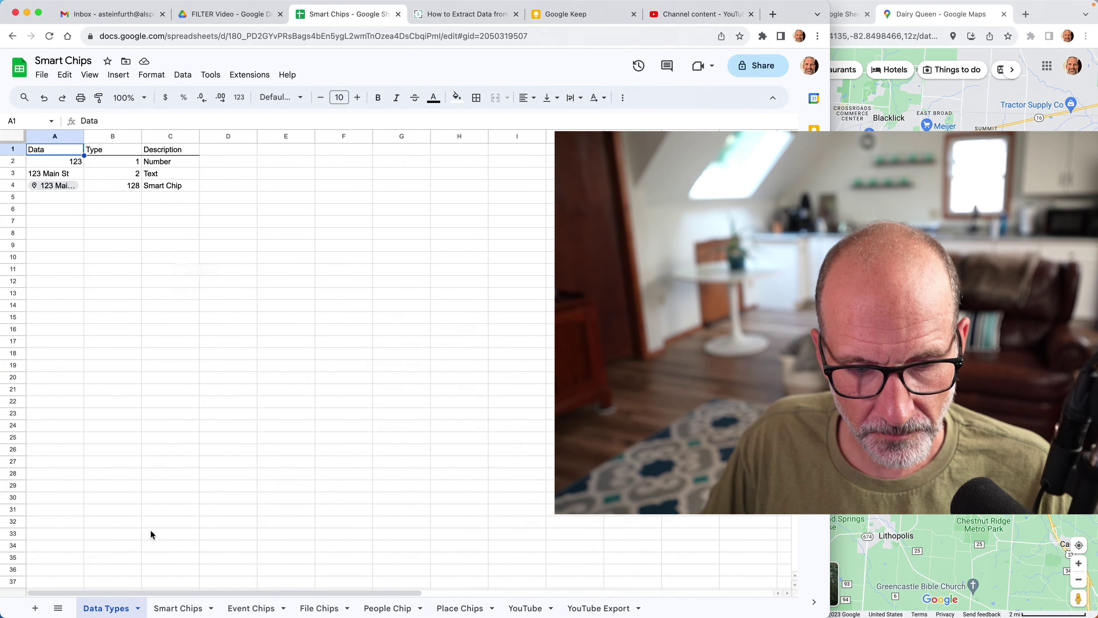
left_click(178, 607)
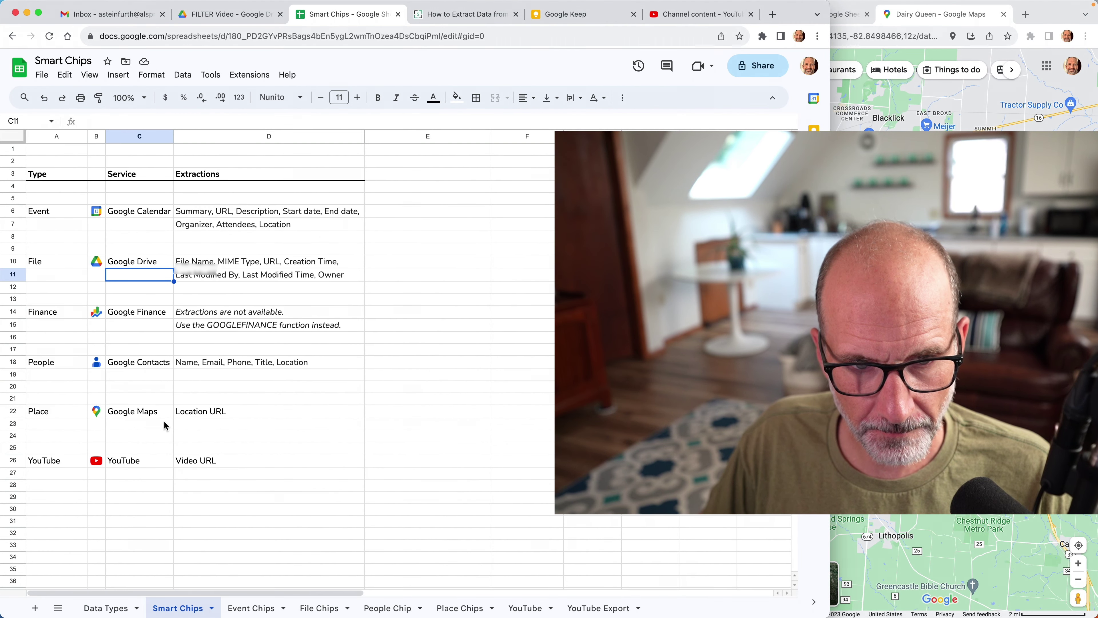
left_click(136, 316)
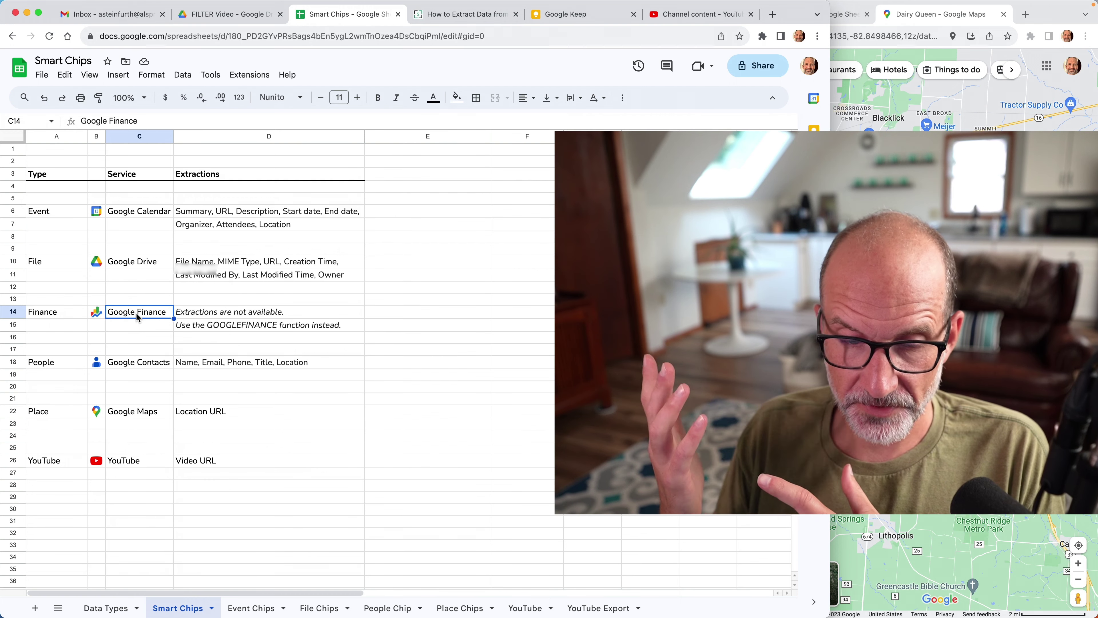
key("Down")
key("Down")
key("Down")
key("Down")
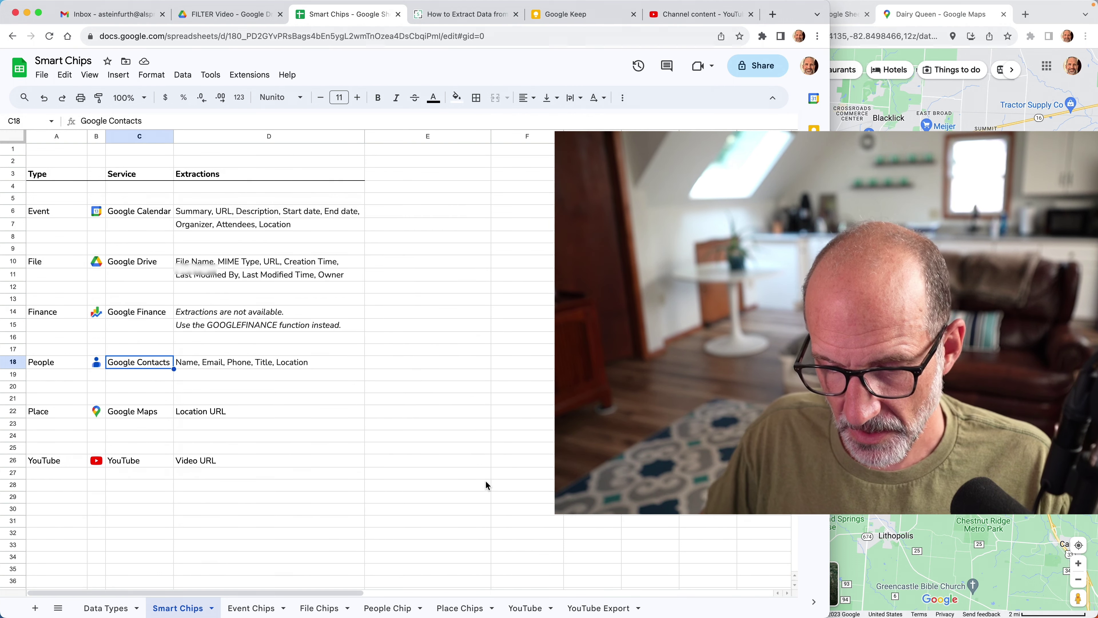
Insert a person chip for a suggested contact in B5, then select the e-mail chips in A5:A28.
left_click(392, 608)
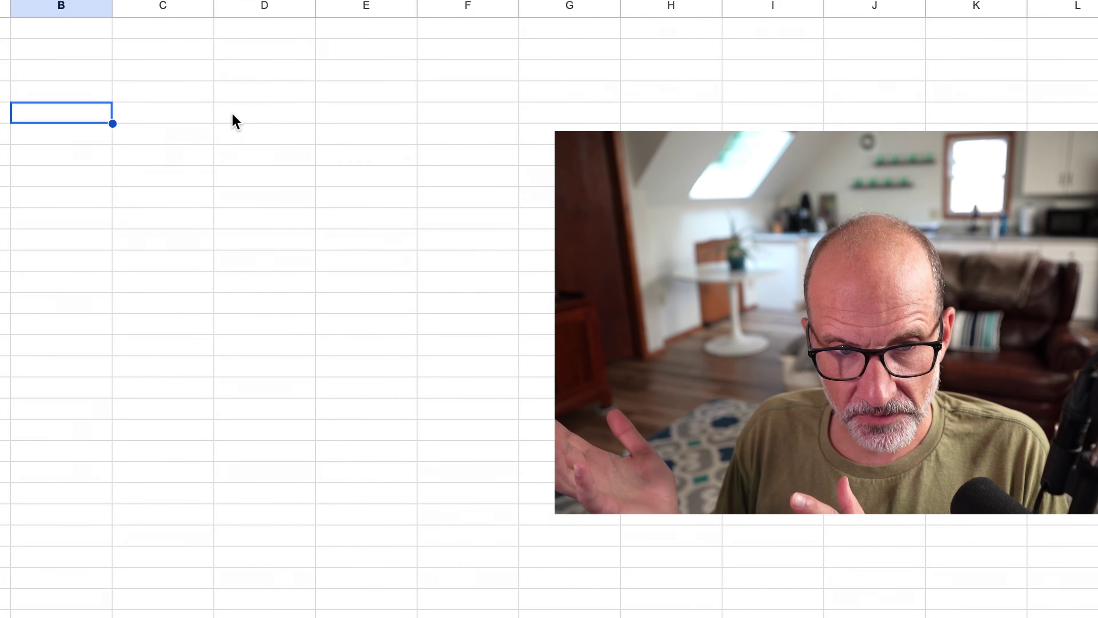
type("@arno")
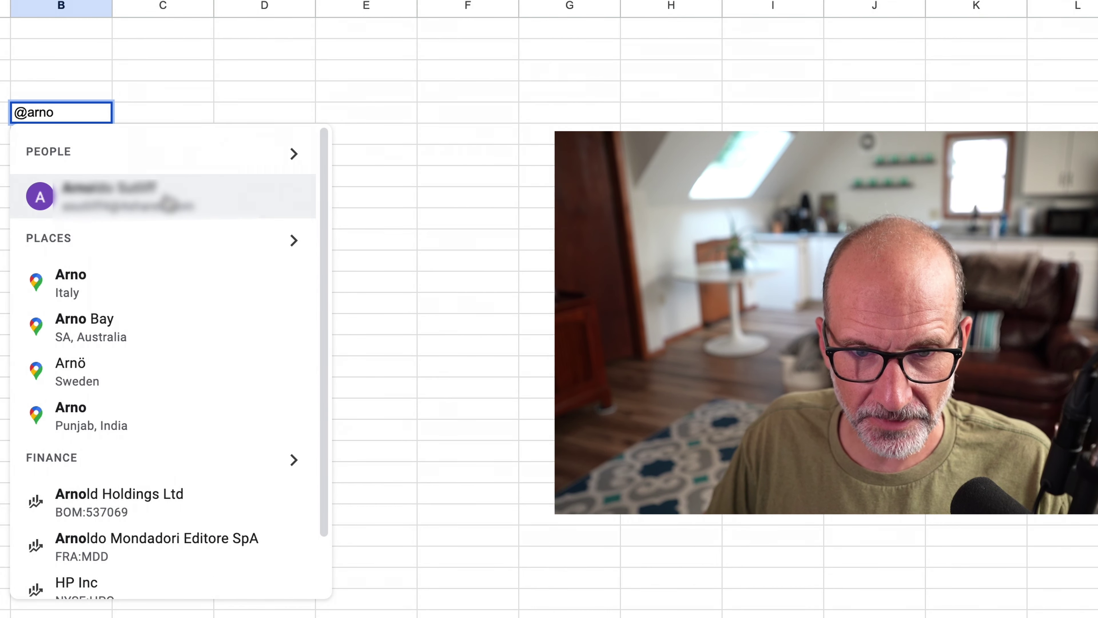
left_click(168, 199)
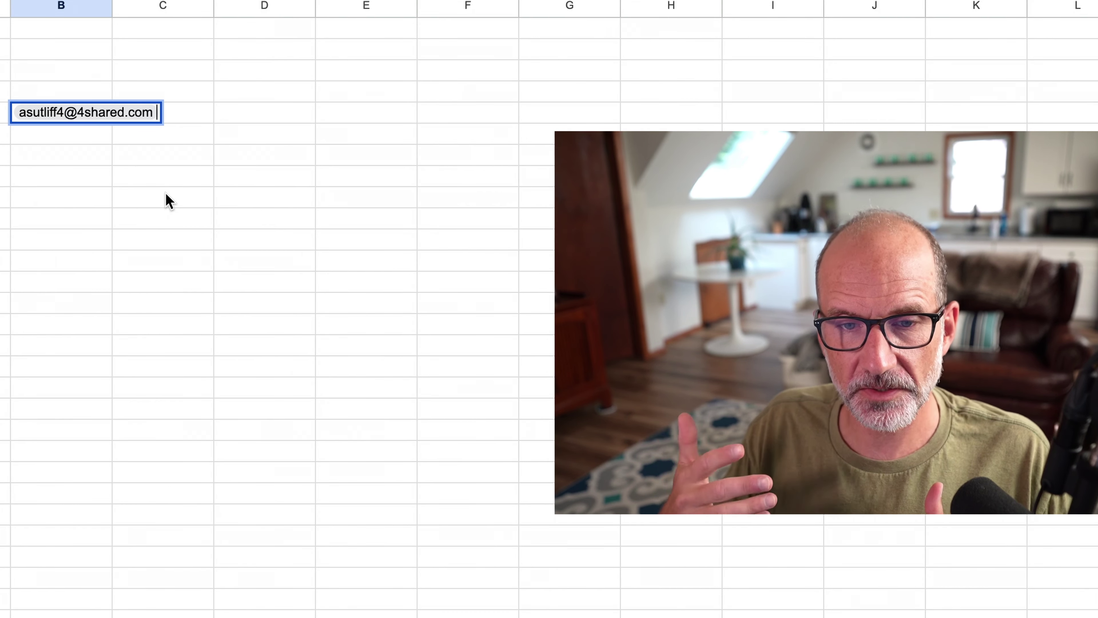
key("Return")
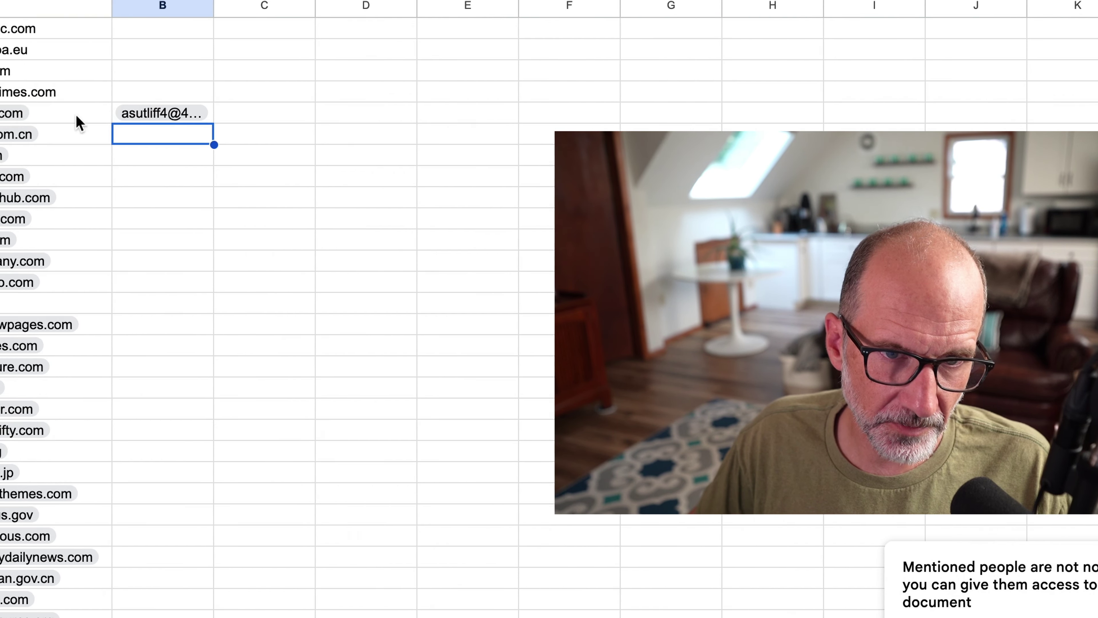
left_click_drag(65, 113, 61, 599)
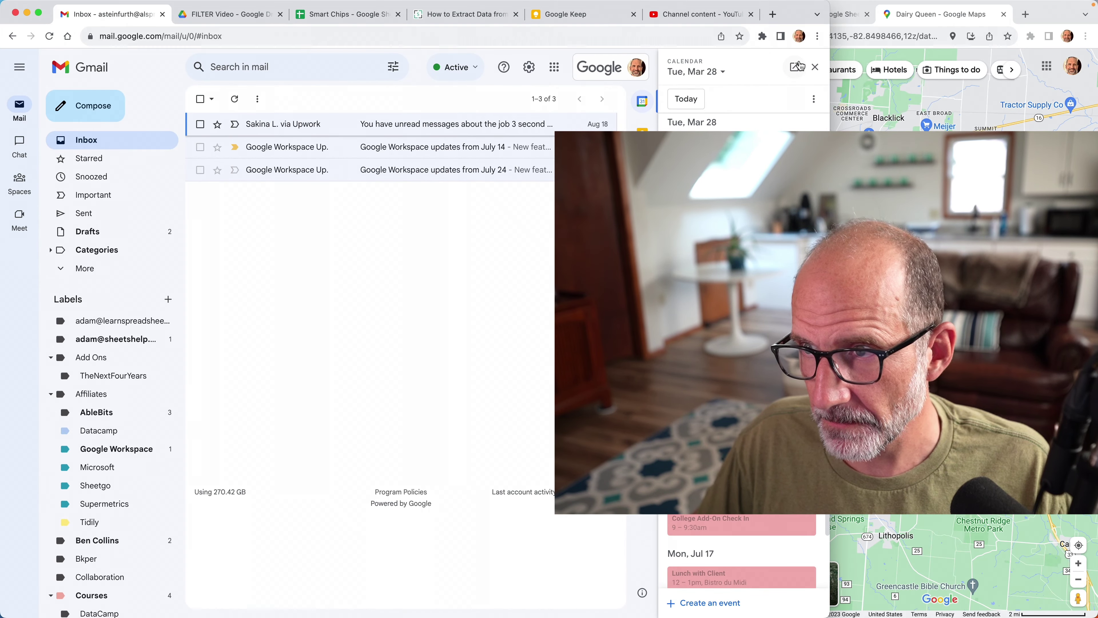
Start a new Gmail message with Mail Merge ticked, then go back to the spreadsheet.
left_click(815, 67)
left_click(110, 108)
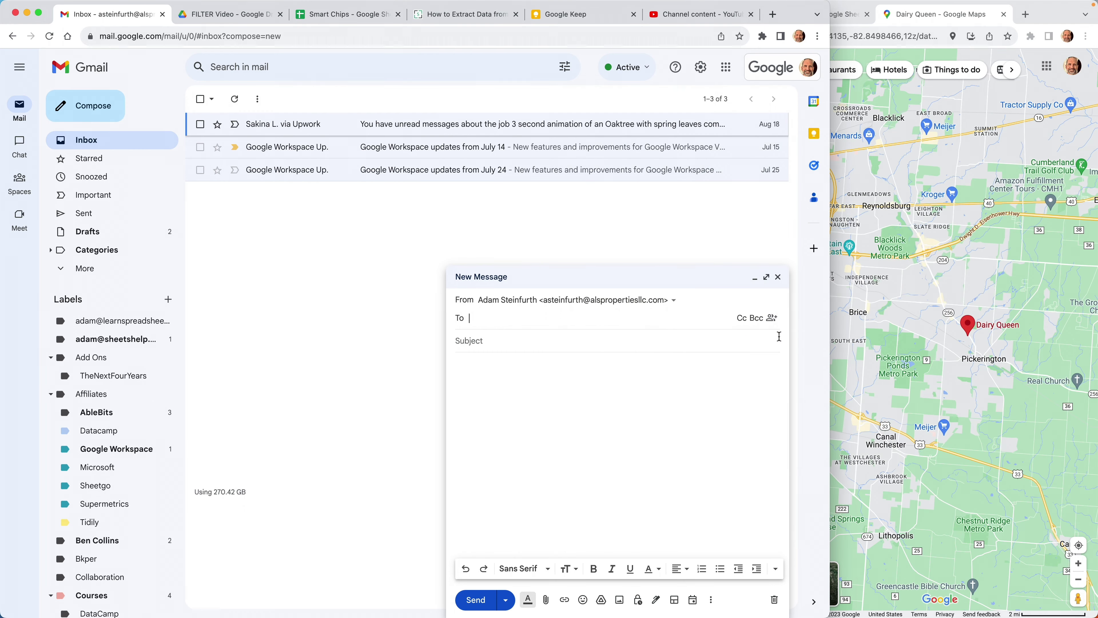
left_click(772, 319)
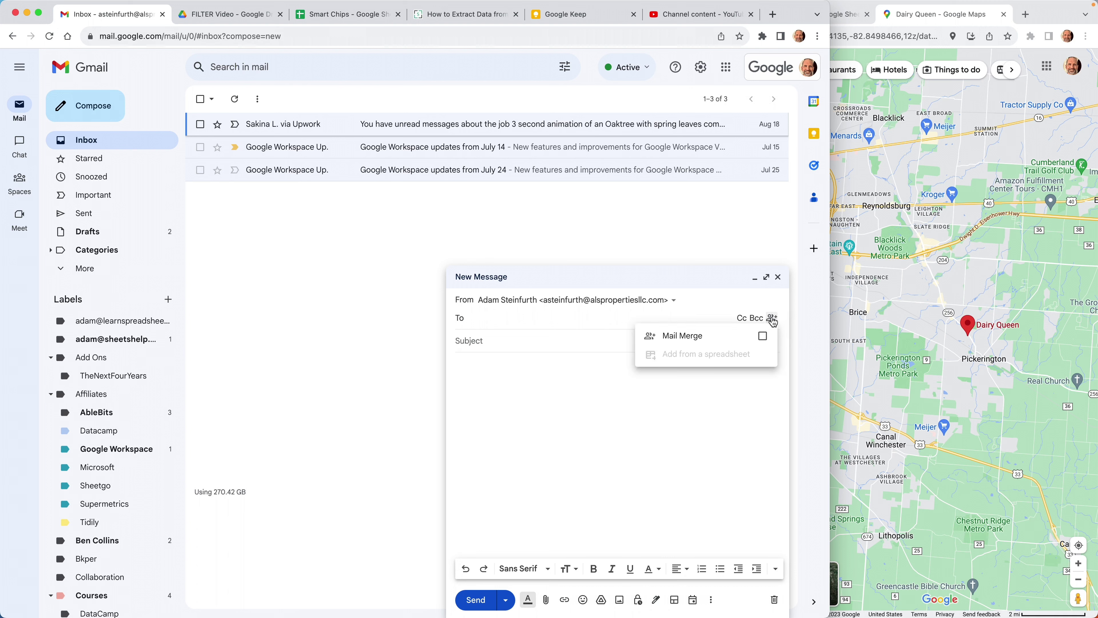
left_click(764, 339)
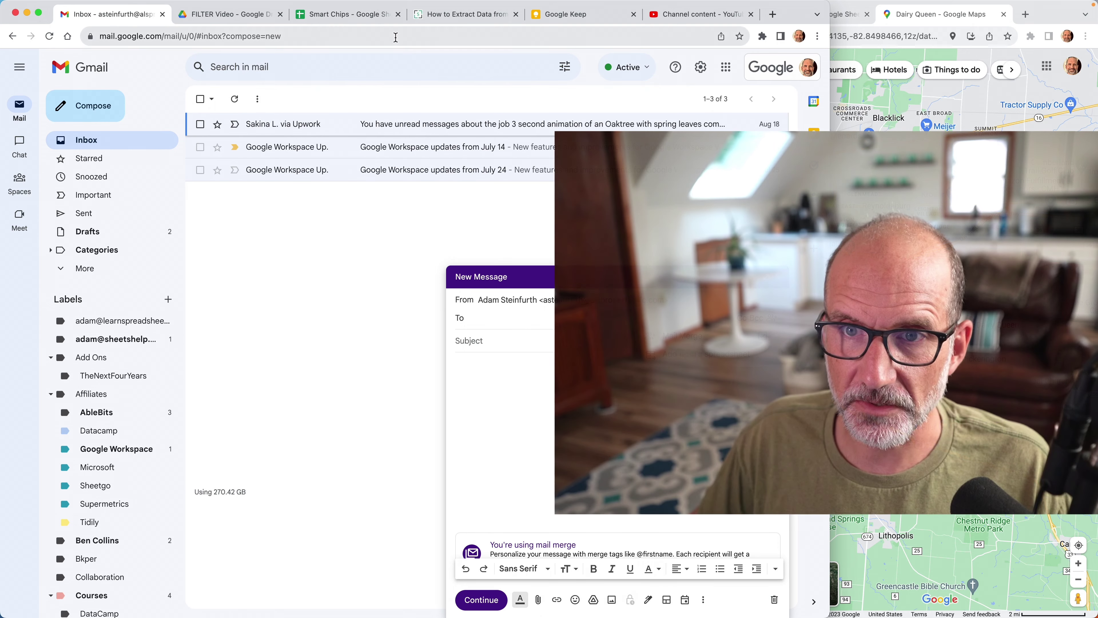
left_click(364, 17)
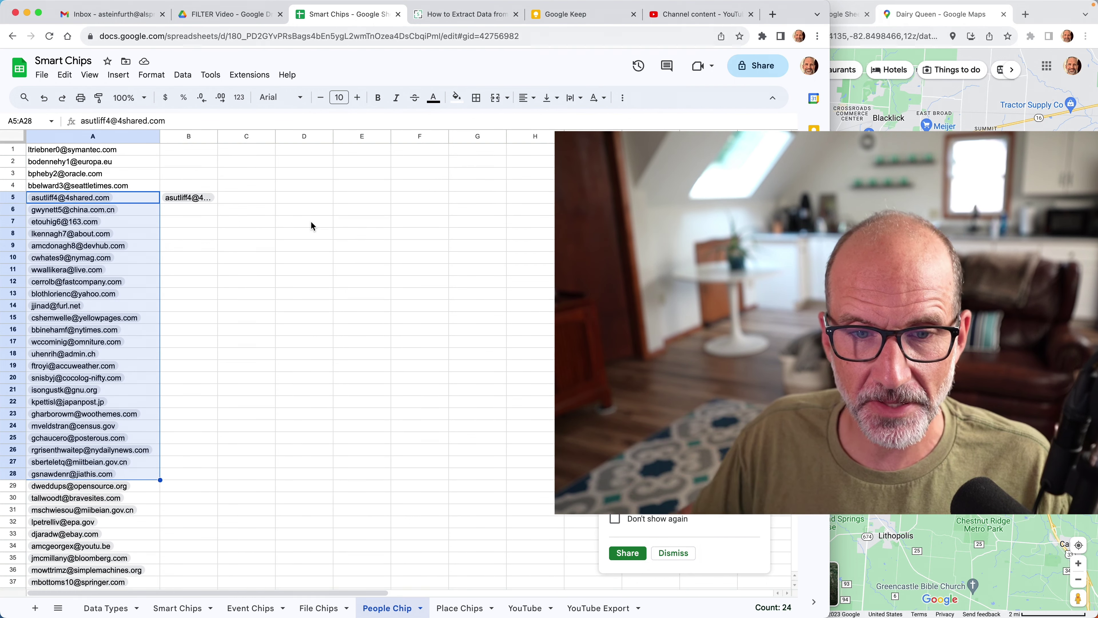
Enter =B5.location in C5, dismiss the Verify data prompt, and check its #ERROR! result.
left_click(255, 200)
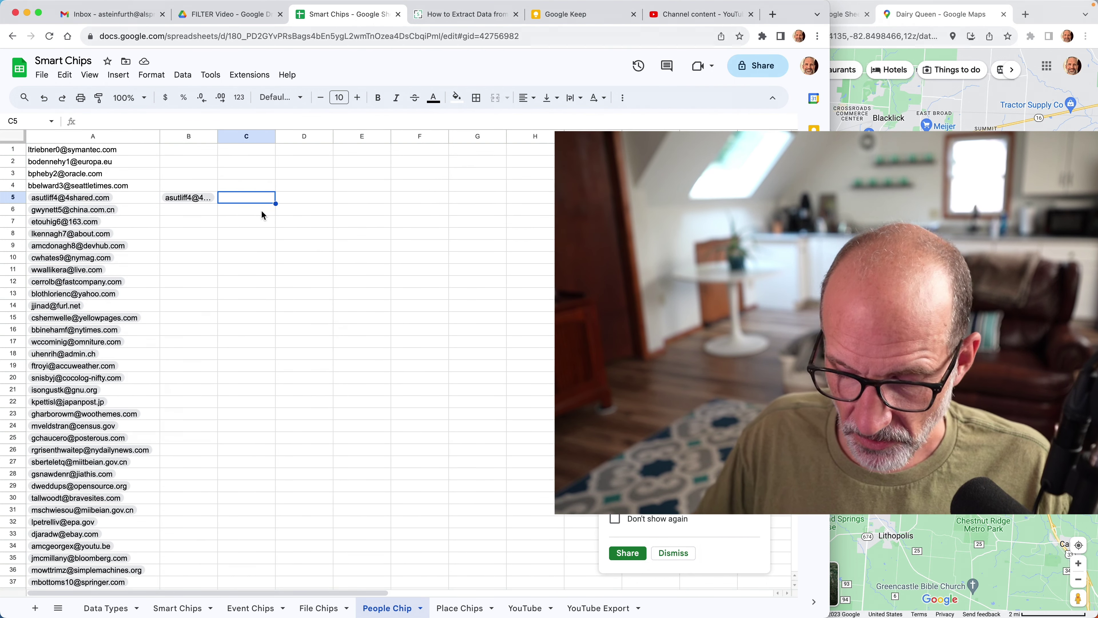
type("=B5")
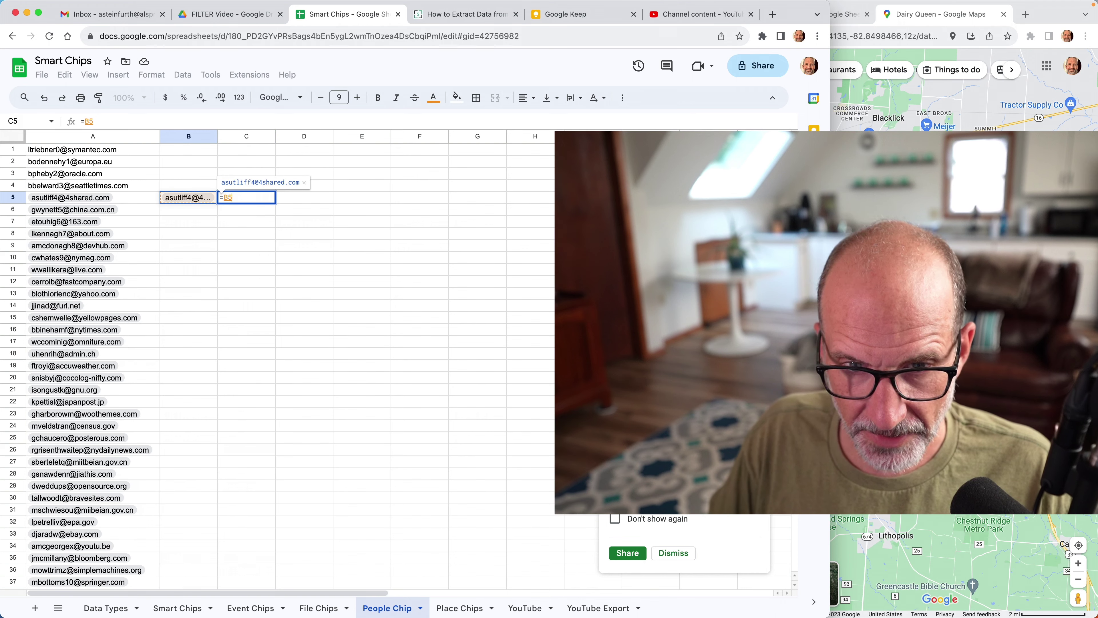
type(".")
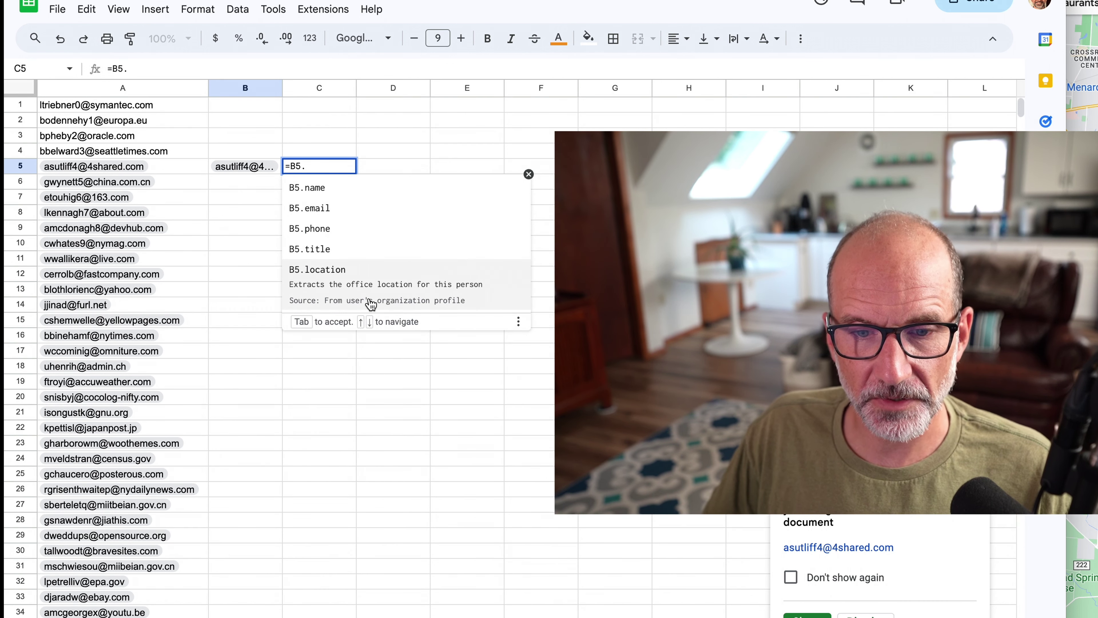
left_click(371, 304)
key("Return")
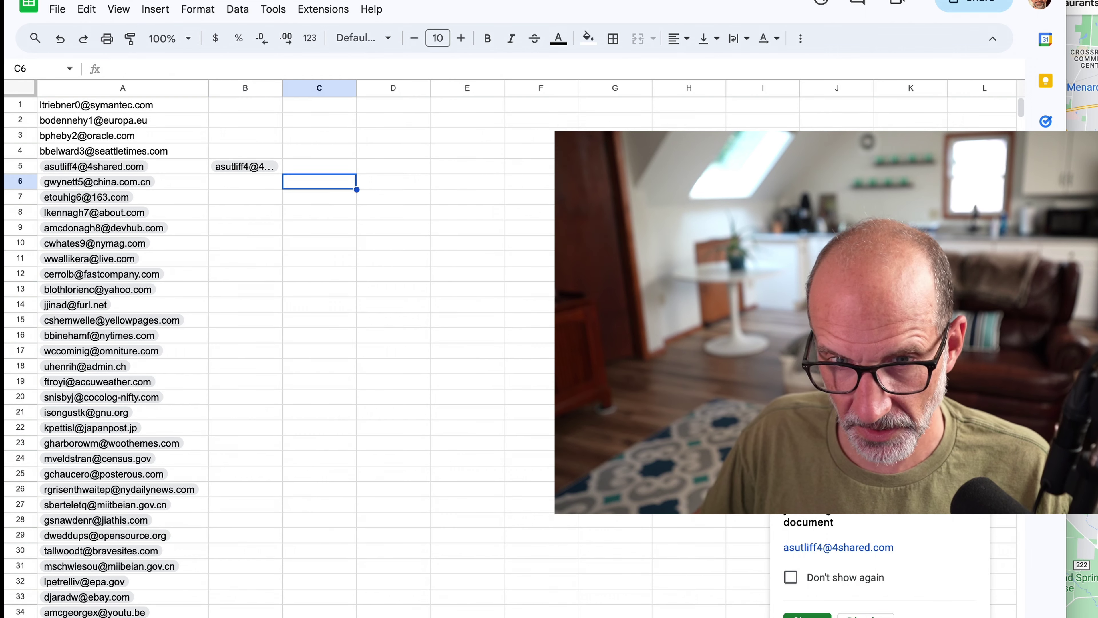
left_click(382, 279)
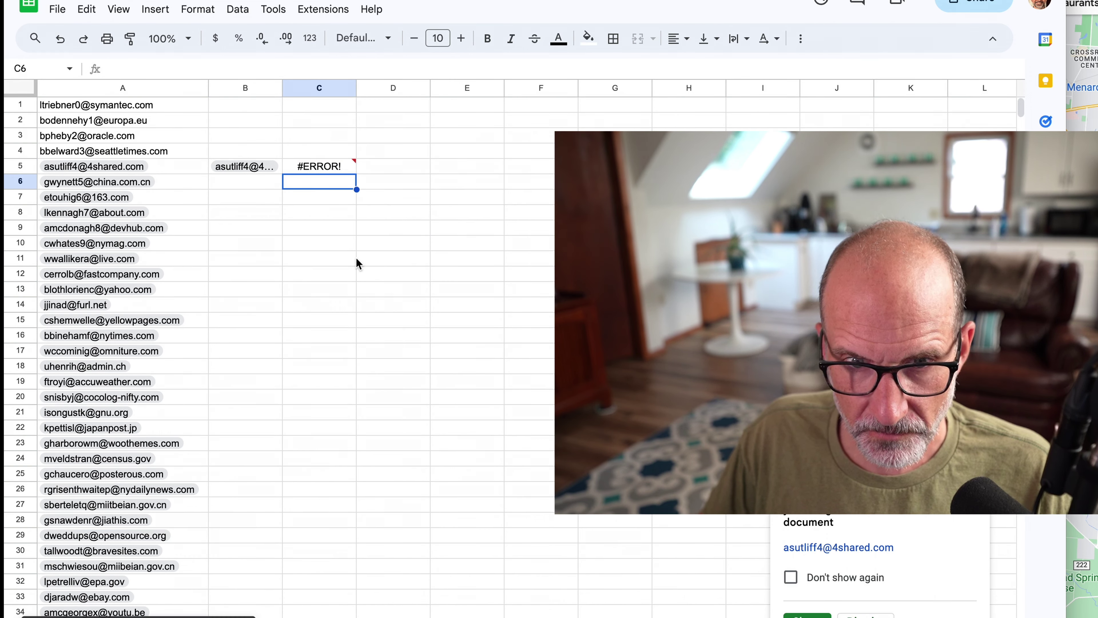
left_click(333, 166)
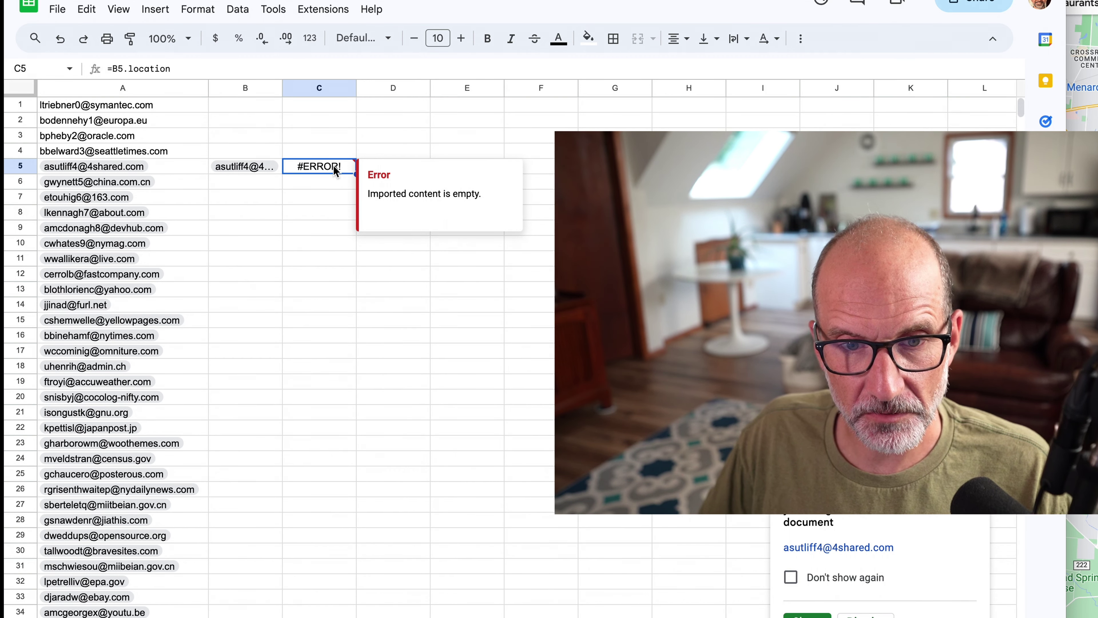
left_click(247, 168)
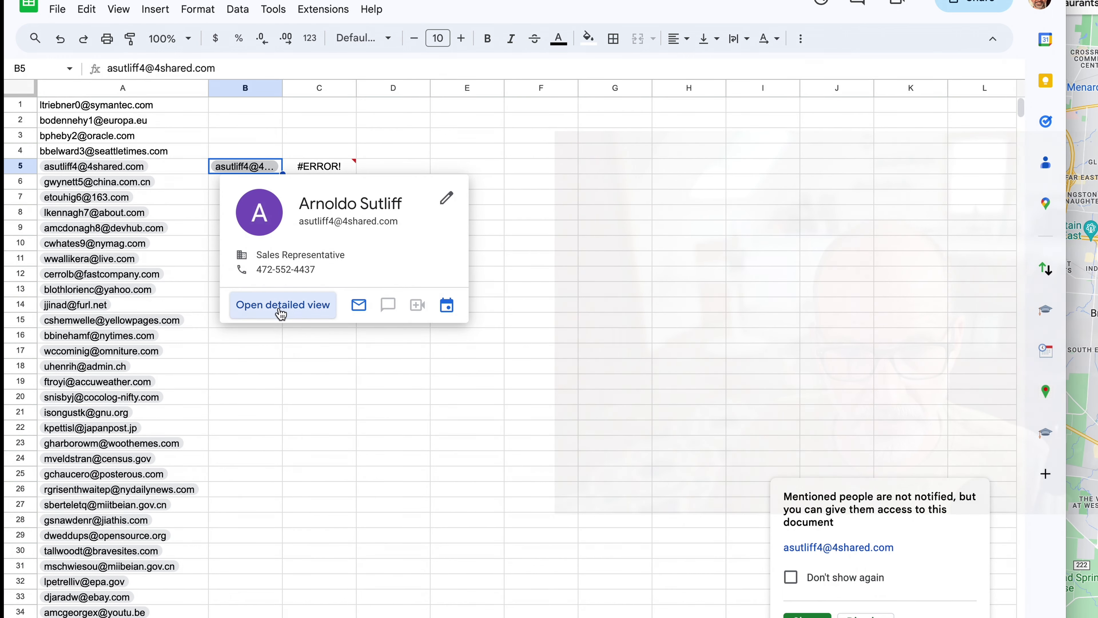
left_click(280, 311)
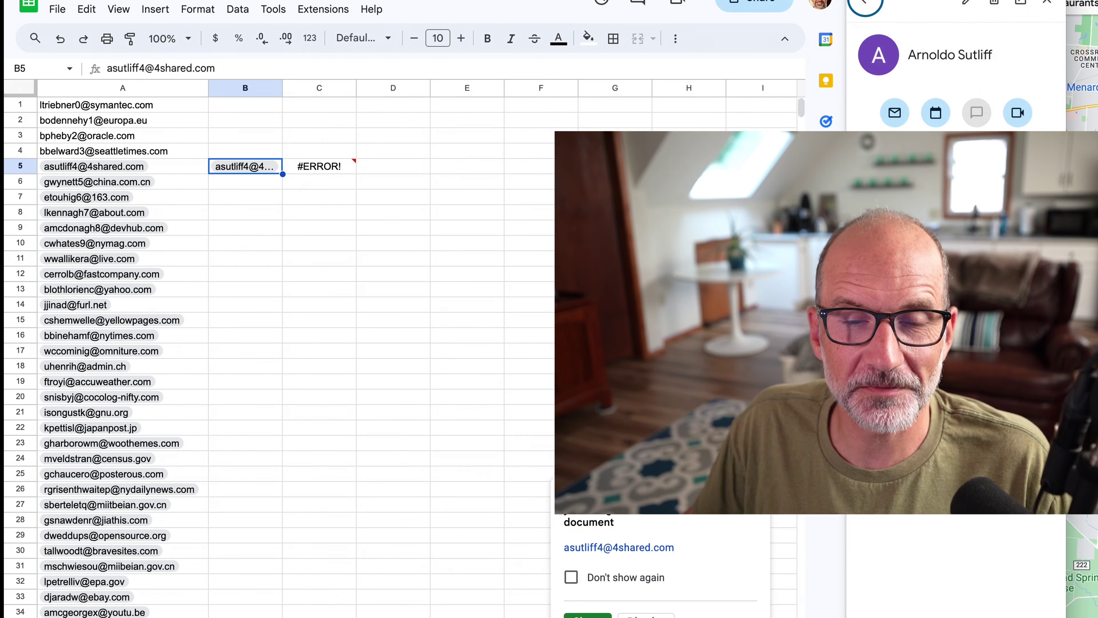
left_click(324, 167)
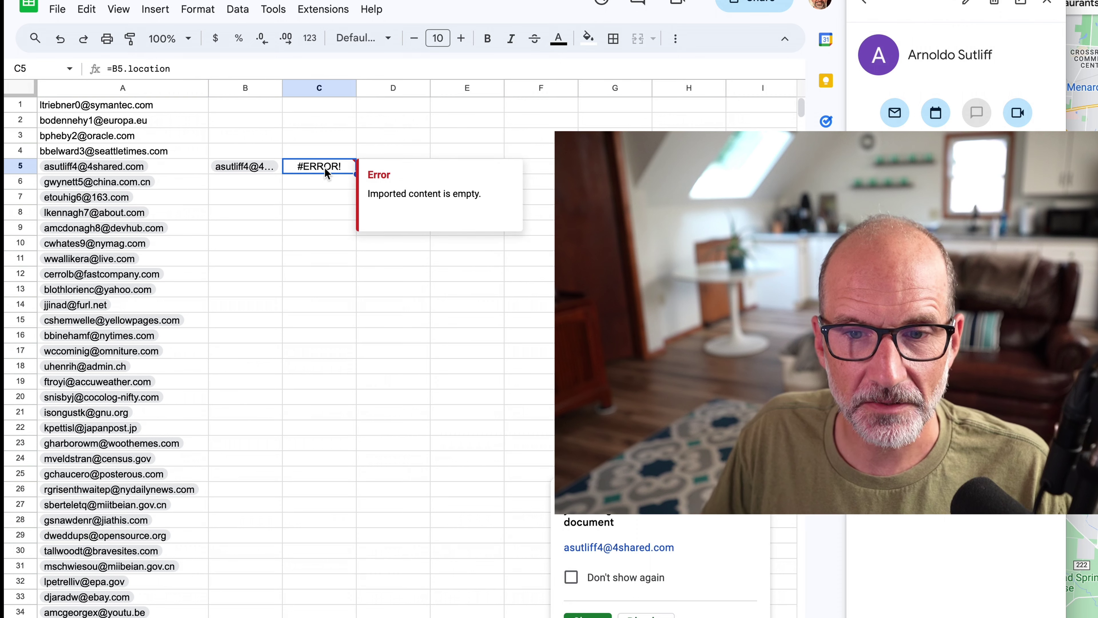
key("Down")
key("Down")
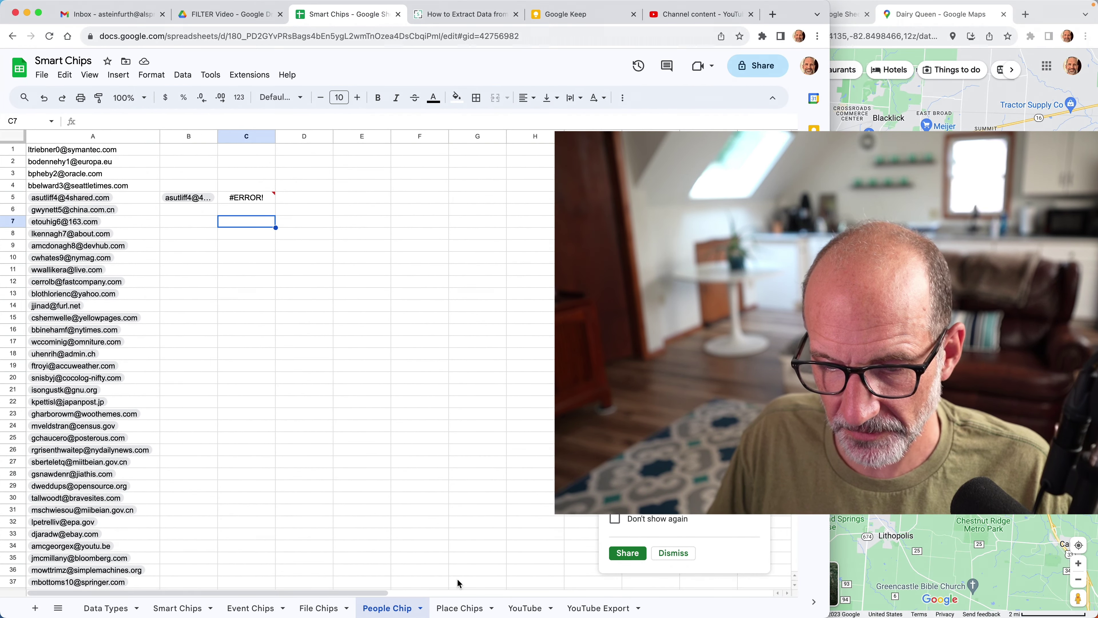
left_click(460, 608)
left_click(301, 160)
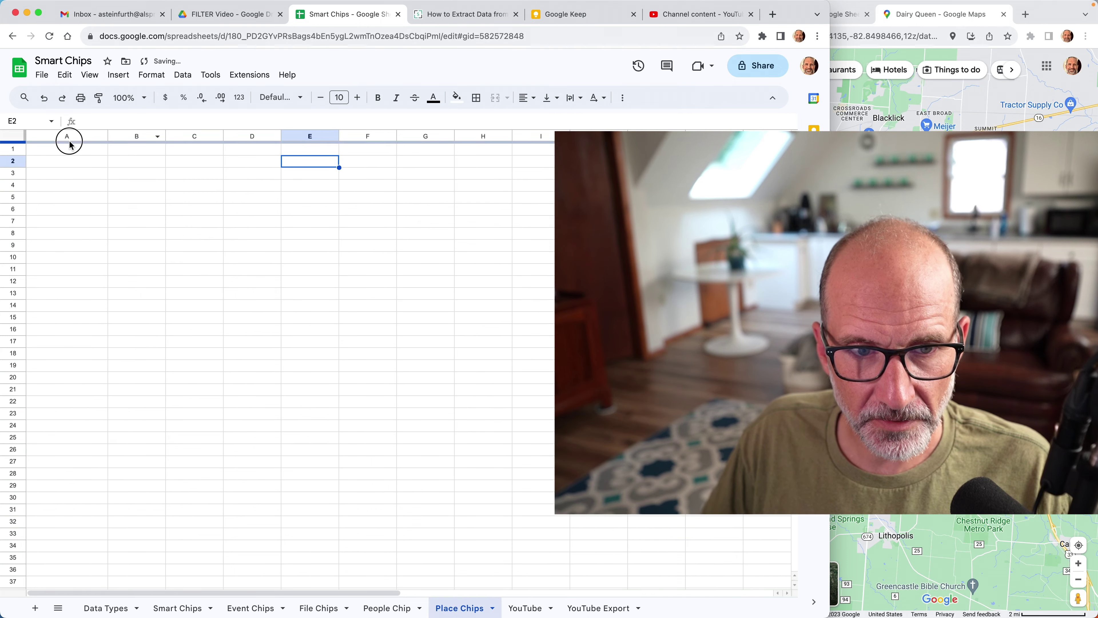
left_click(76, 152)
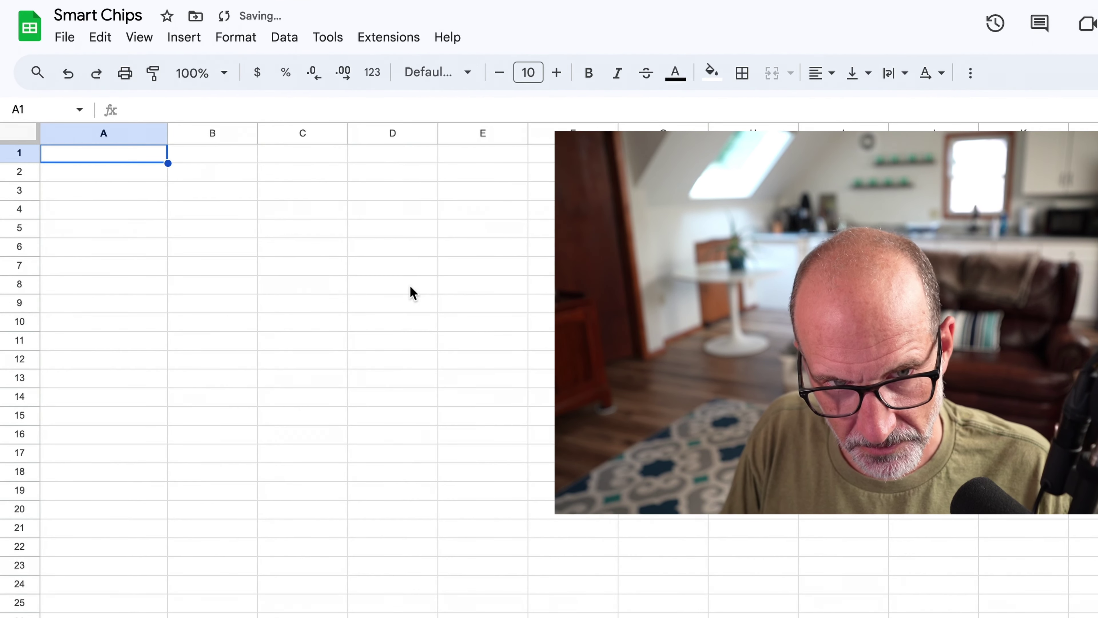
type("@123")
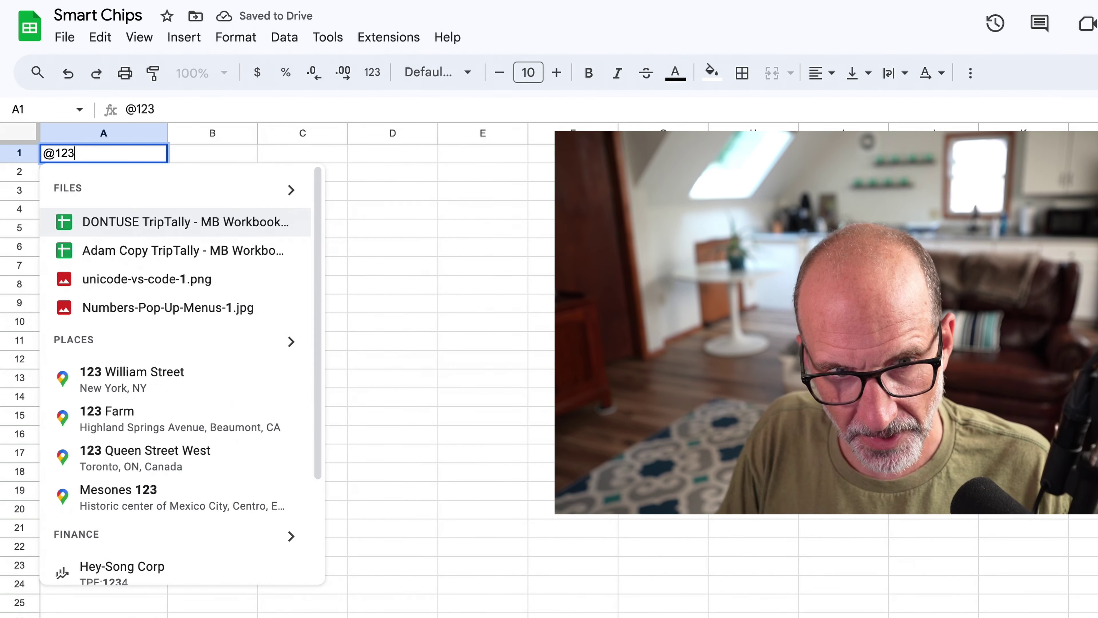
mouse_move(185, 368)
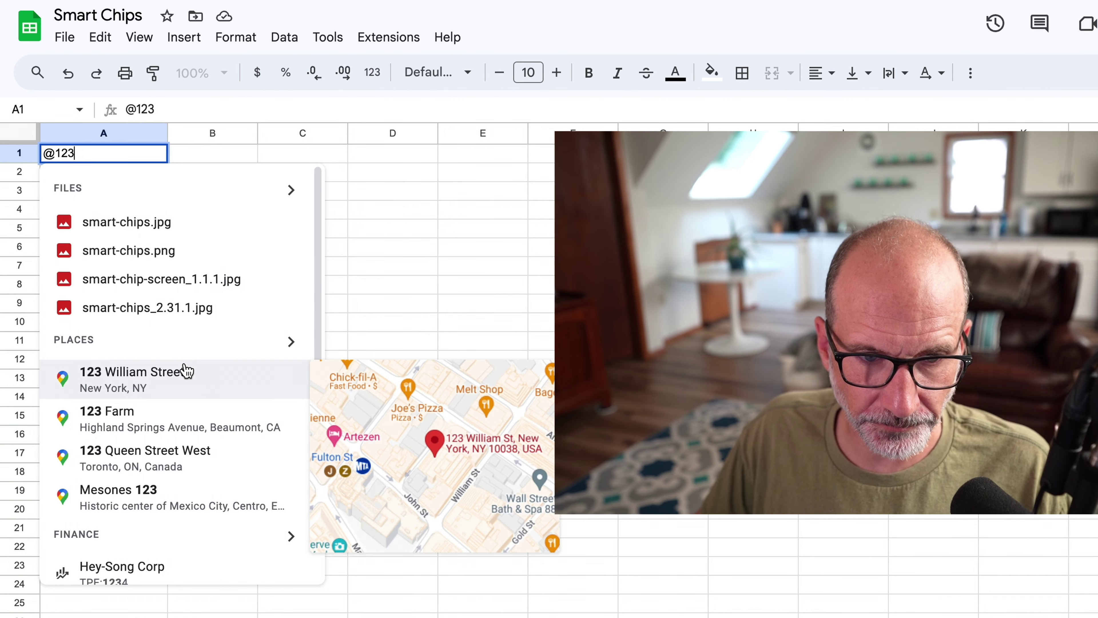
left_click(186, 370)
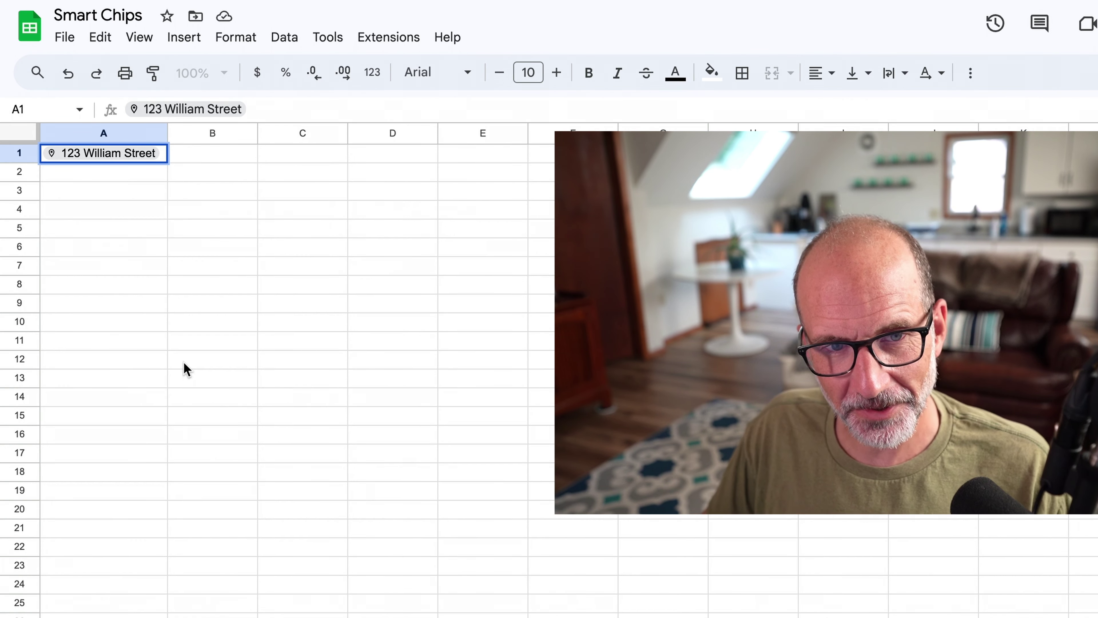
left_click(255, 253)
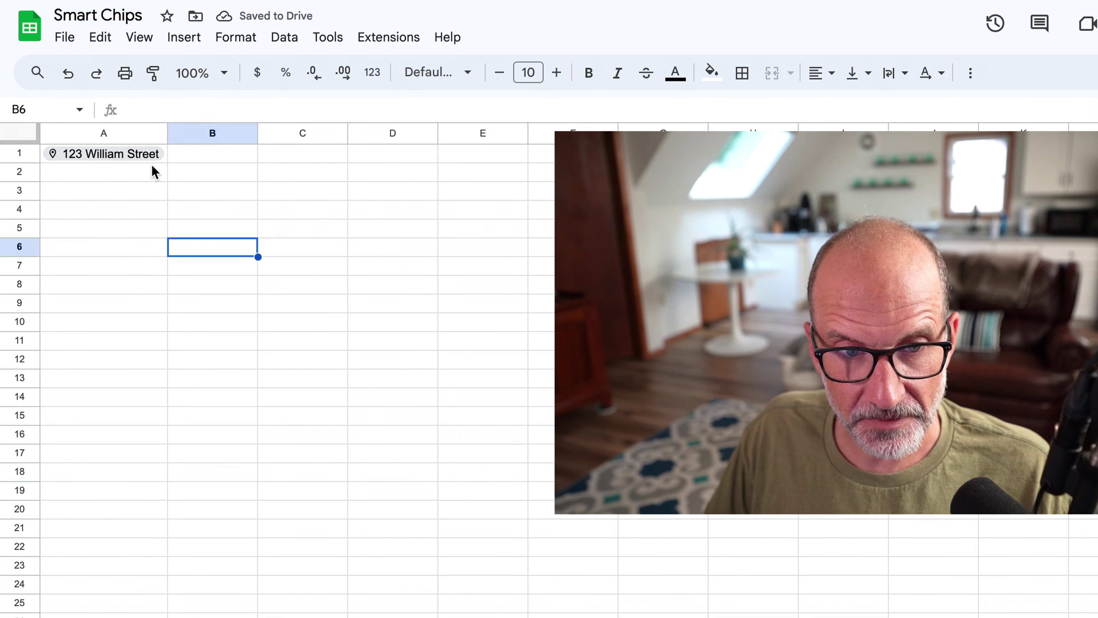
mouse_move(148, 160)
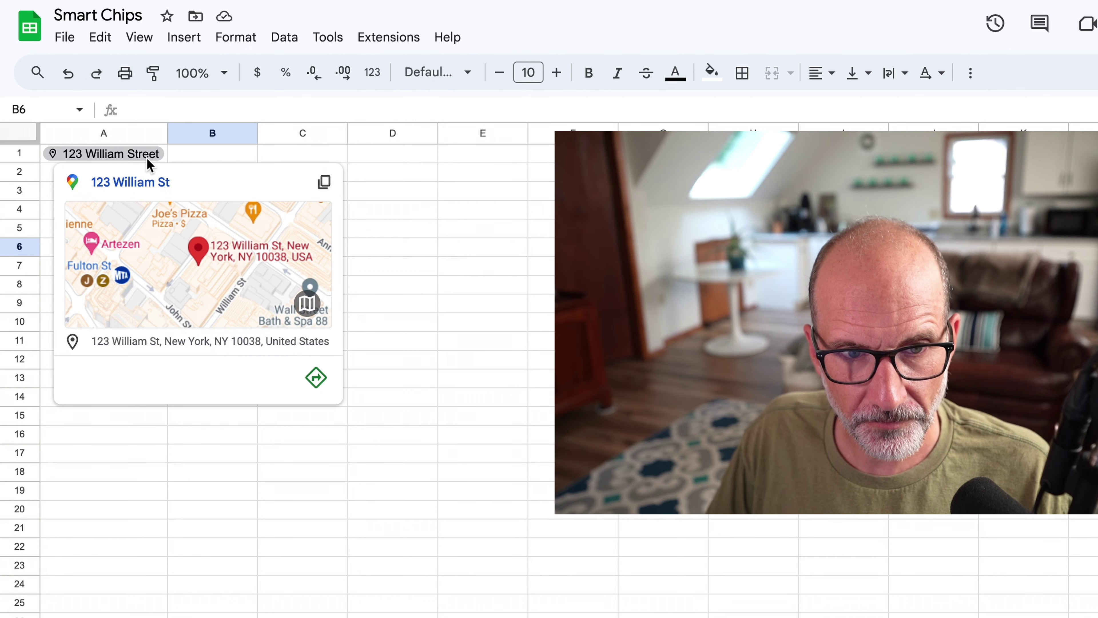
left_click(147, 159)
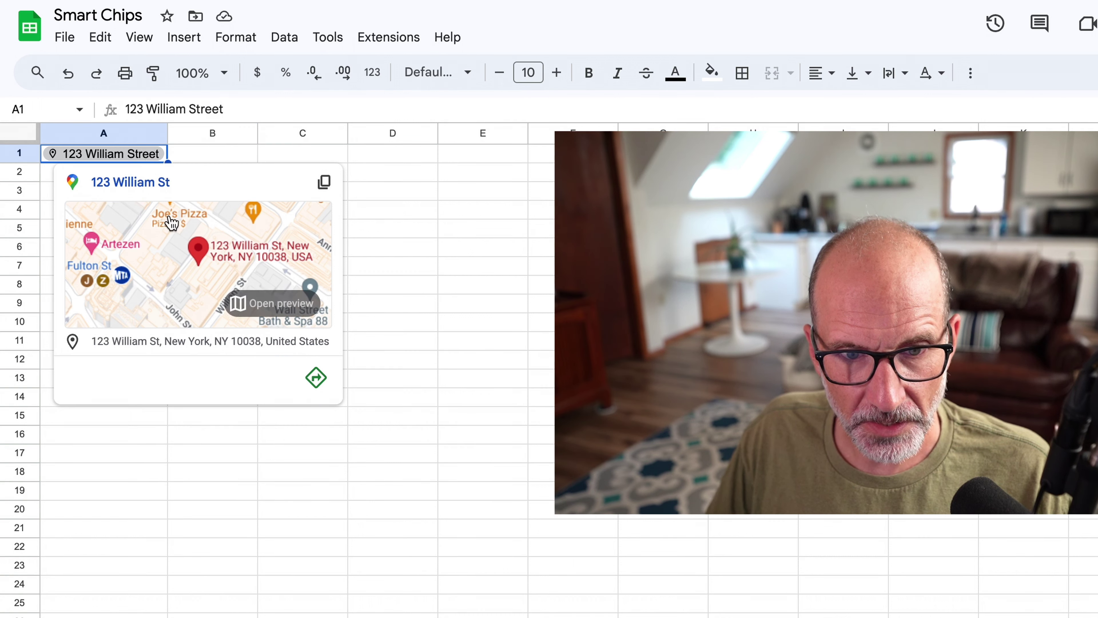
left_click(316, 378)
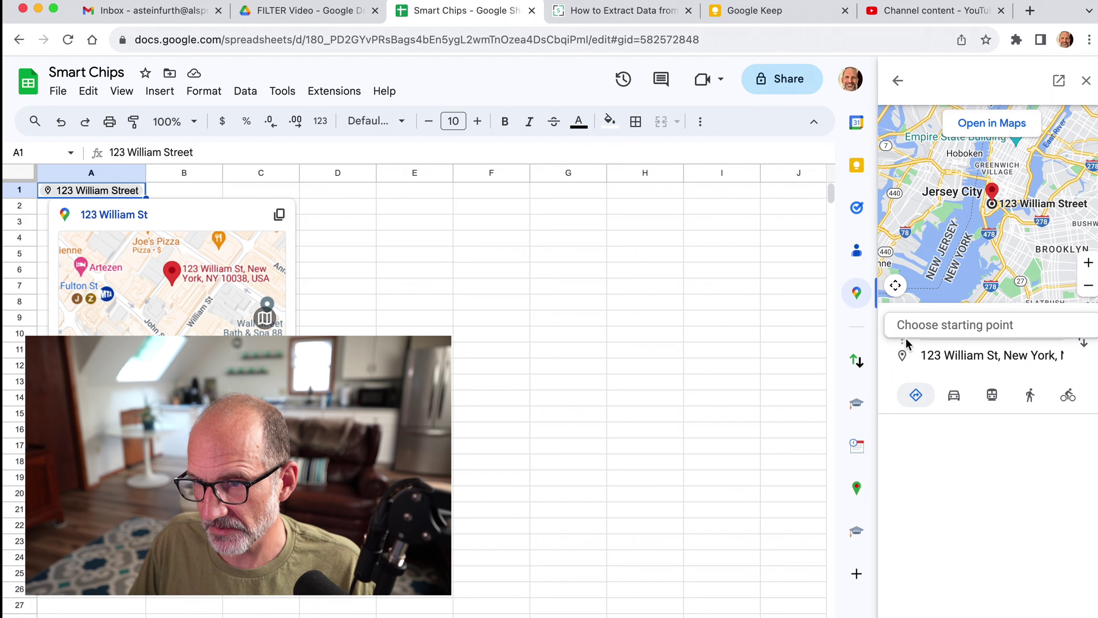
Extract the place chip's Maps link with =A1.url in B1 and open it.
left_click(933, 329)
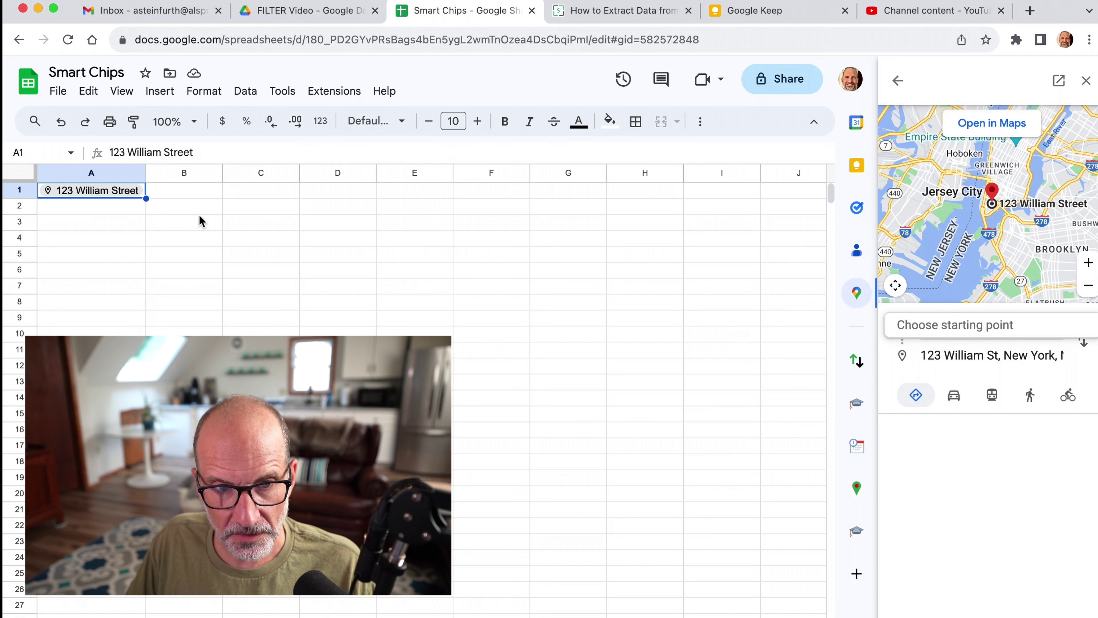
left_click(195, 206)
left_click(193, 194)
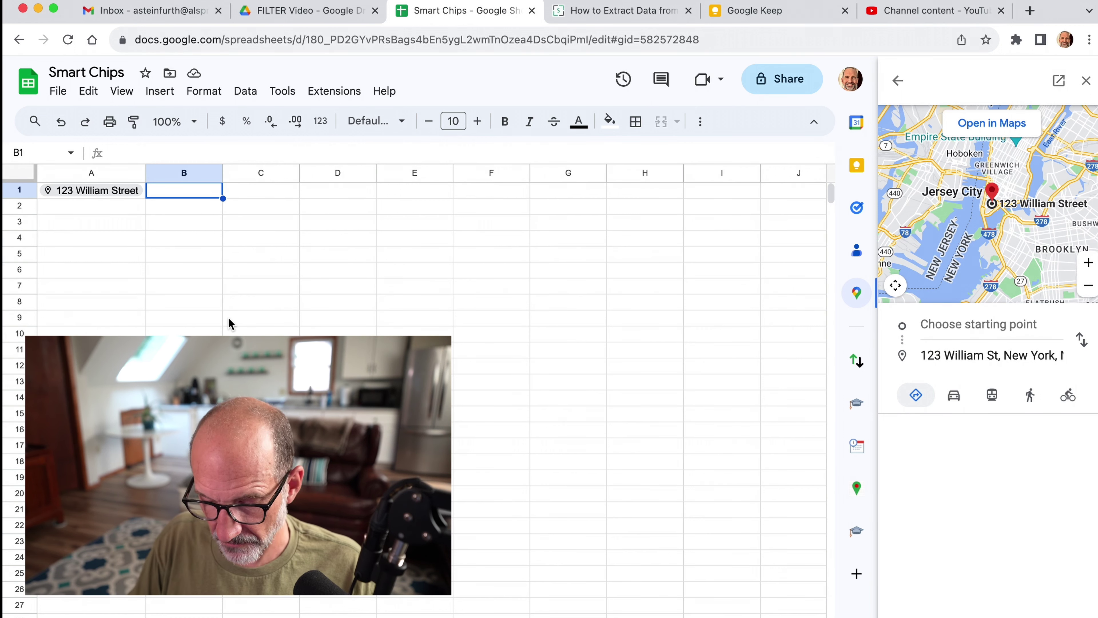
type("=")
type("A1")
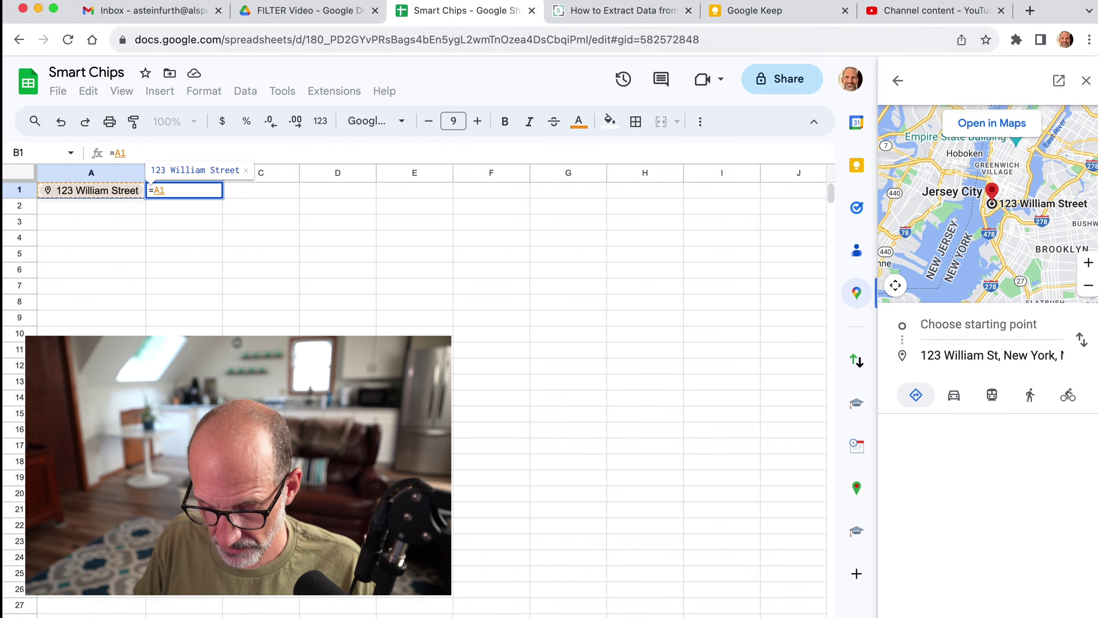
type(".")
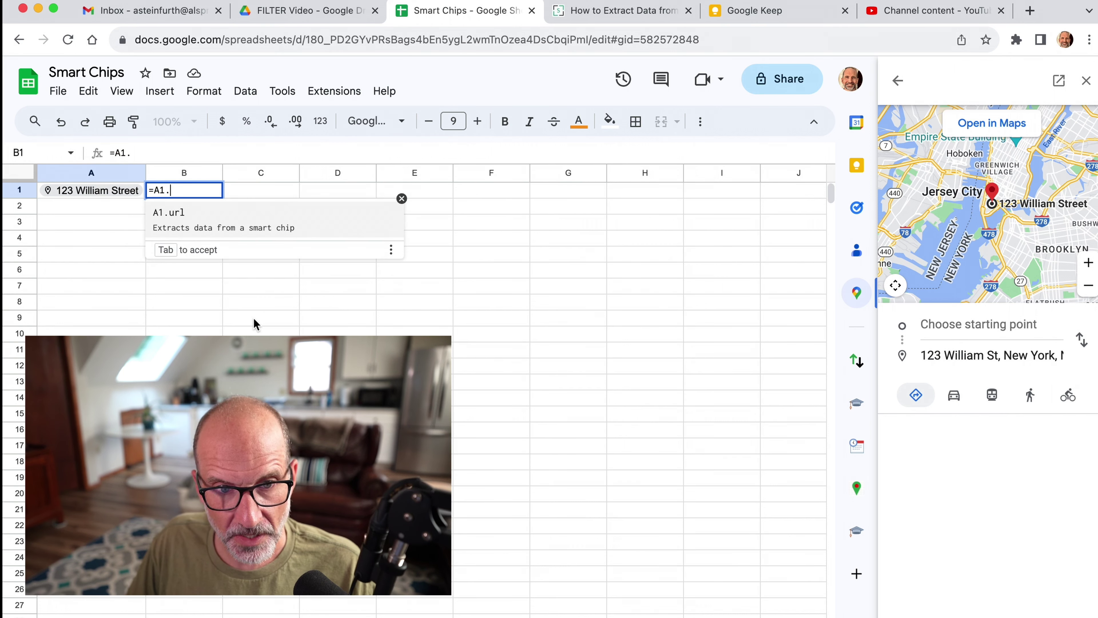
left_click(232, 227)
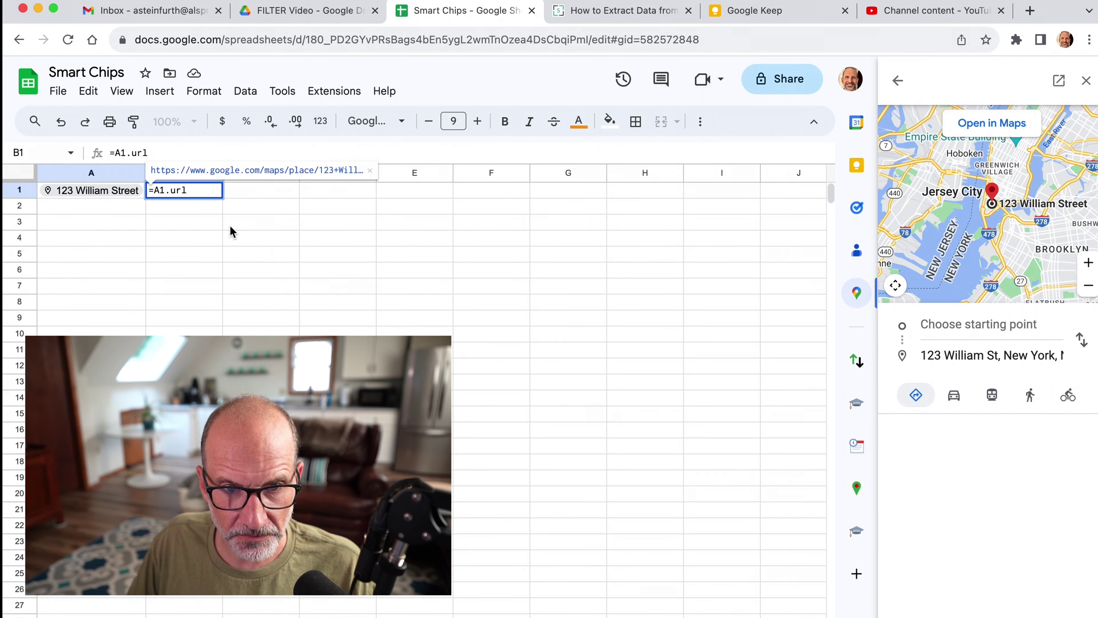
left_click(230, 226)
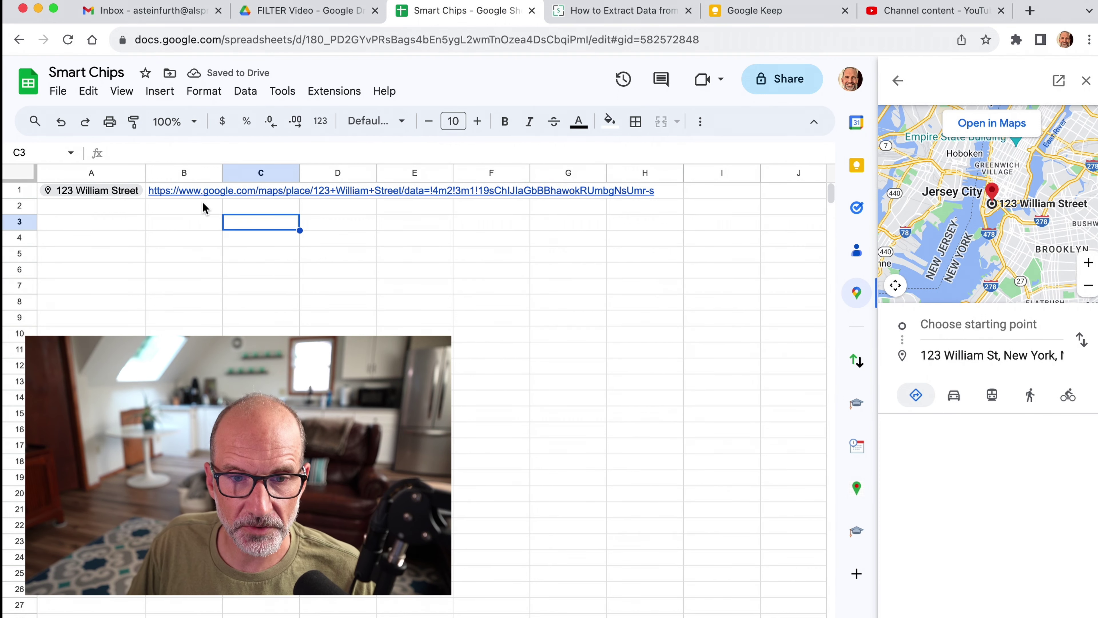
left_click(202, 190)
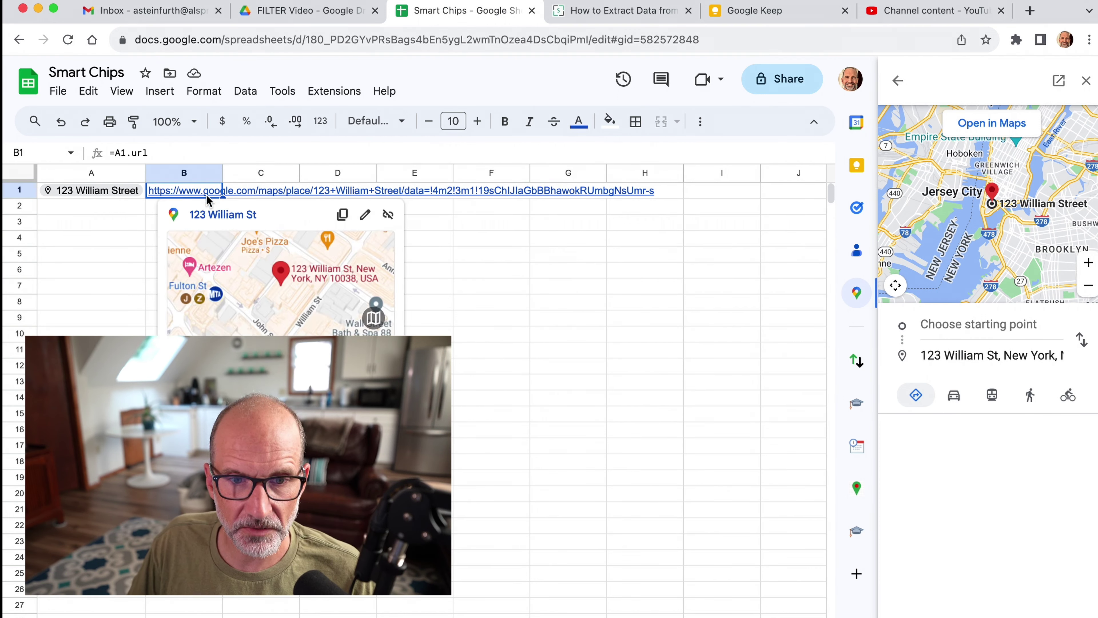
left_click(207, 191)
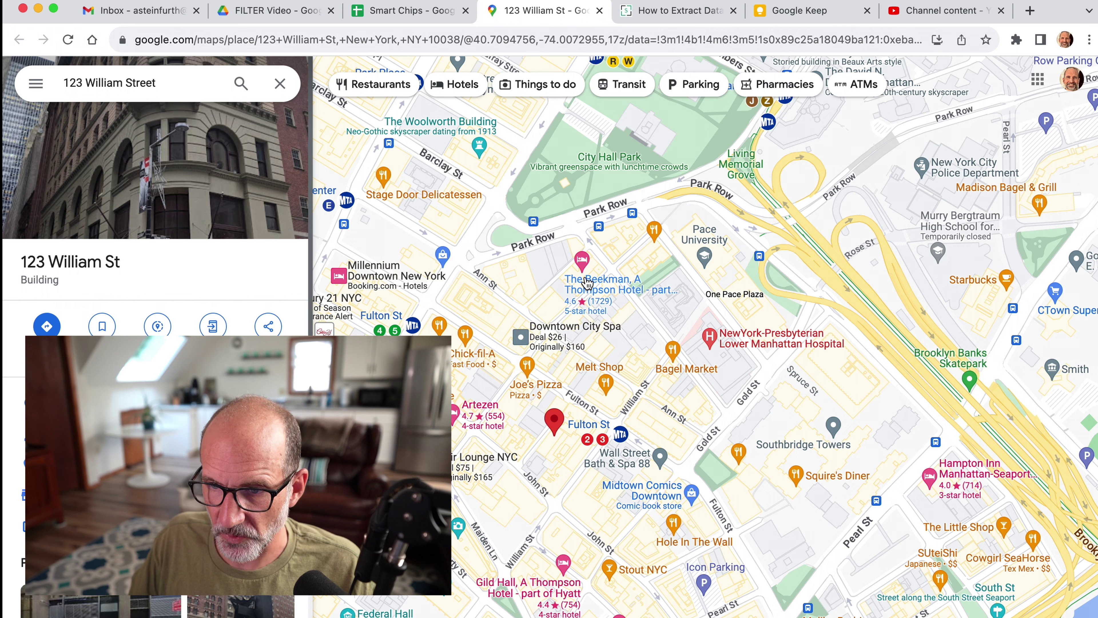
left_click(395, 18)
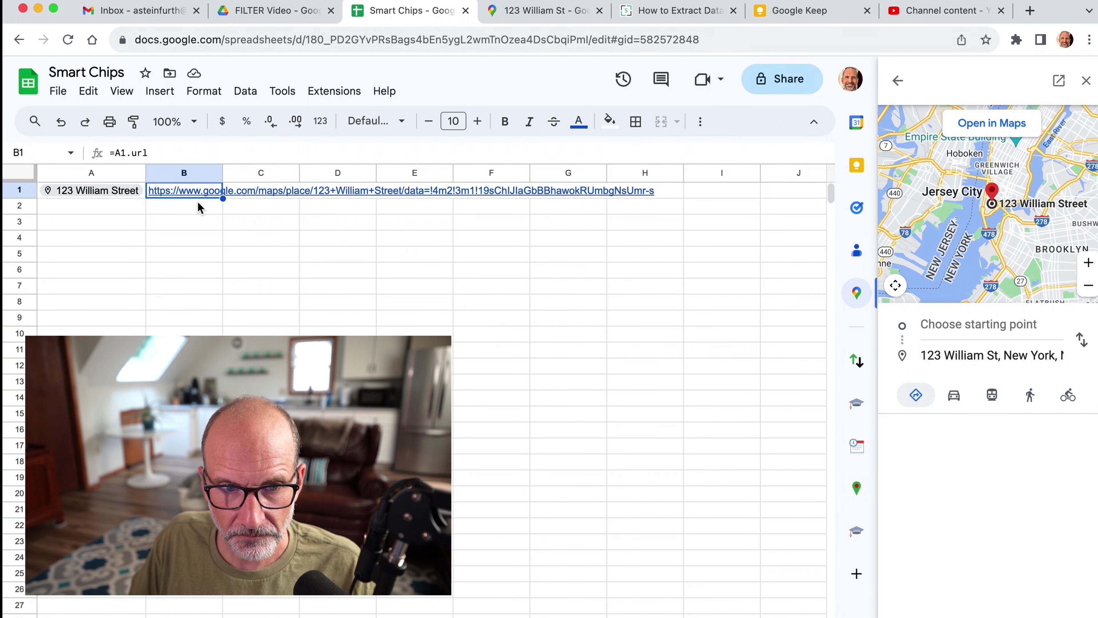
Dismiss the map preview card and close the TripTally add-on side panel.
mouse_move(103, 196)
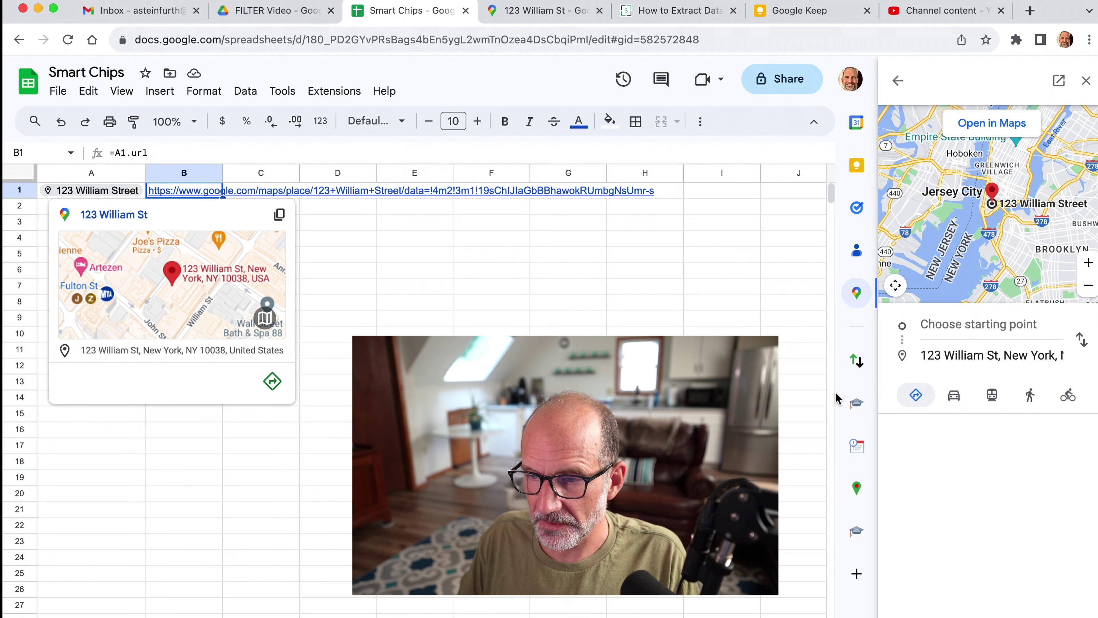
left_click(857, 488)
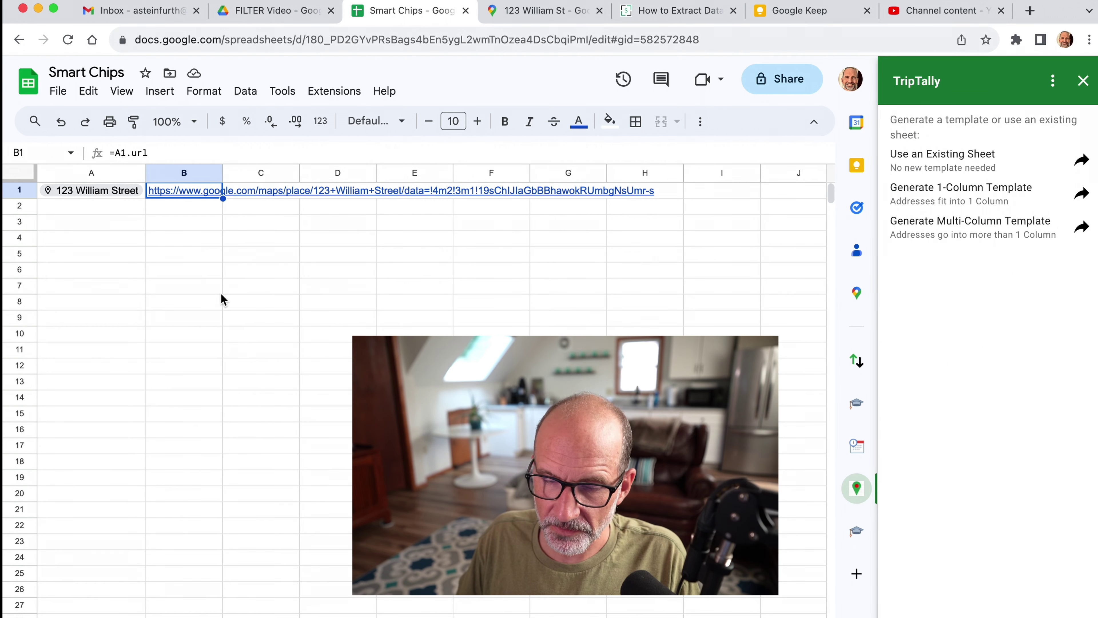
mouse_move(128, 192)
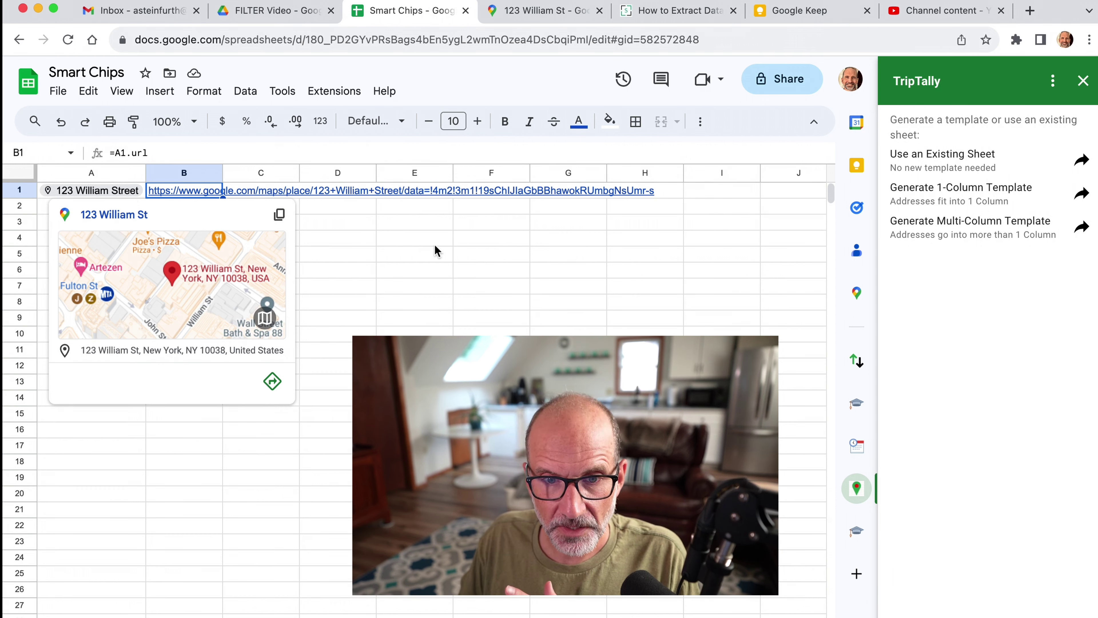
left_click(449, 255)
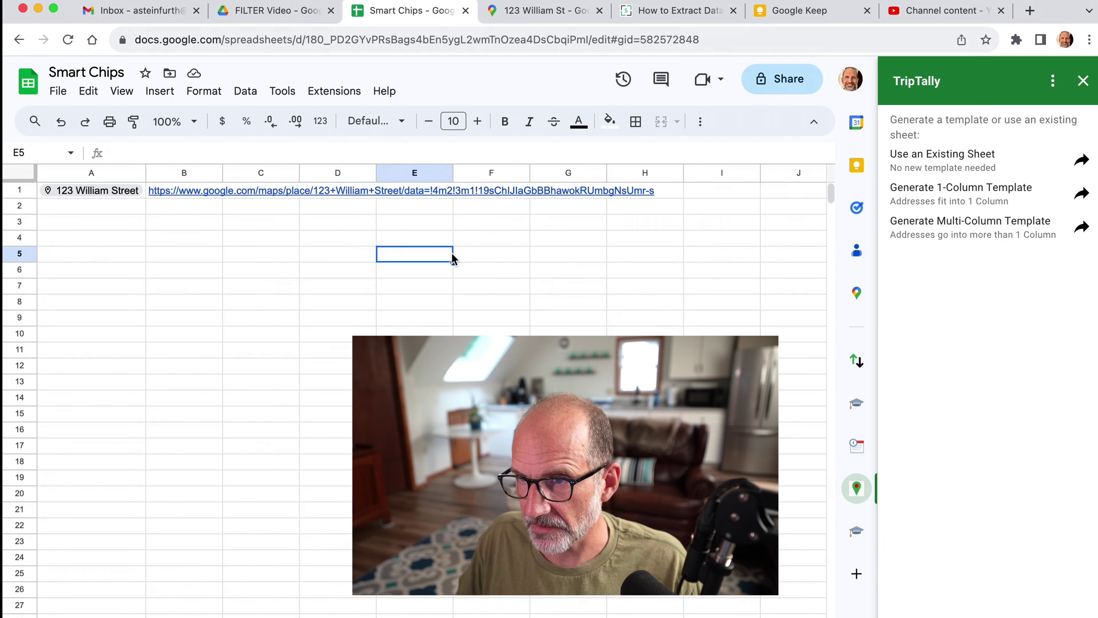
left_click(1083, 80)
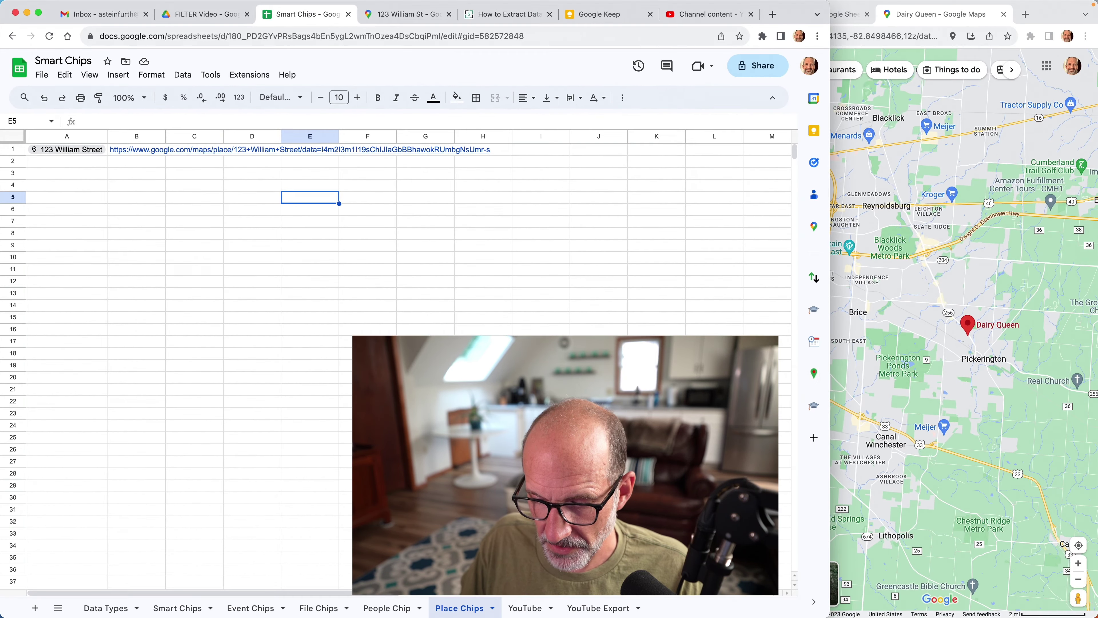
On the YouTube sheet, delete the old notes in A3:F10.
left_click(525, 607)
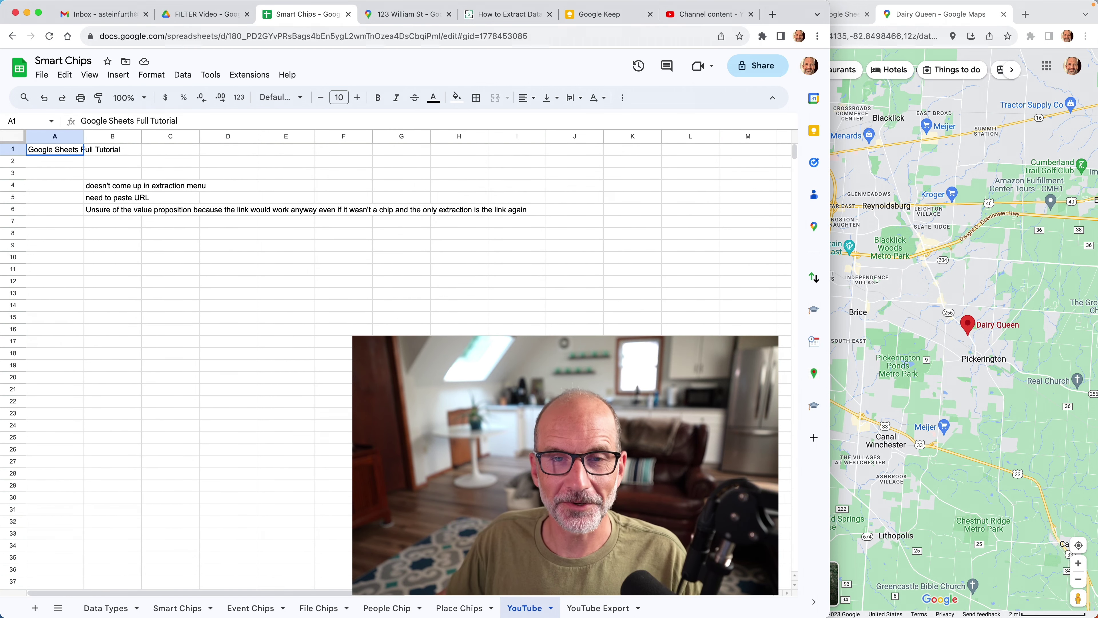
left_click_drag(76, 173, 328, 264)
key("Delete")
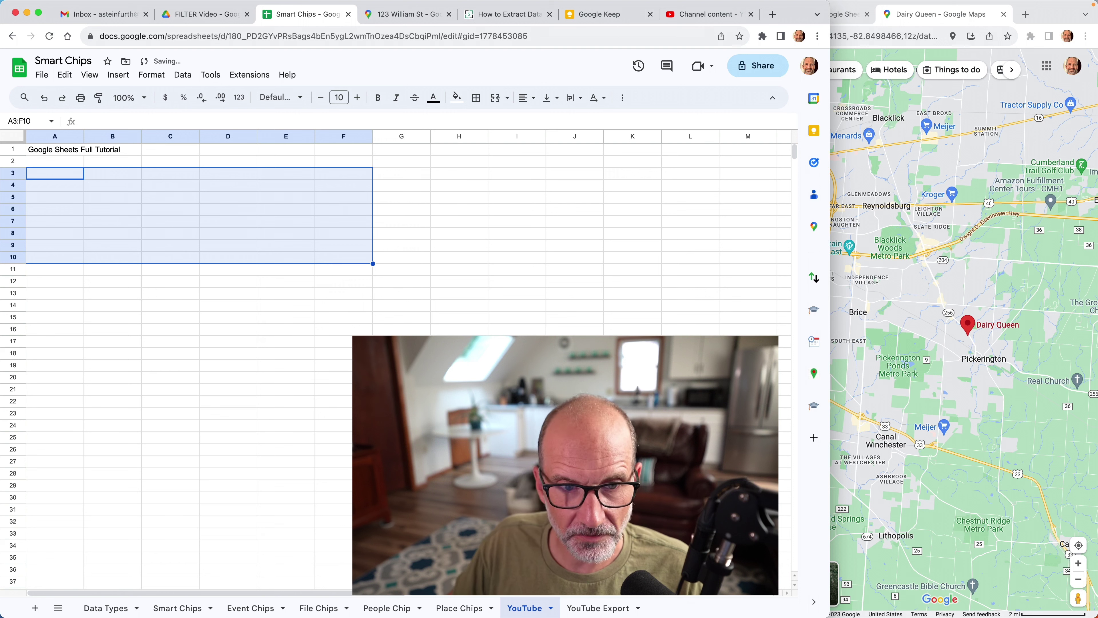
left_click(127, 166)
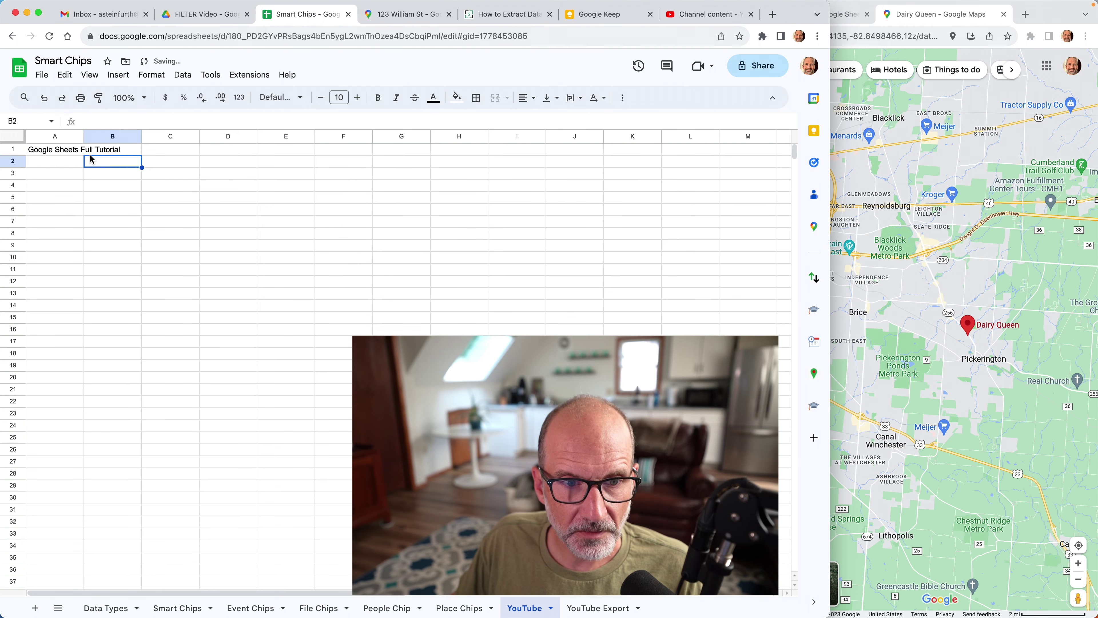
left_click(63, 151)
left_click(72, 177)
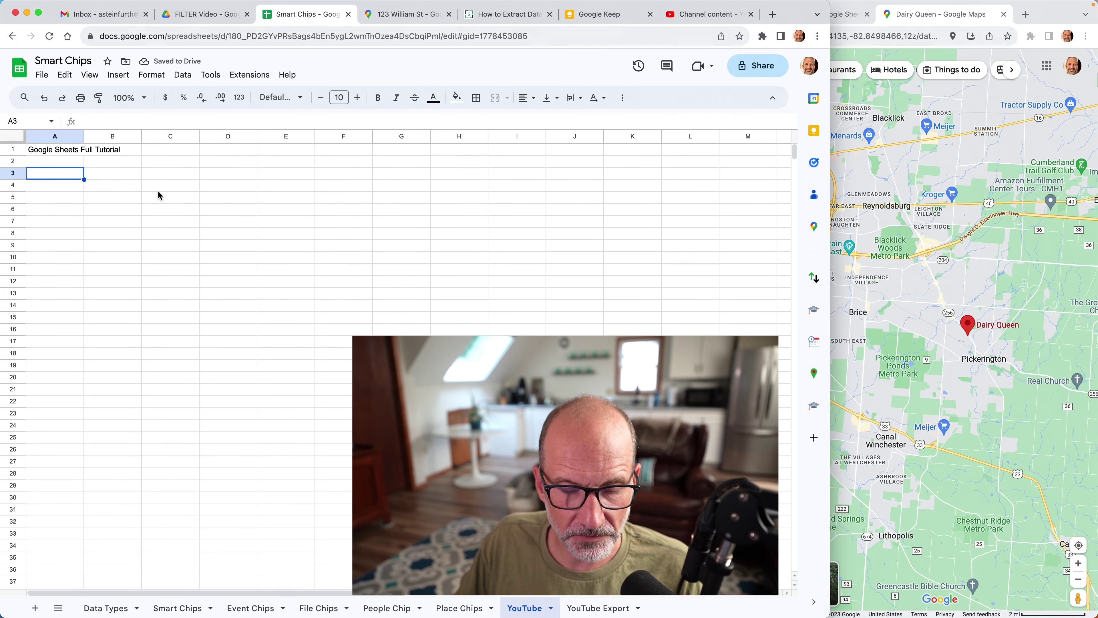
type("@")
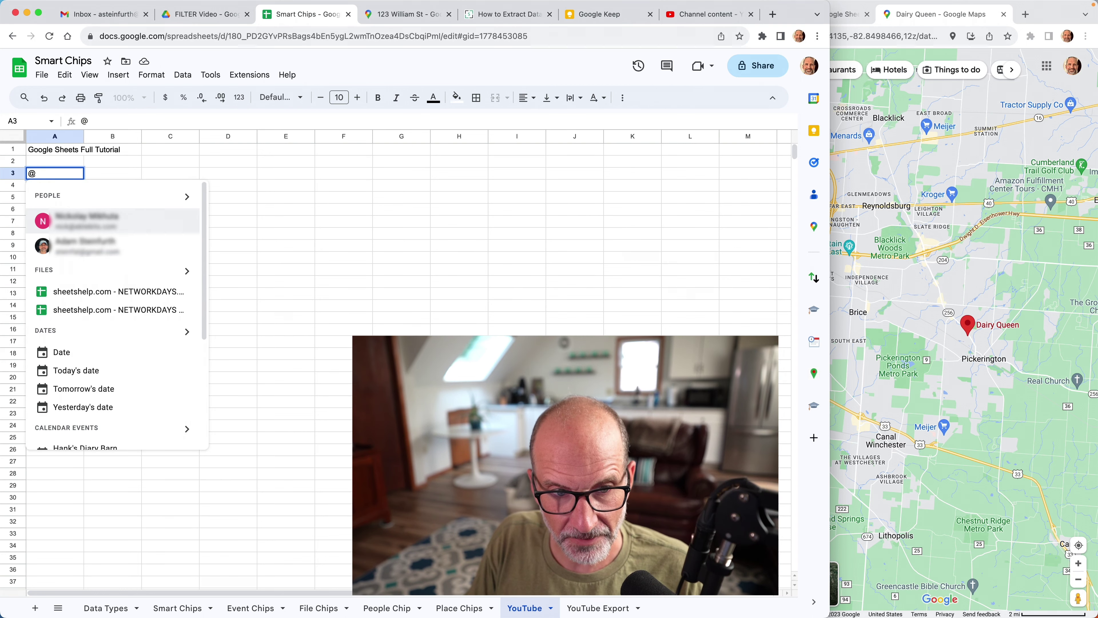
type("google shee")
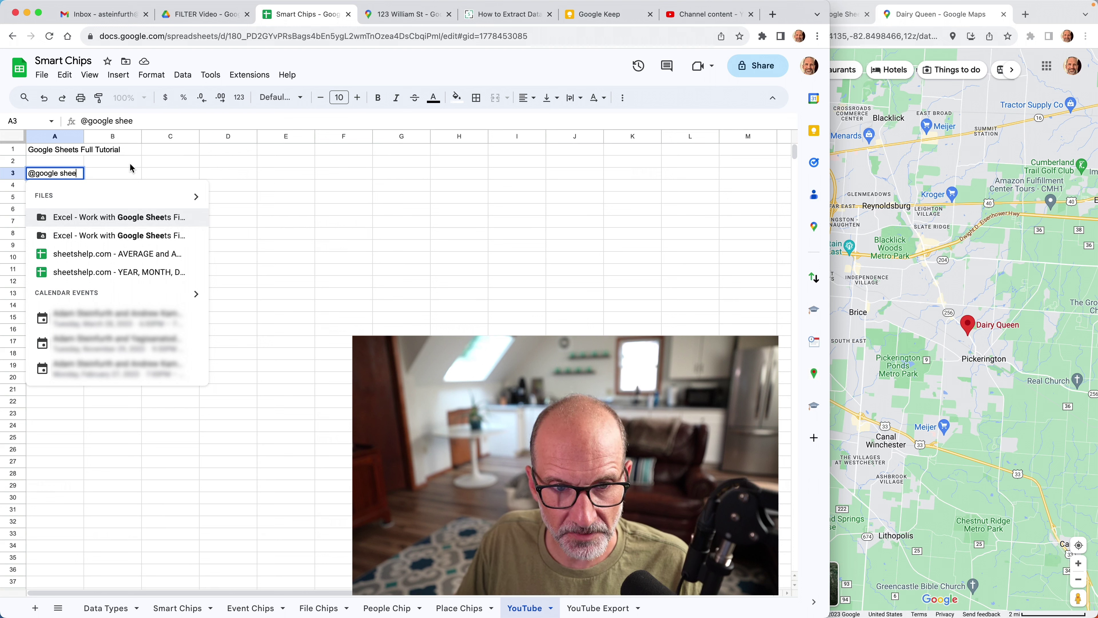
key("Escape")
key("Escape")
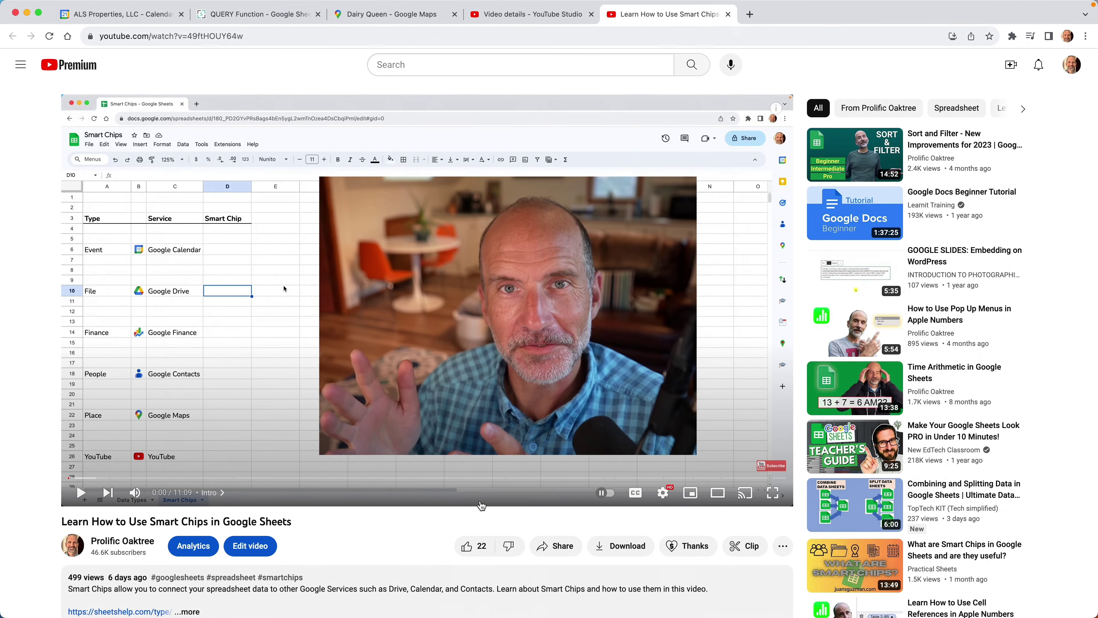
Copy the youtu.be share link for the 'Learn How to Use Smart Chips in Google Sheets' video.
left_click(564, 551)
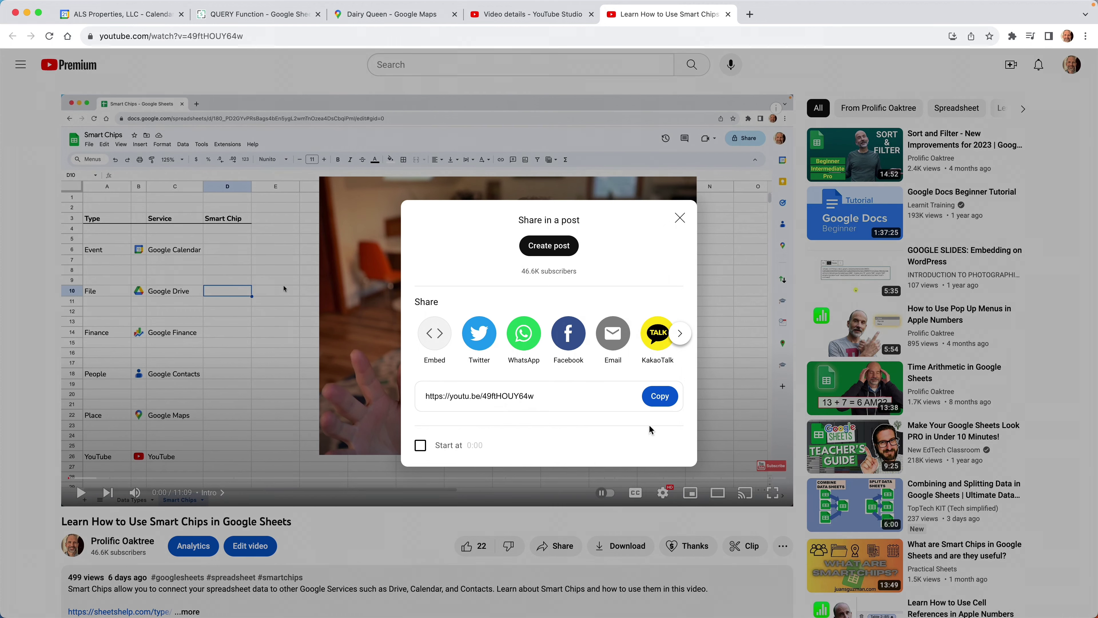
left_click(660, 396)
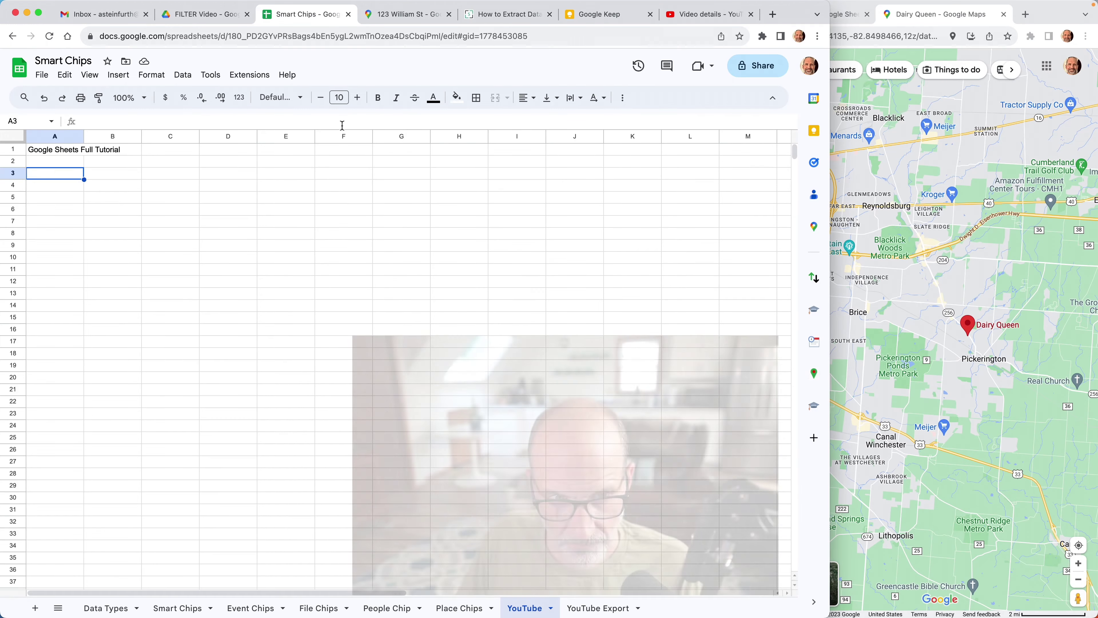
Paste the video link into A3 as a YouTube chip and check its preview video.
key("super+v")
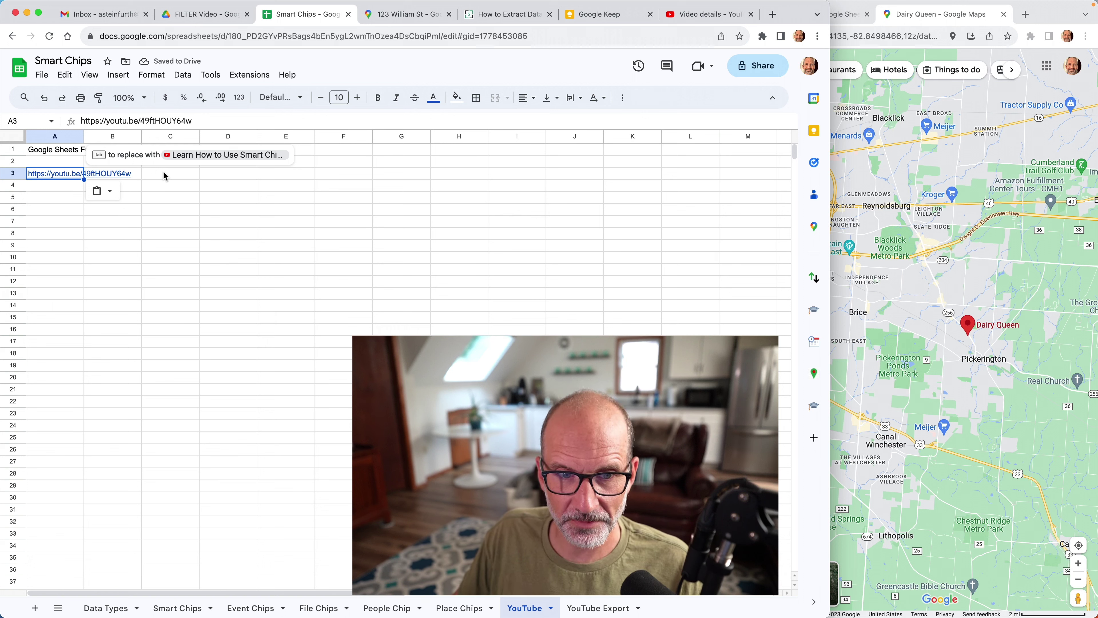
key("Tab")
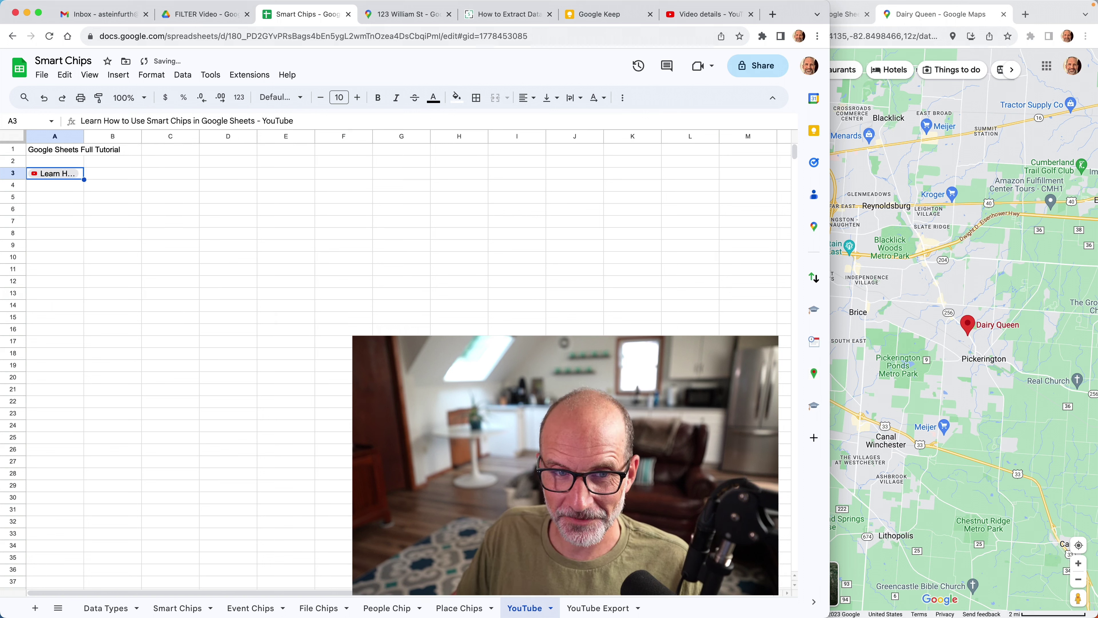
mouse_move(54, 178)
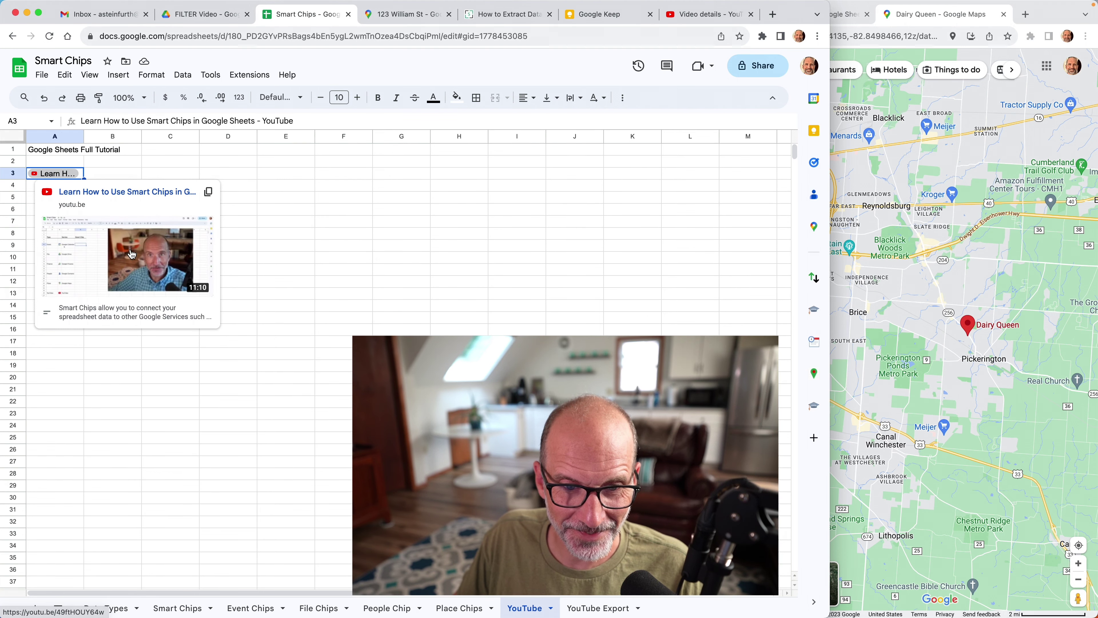
left_click(132, 254)
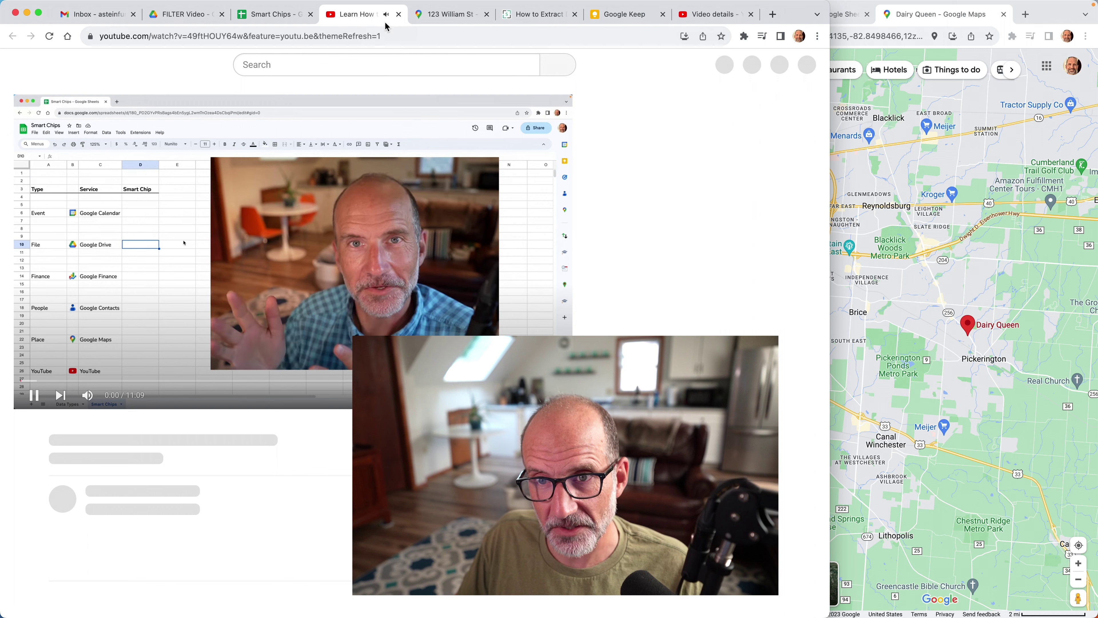
left_click(398, 15)
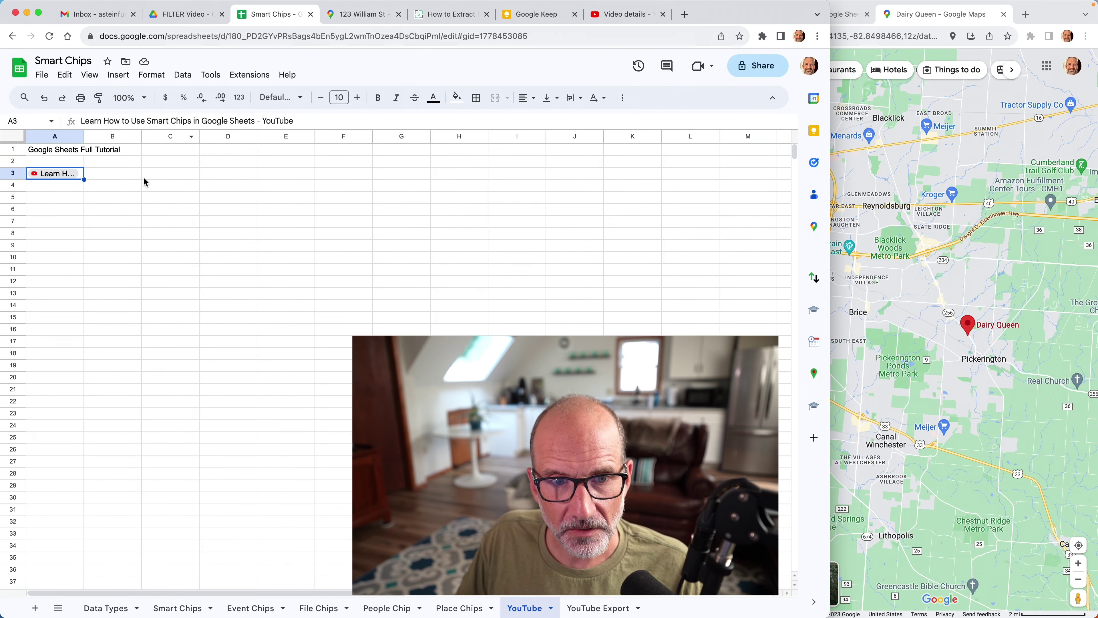
left_click(118, 172)
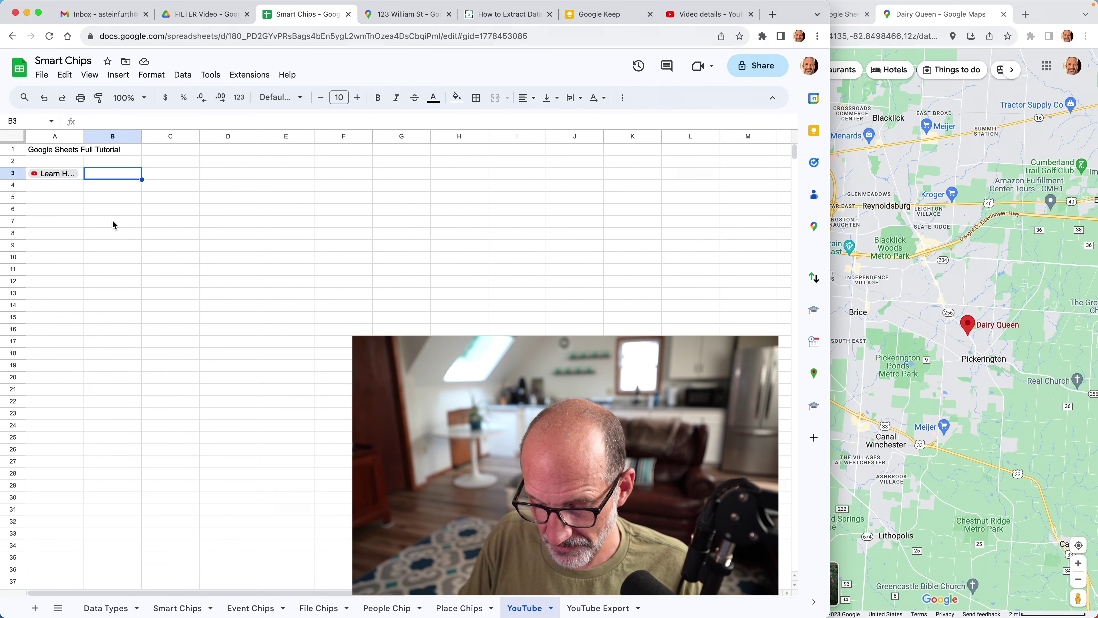
Enter =A3.url in B3 to show the video's youtu.be link.
type("=A3")
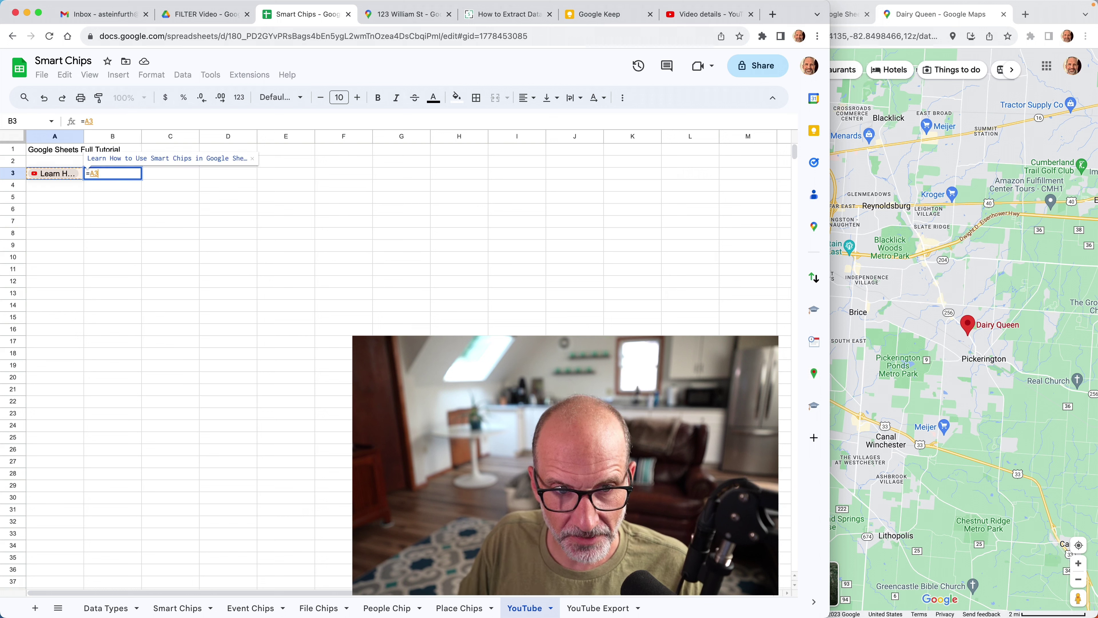
type(".")
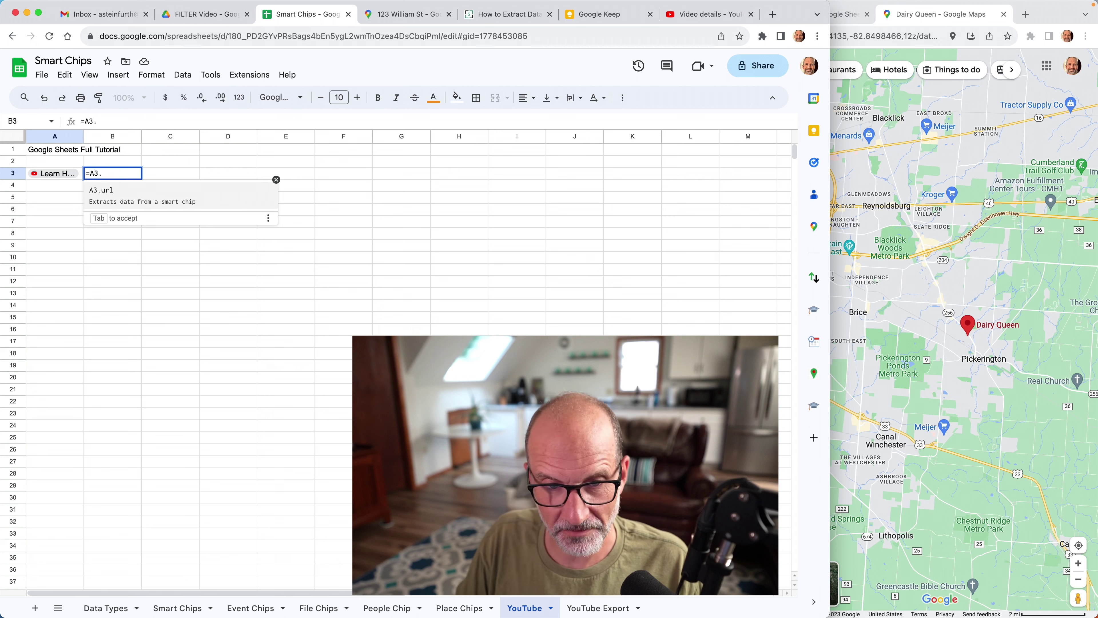
key("Tab")
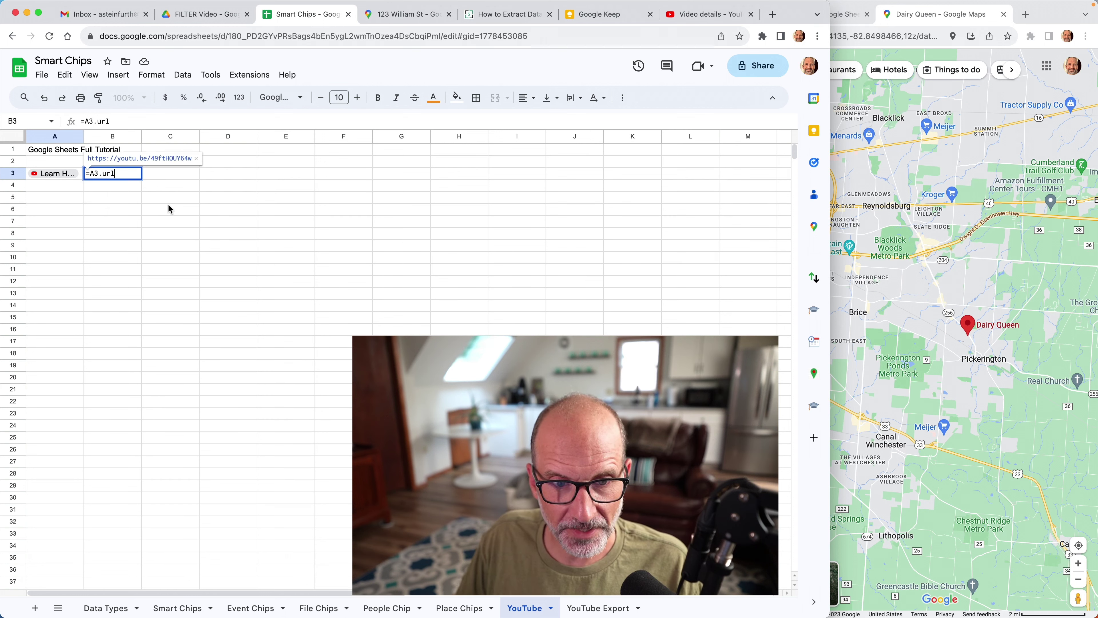
left_click(170, 209)
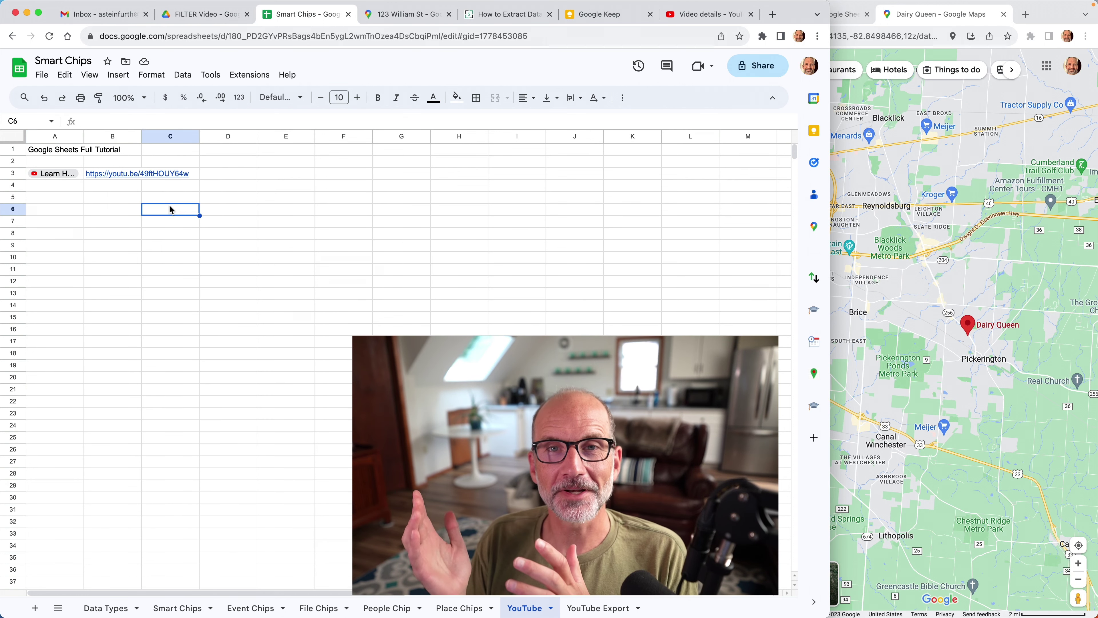